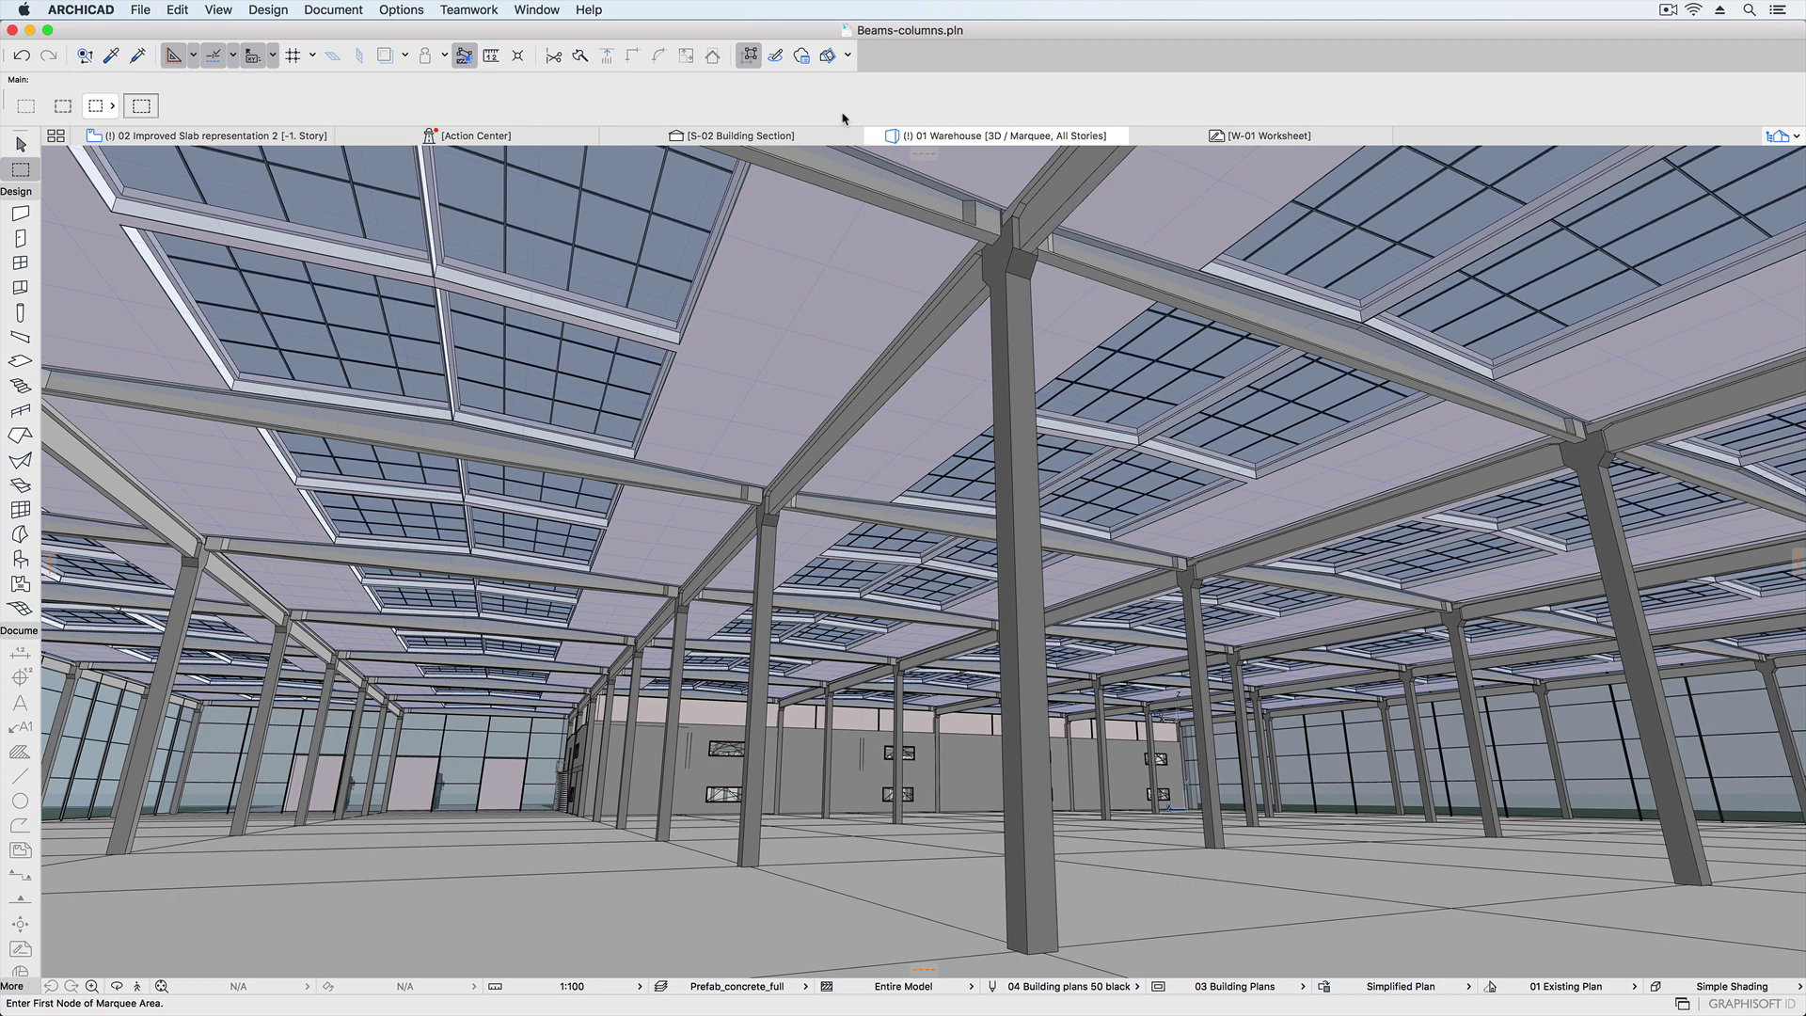
Look at the Action Center, preview the other open views, and return to the 01 Warehouse 3D view from the tab overview.
left_click(522, 132)
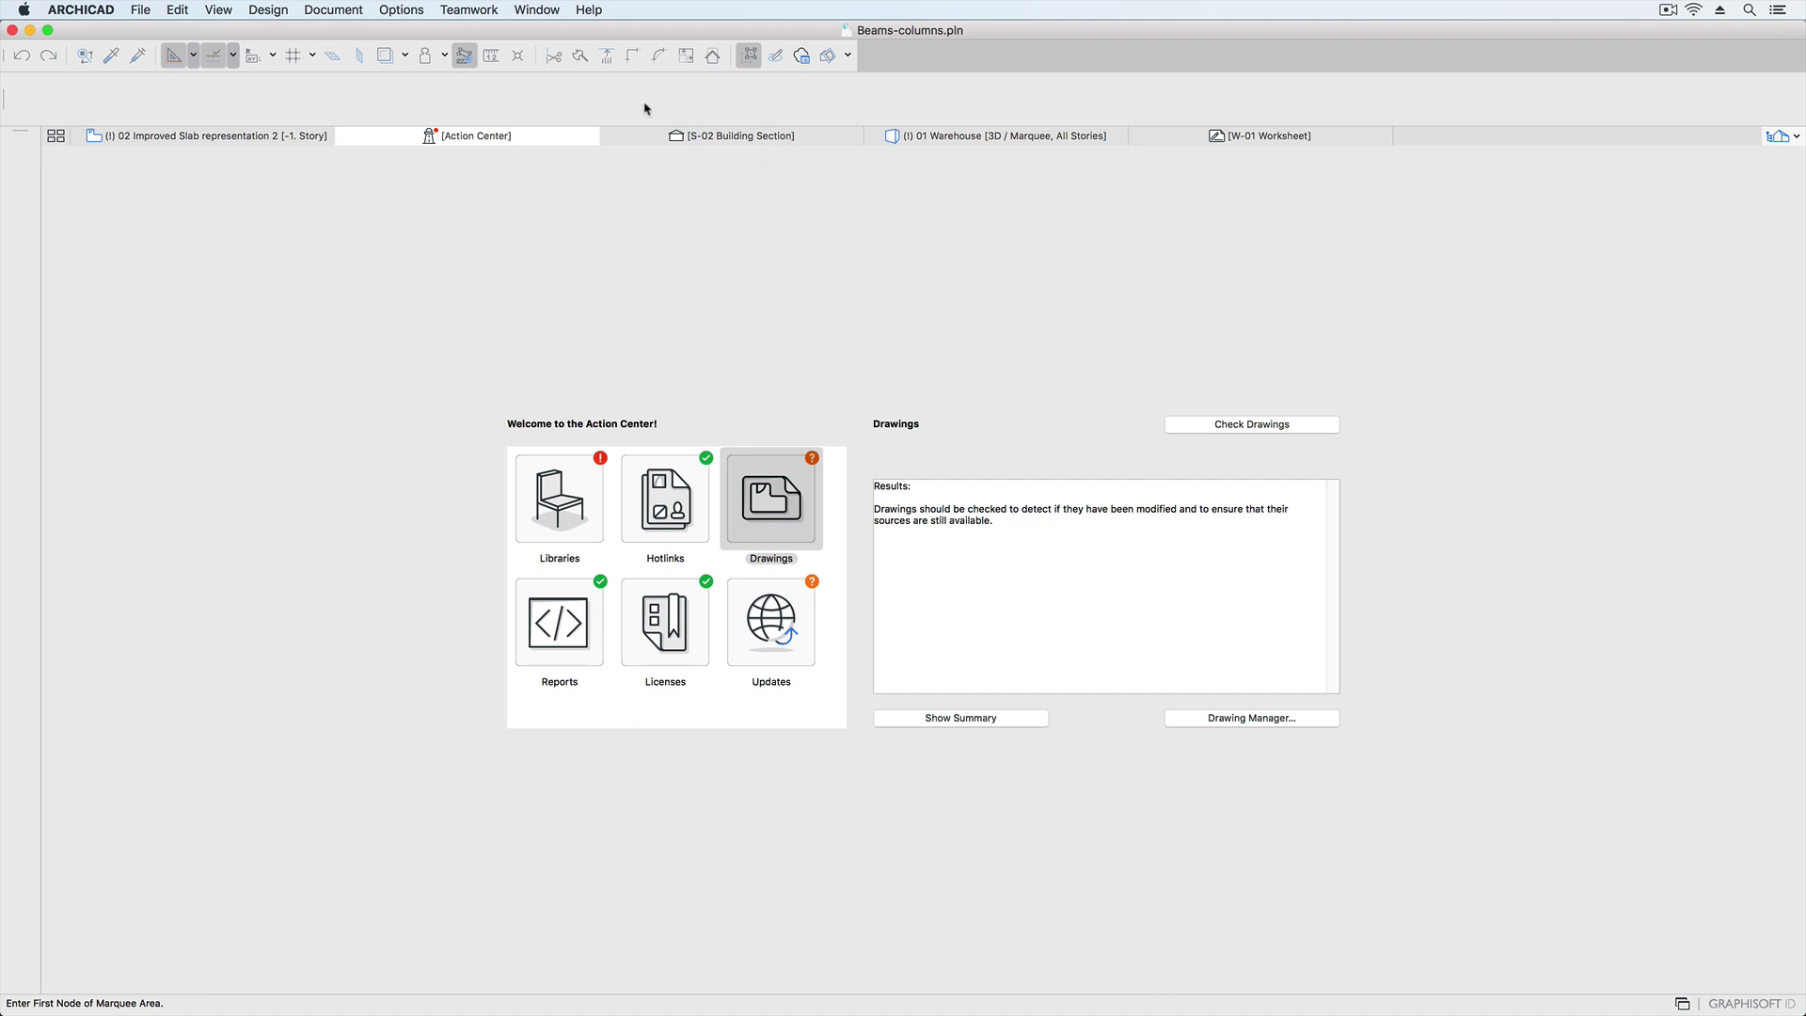
mouse_move(700, 137)
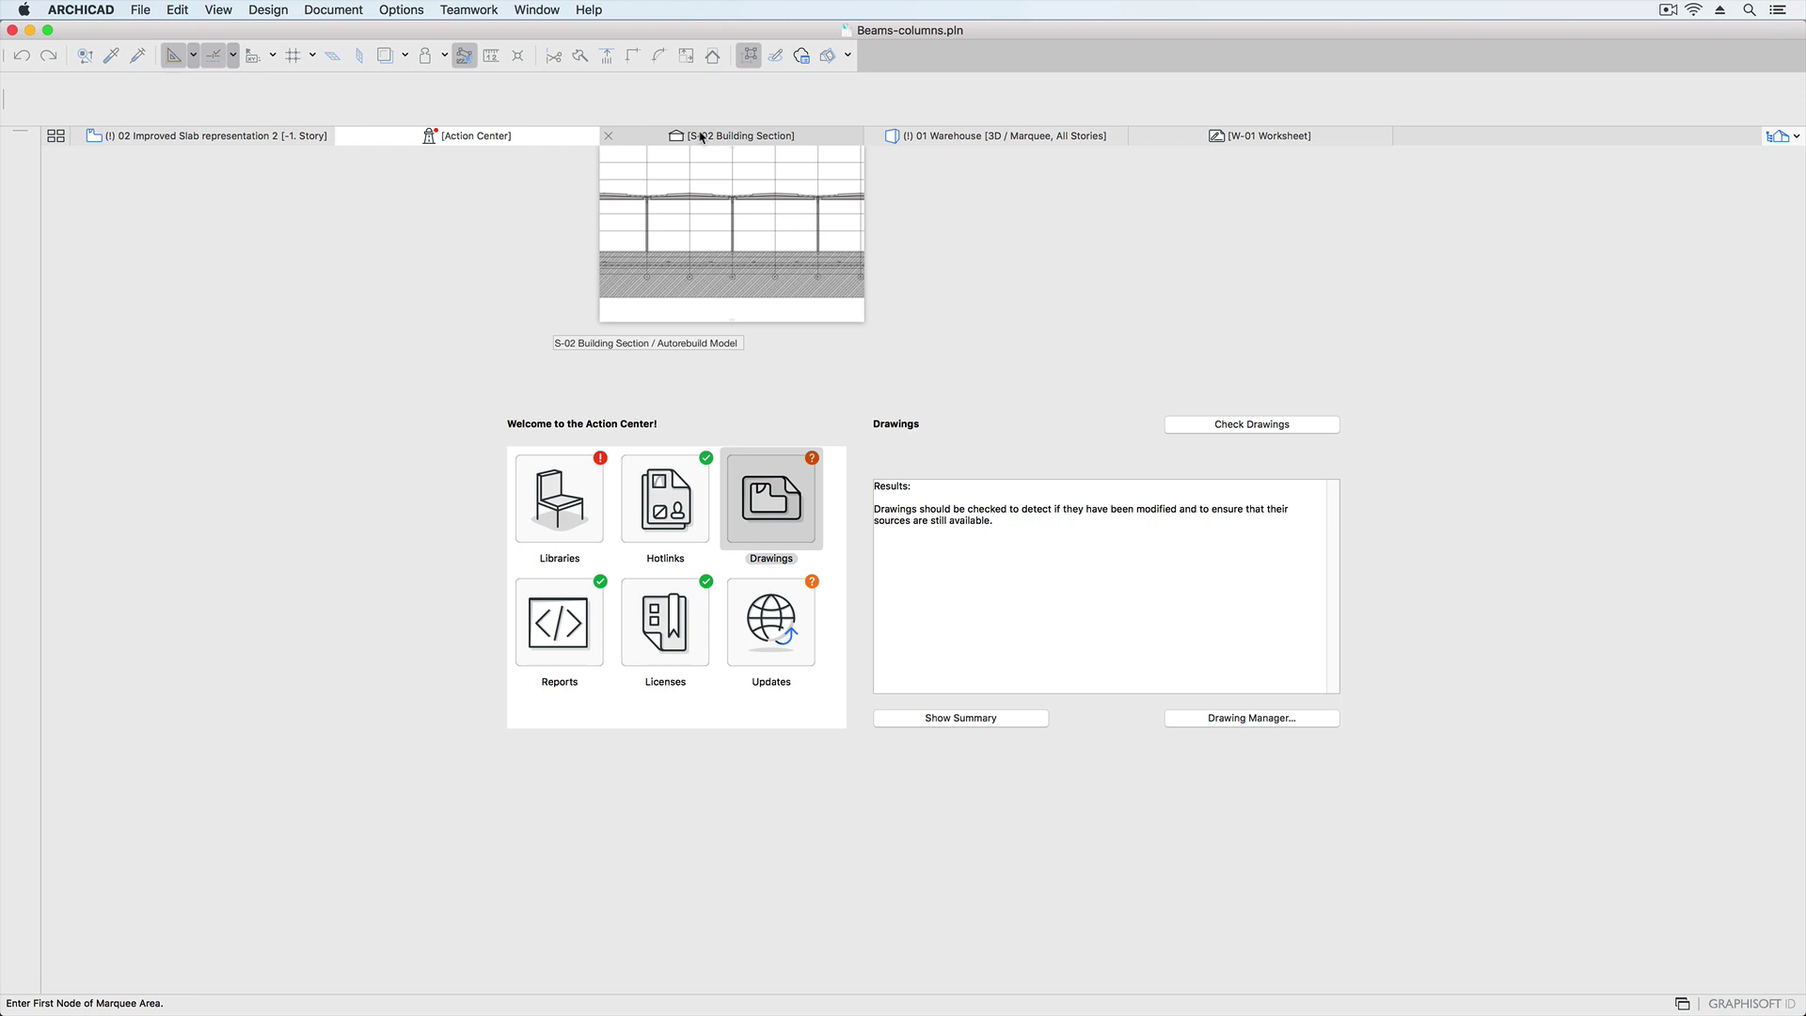
mouse_move(945, 139)
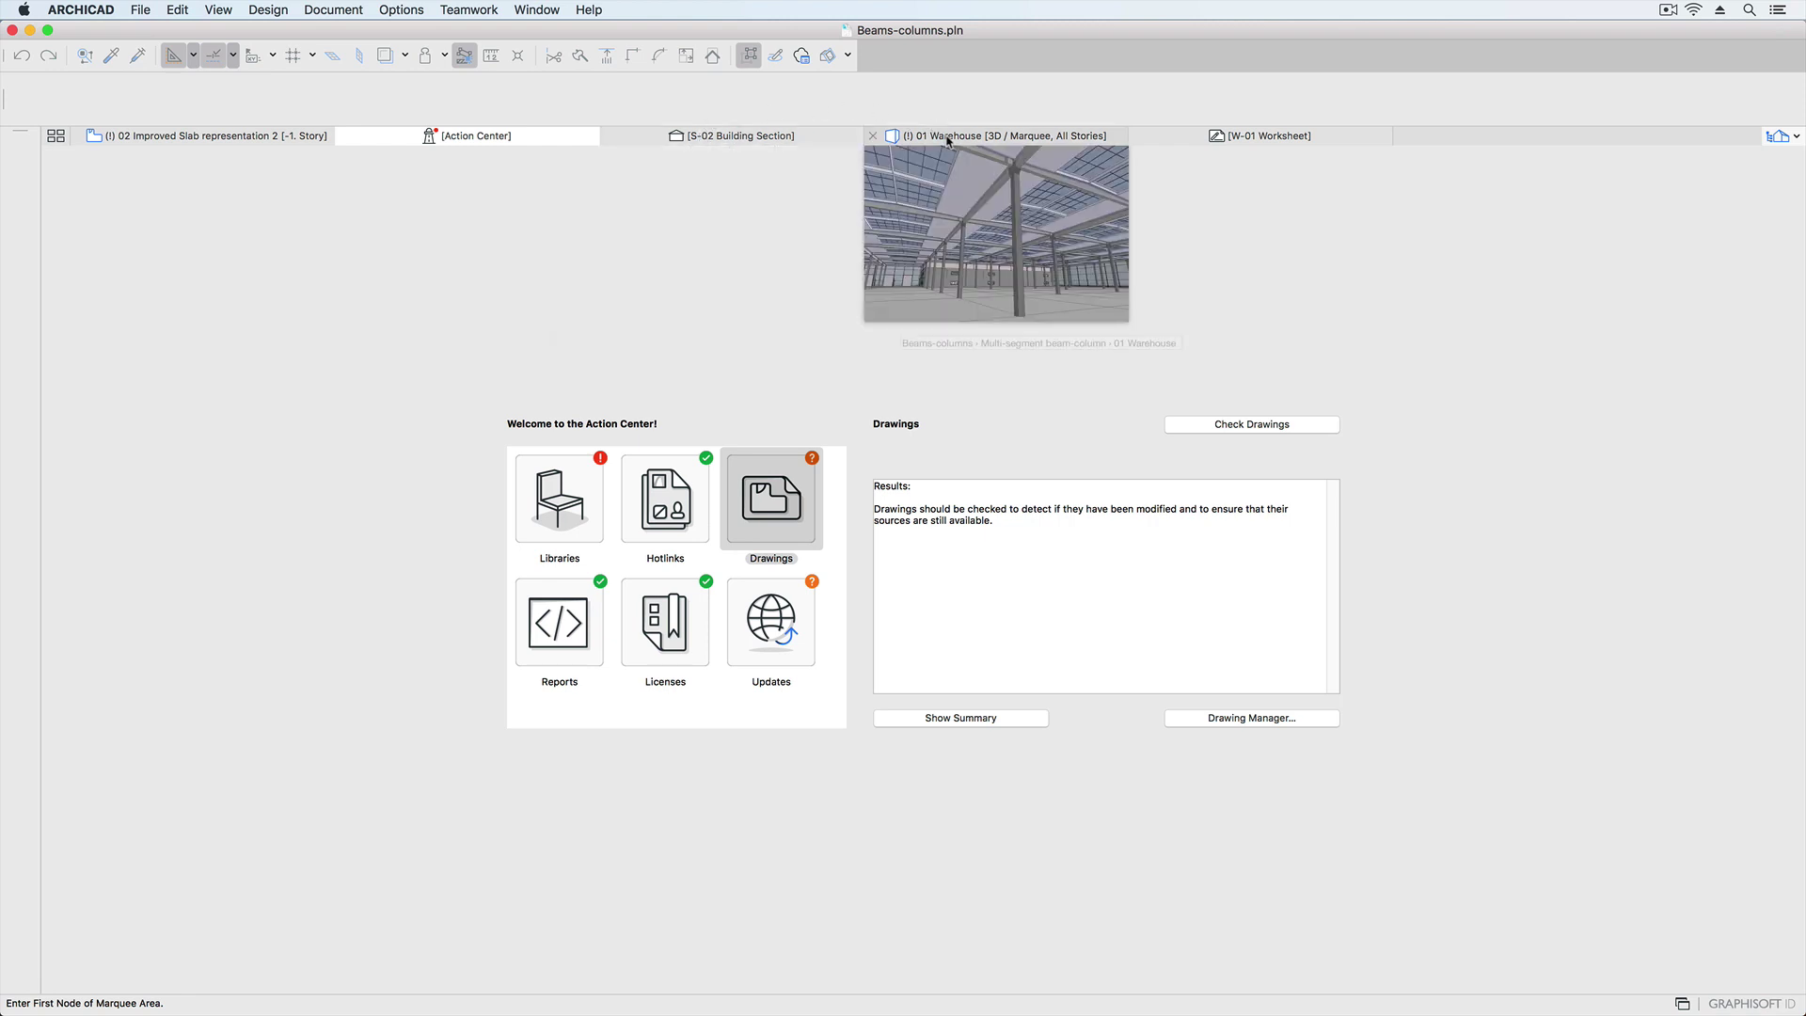
mouse_move(1210, 137)
left_click(954, 179)
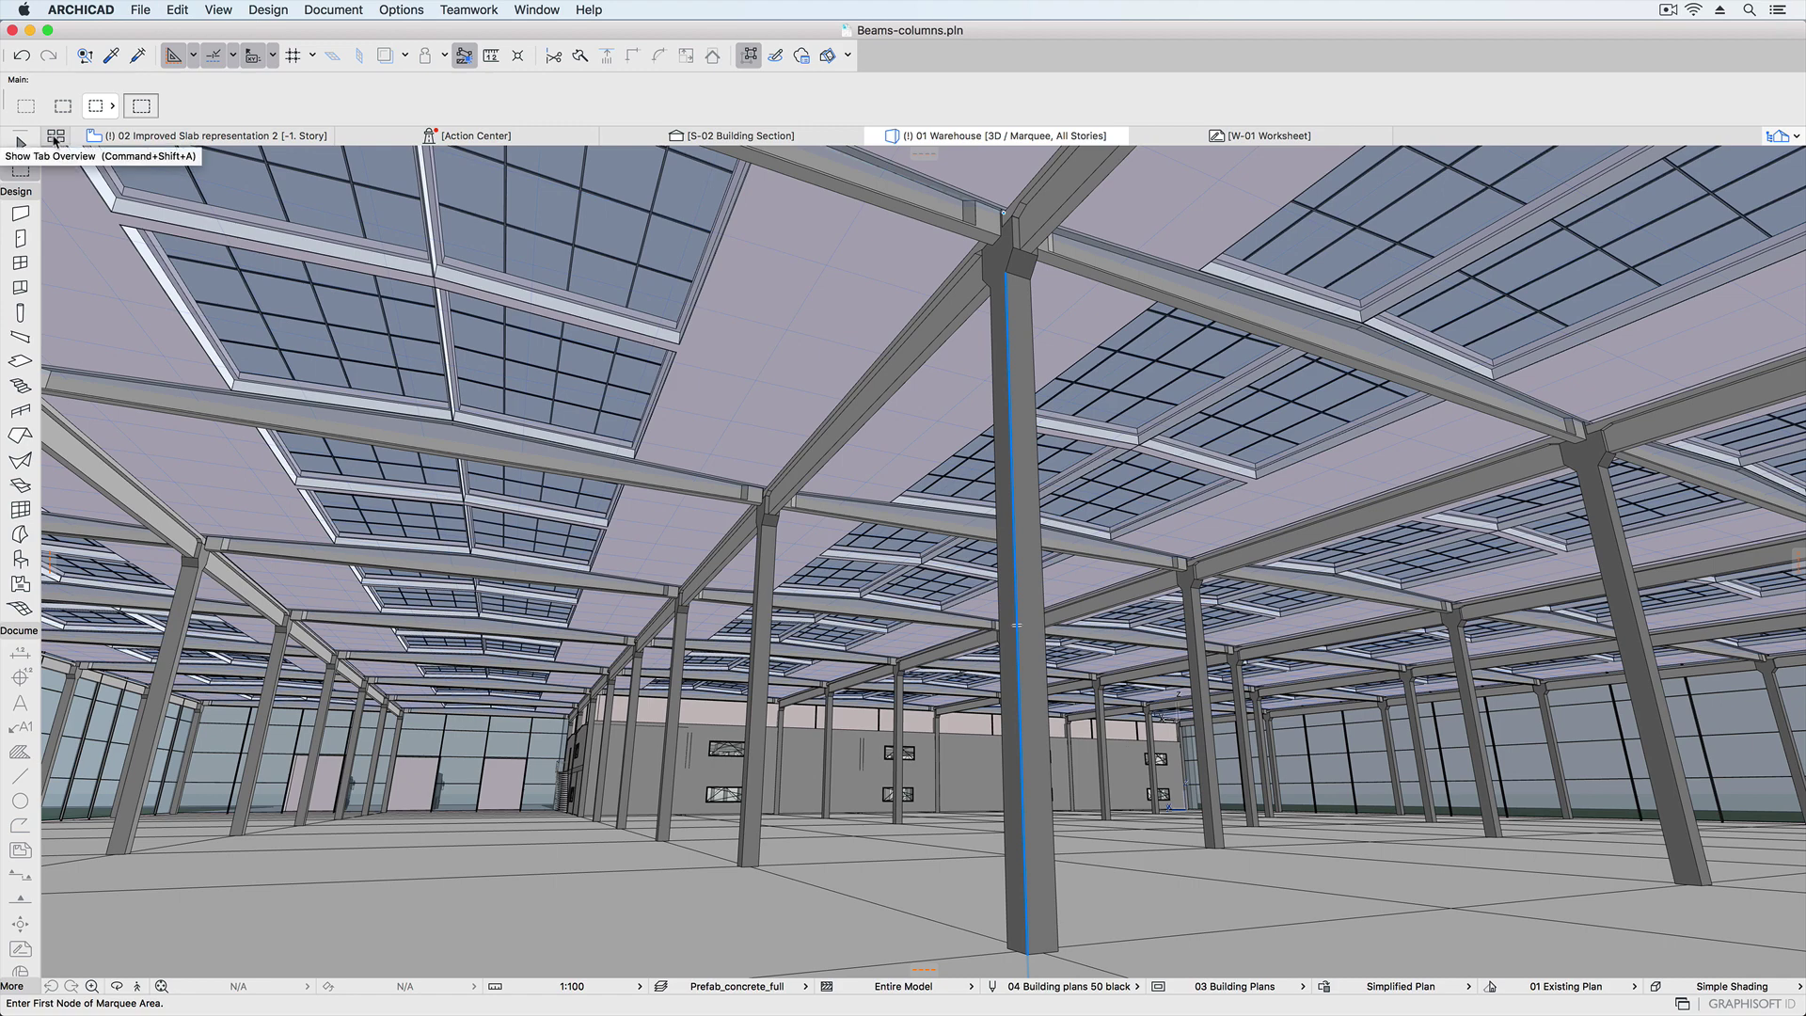
left_click(55, 137)
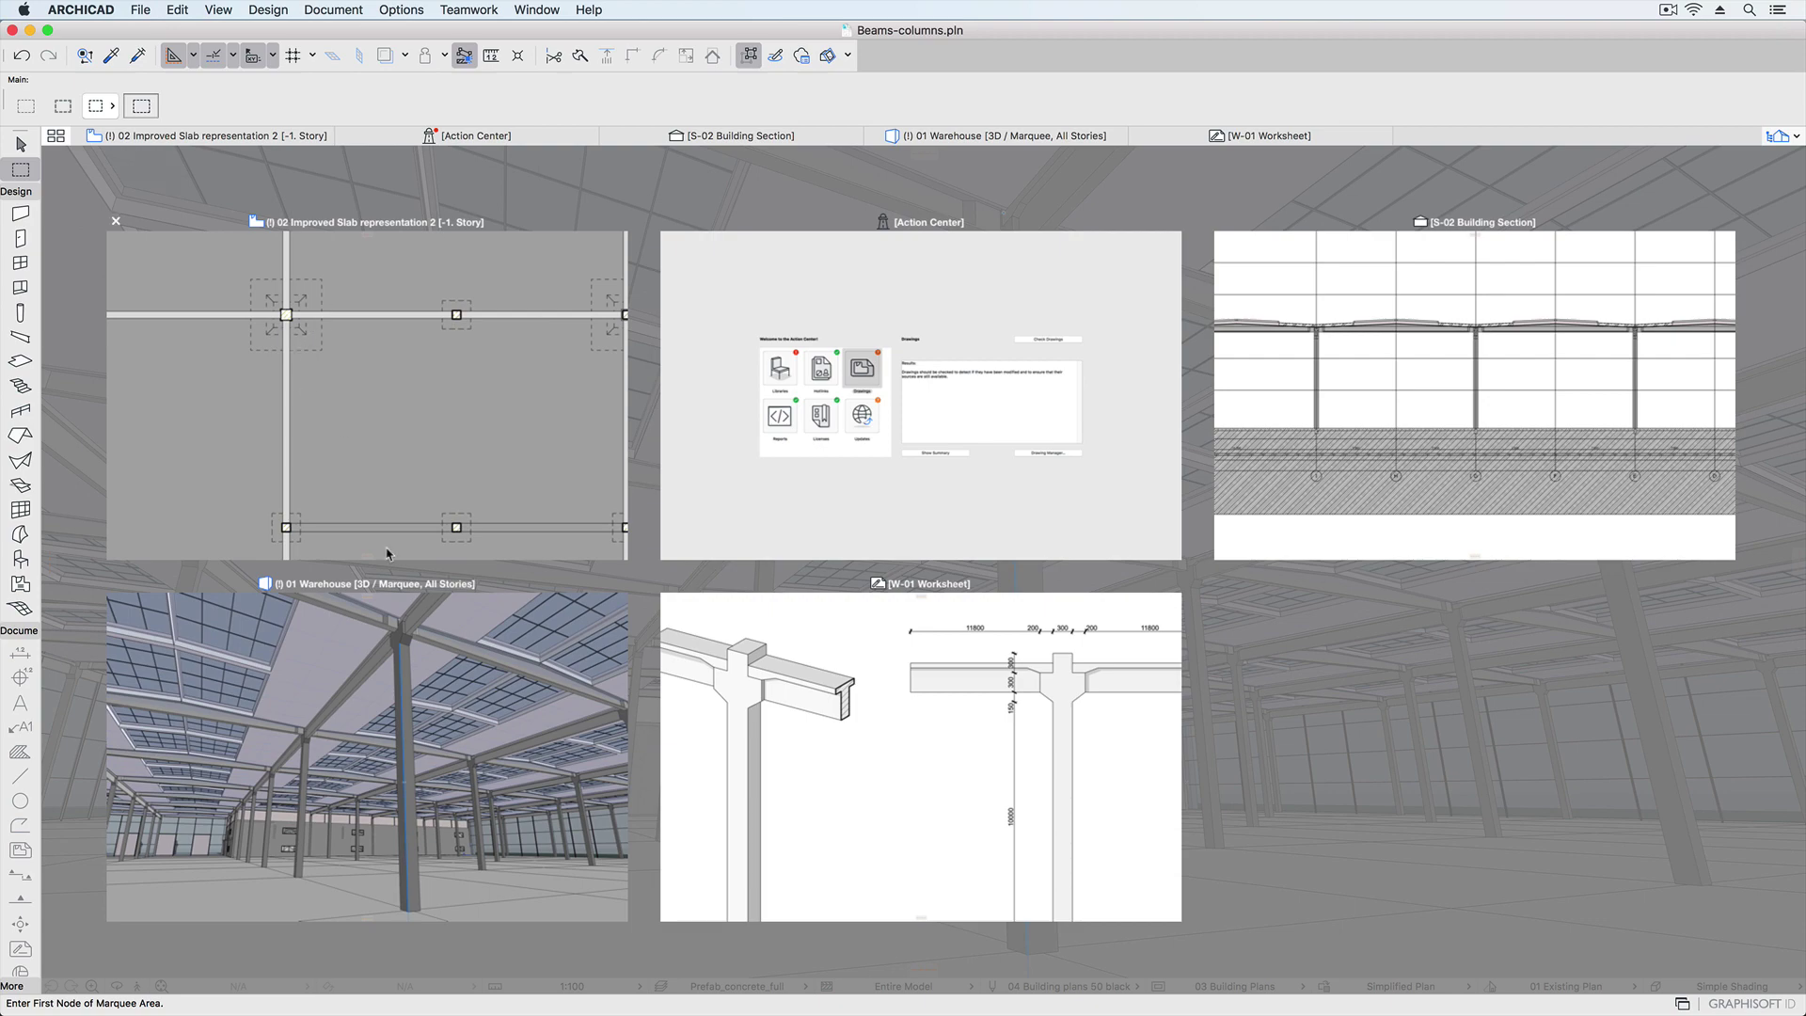
left_click(376, 737)
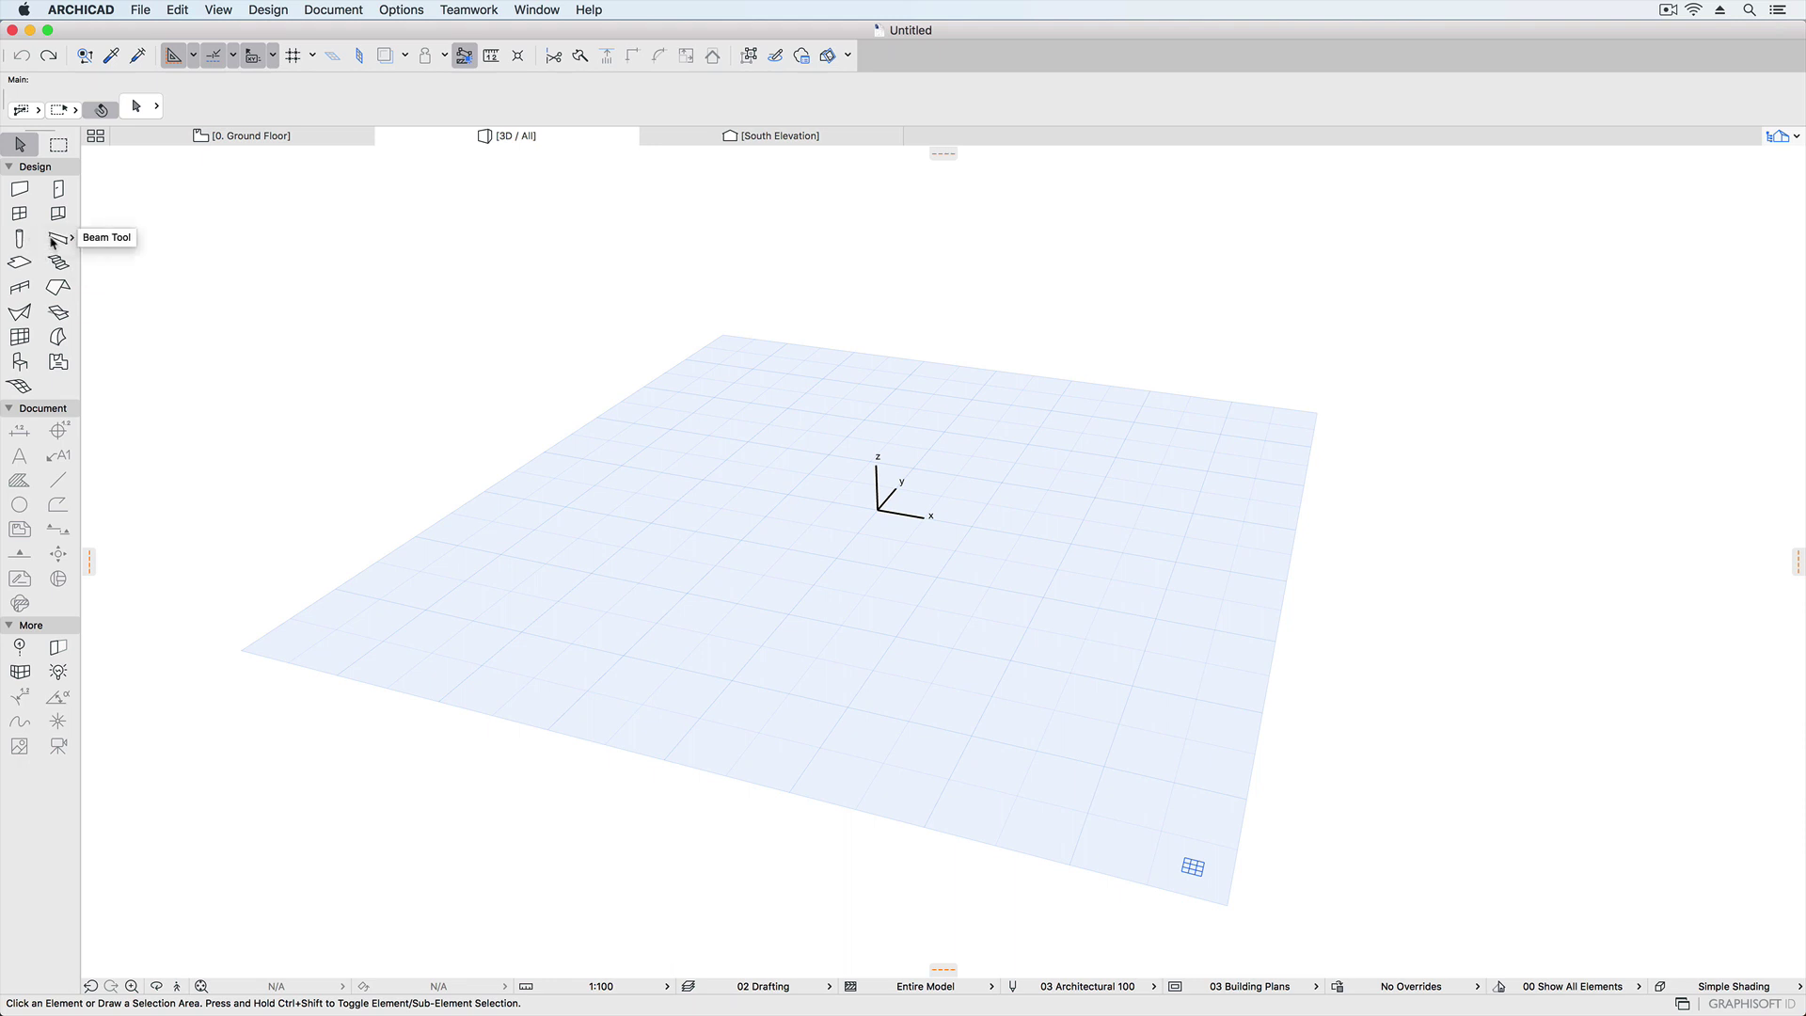
Place a slanted column on the empty 3D grid with a slant angle of about 33° and a total height of 2800.
left_click(18, 238)
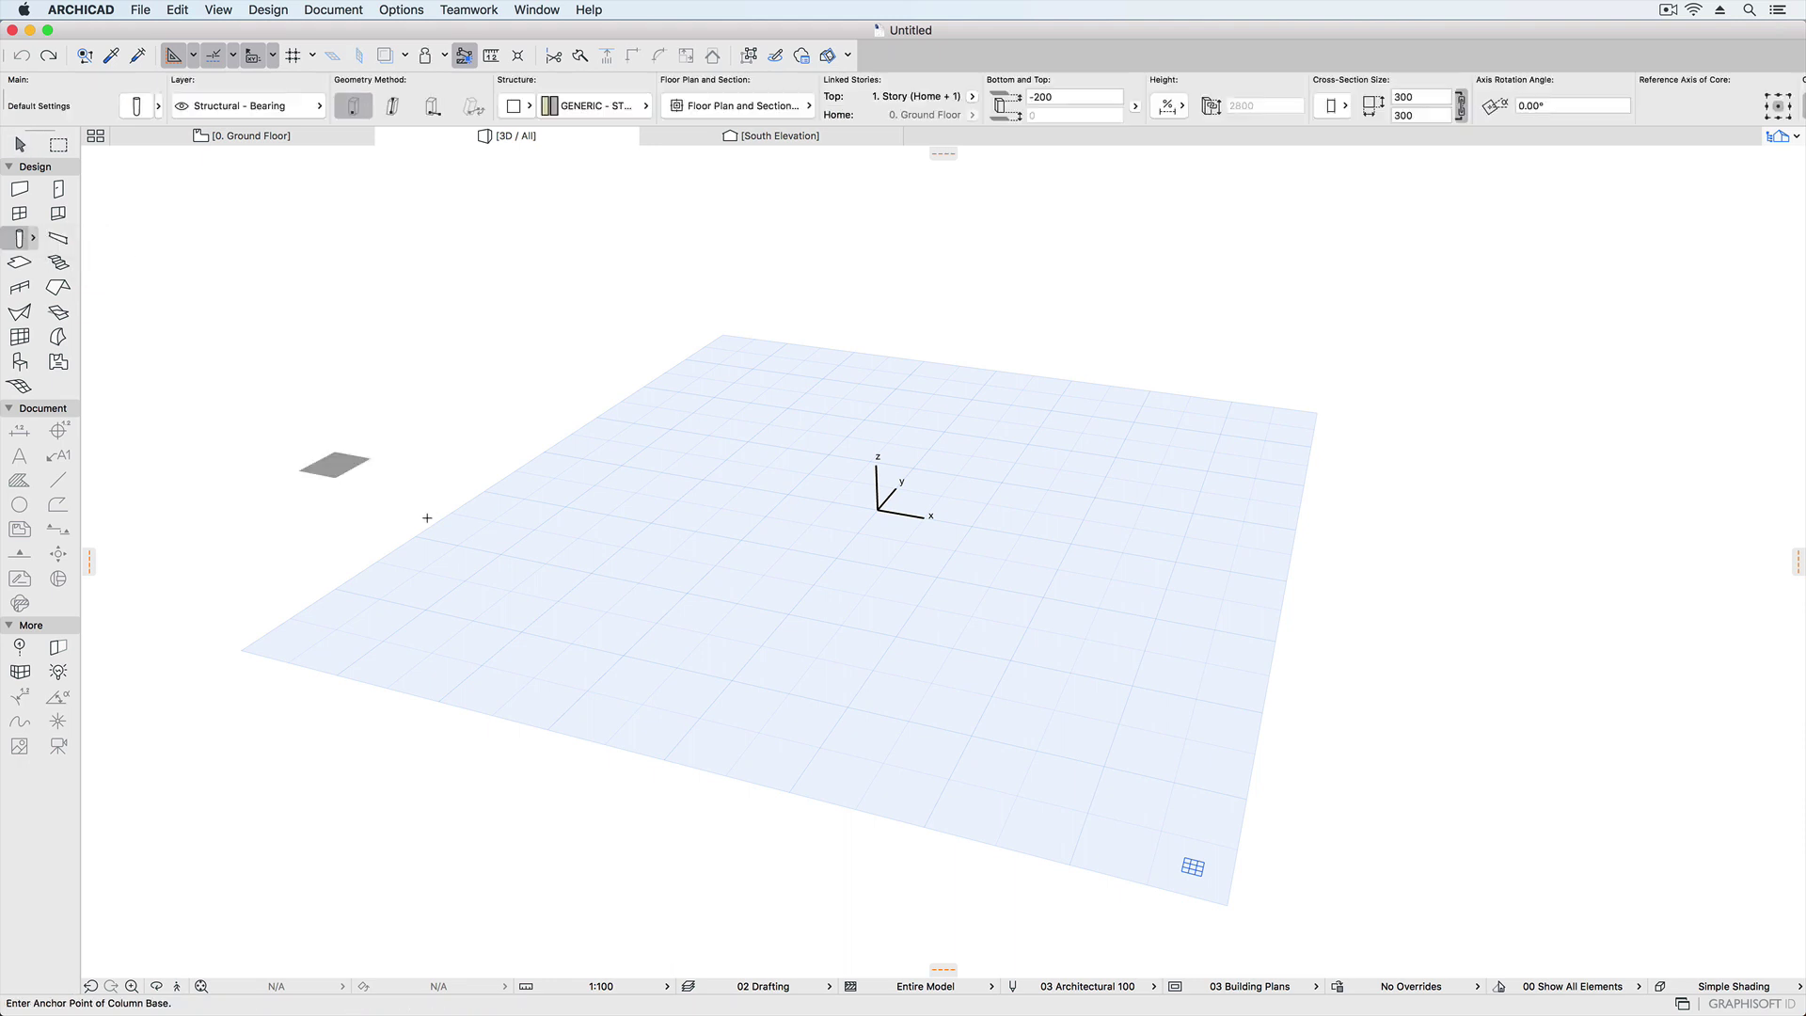
left_click(394, 111)
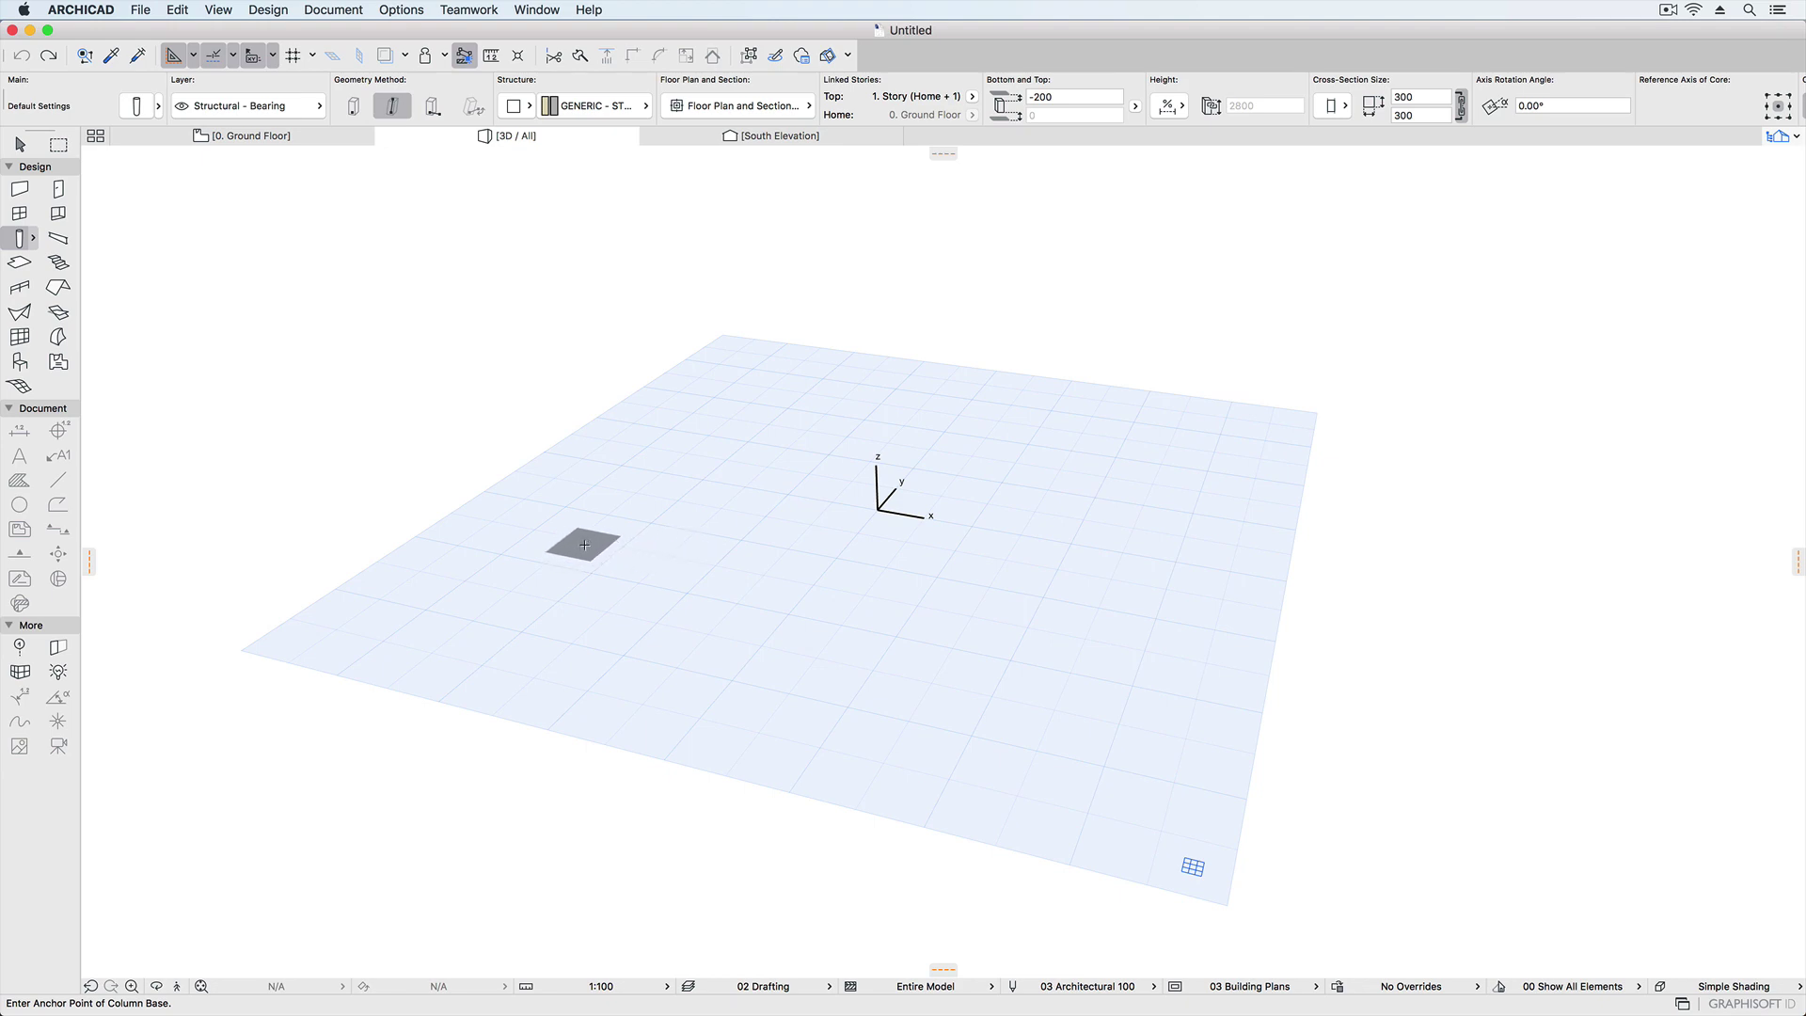
left_click(584, 545)
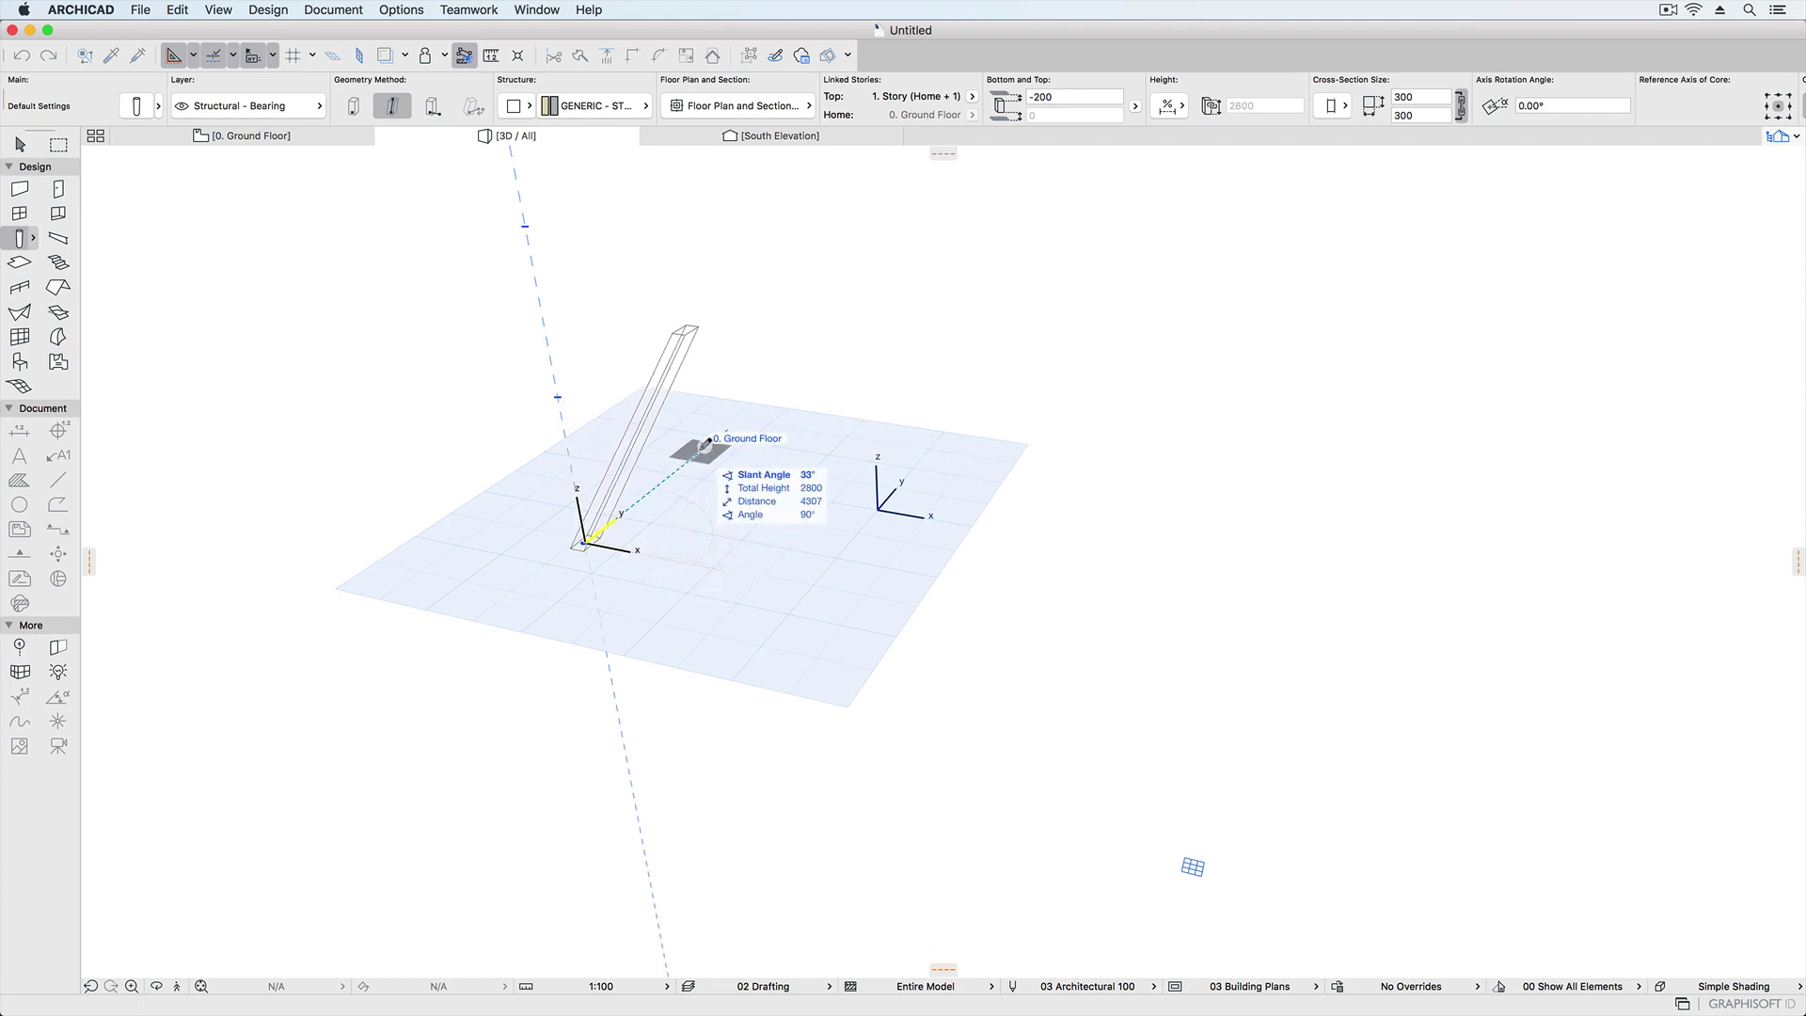
left_click(701, 448)
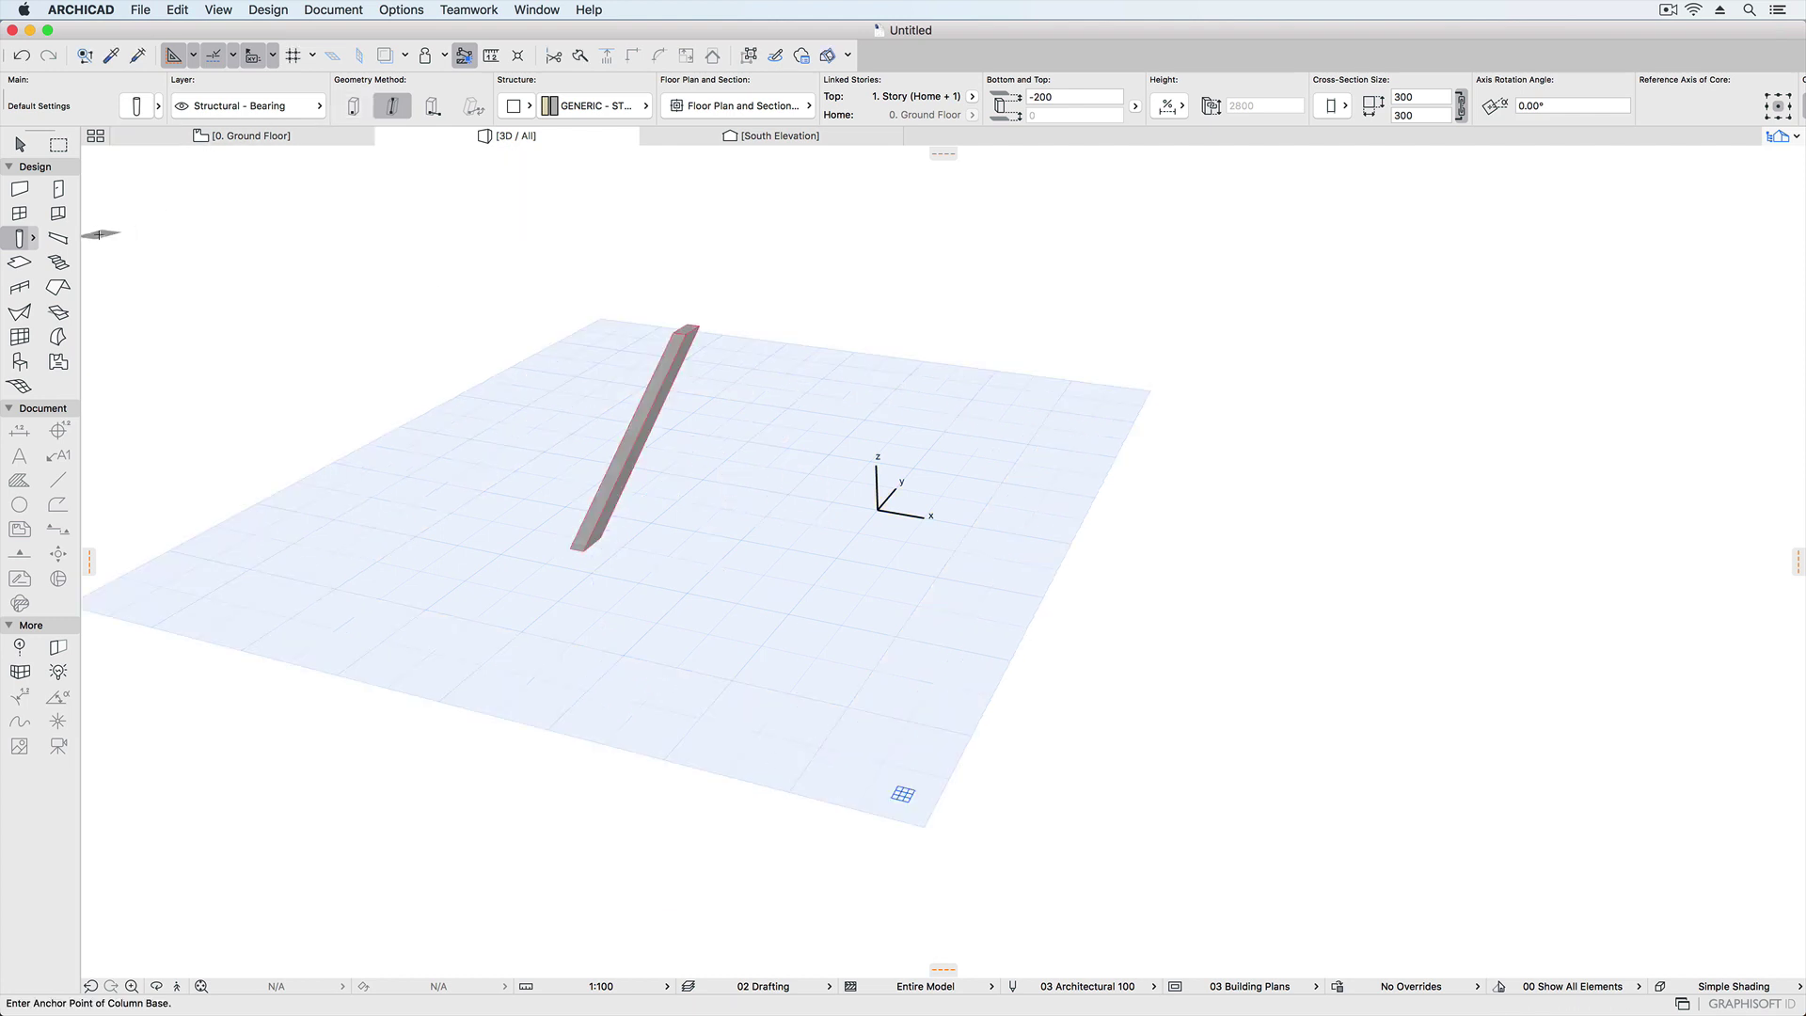
Draw an inclined beam about 5600 long beside the slanted column, rising at about 35° on a vertical editing plane.
left_click(64, 243)
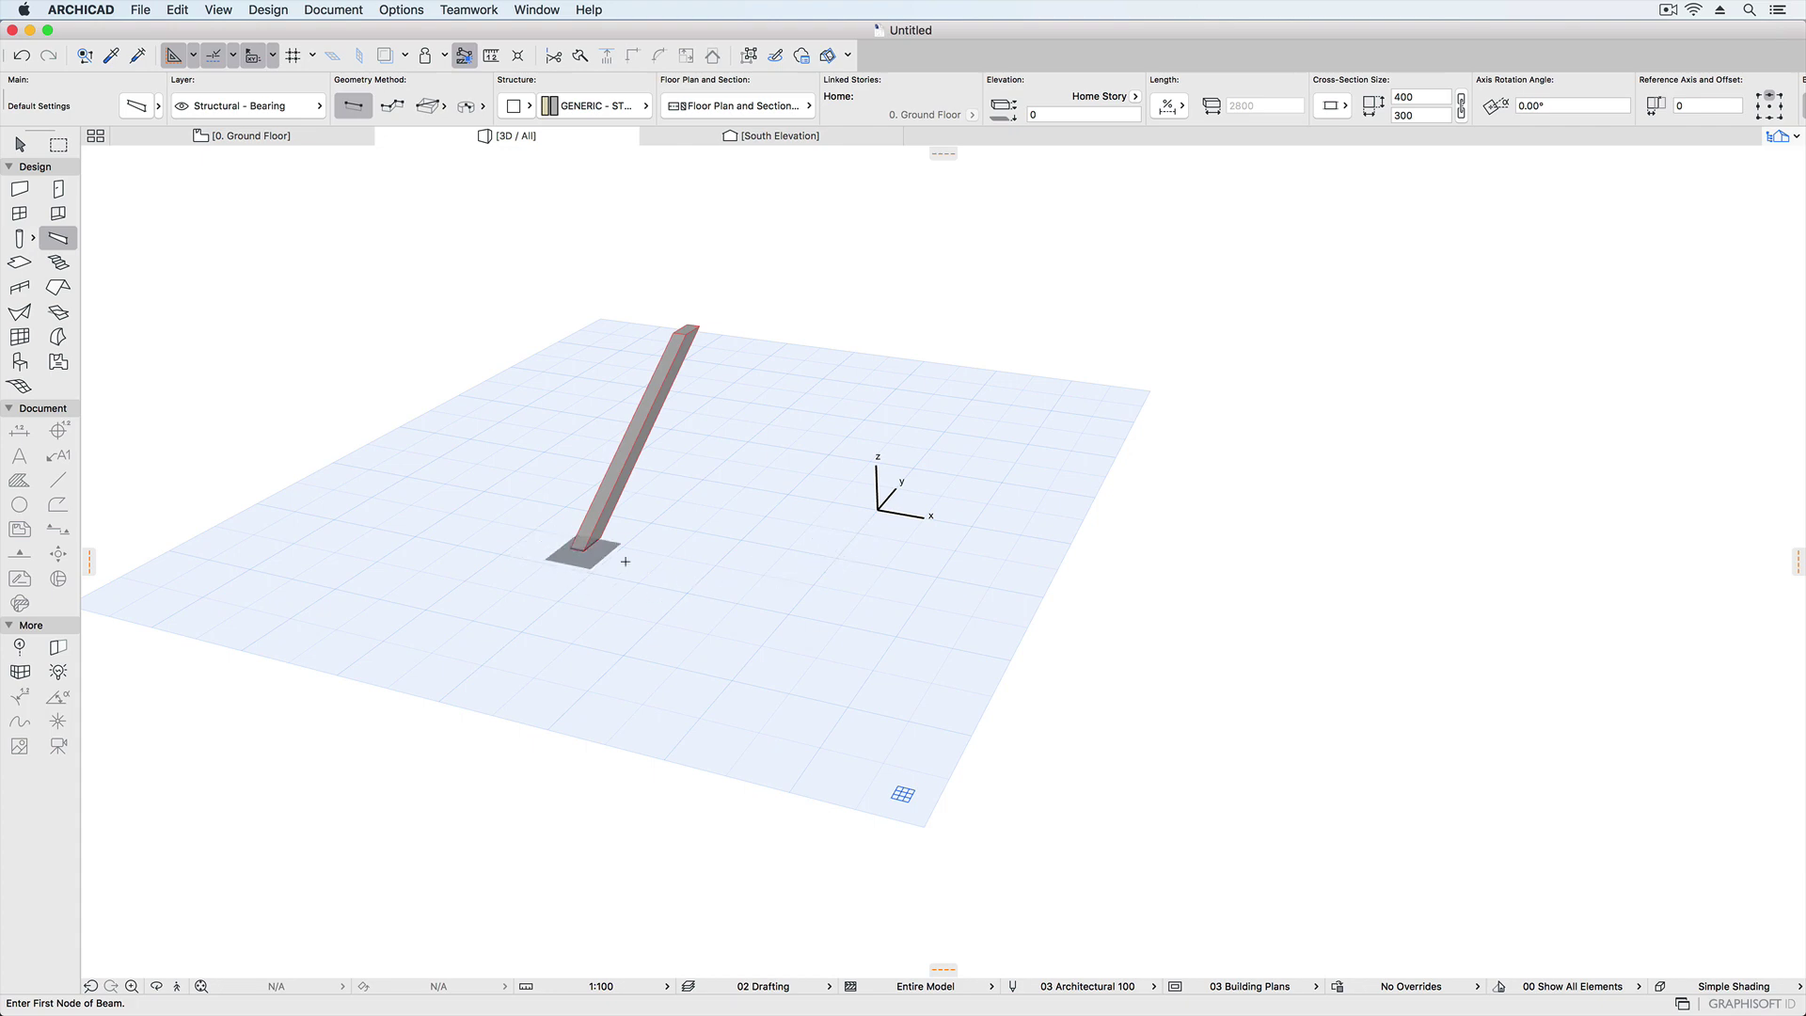
left_click(659, 557)
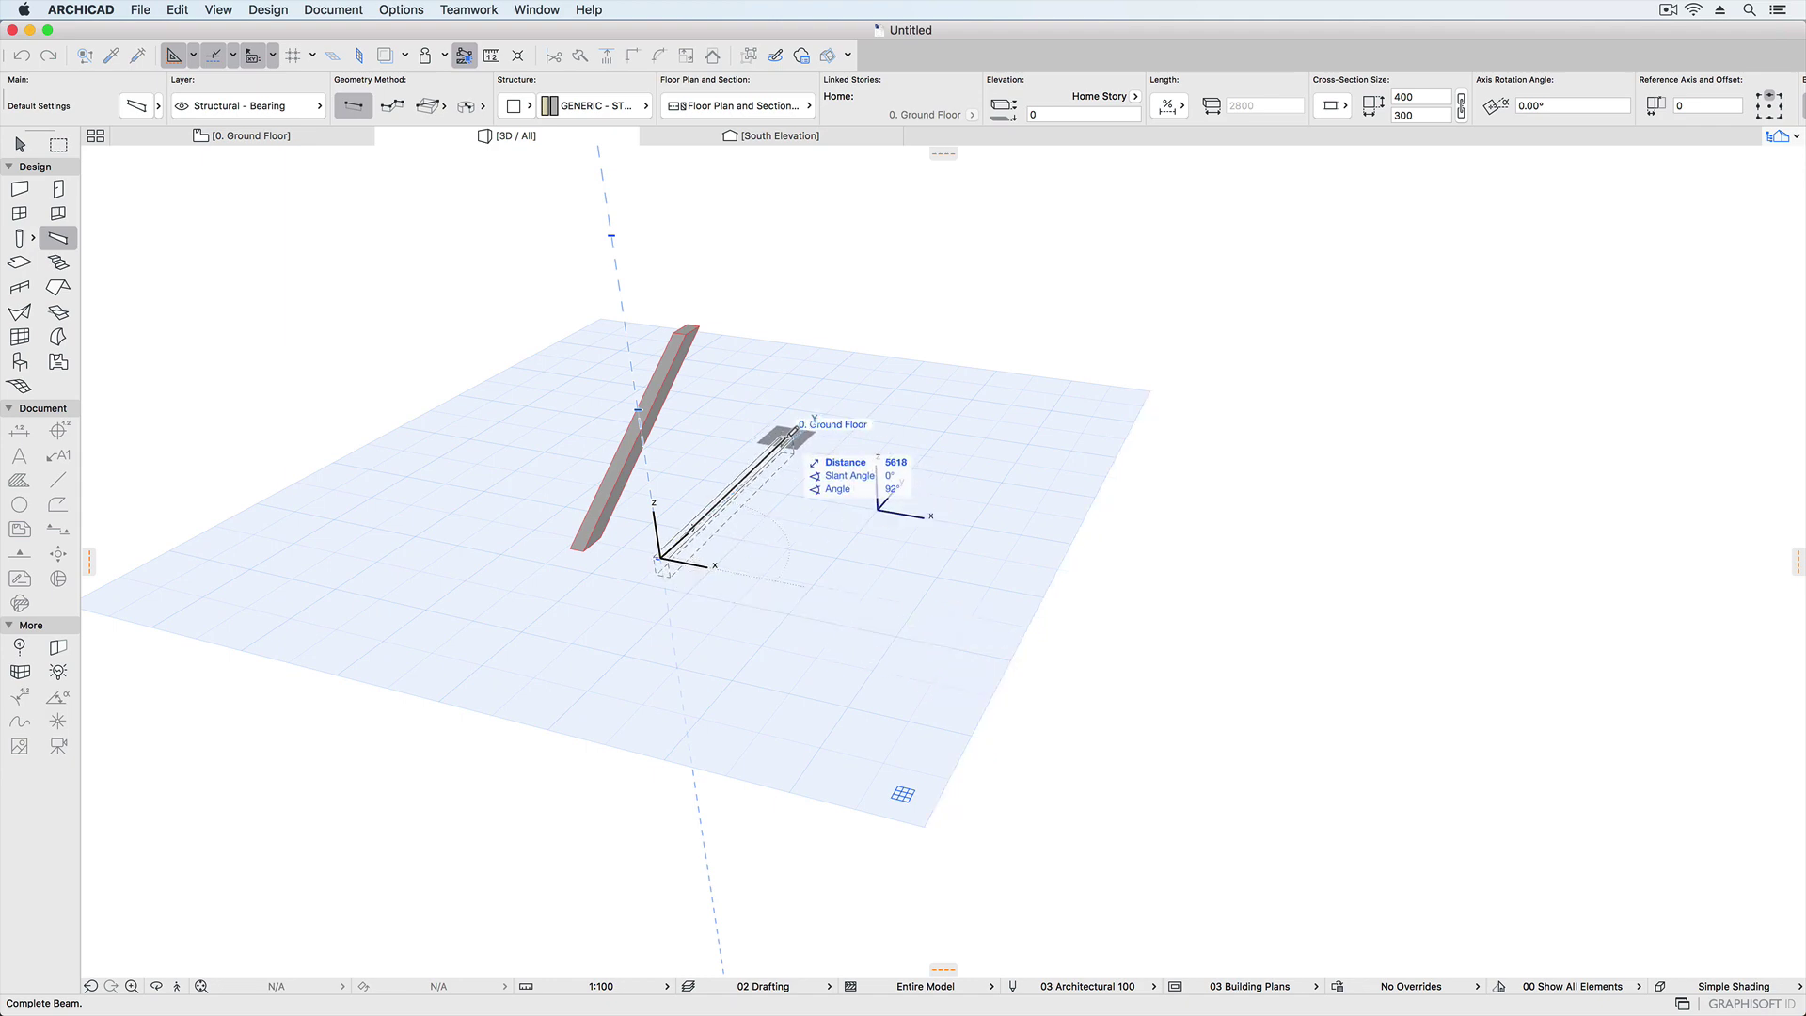
left_click(357, 56)
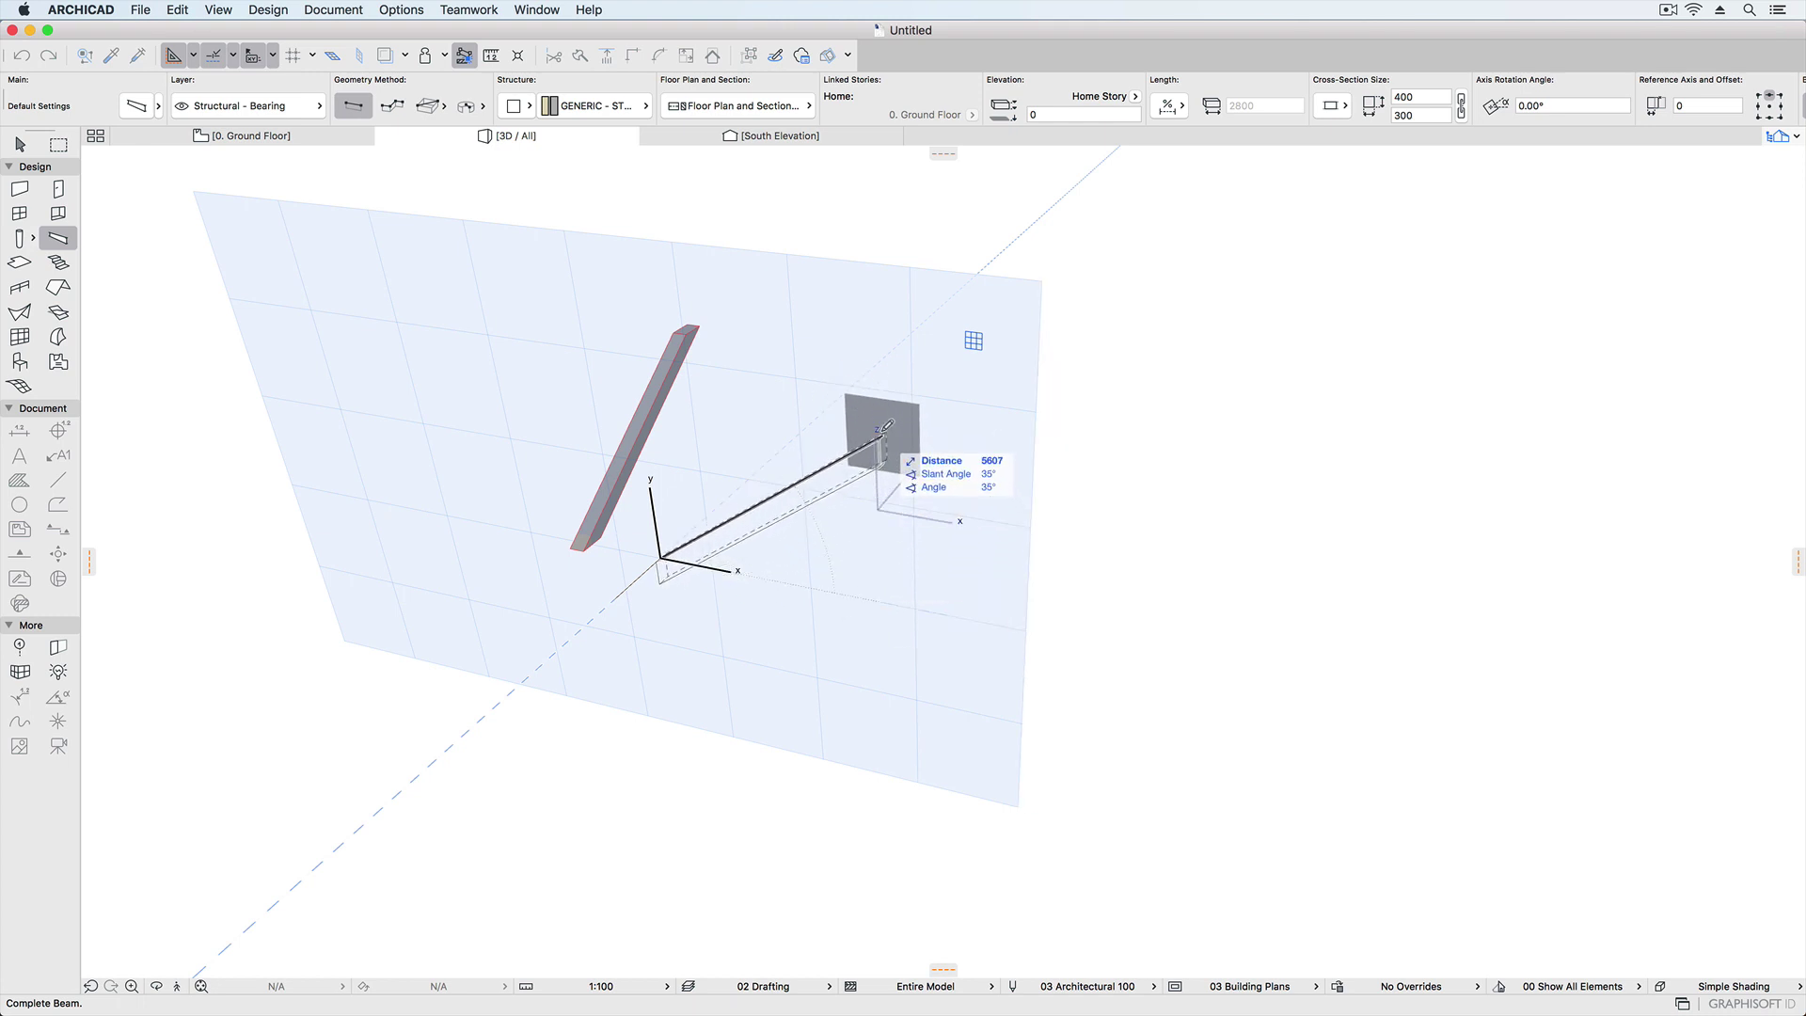
left_click(877, 447)
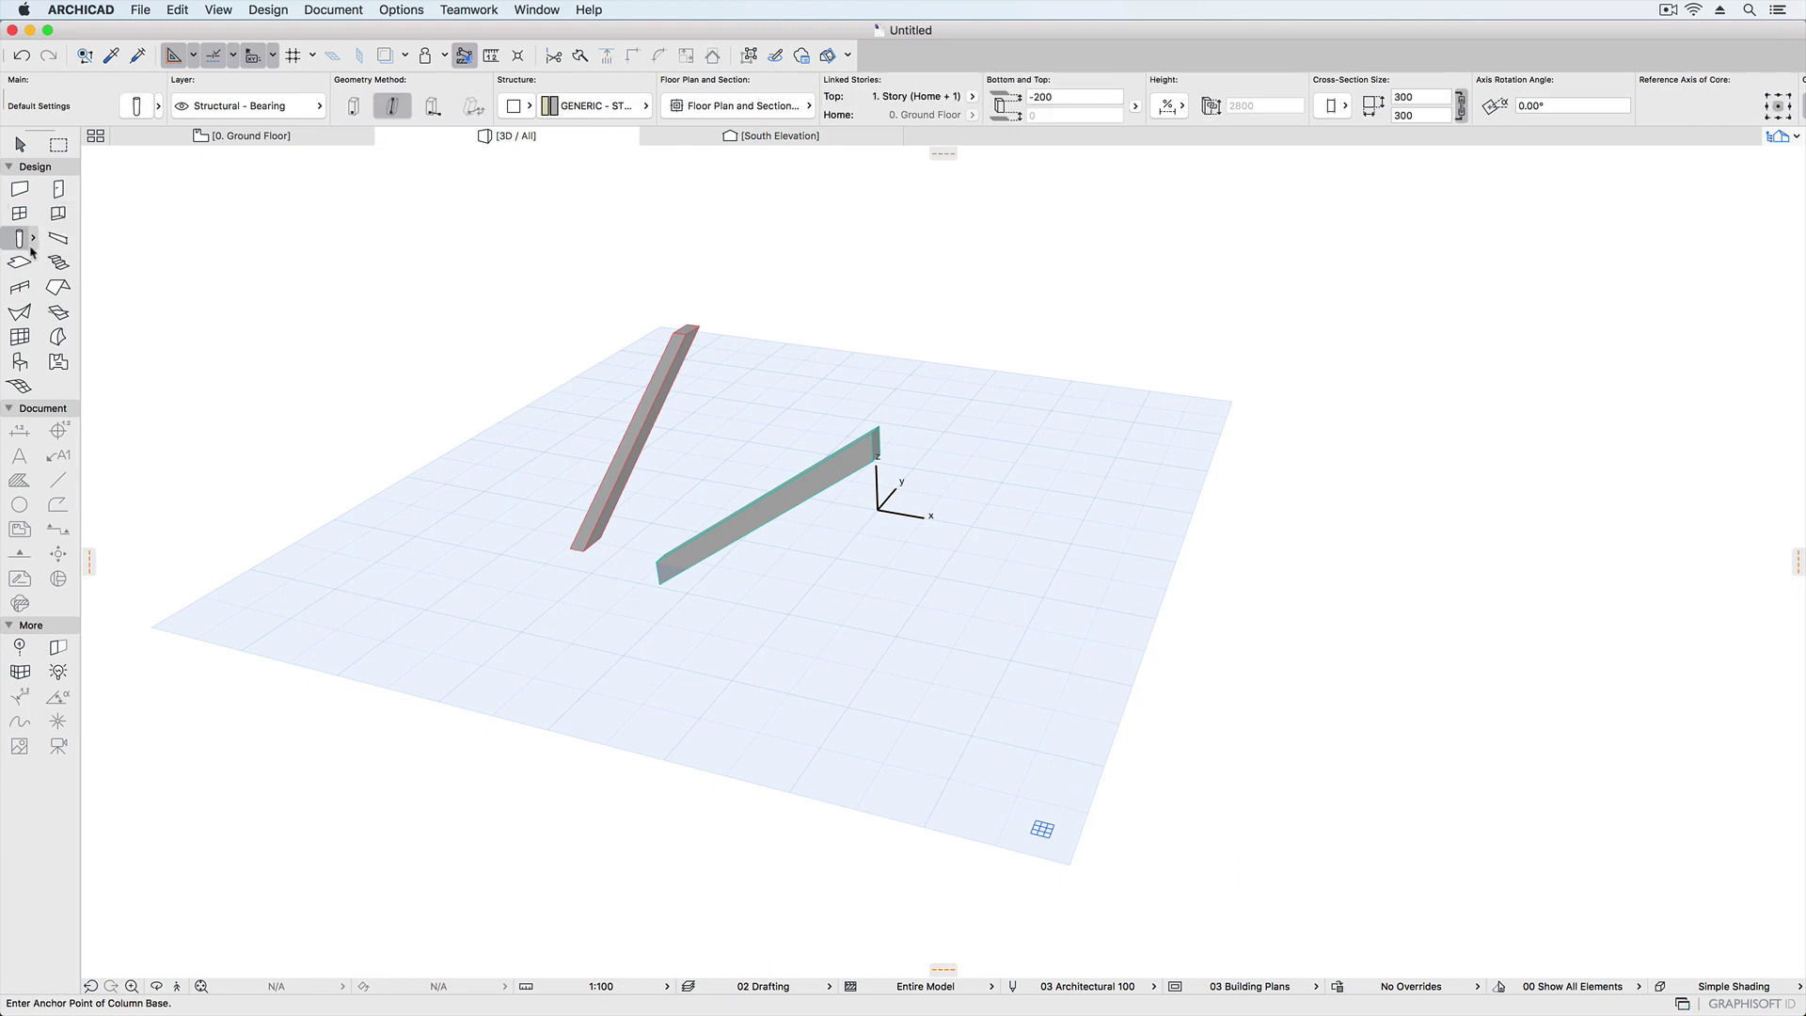
Place a vertical 300 x 300 column on the grid, on the far side of the beam from the slanted column.
left_click(353, 105)
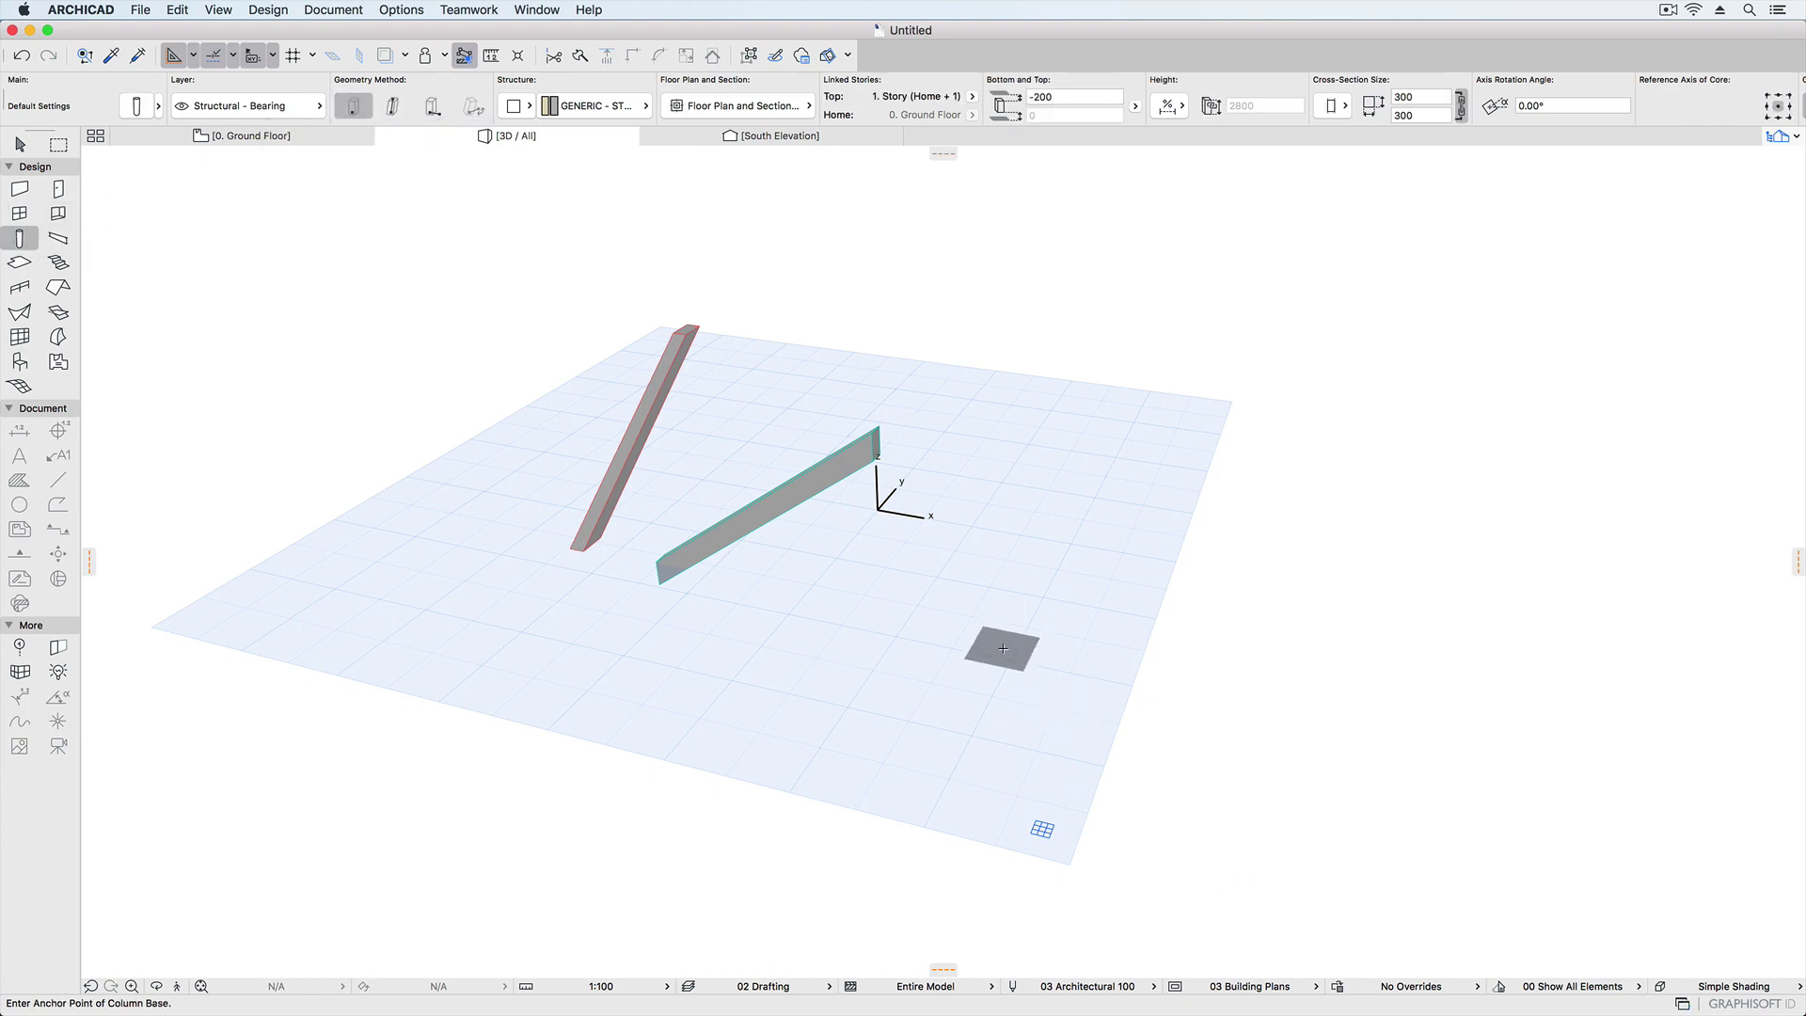
left_click(980, 611)
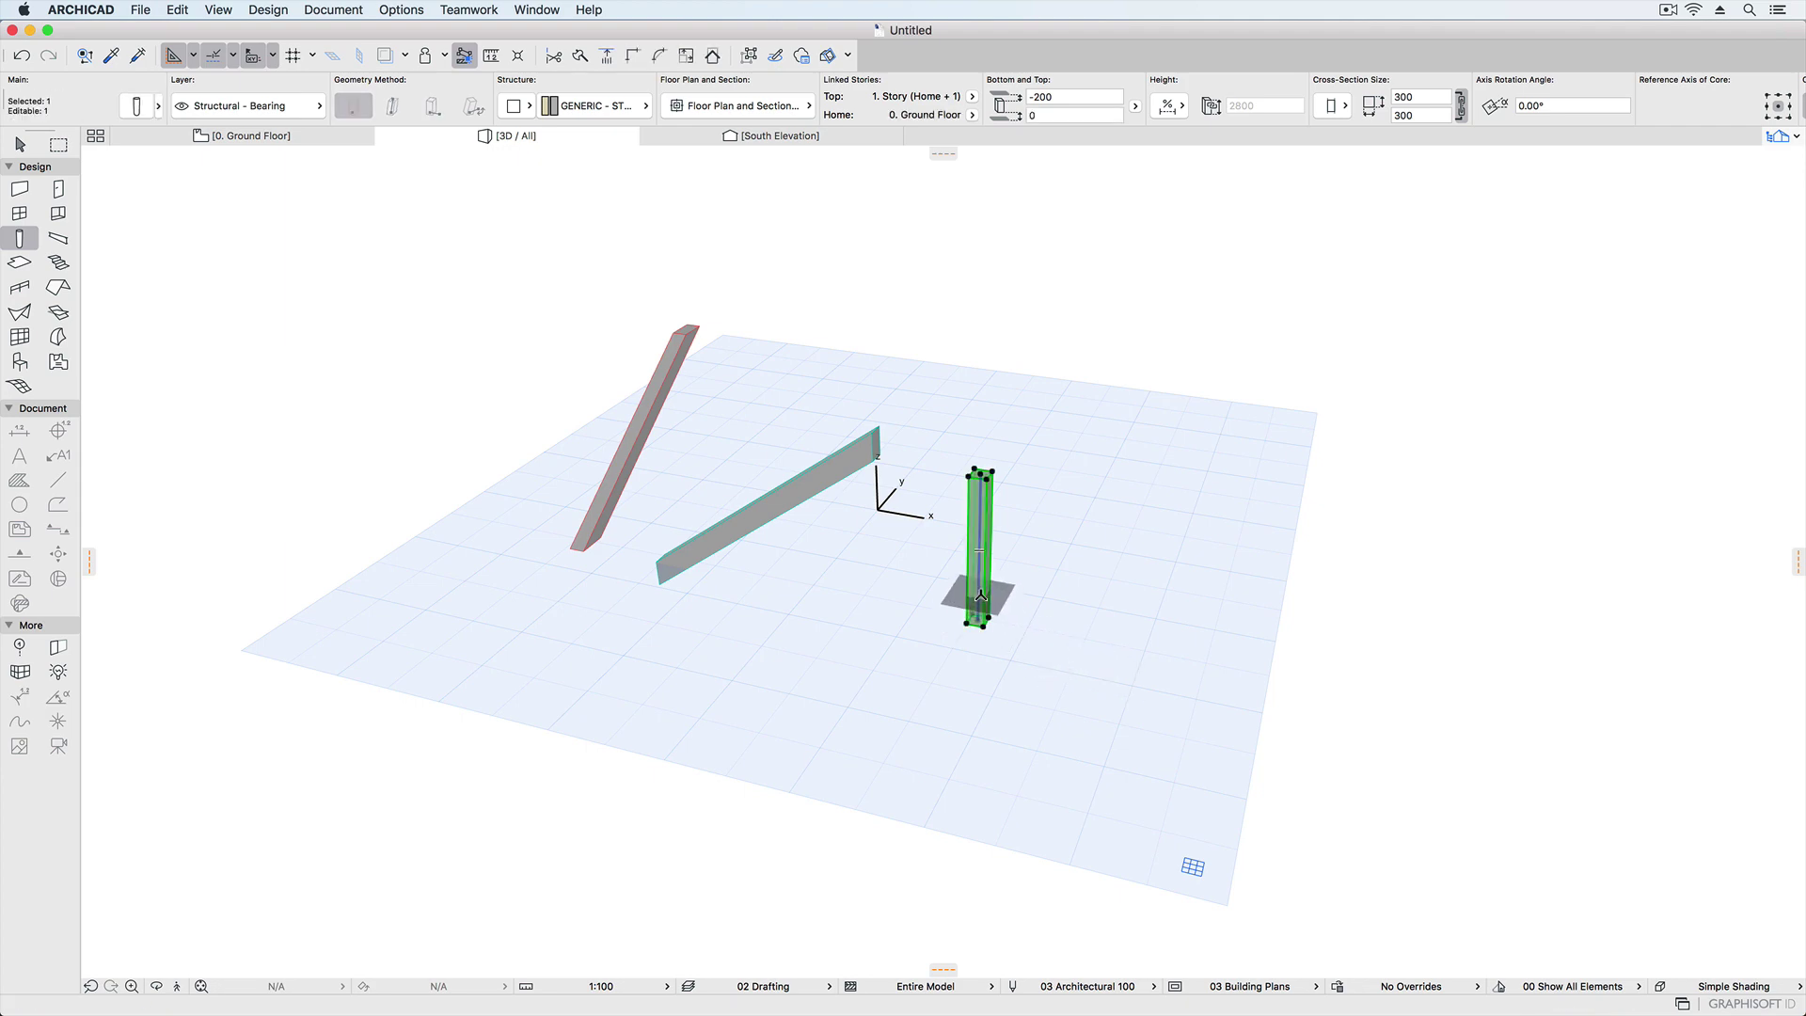
Split the vertical column with two nodes on its axis, making a top segment about 401 high and a middle one about 455.
scroll(982, 595, "up", 5)
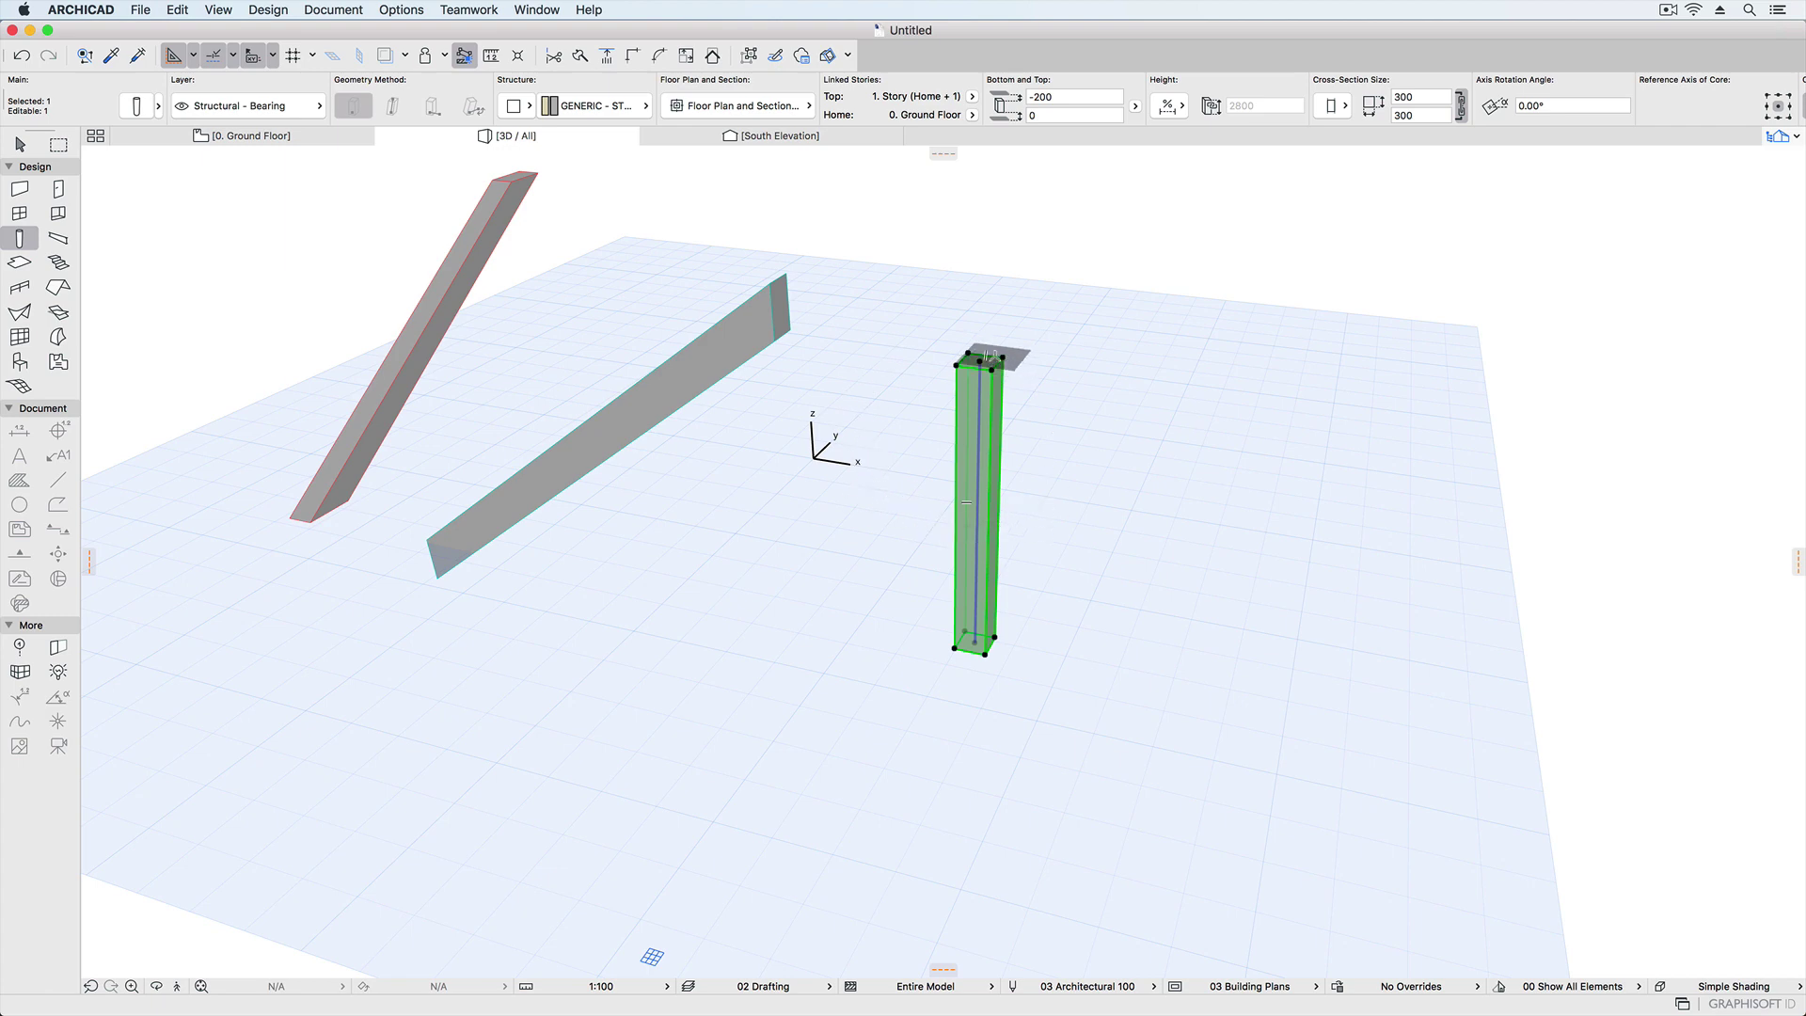
left_click(978, 439)
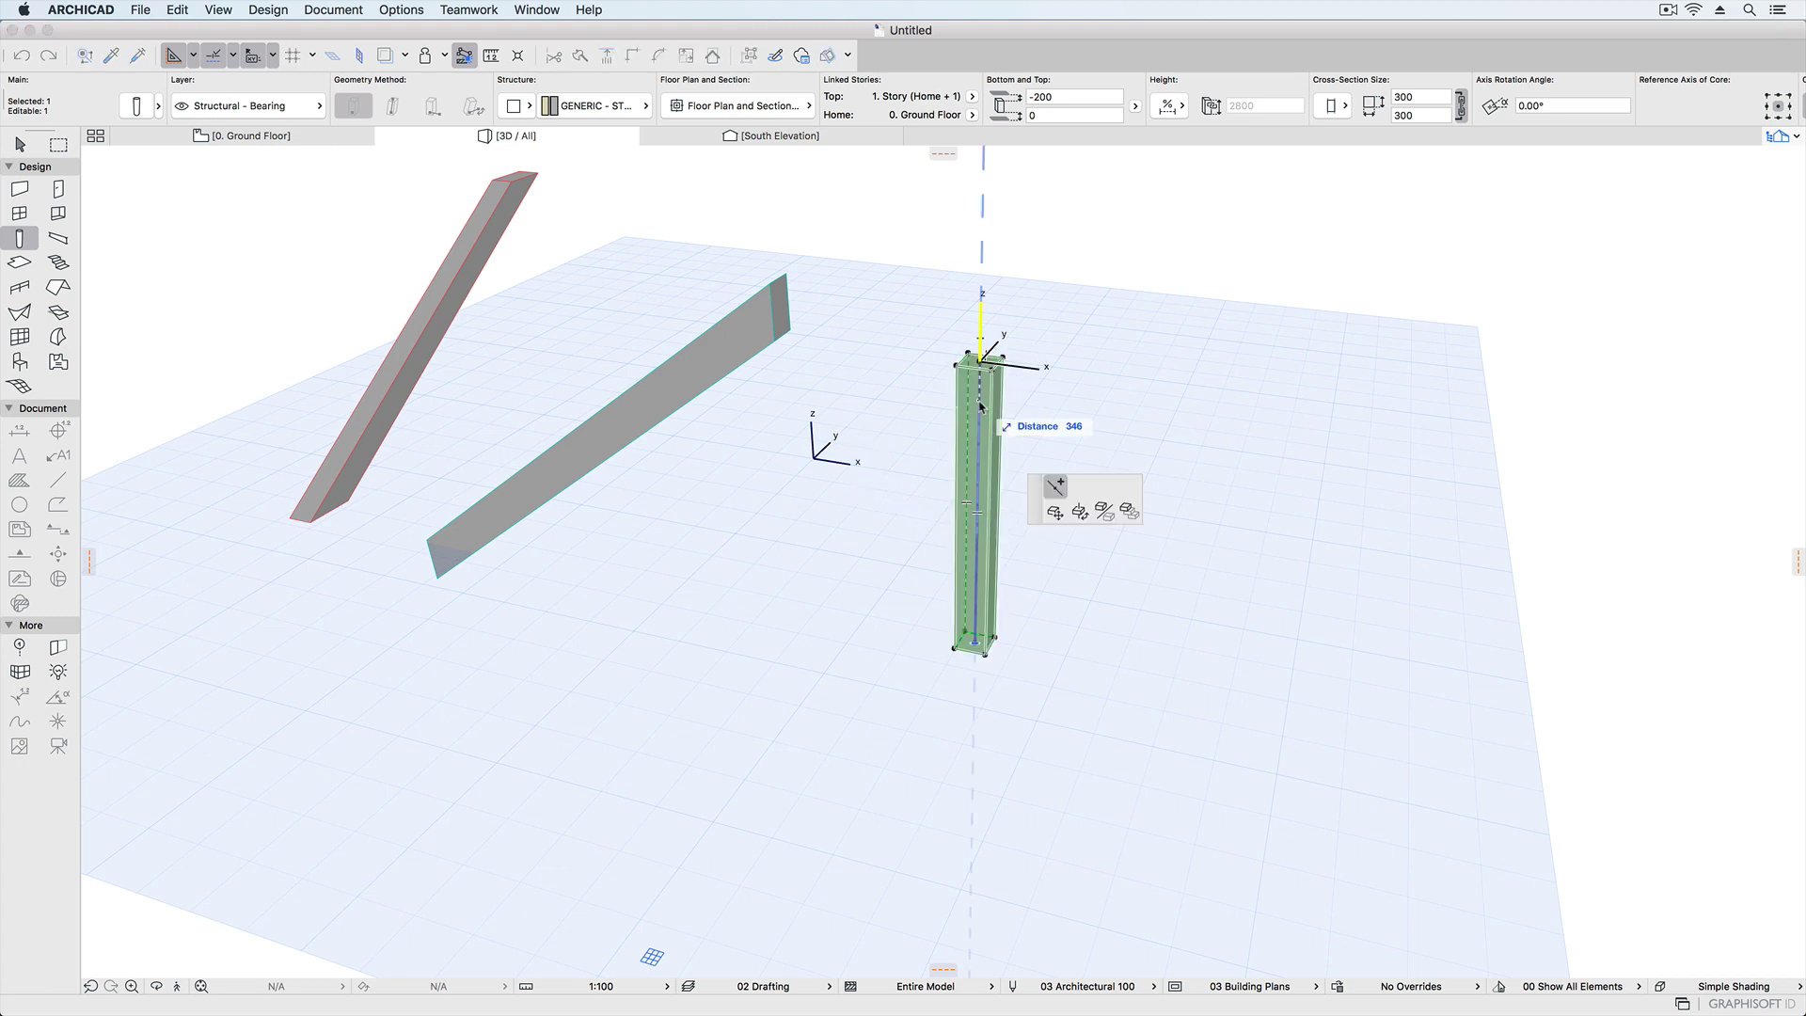
left_click(1058, 486)
left_click(979, 440)
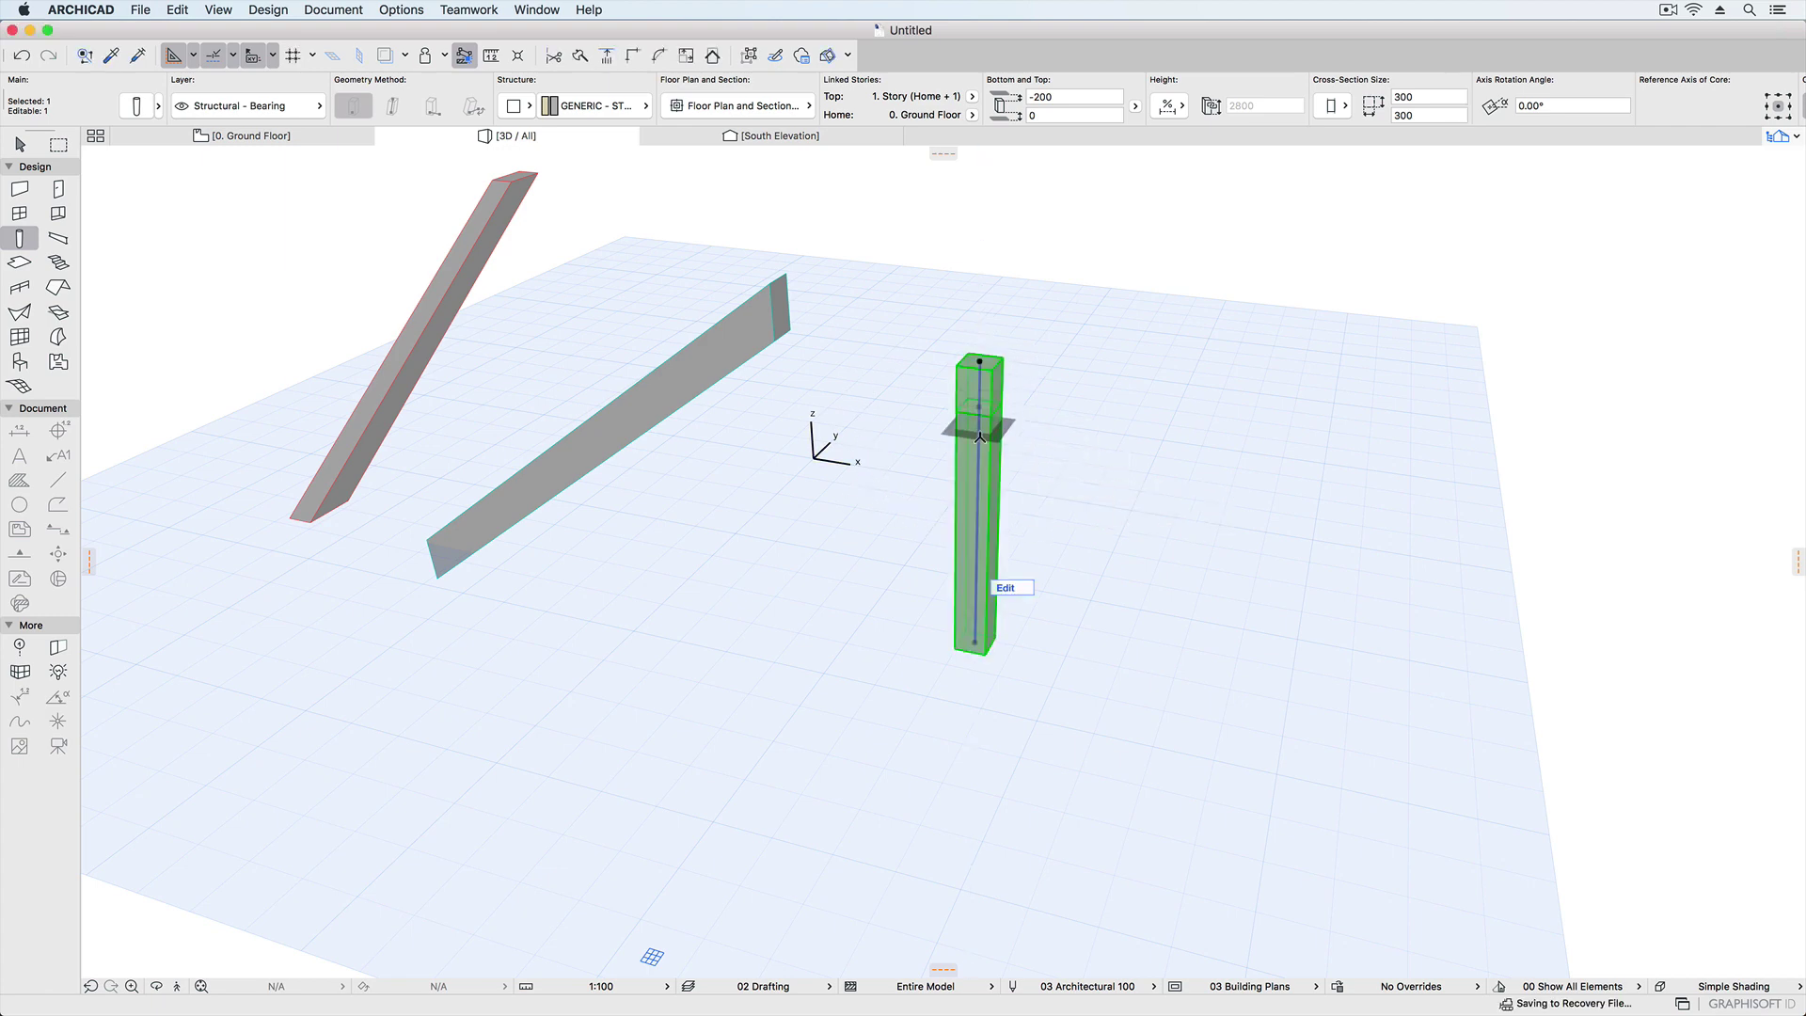
left_click(977, 457)
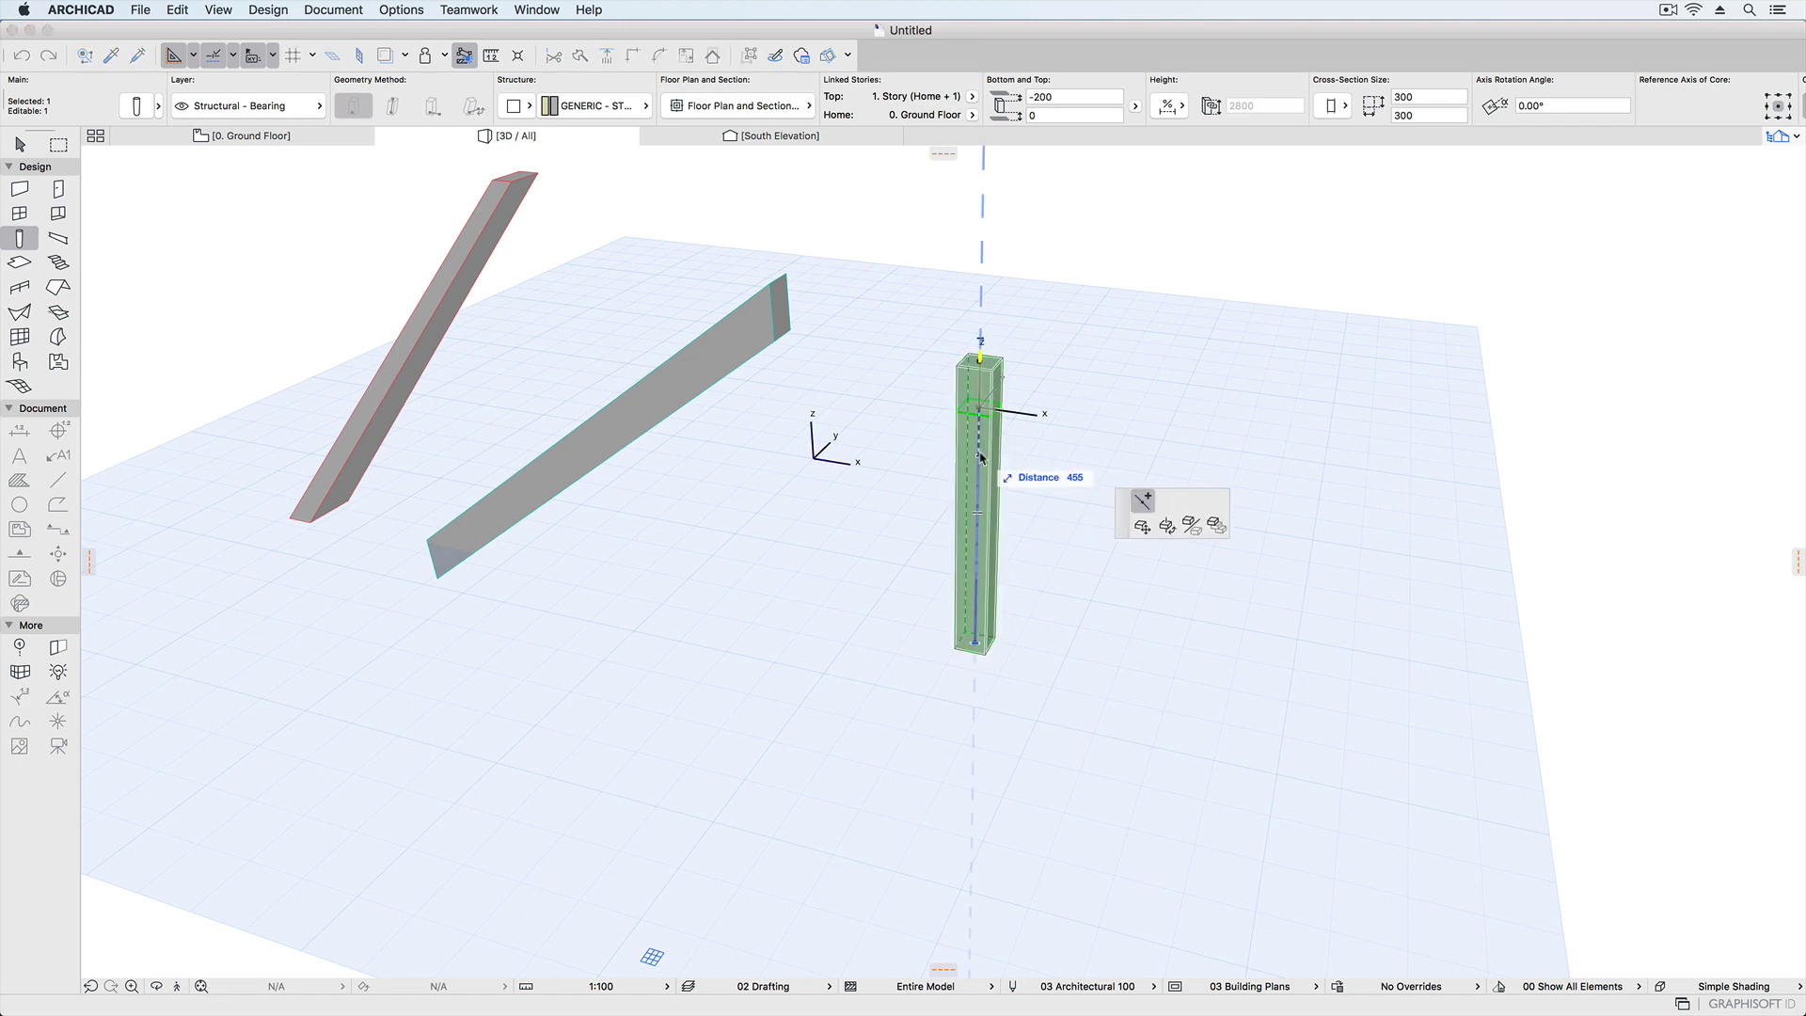
double_click(985, 452)
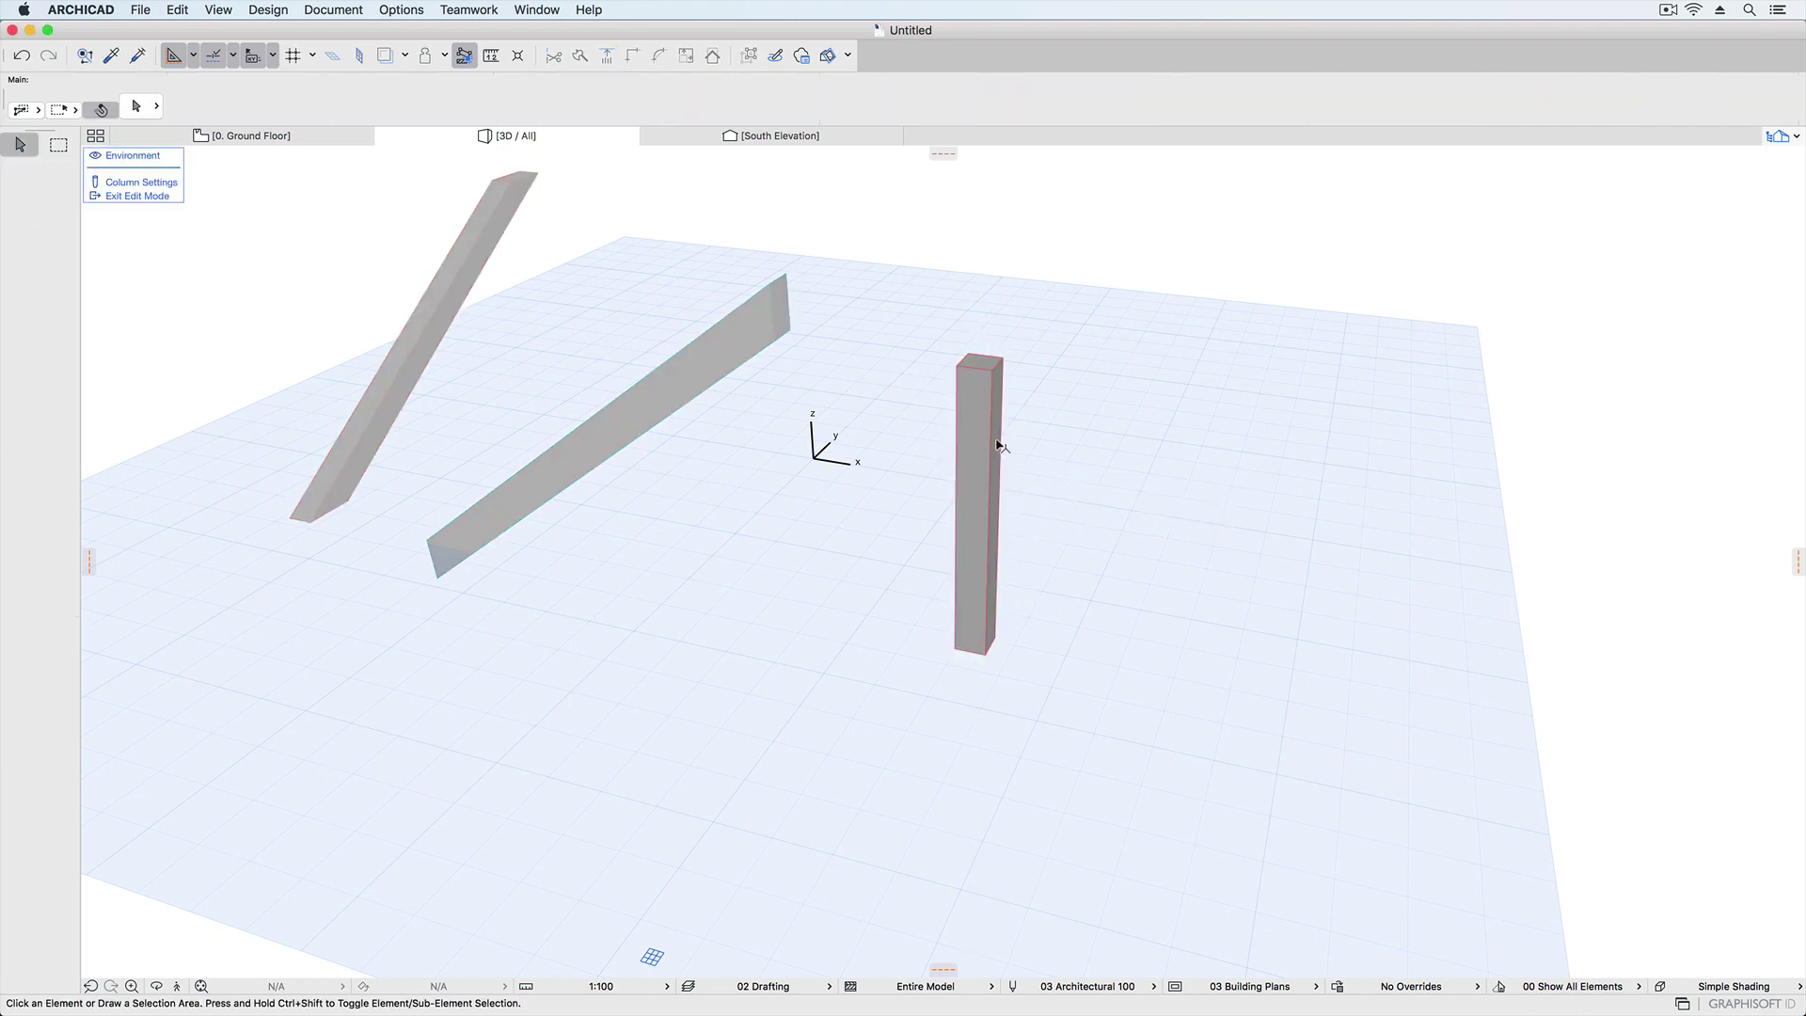
Set the cross-section of the vertical column's top segment to 500 x 500.
left_click(979, 386)
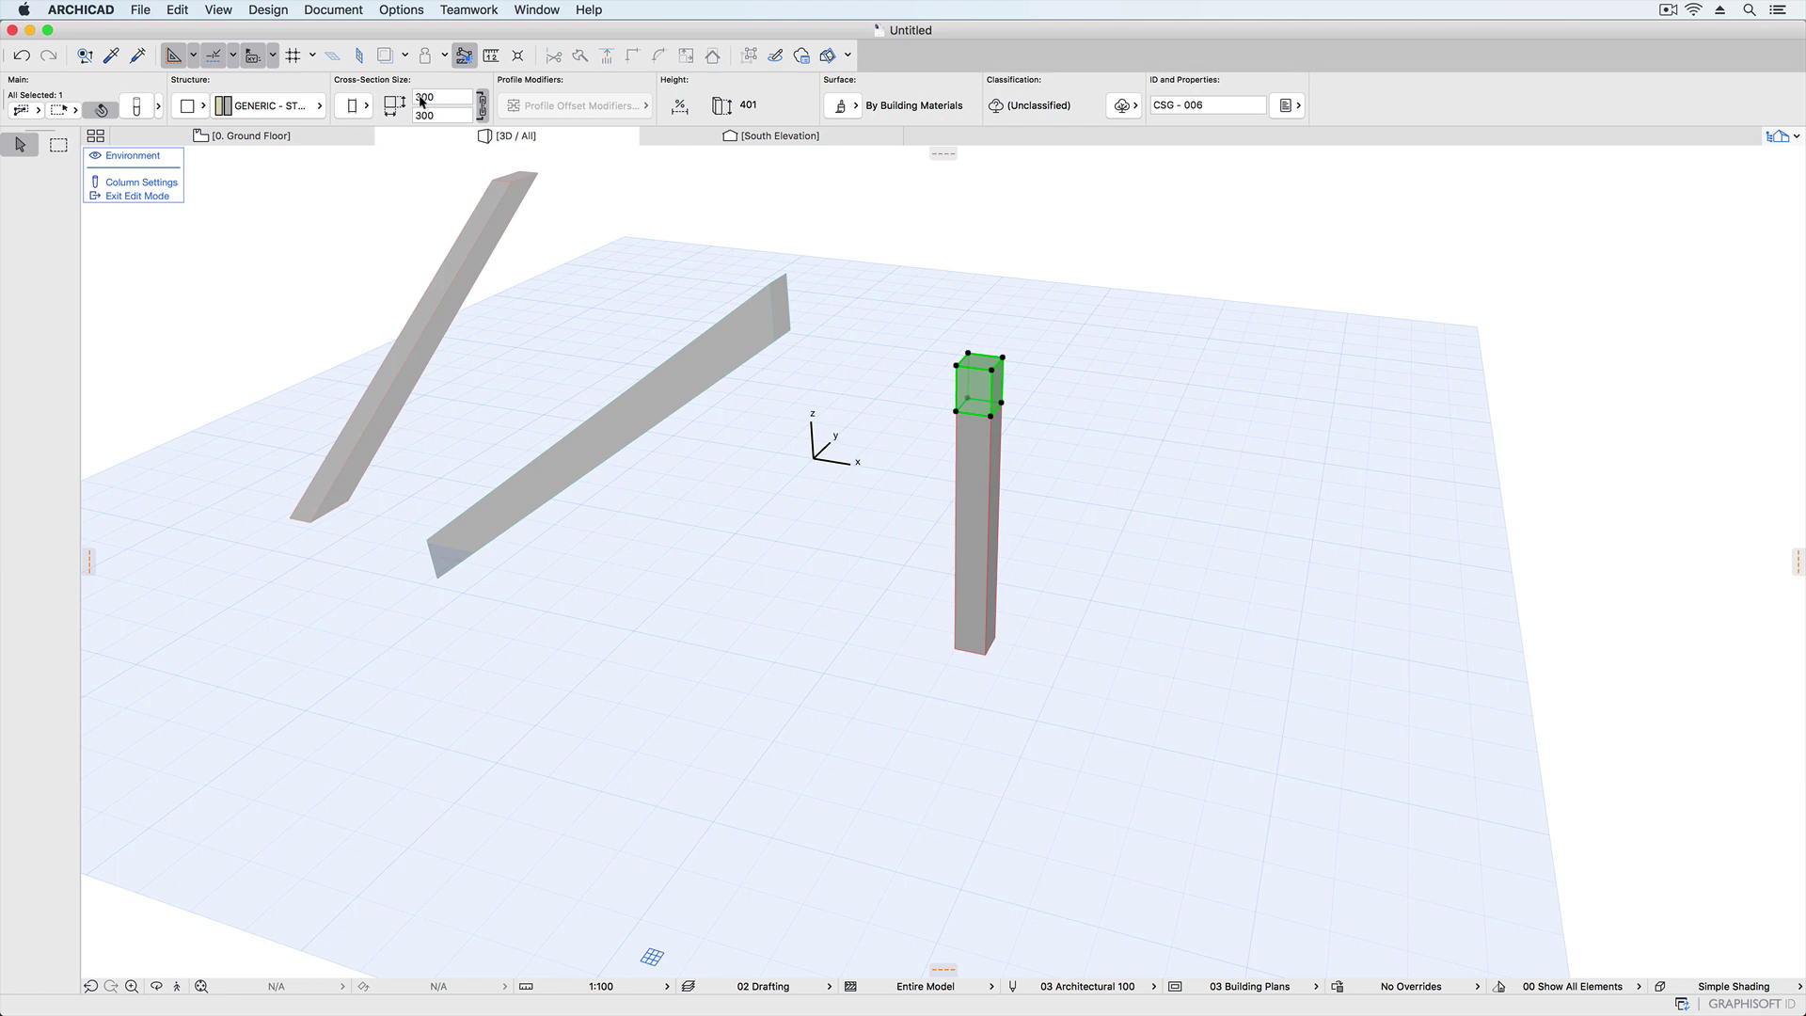
left_click(420, 98)
type("5")
Make the column's middle segment tapered with a 500 x 500 top and 300 x 300 bottom, and leave segment editing.
left_click(982, 440)
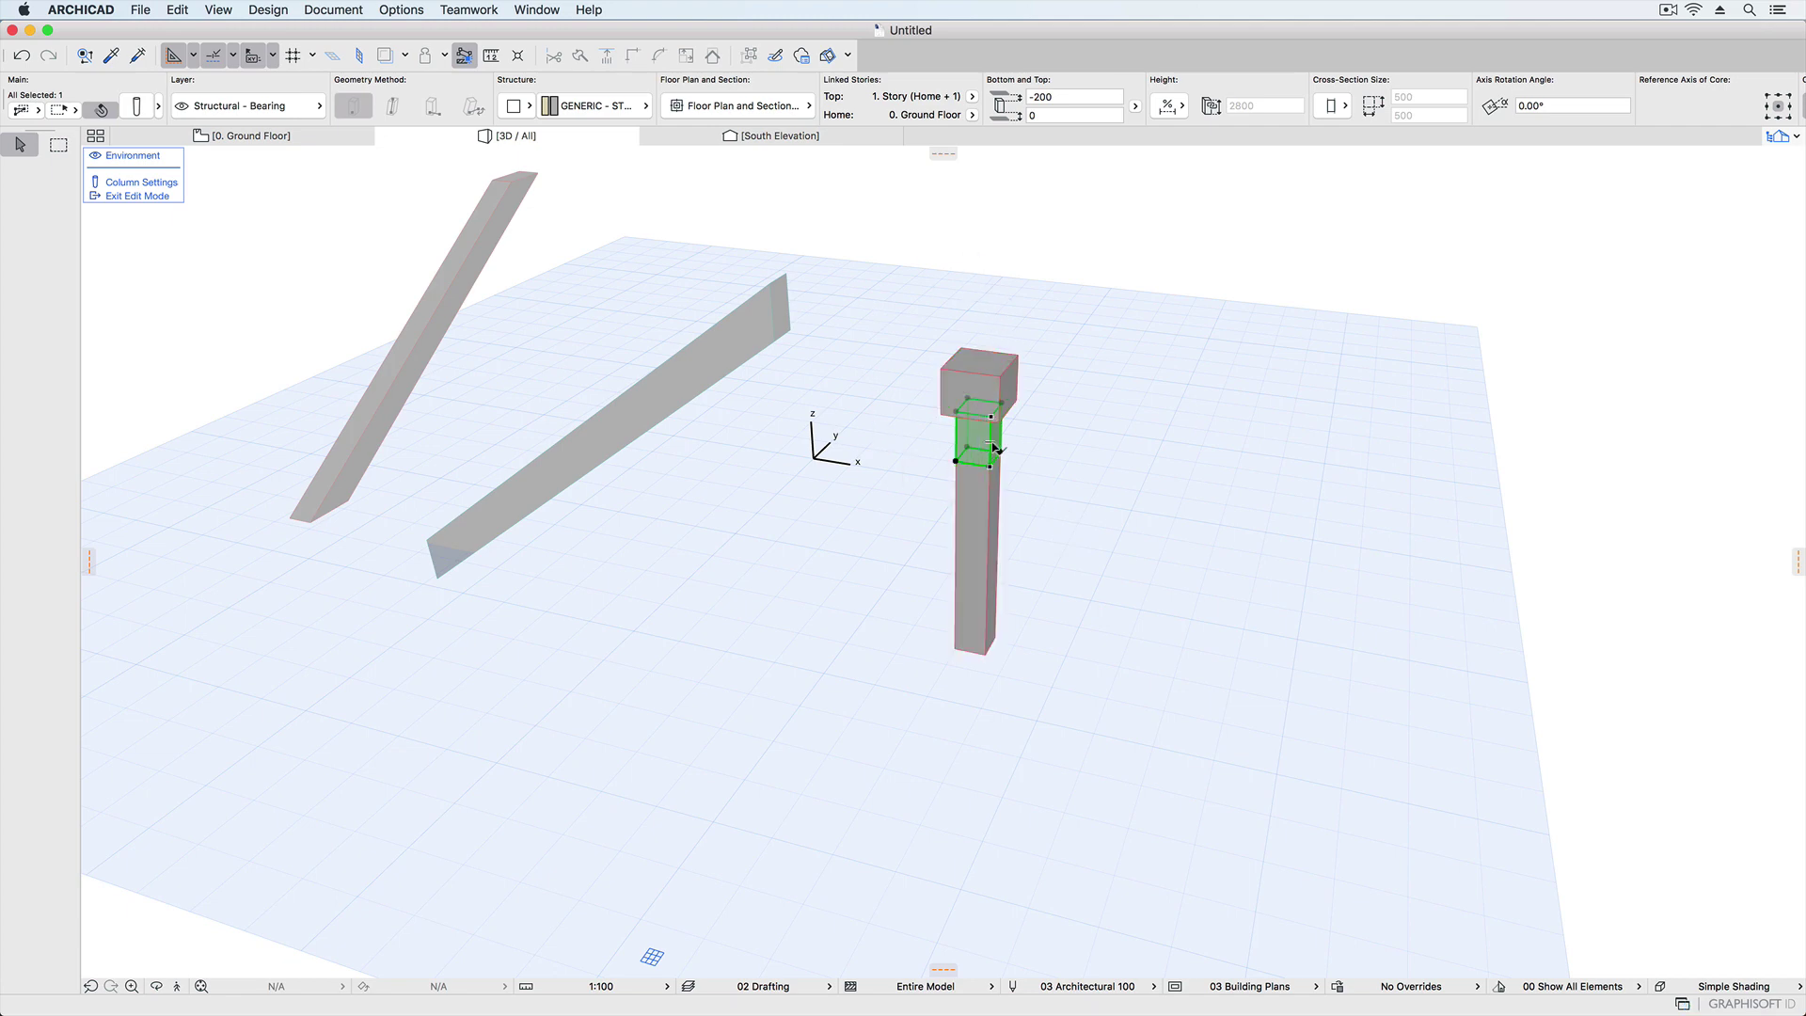
left_click(993, 448)
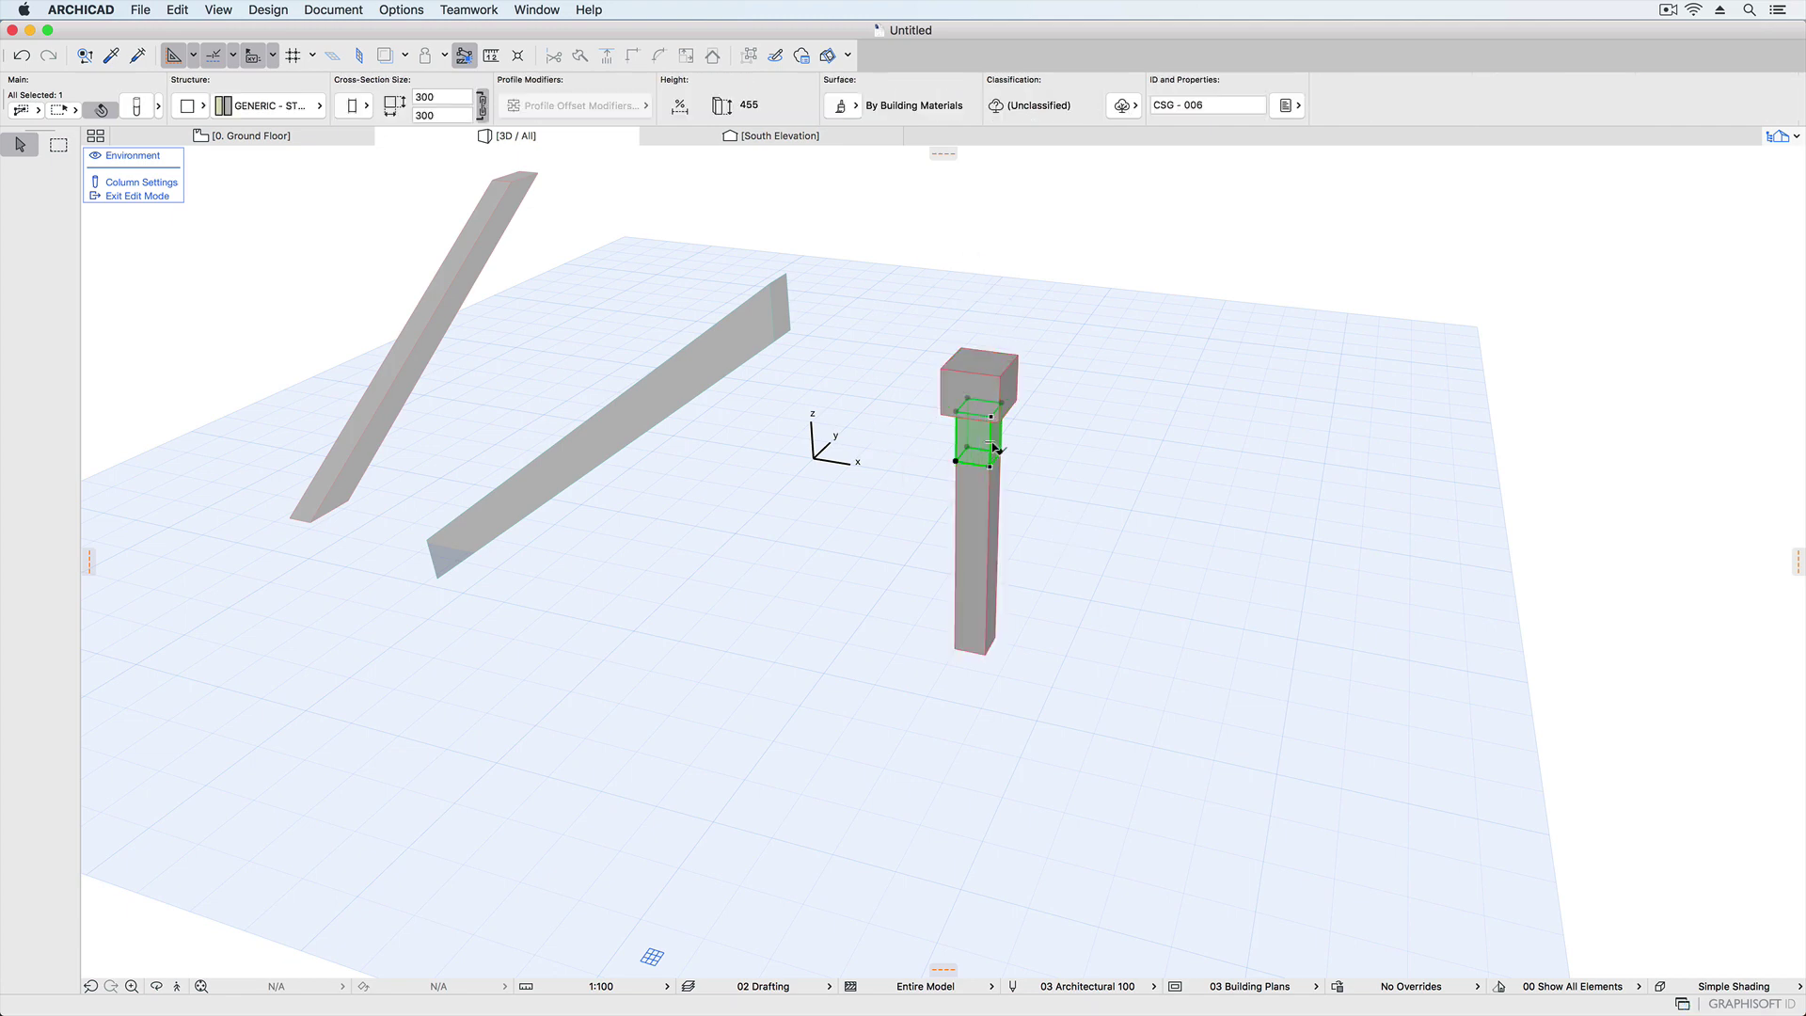
left_click(355, 109)
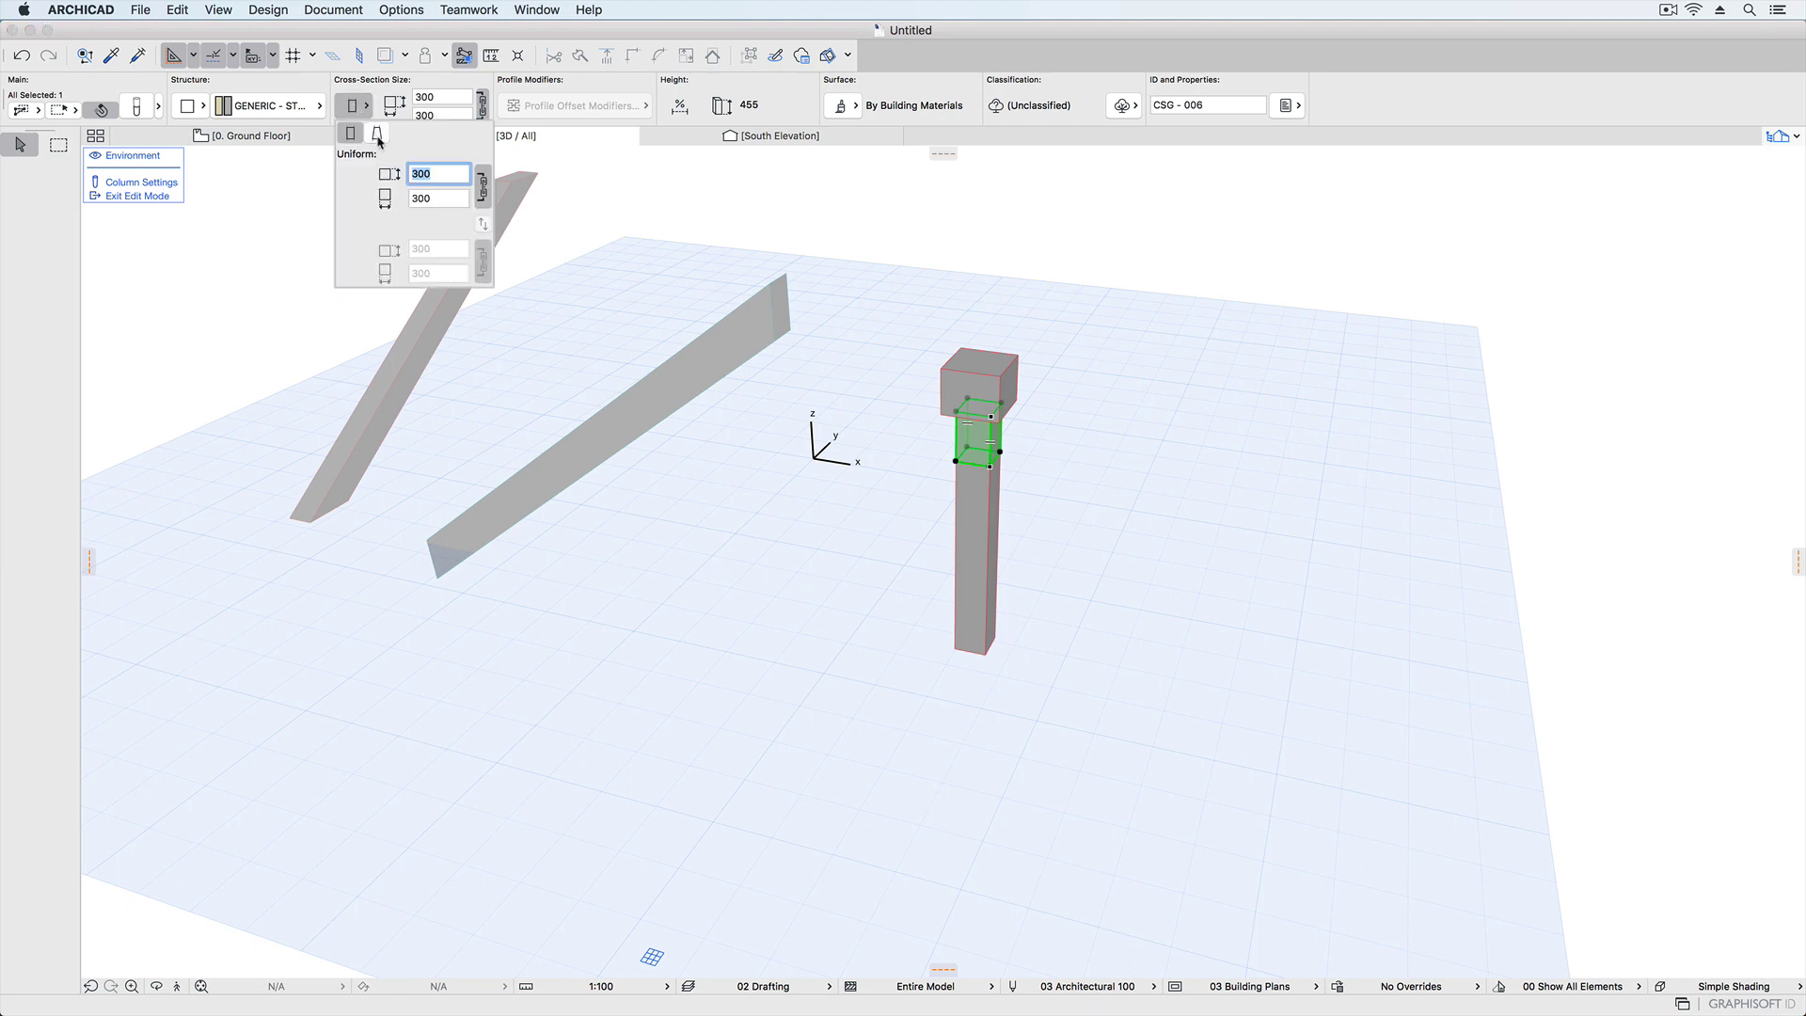
left_click(378, 138)
left_click(421, 173)
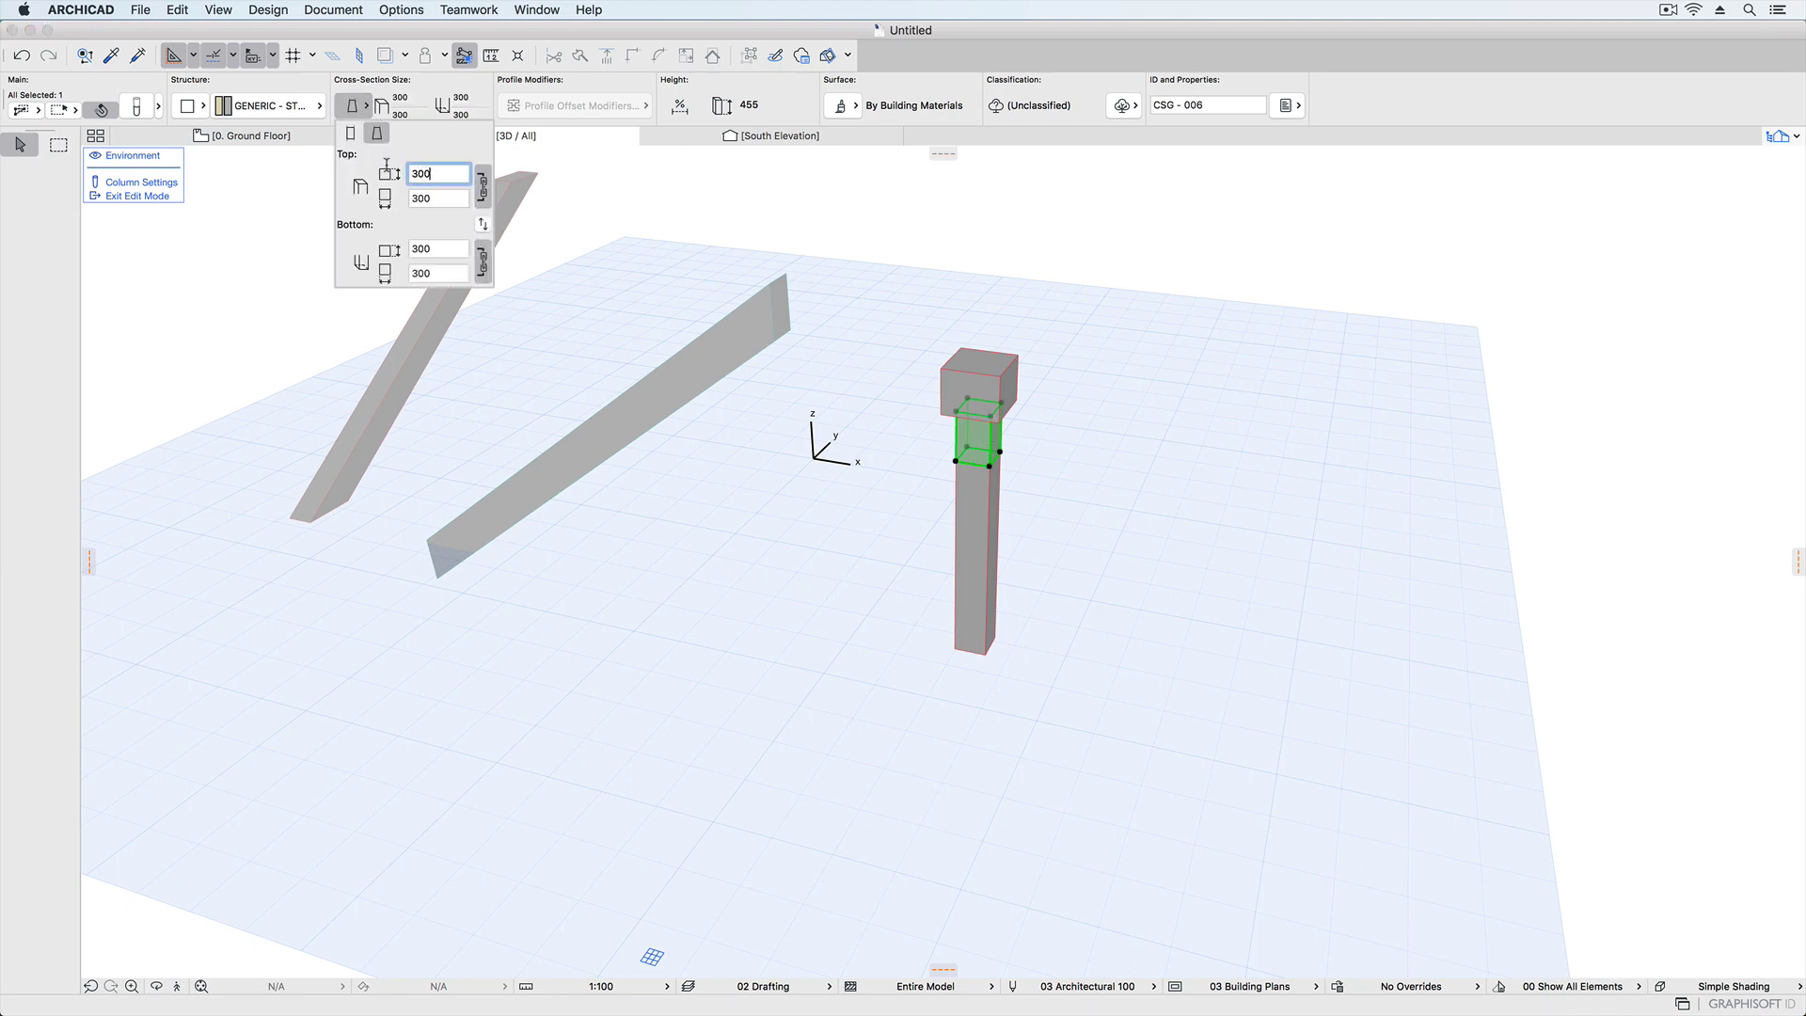
type("8")
key("Return")
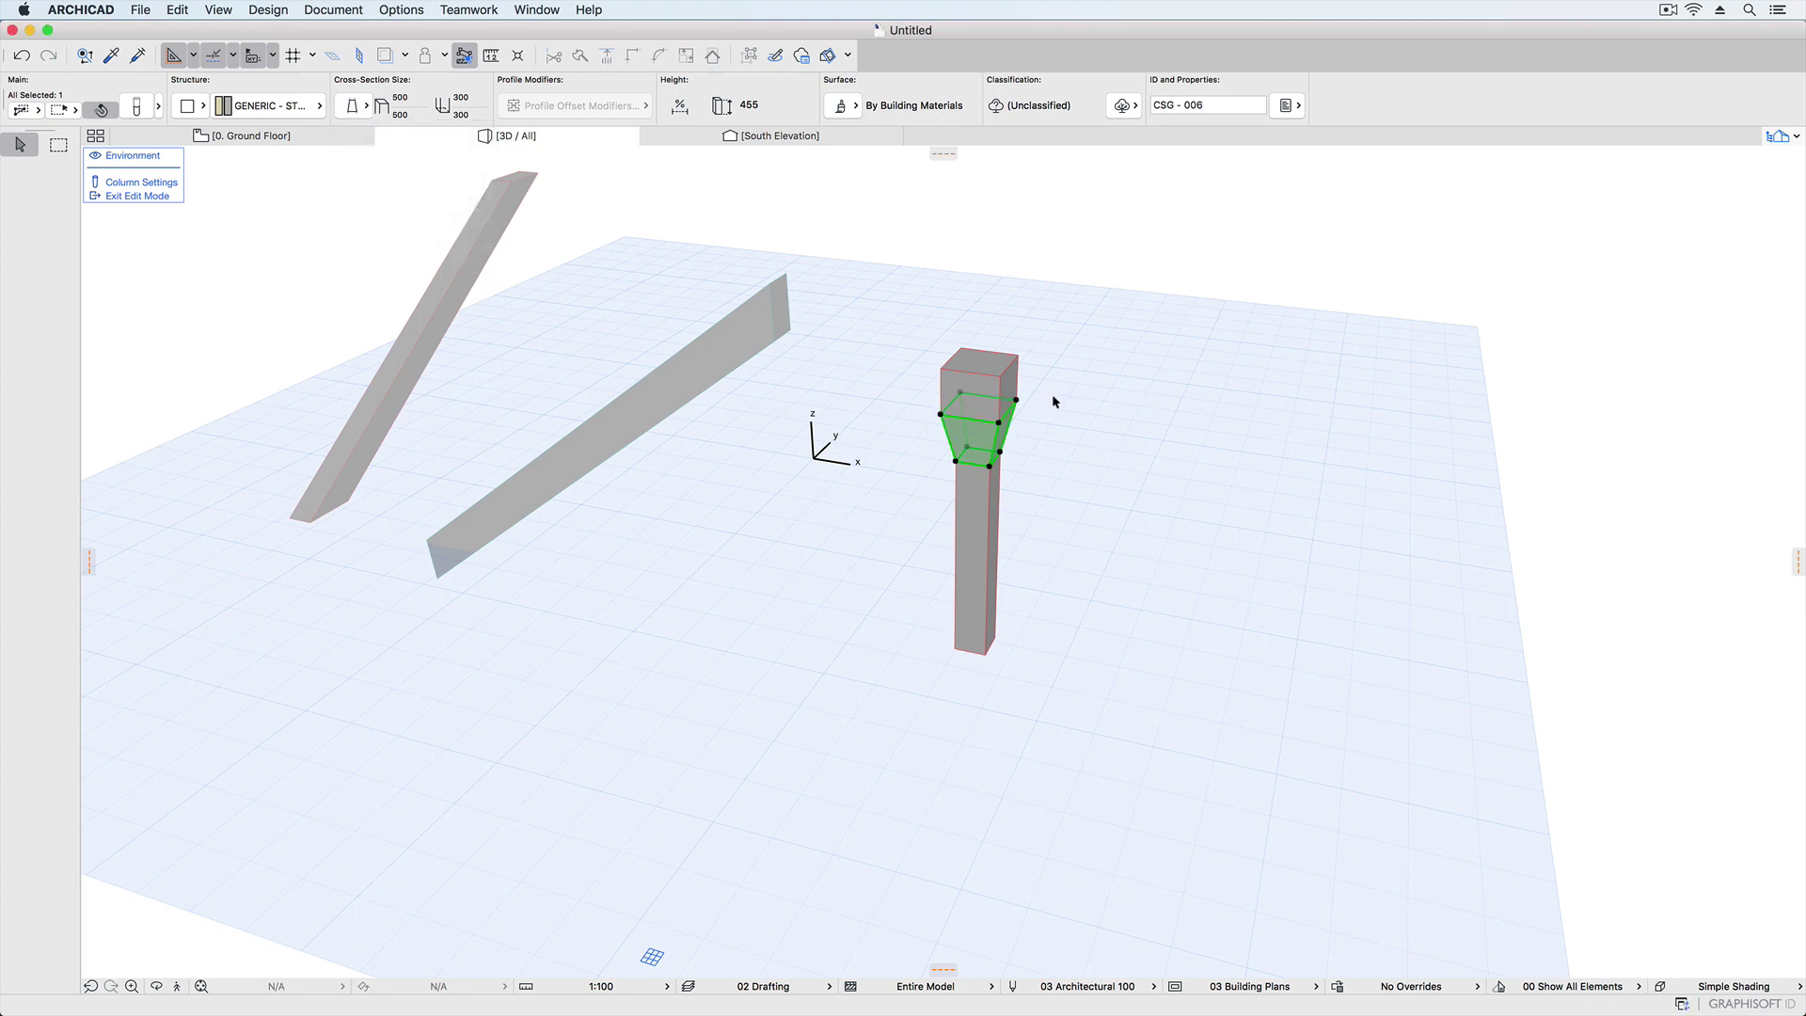
left_click(115, 196)
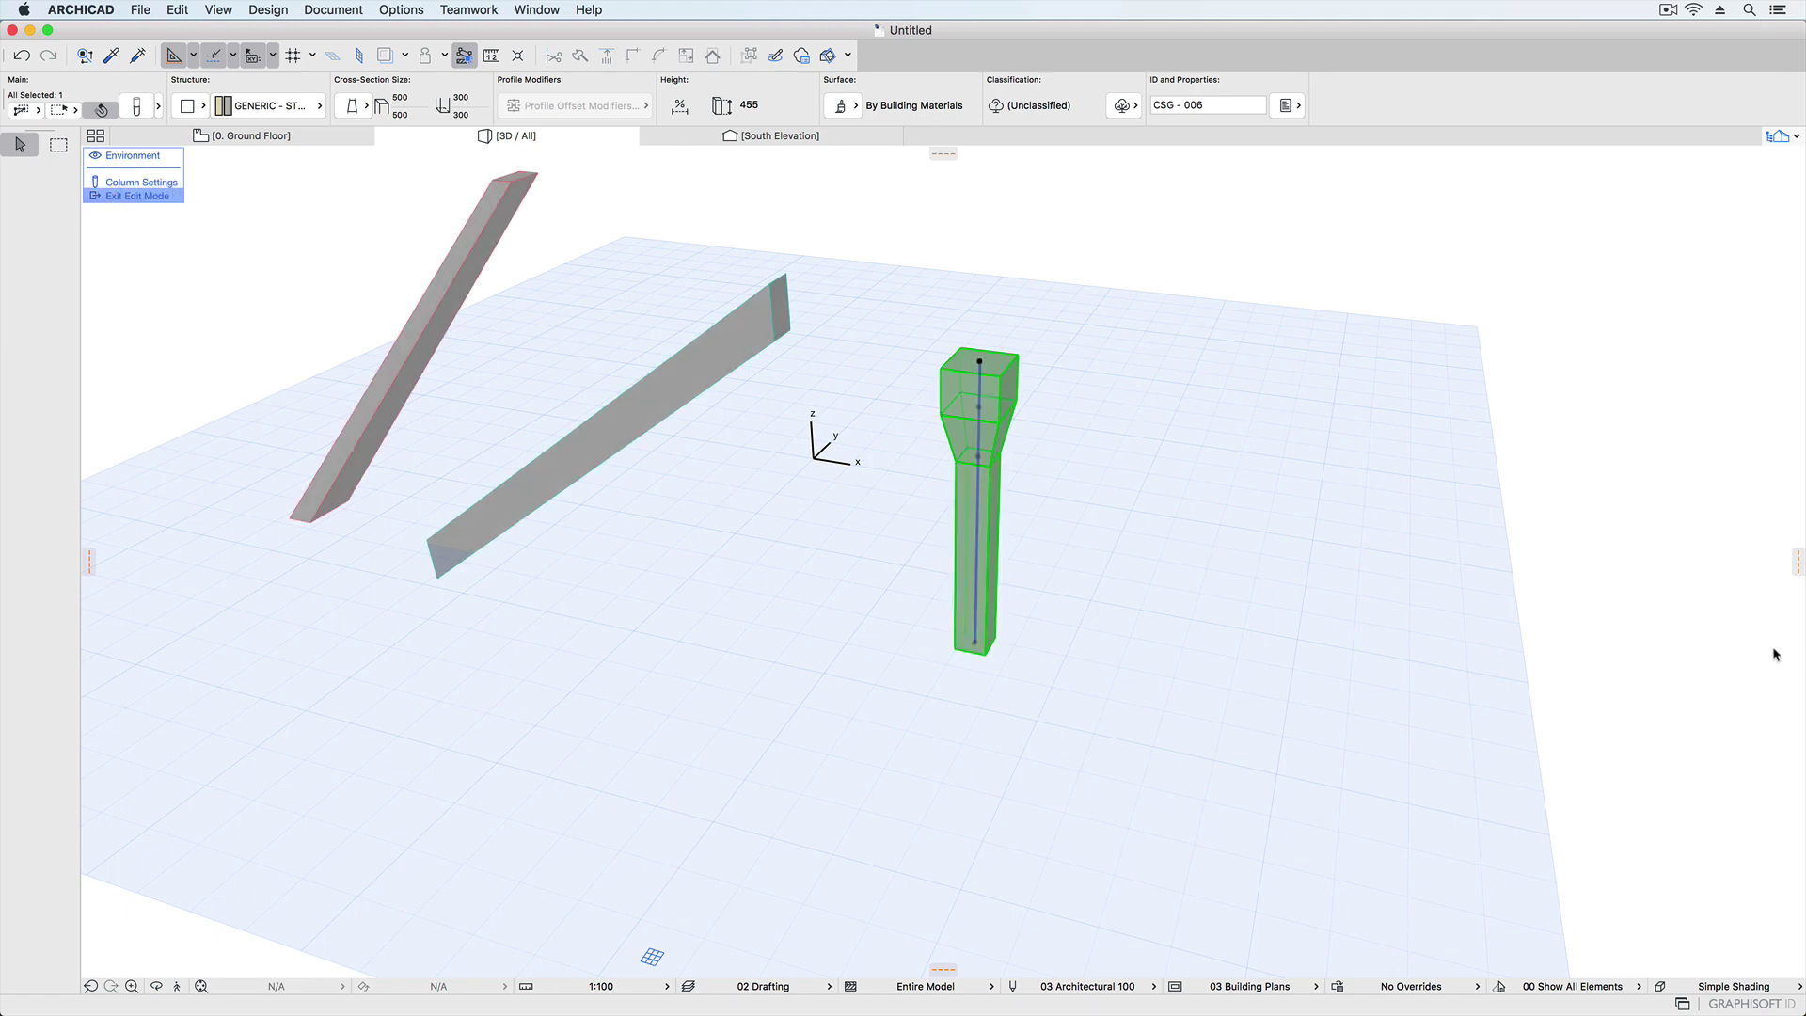
Review the structure of each column segment and the angle options of both joins in the Column Selection Settings.
left_click(137, 107)
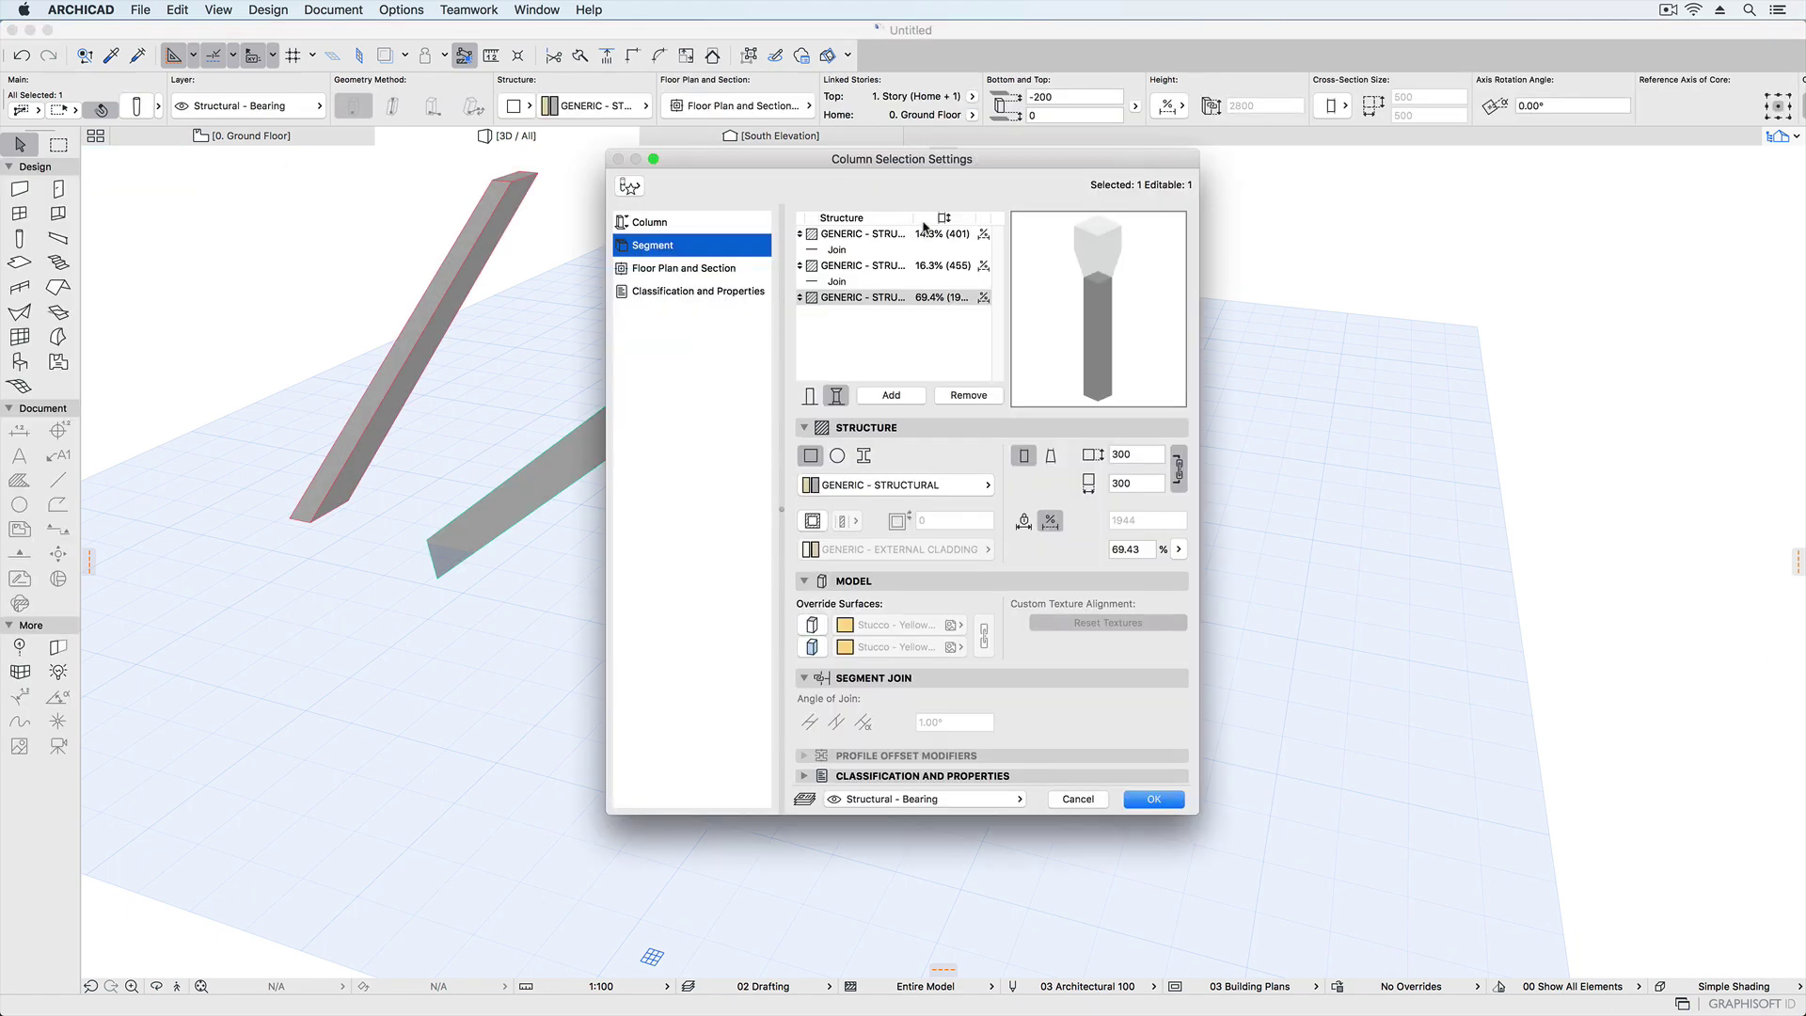
left_click(891, 237)
left_click(871, 267)
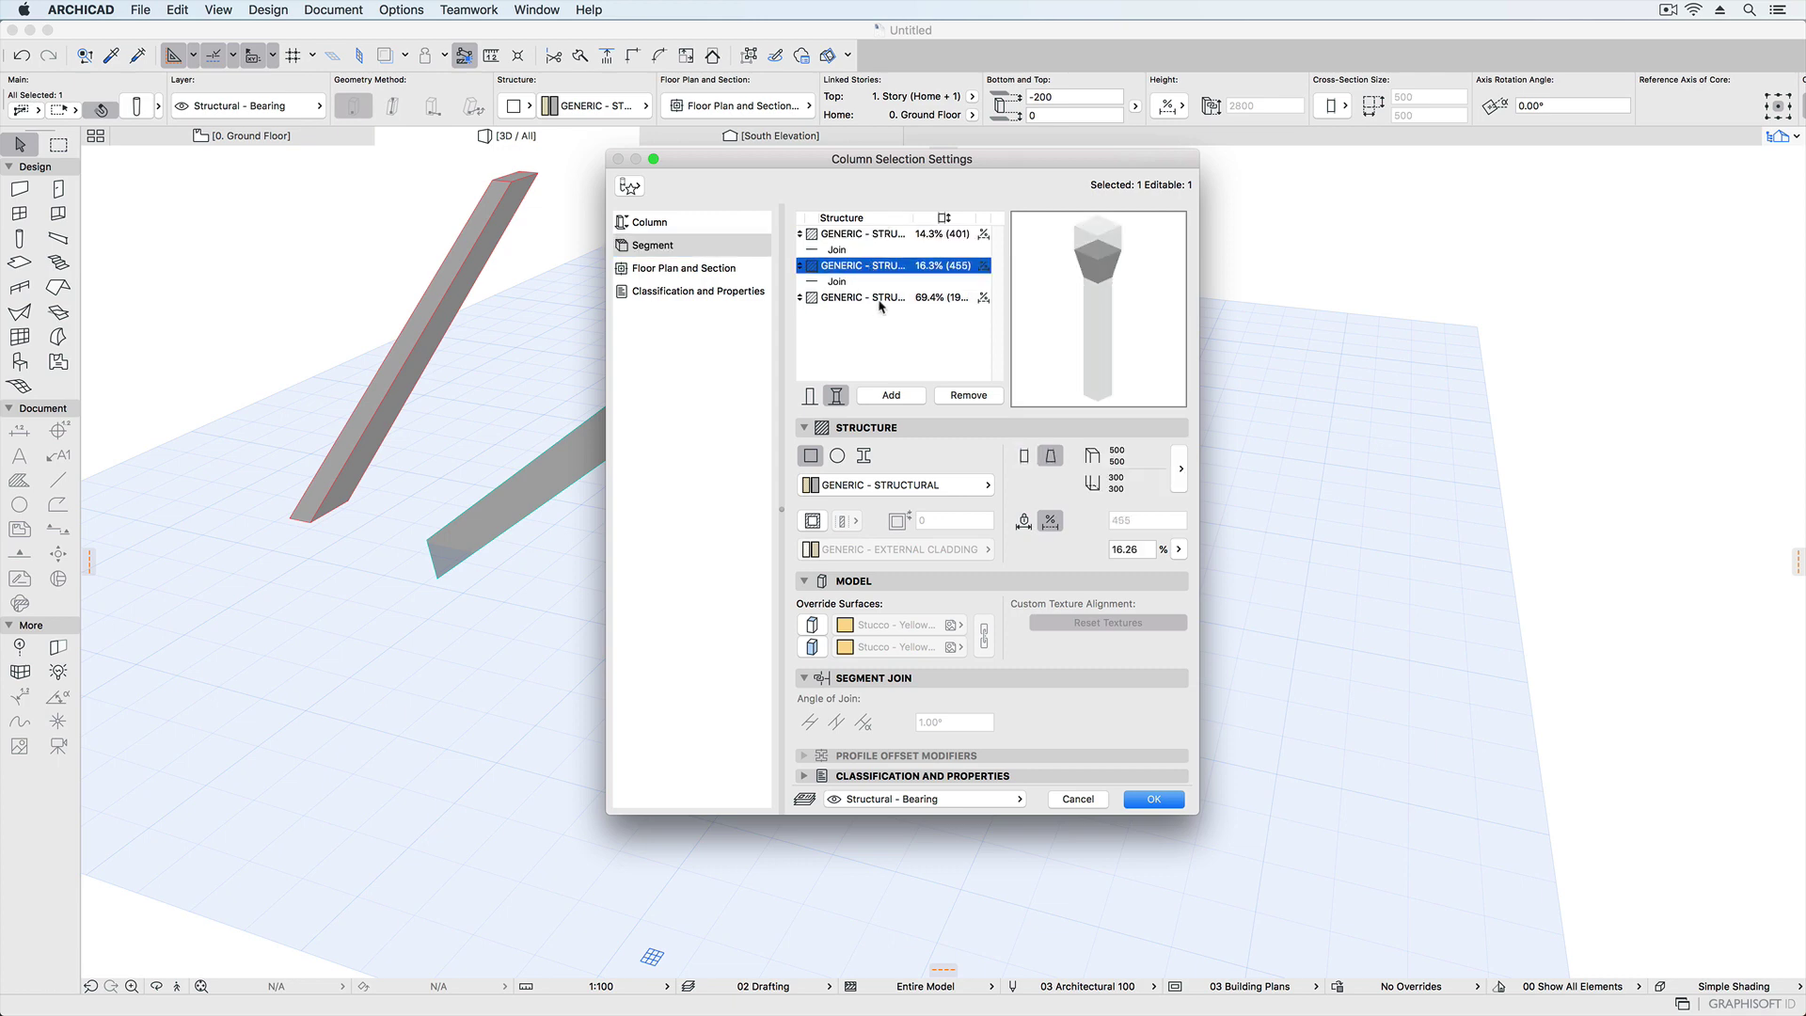
left_click(865, 299)
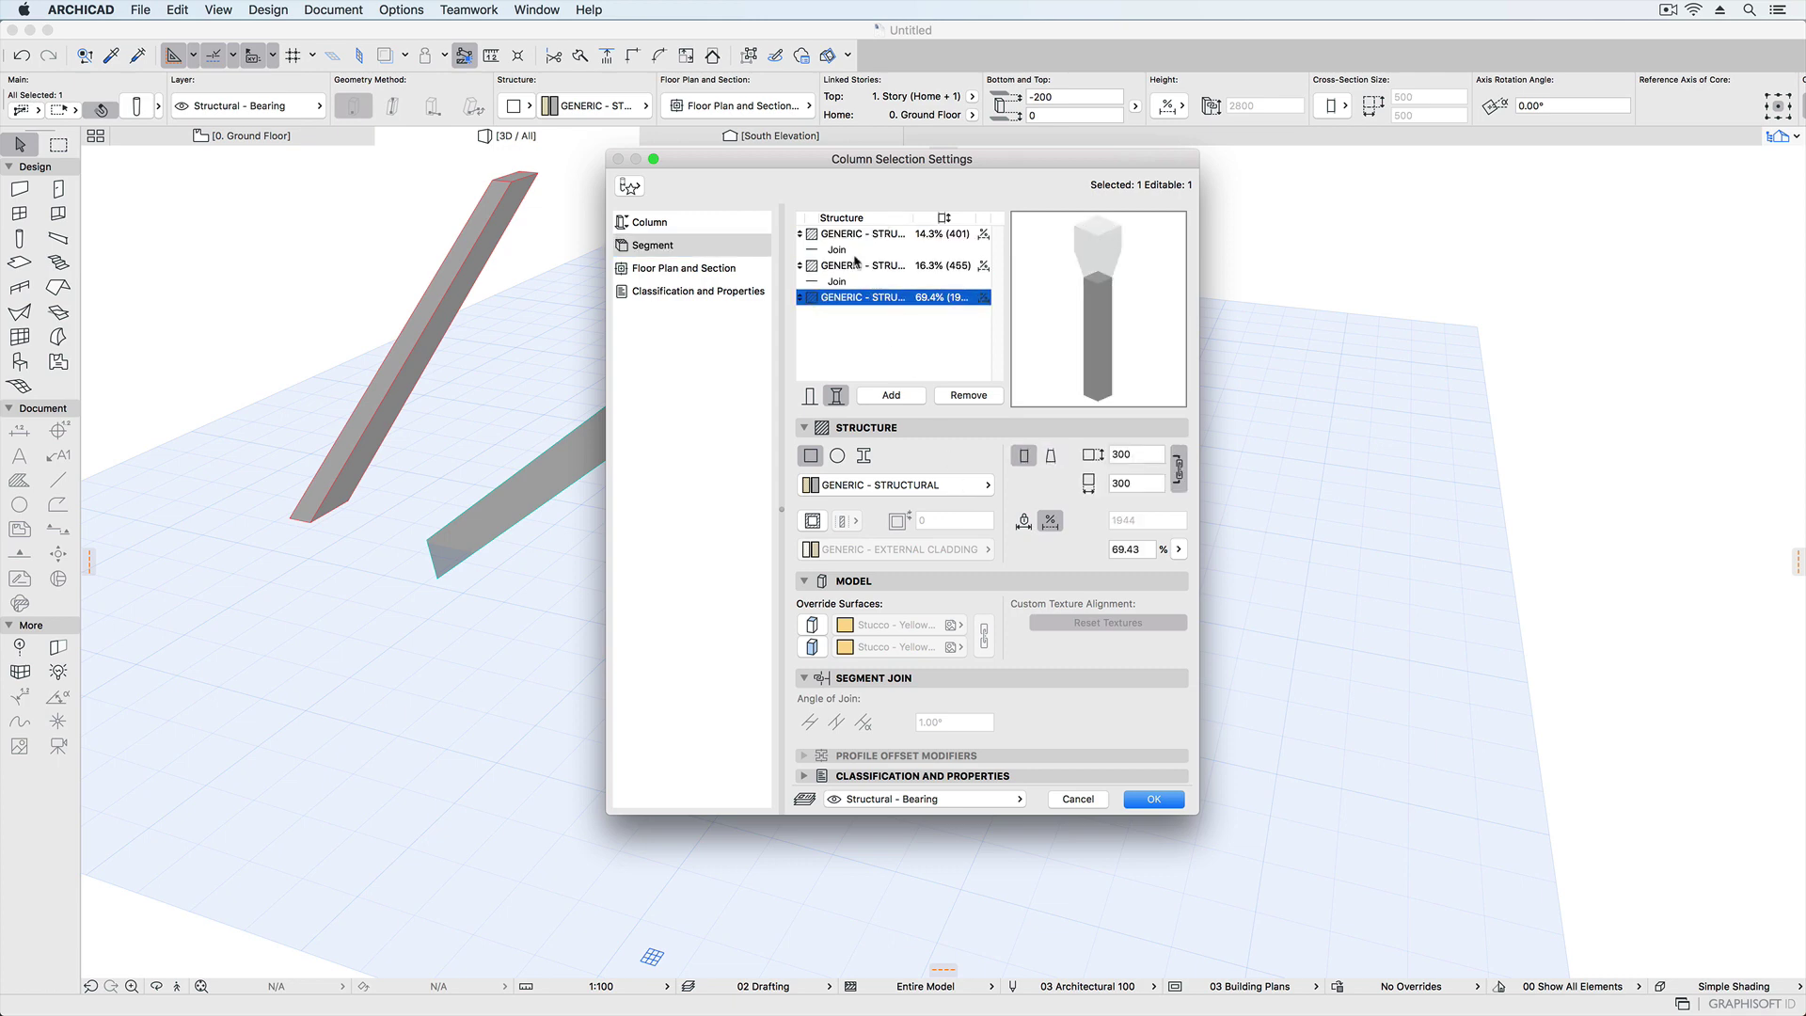
left_click(847, 251)
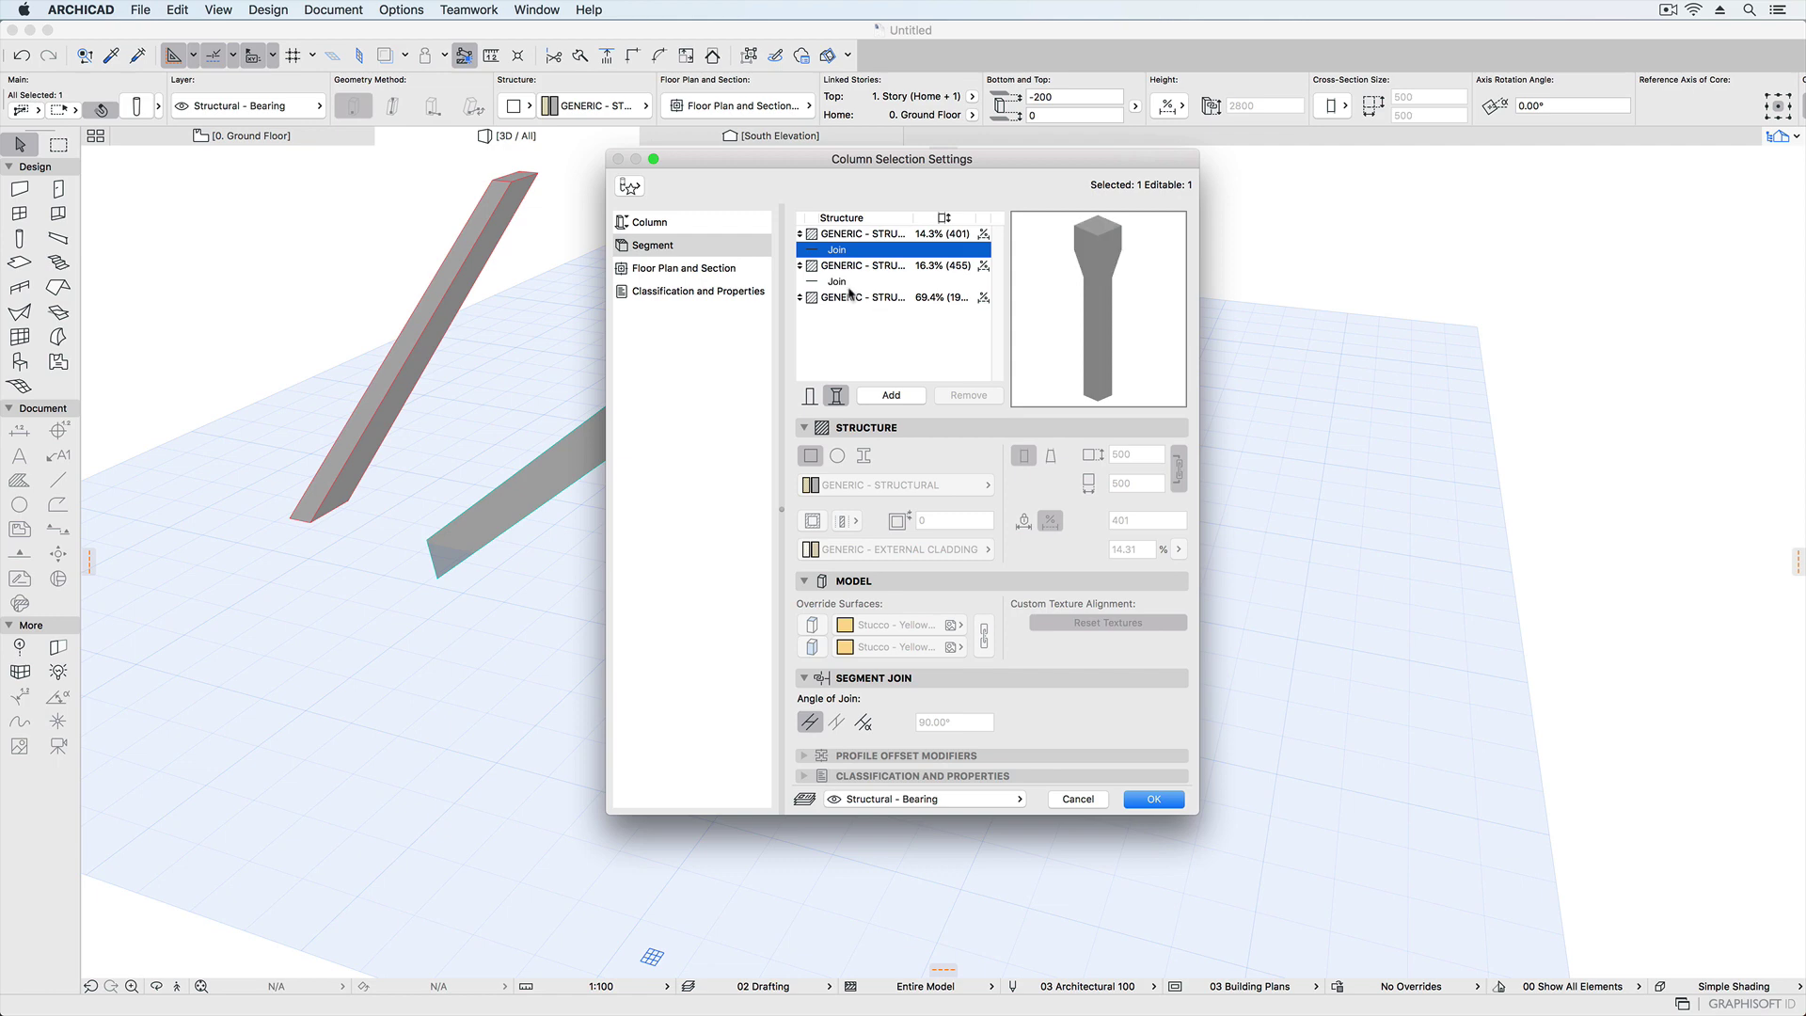
left_click(849, 282)
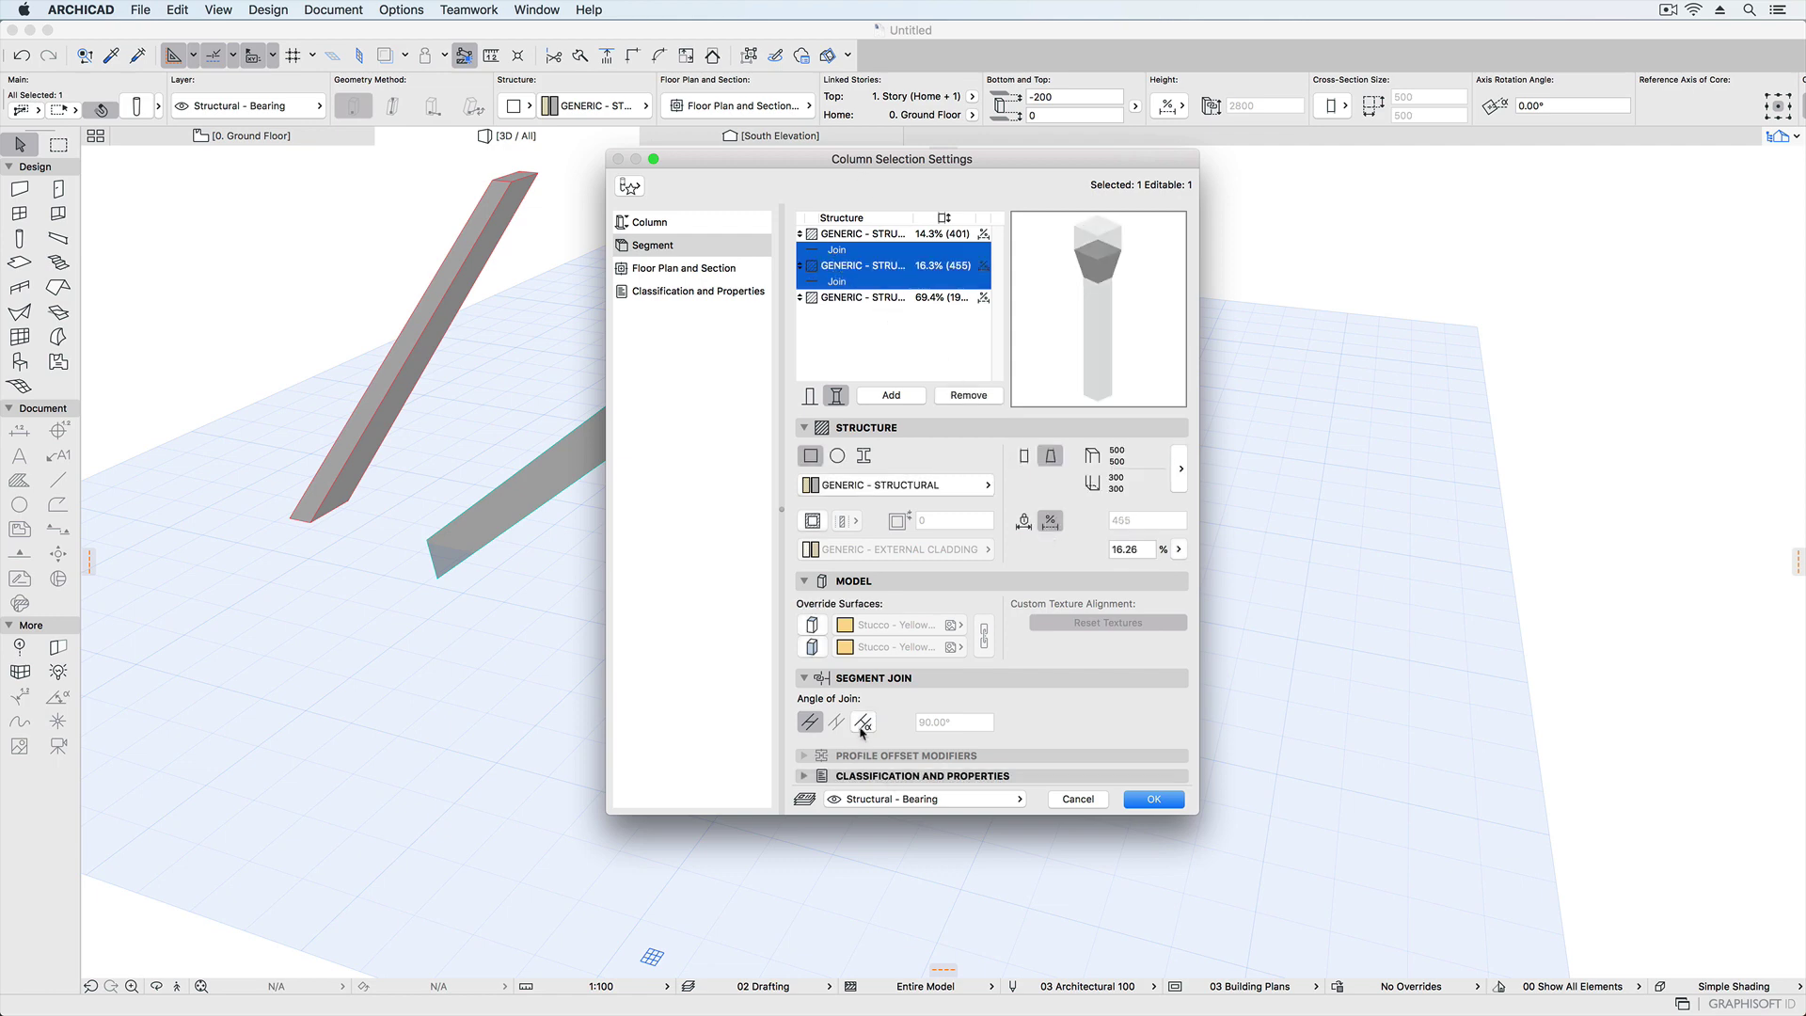
left_click(1164, 802)
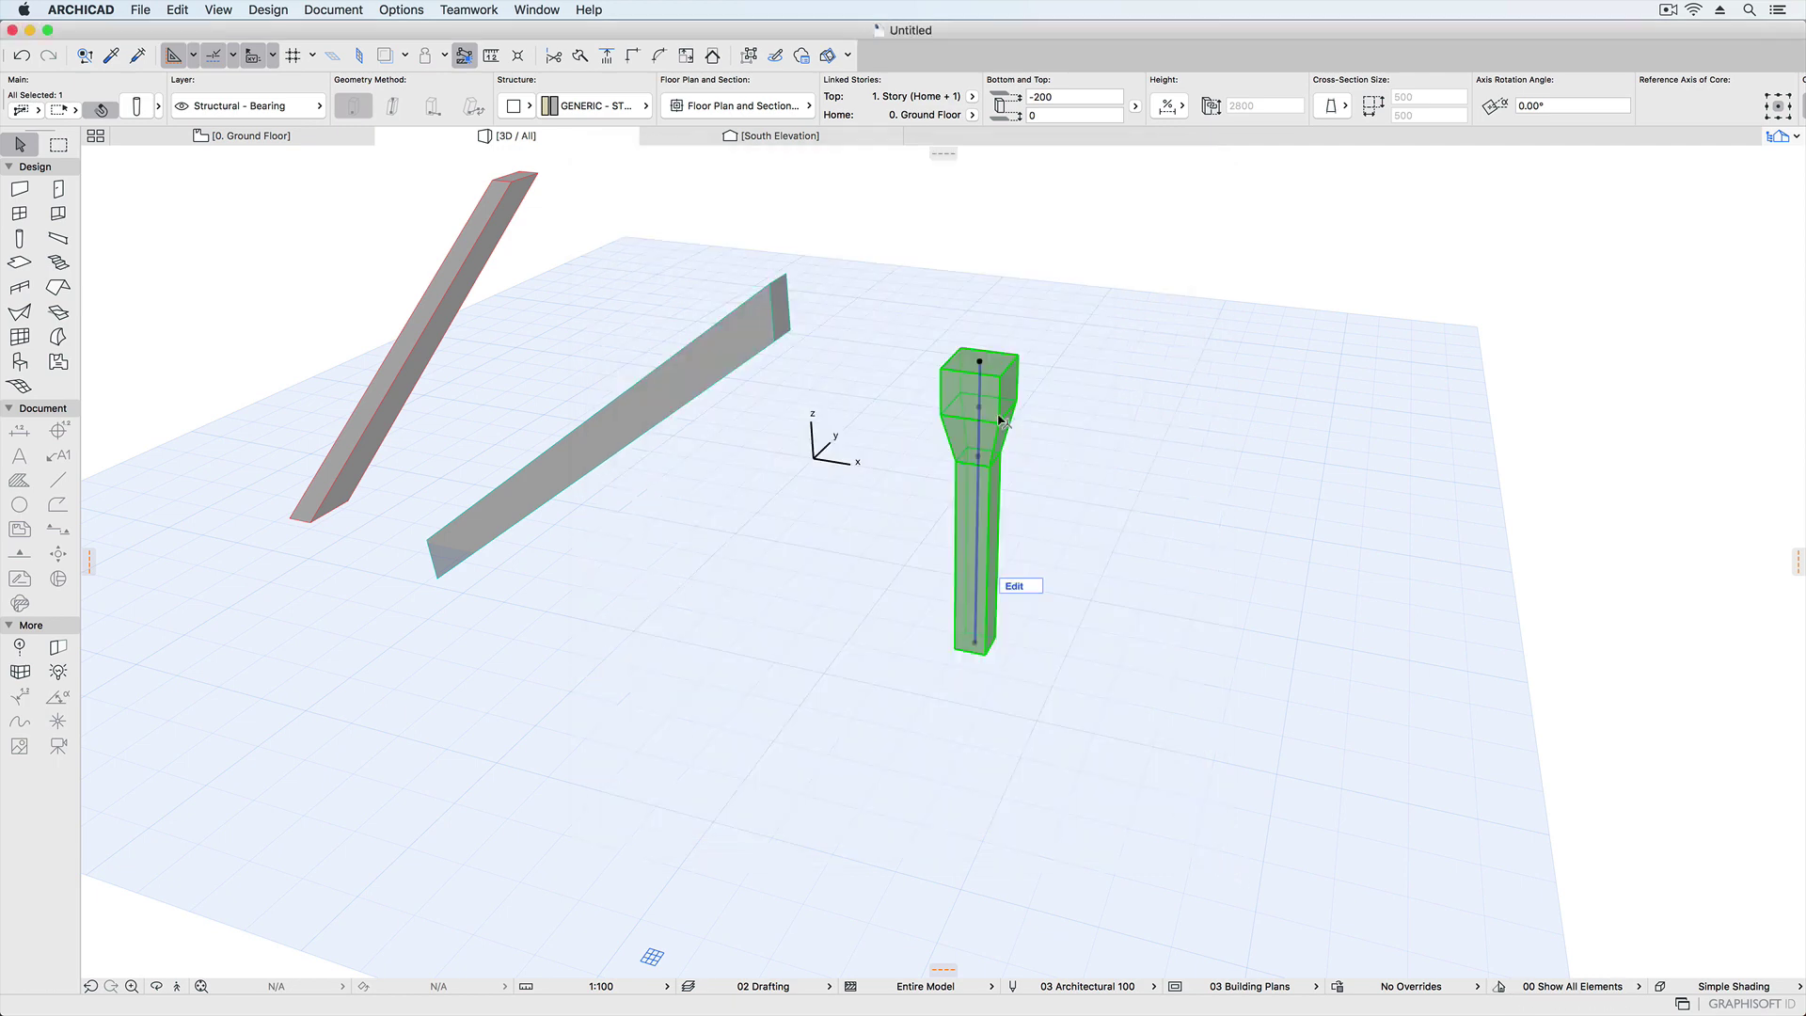
left_click(1145, 667)
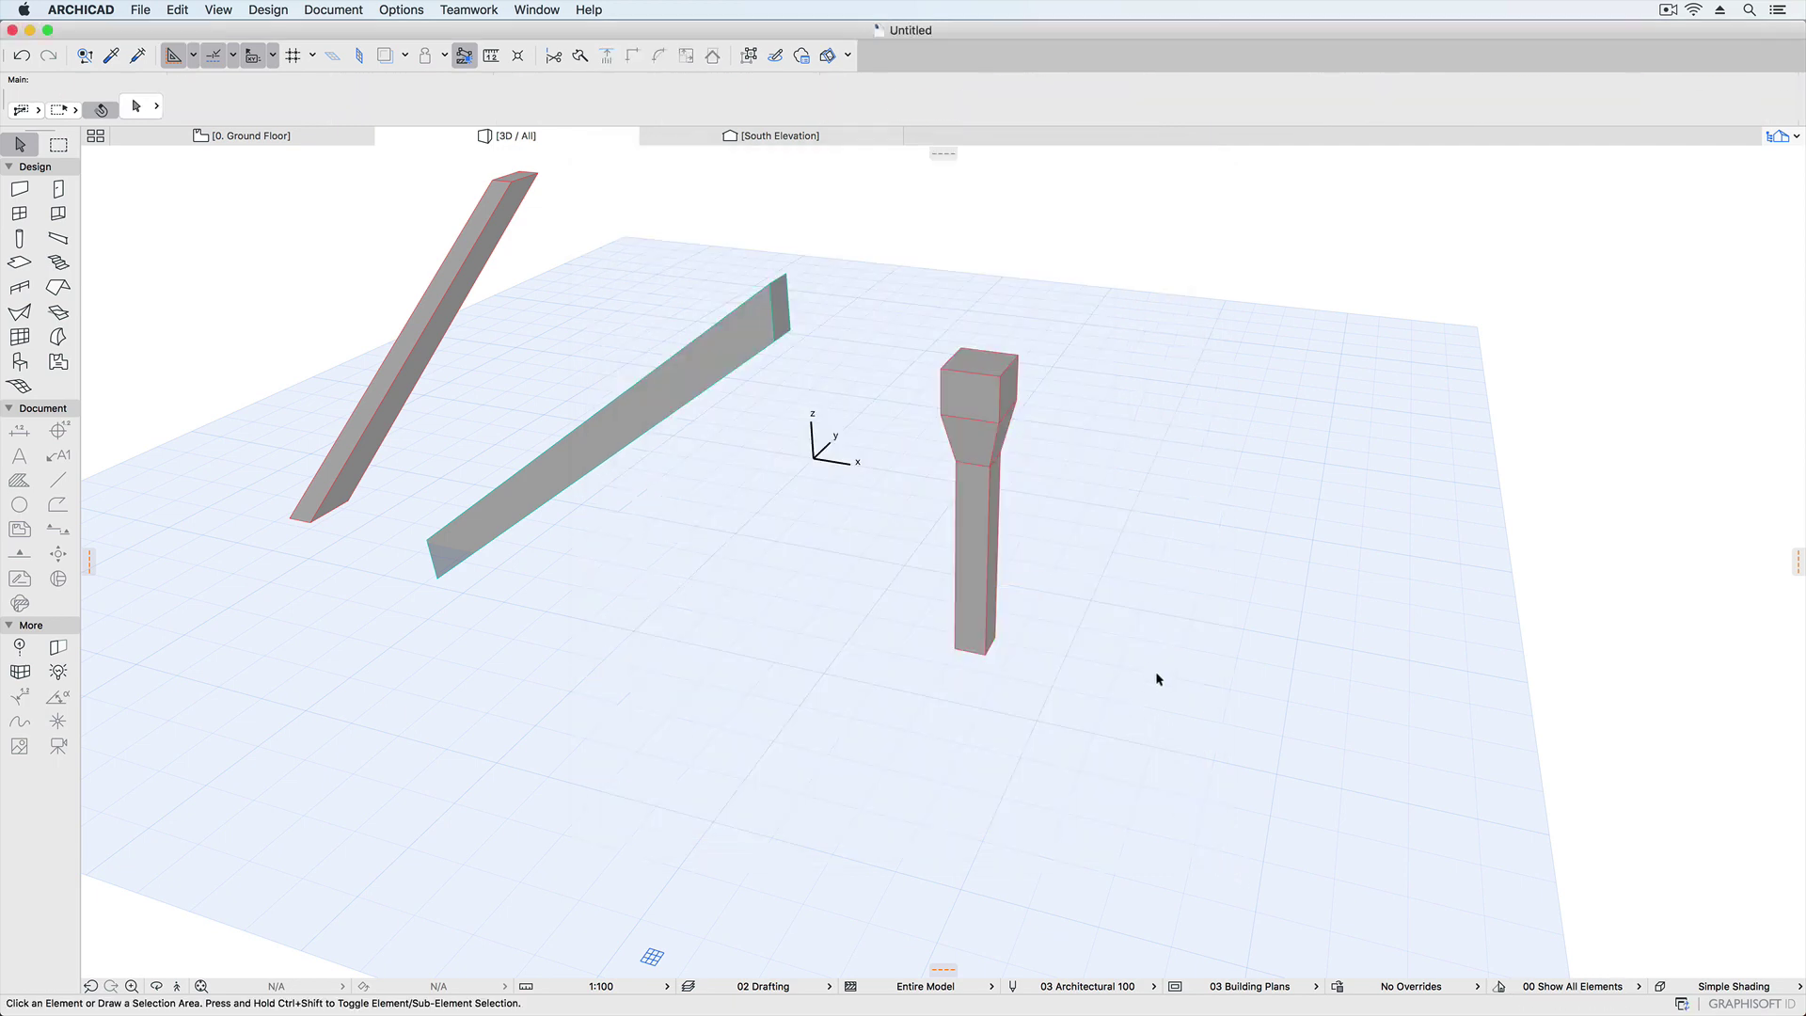
Slant the multi-segment column along the x axis by moving its top end about 1397, for a slant angle of about 63°.
left_click(985, 385)
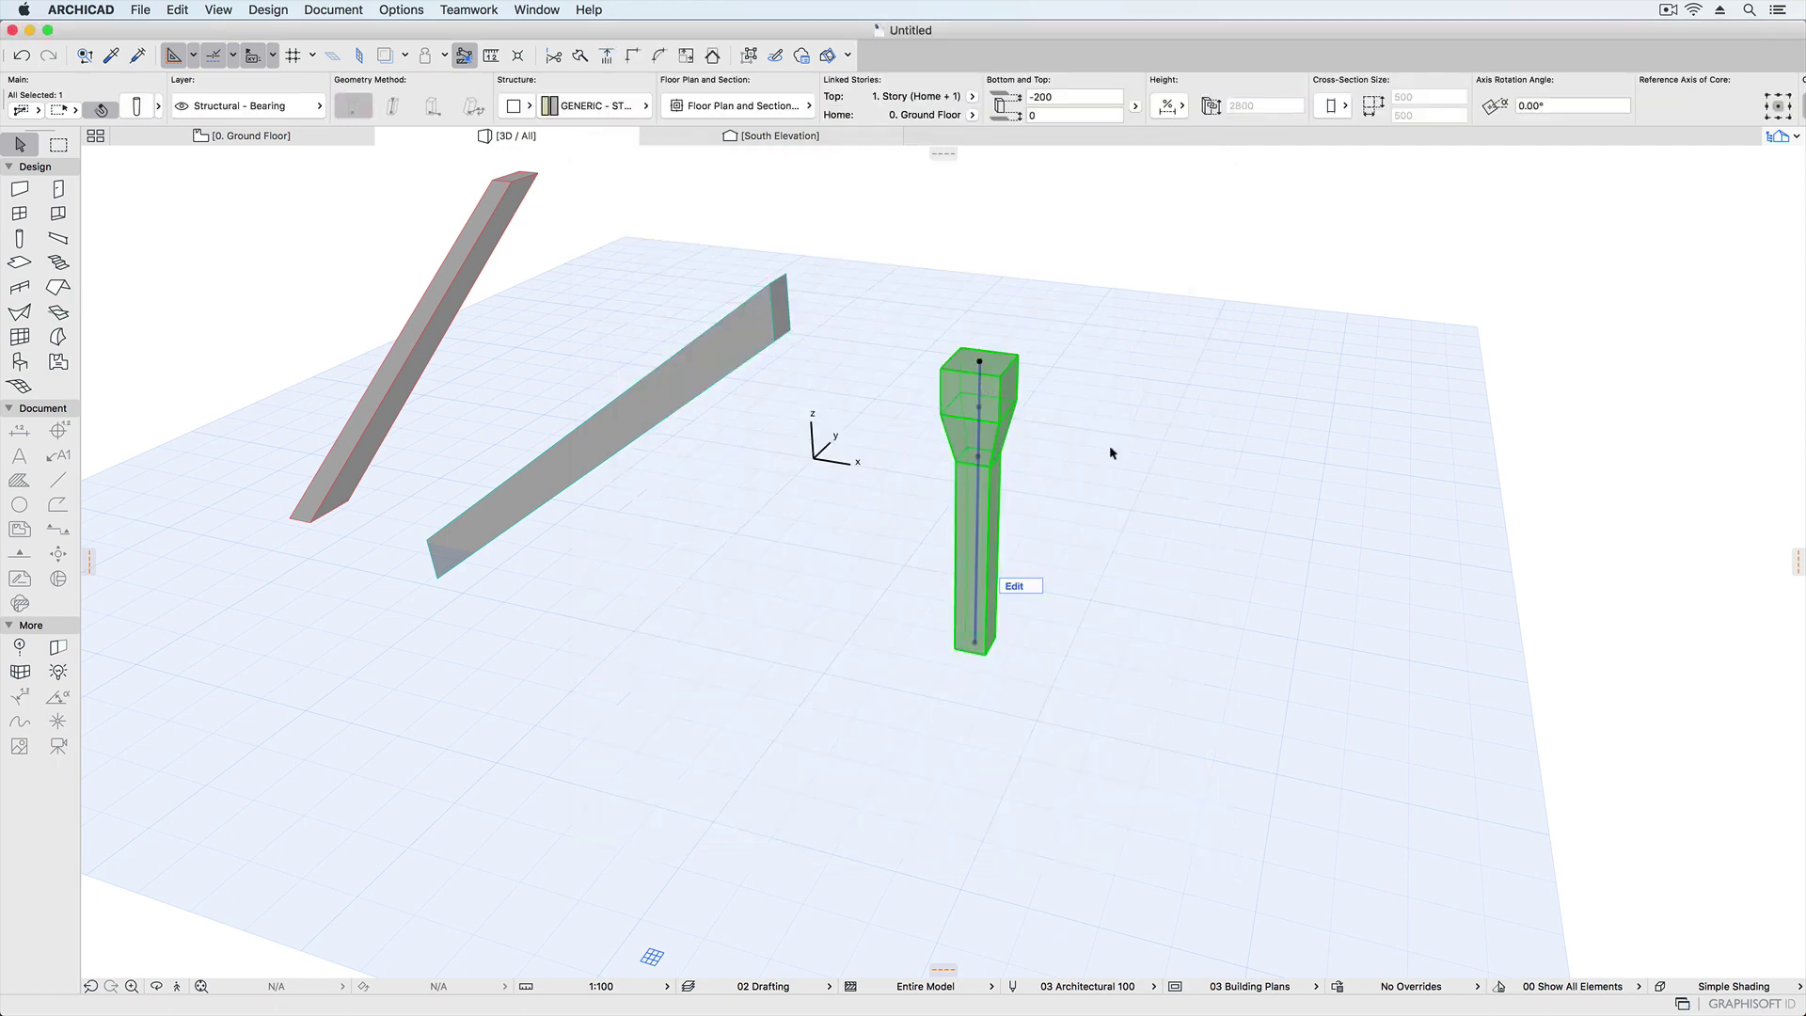
left_click(983, 359)
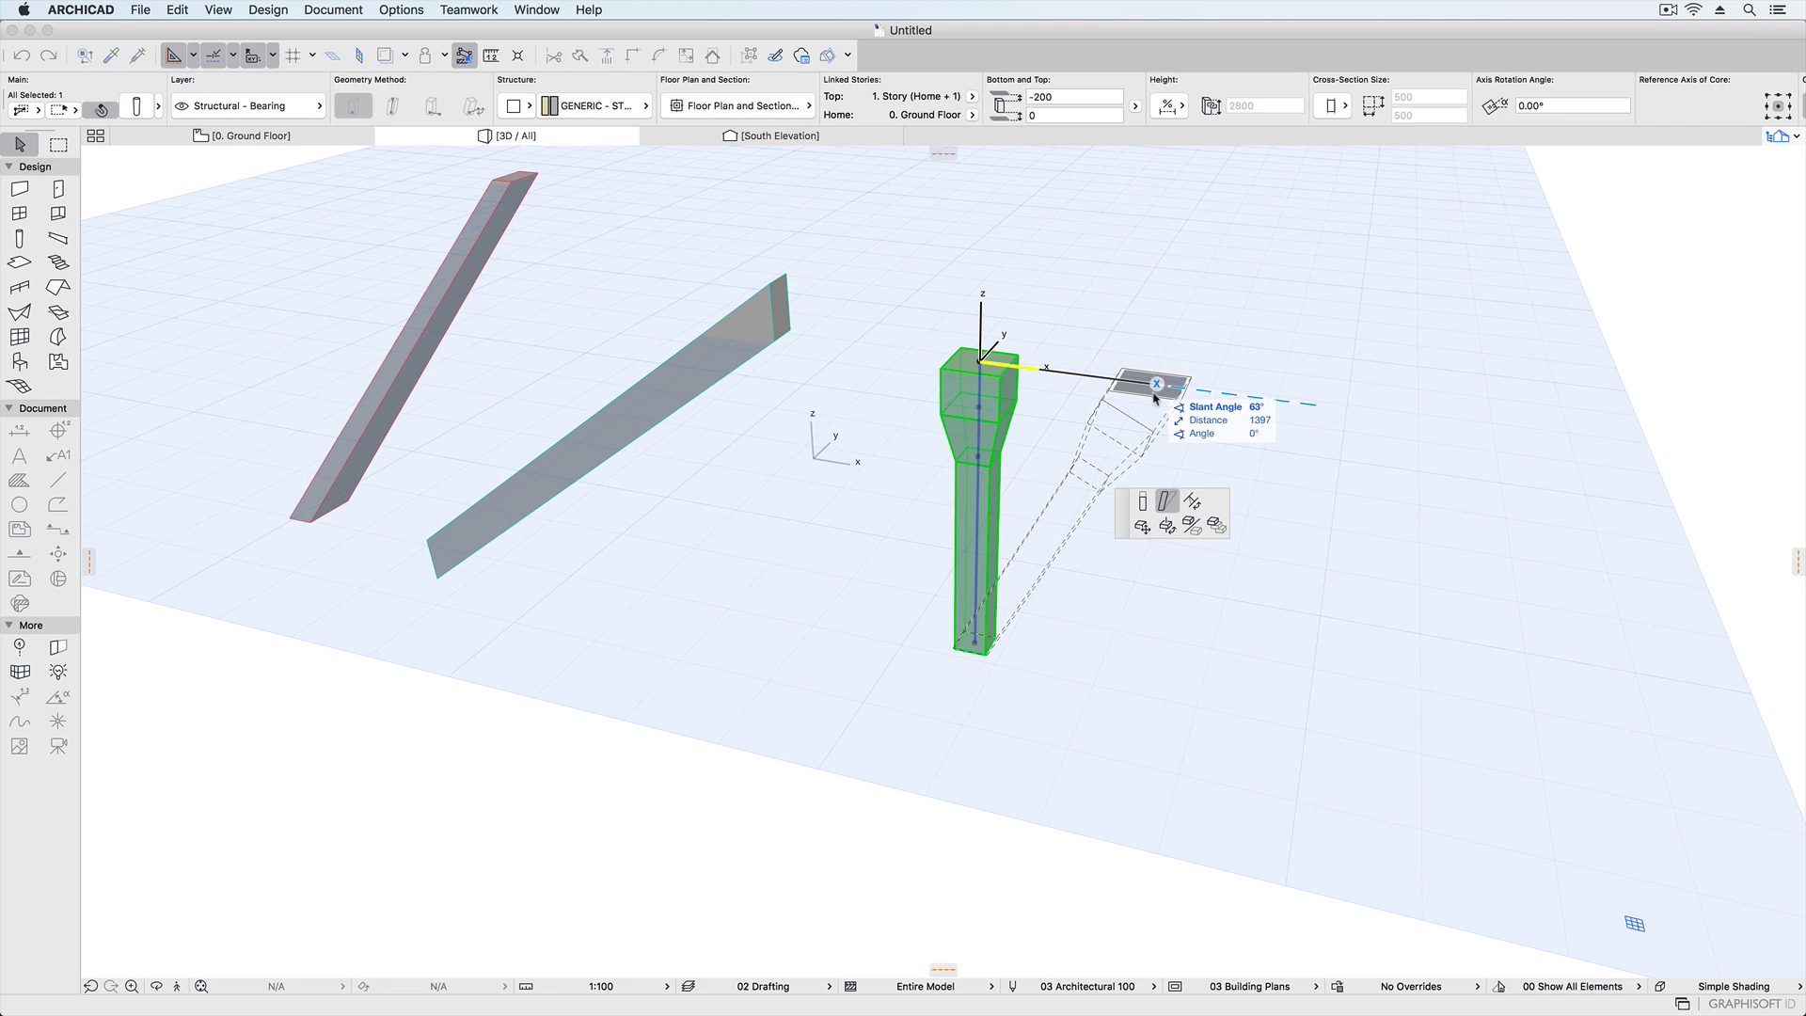
left_click(1157, 380)
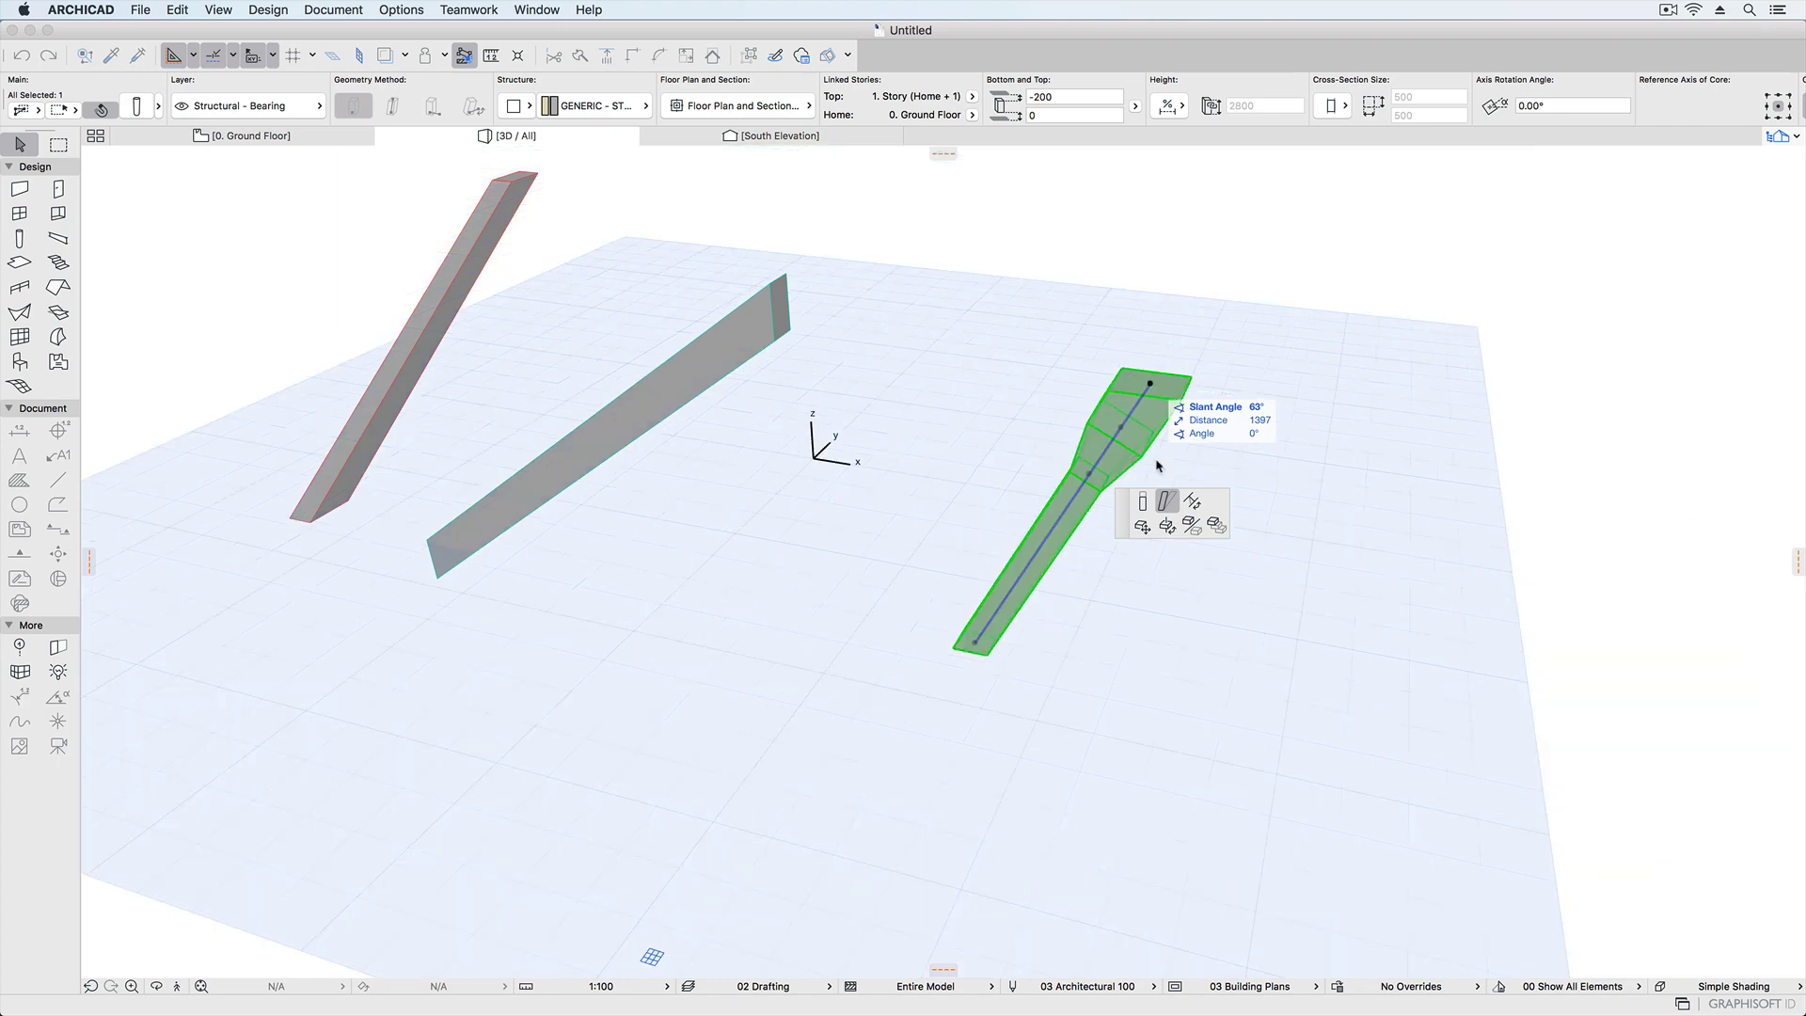
Rotate the cut of the slanted column's top end face so it is about perpendicular to the column axis.
left_click(1149, 386)
left_click(1274, 470)
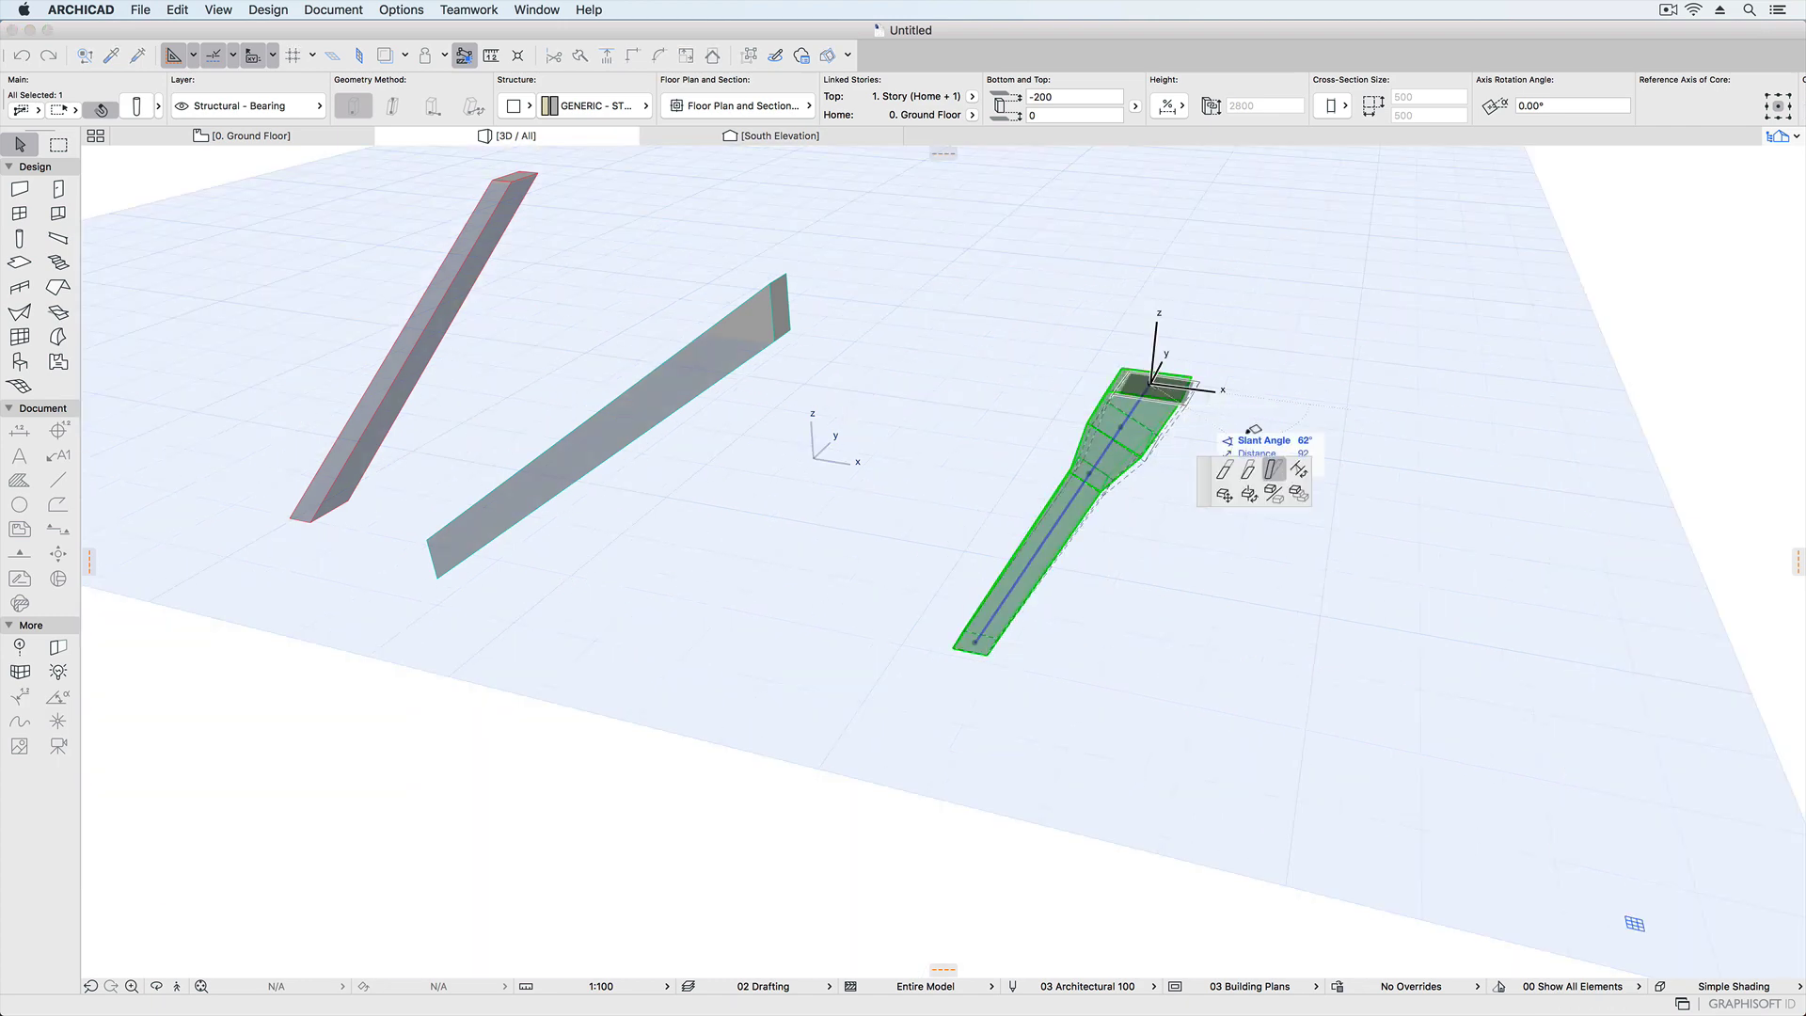
left_click(1299, 469)
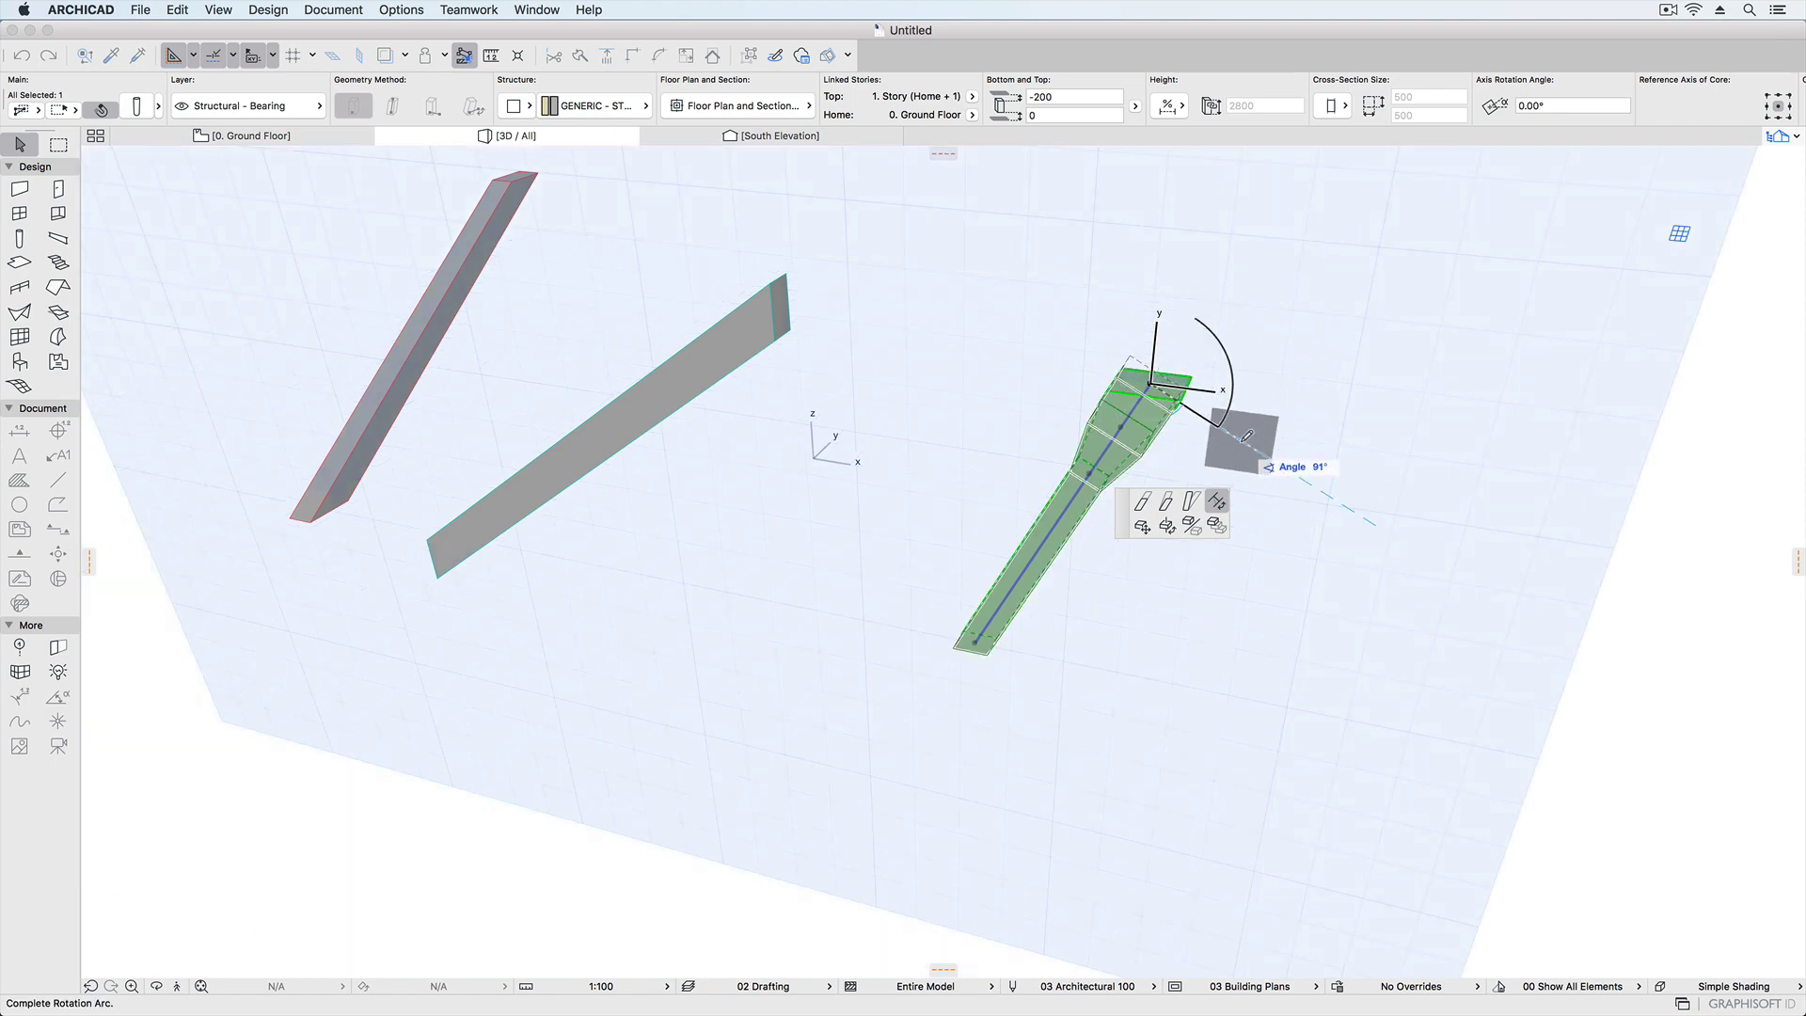
key("Escape")
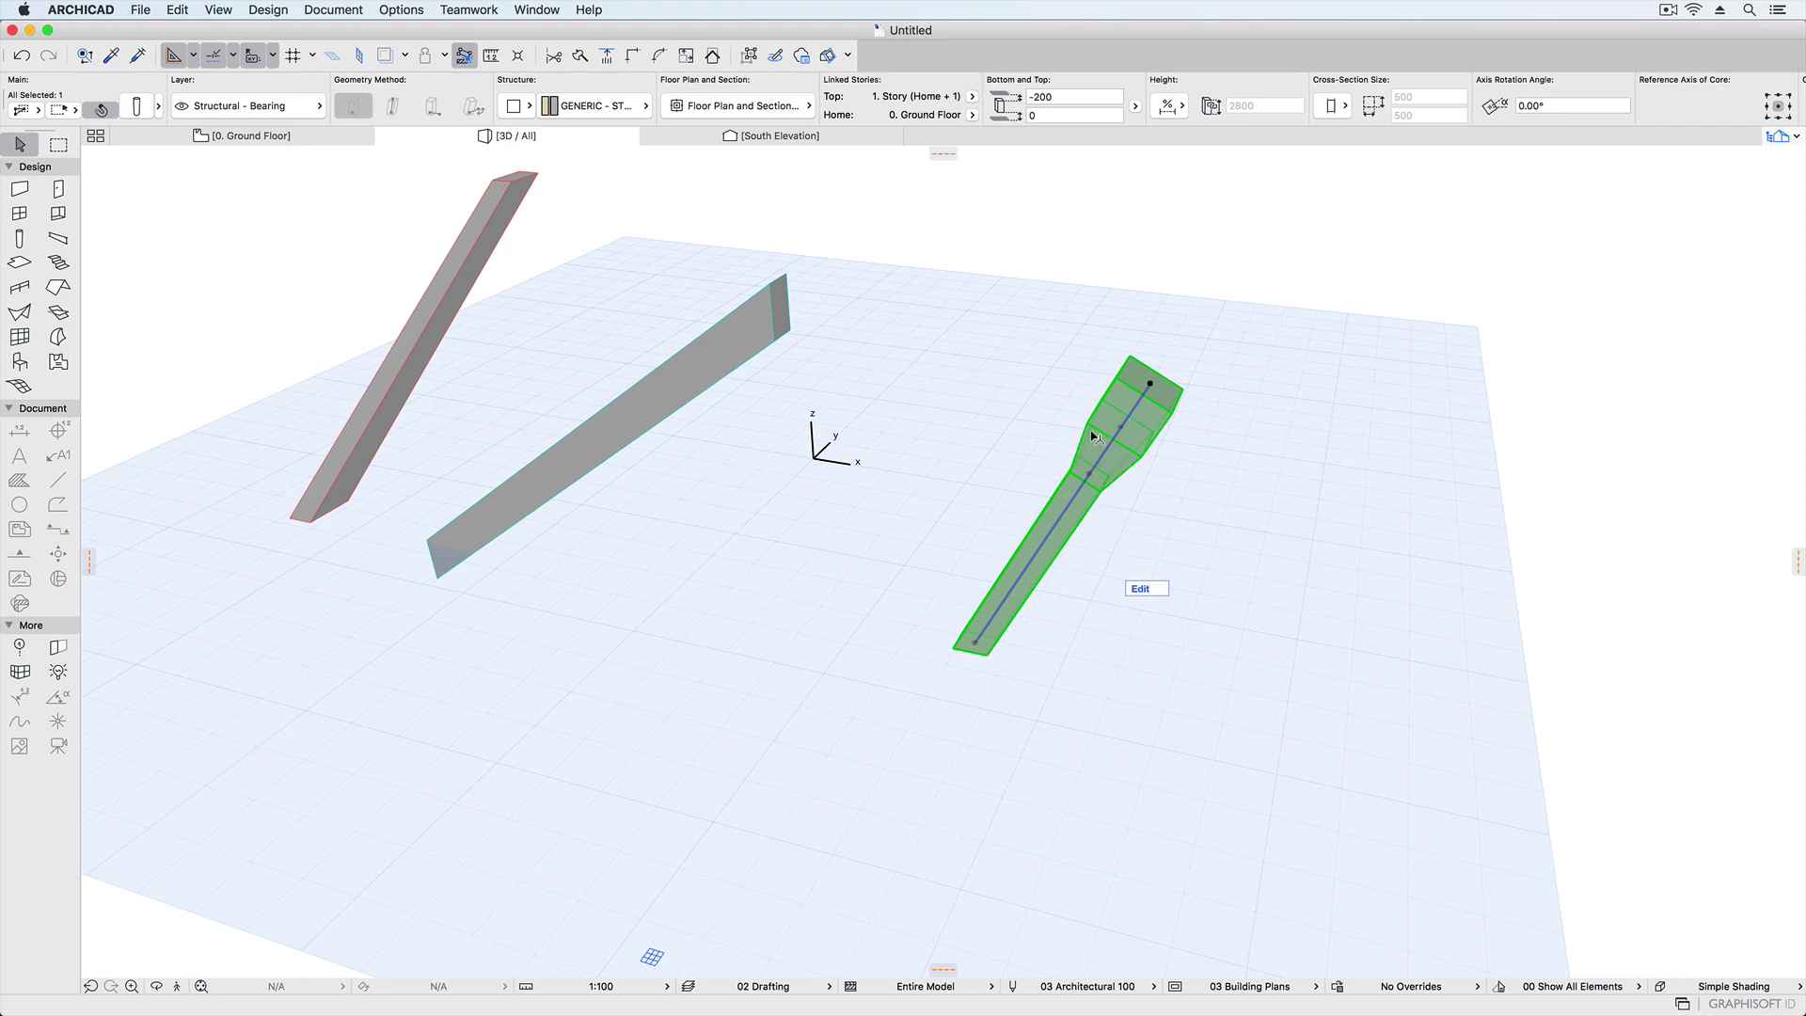
Stretch the slanted column along its axis to a top offset of 1424, and undo the stretch.
left_click(1150, 386)
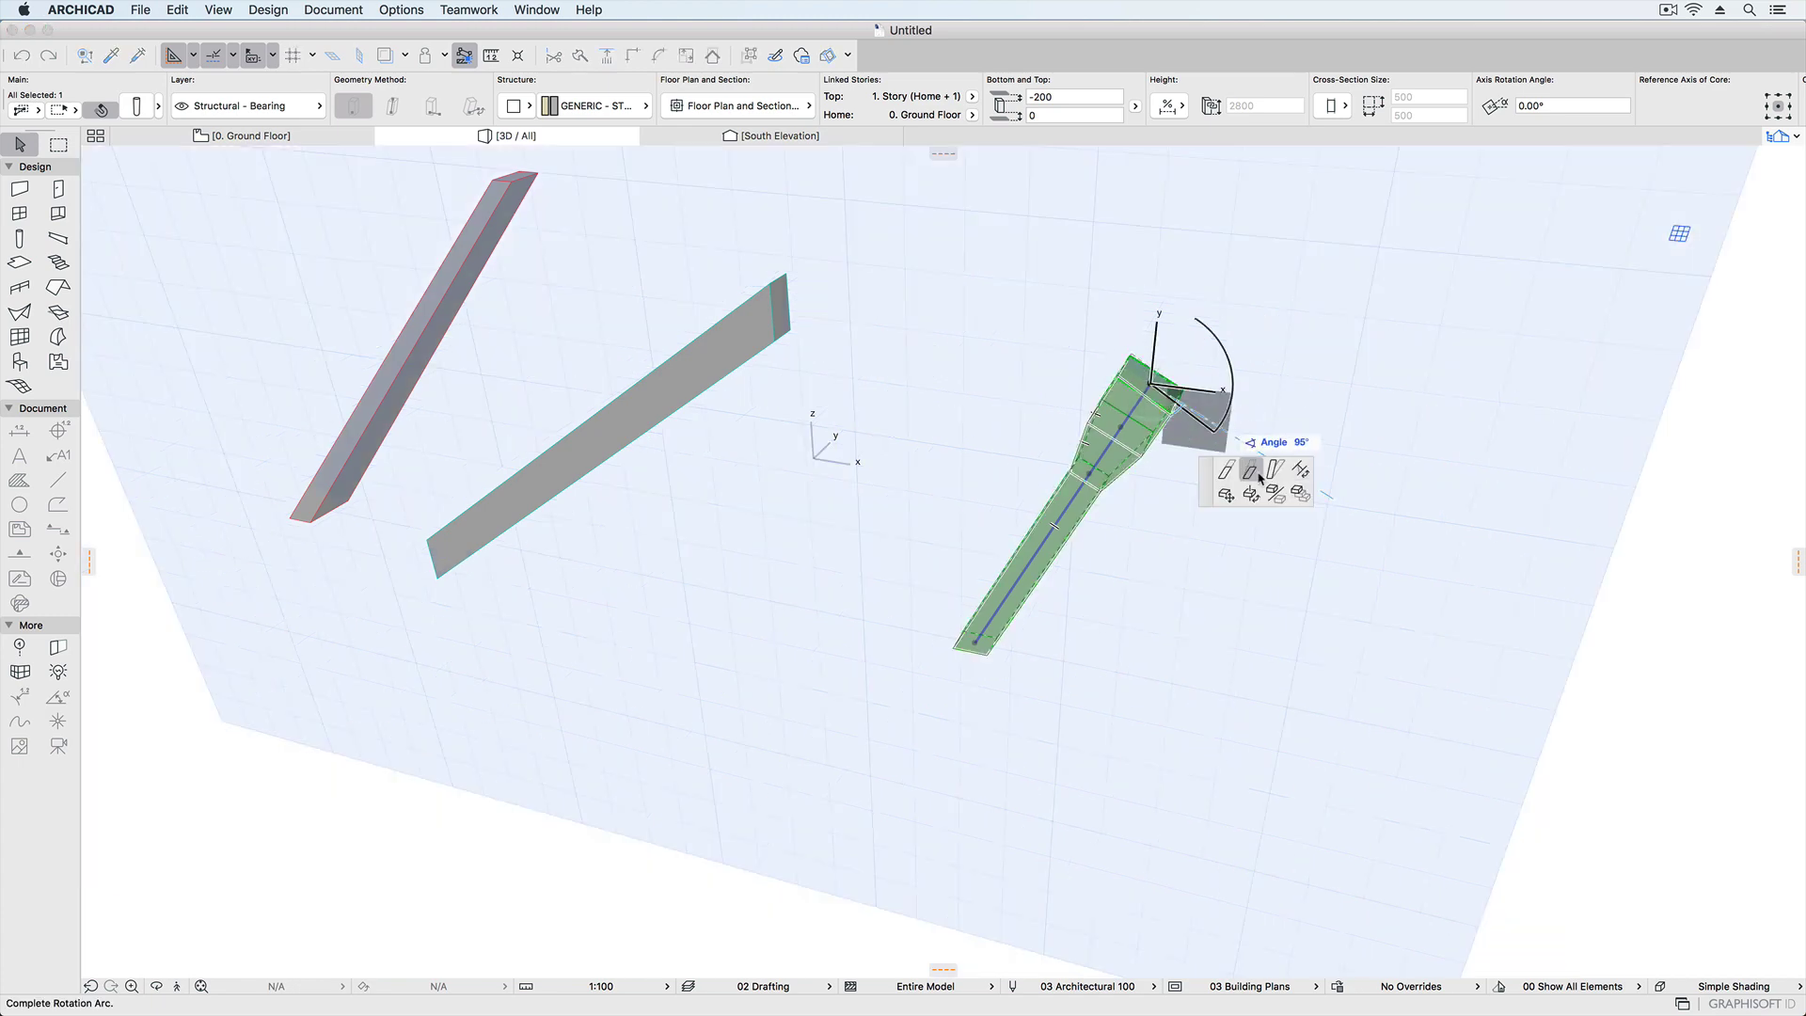
left_click(1230, 479)
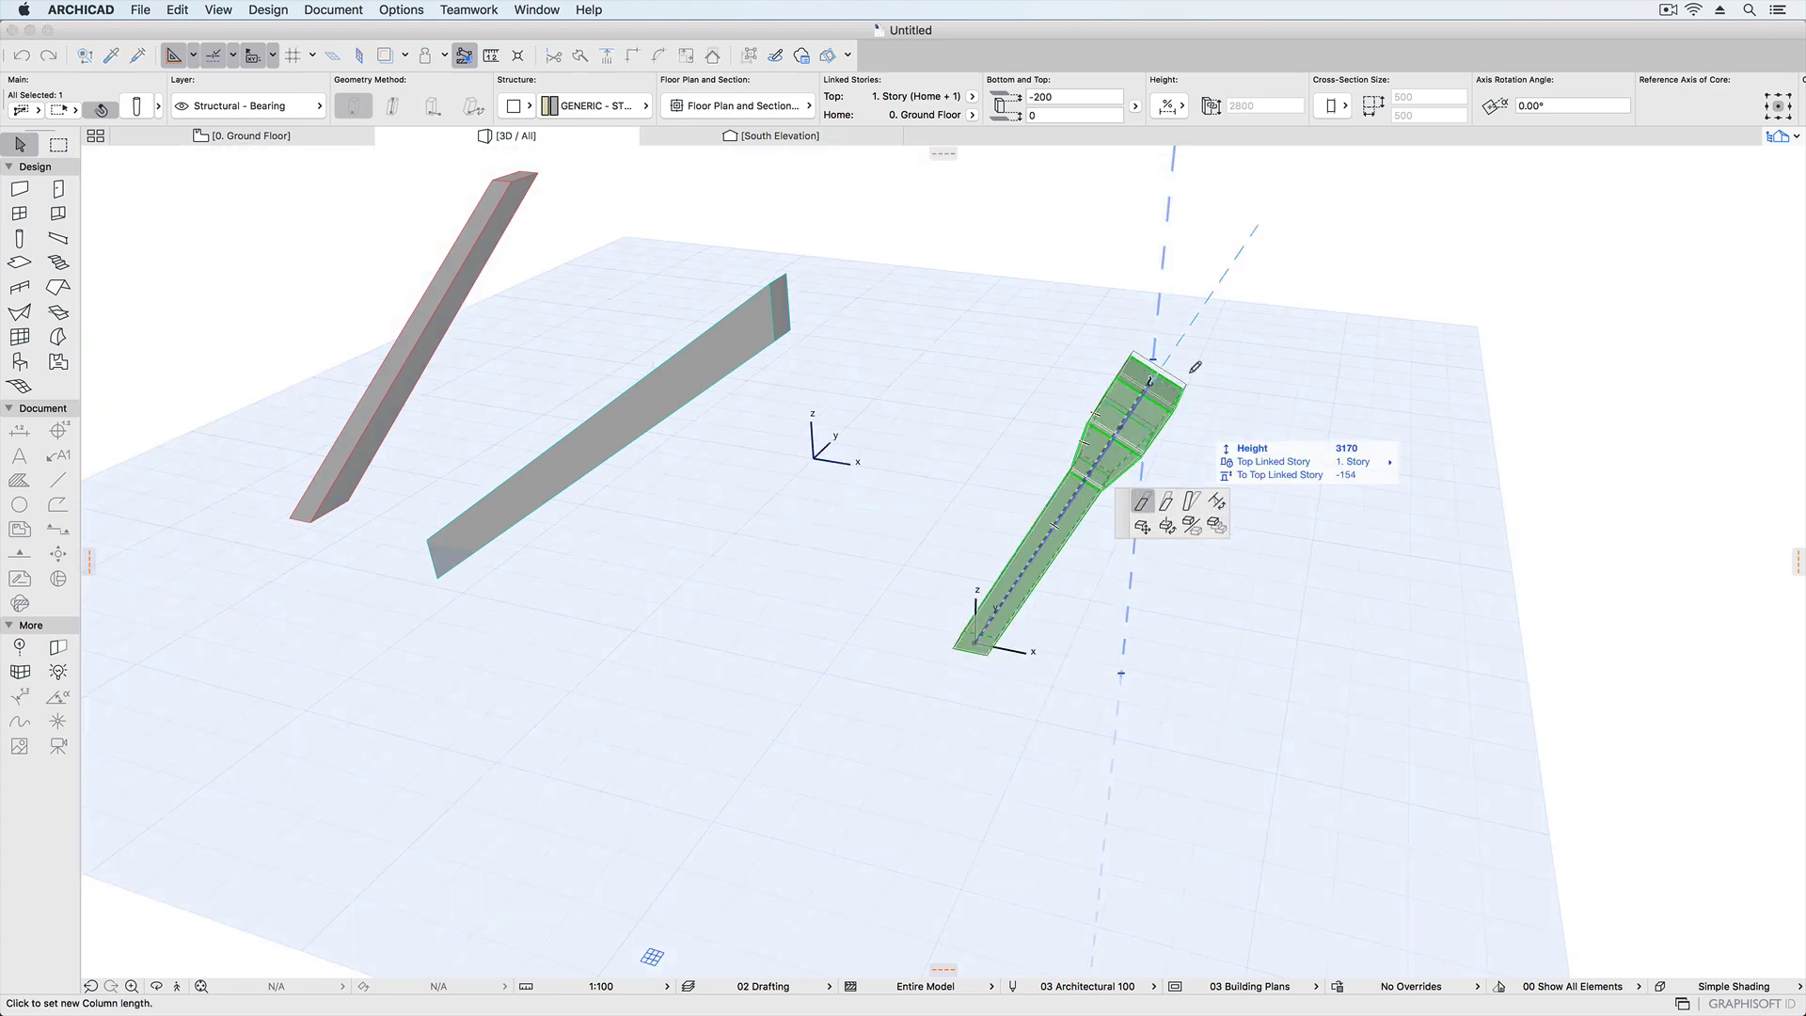
left_click(1352, 166)
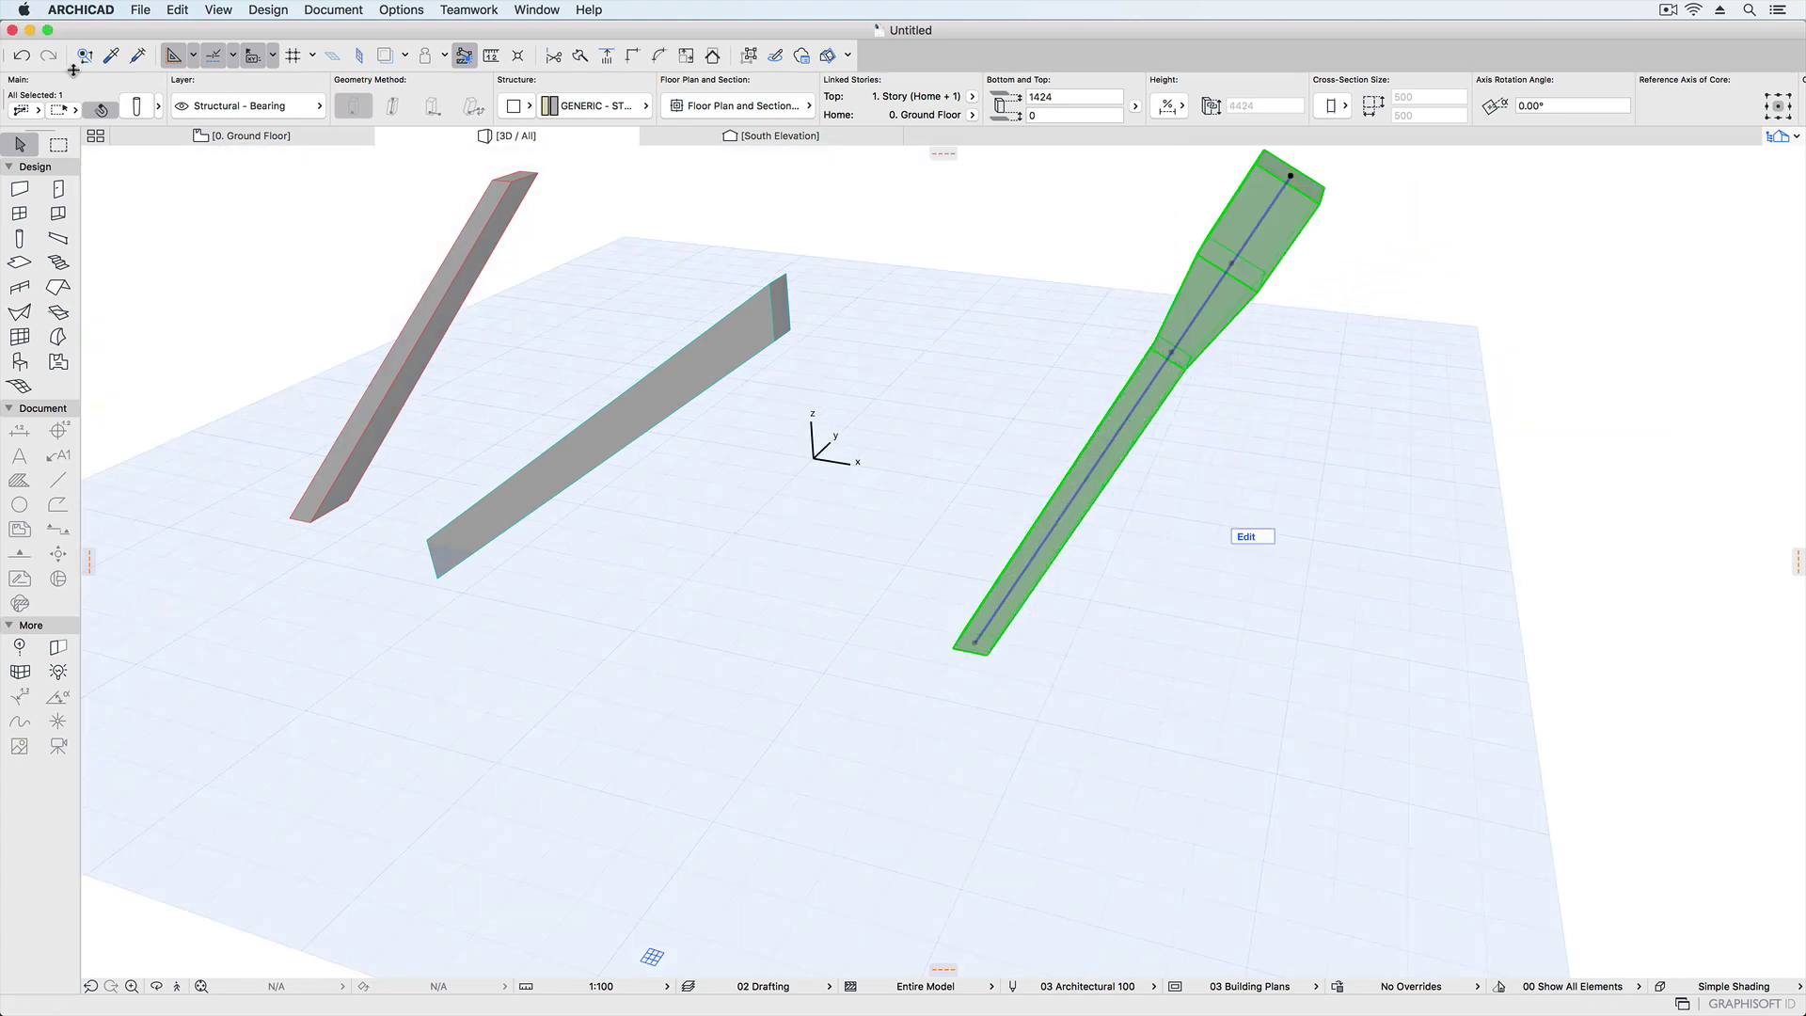
left_click(22, 55)
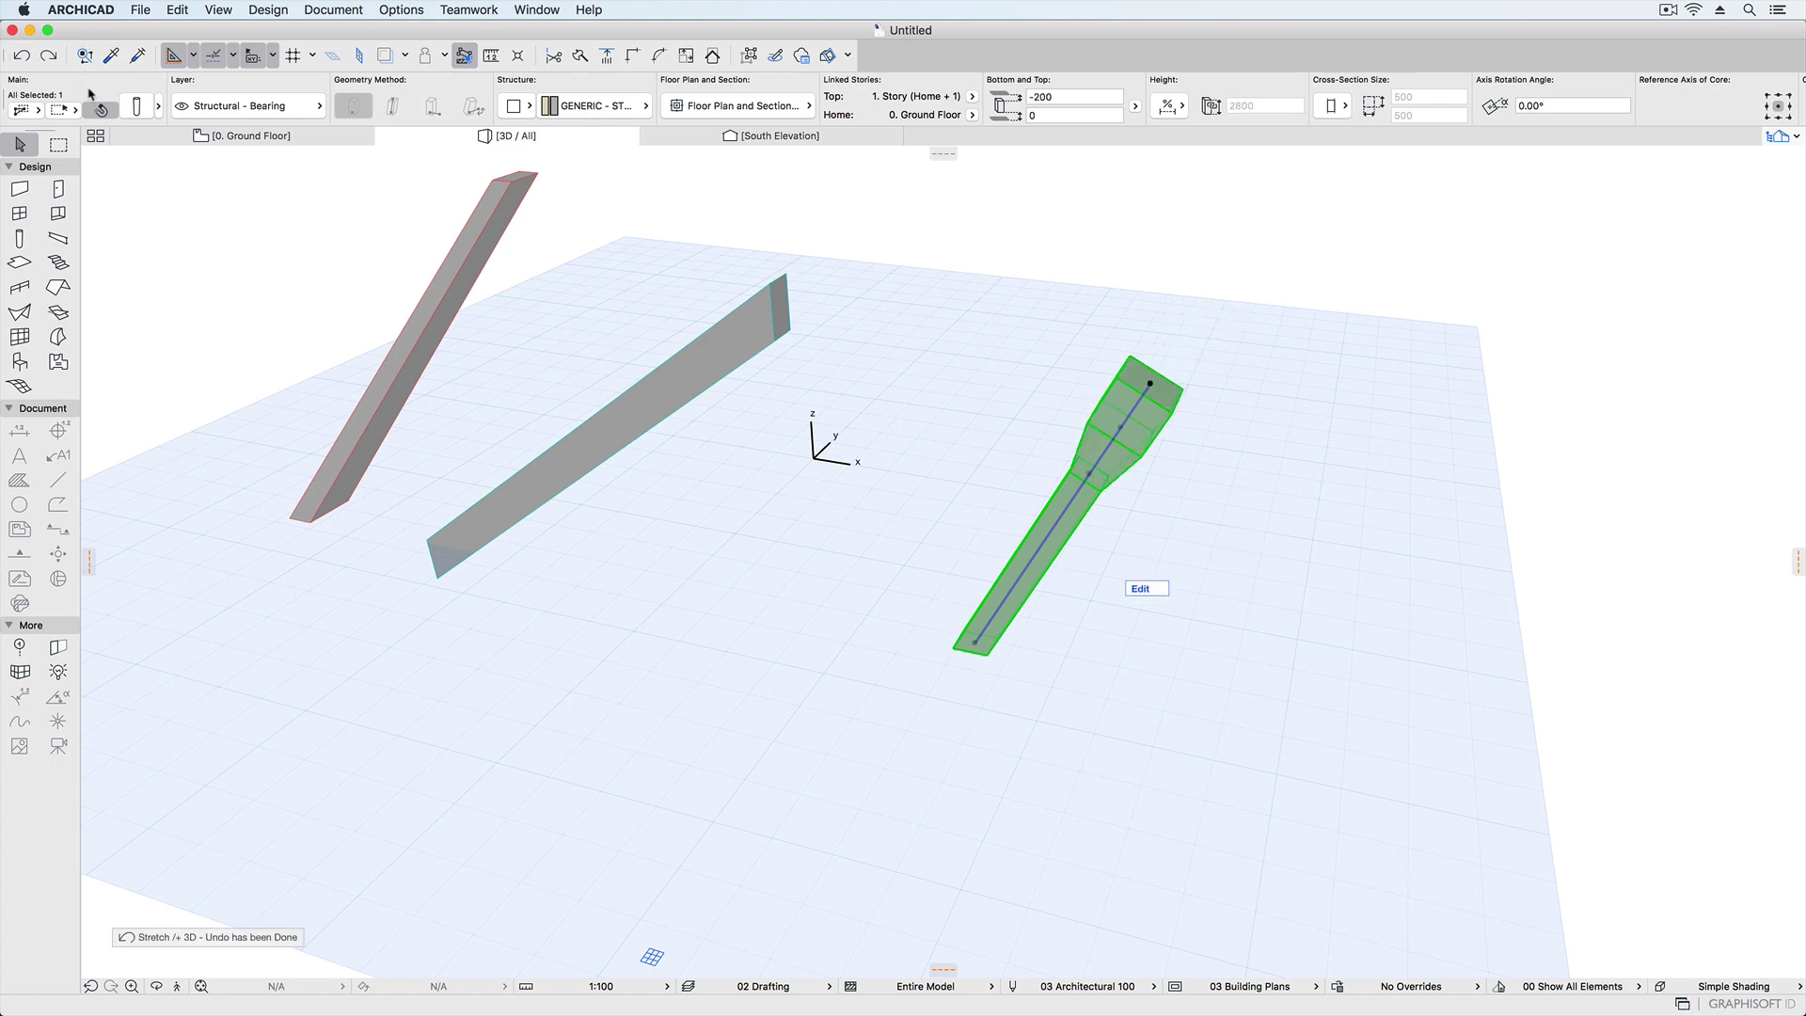
Fix the lengths of the slanted column's top segment at 448 and middle segment at 509, leaving the bottom segment proportional.
left_click(136, 108)
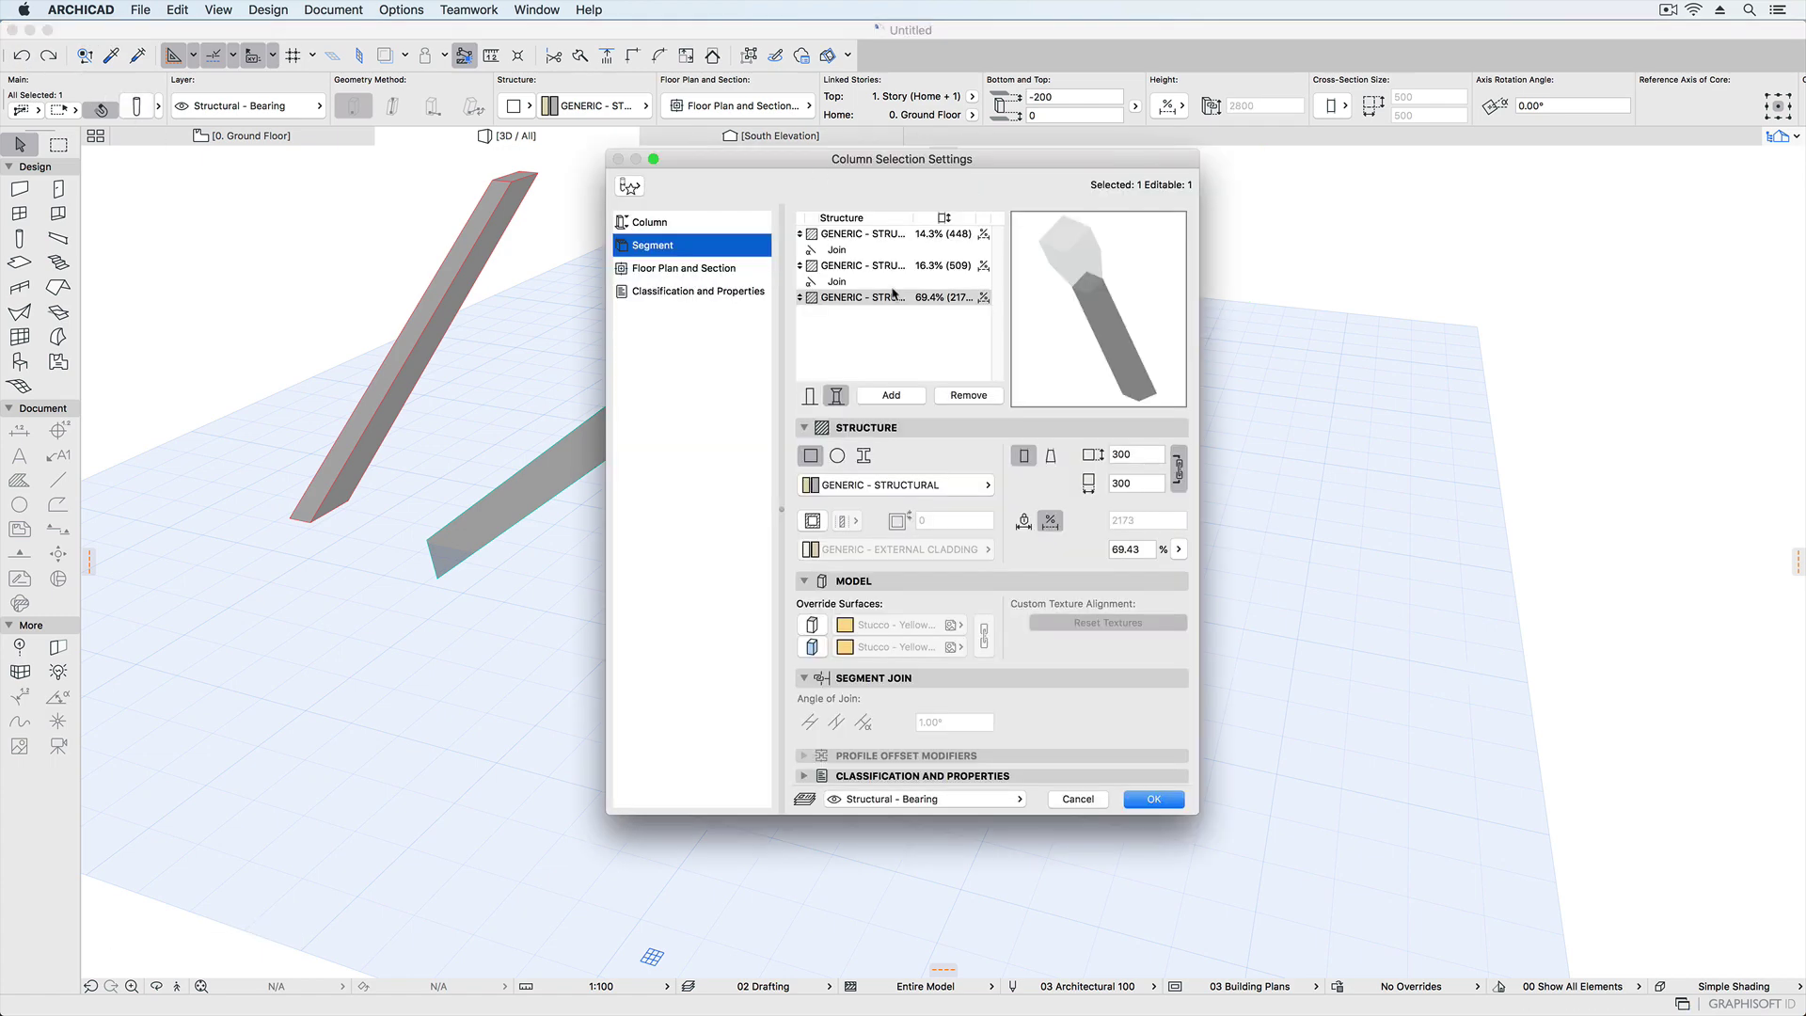
left_click(853, 235)
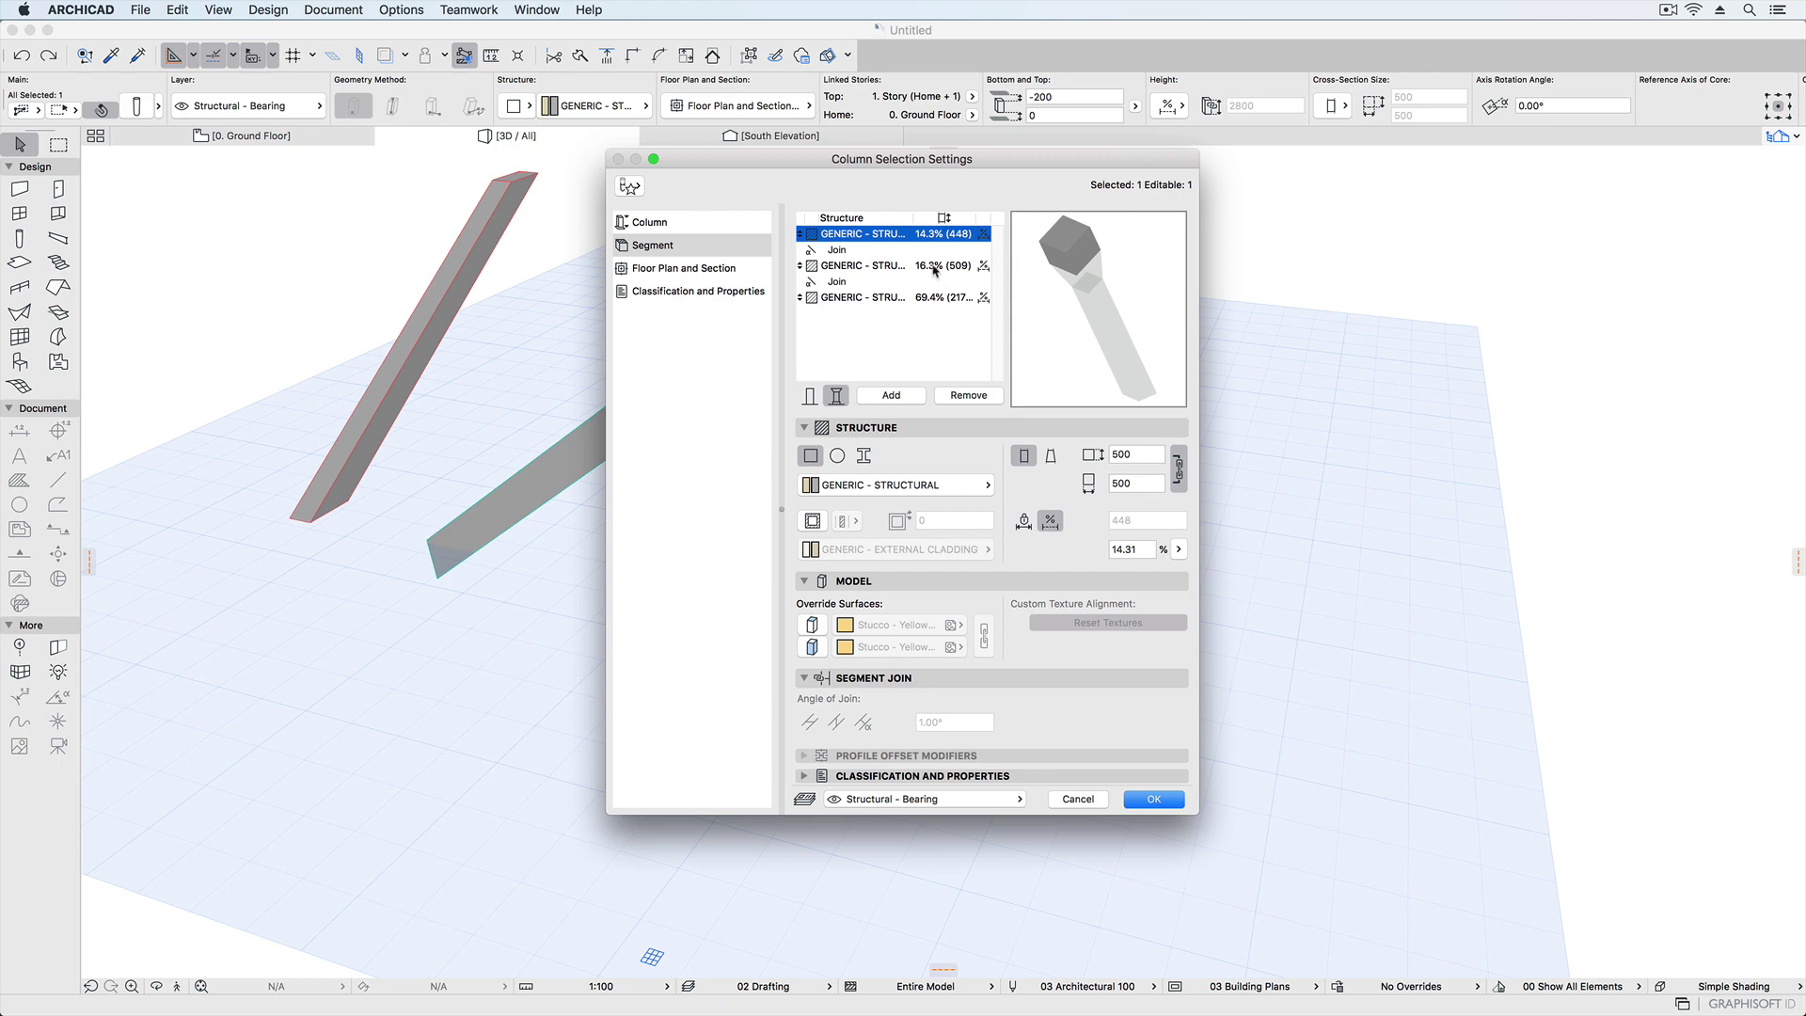
left_click(1024, 523)
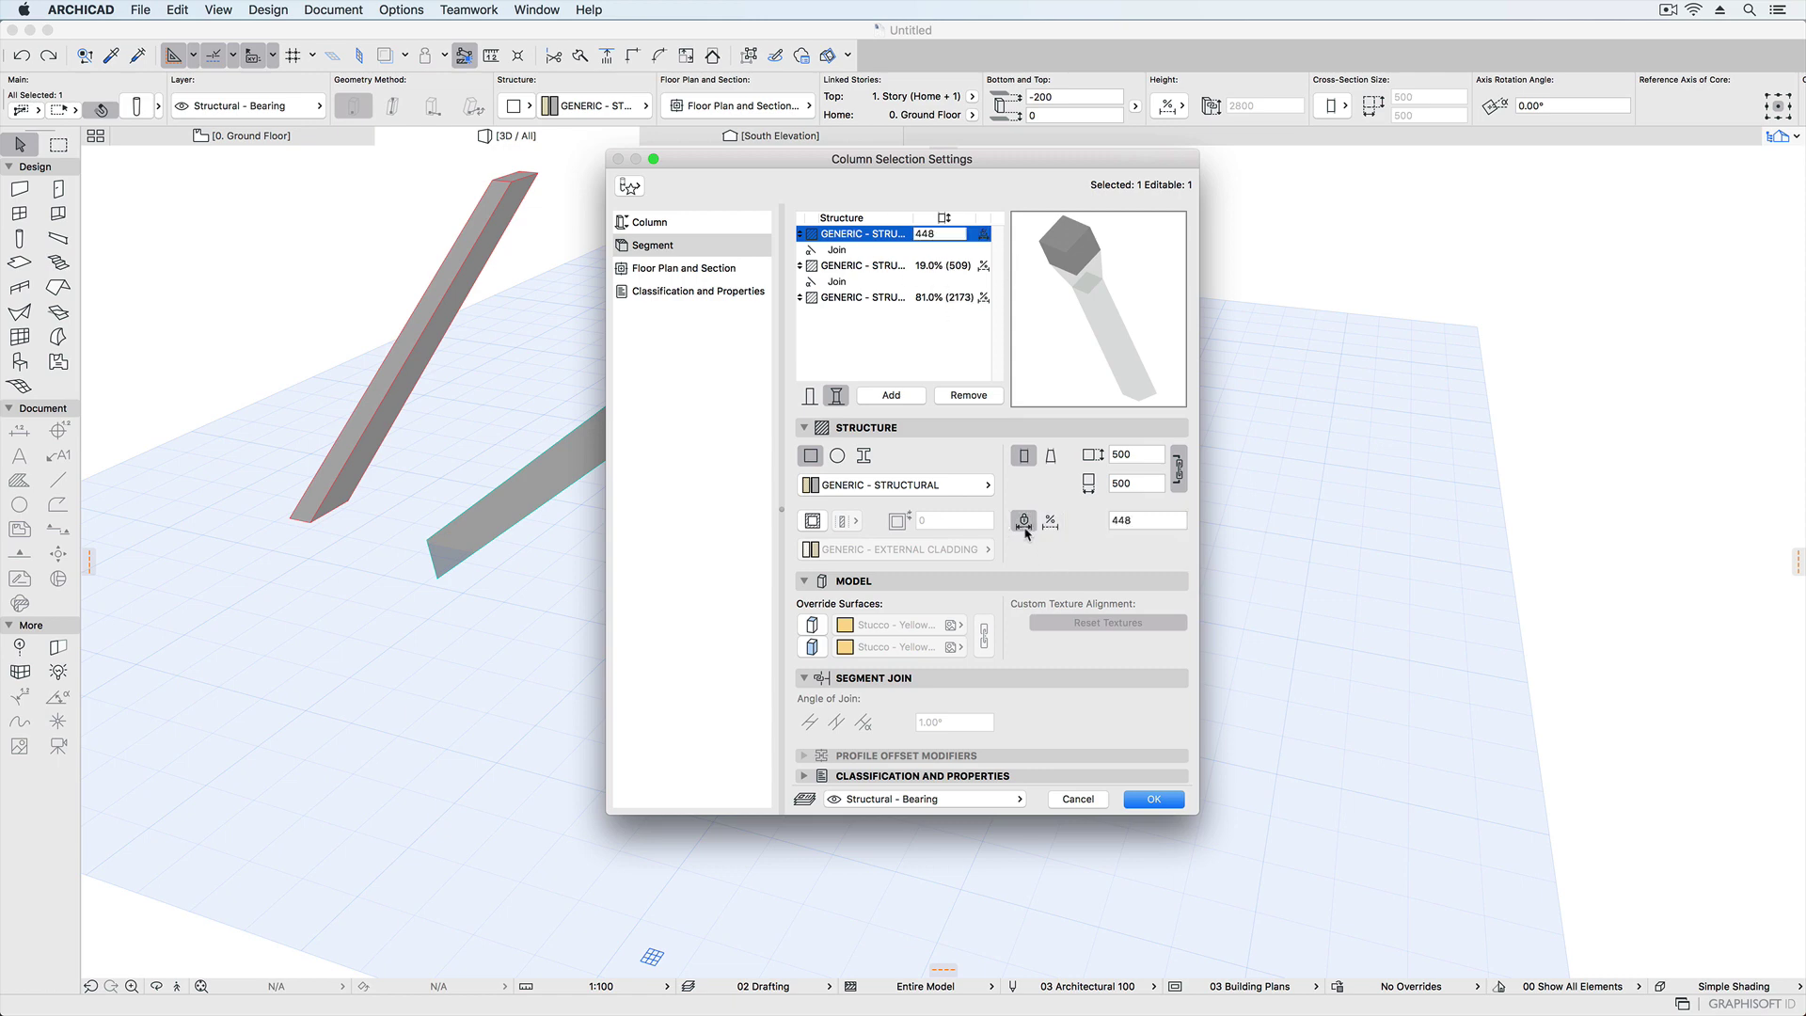
left_click(851, 265)
left_click(1024, 521)
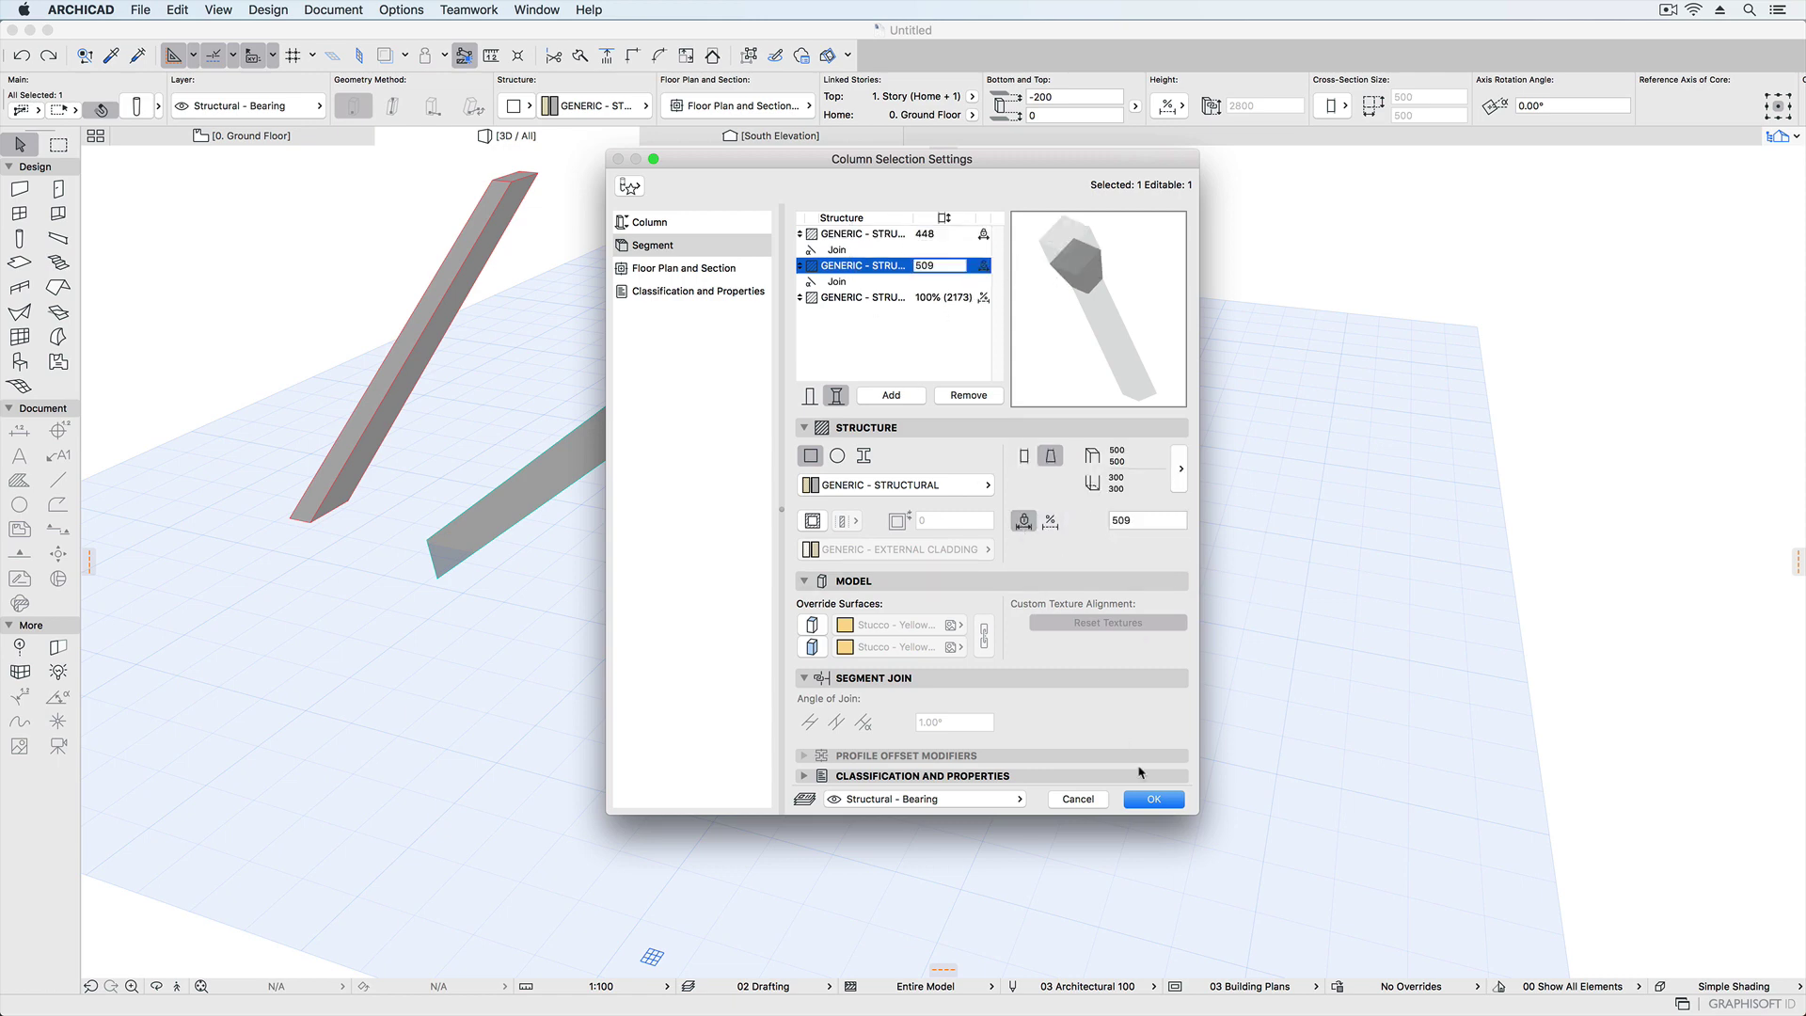
left_click(1154, 799)
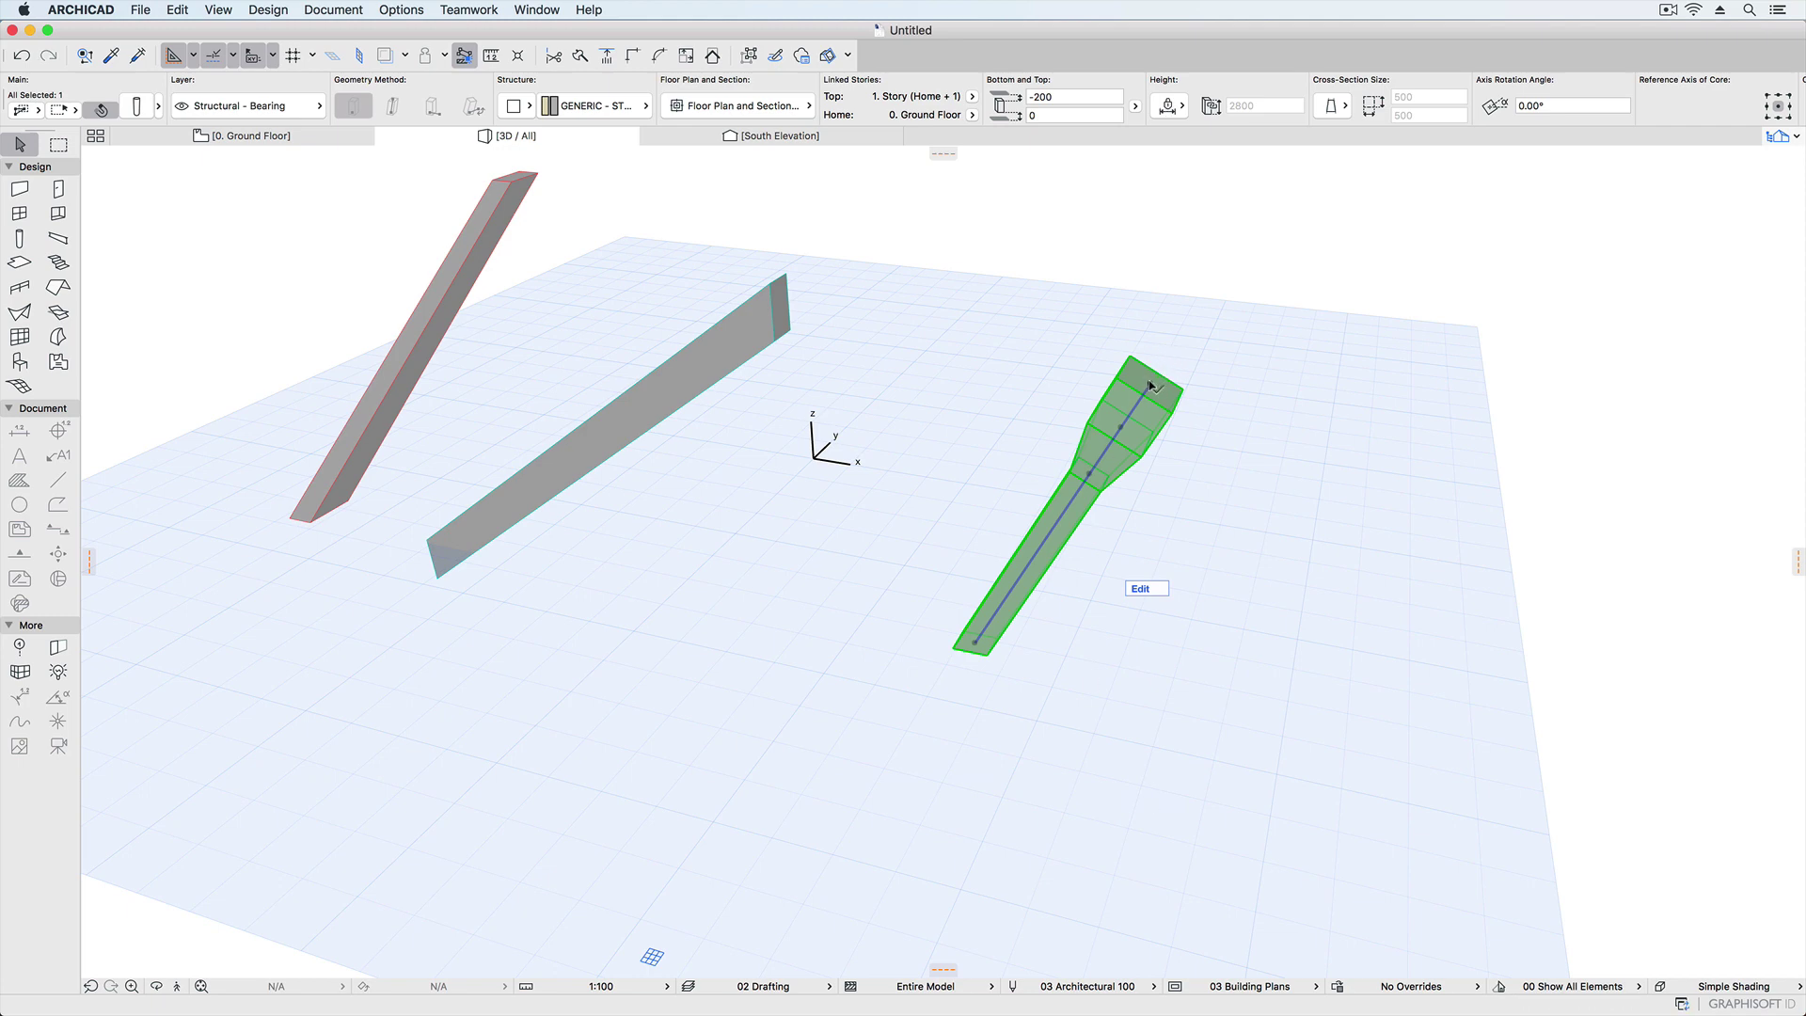
Stretch the slanted column along its axis to a top offset of 1260 and deselect it.
left_click(1149, 385)
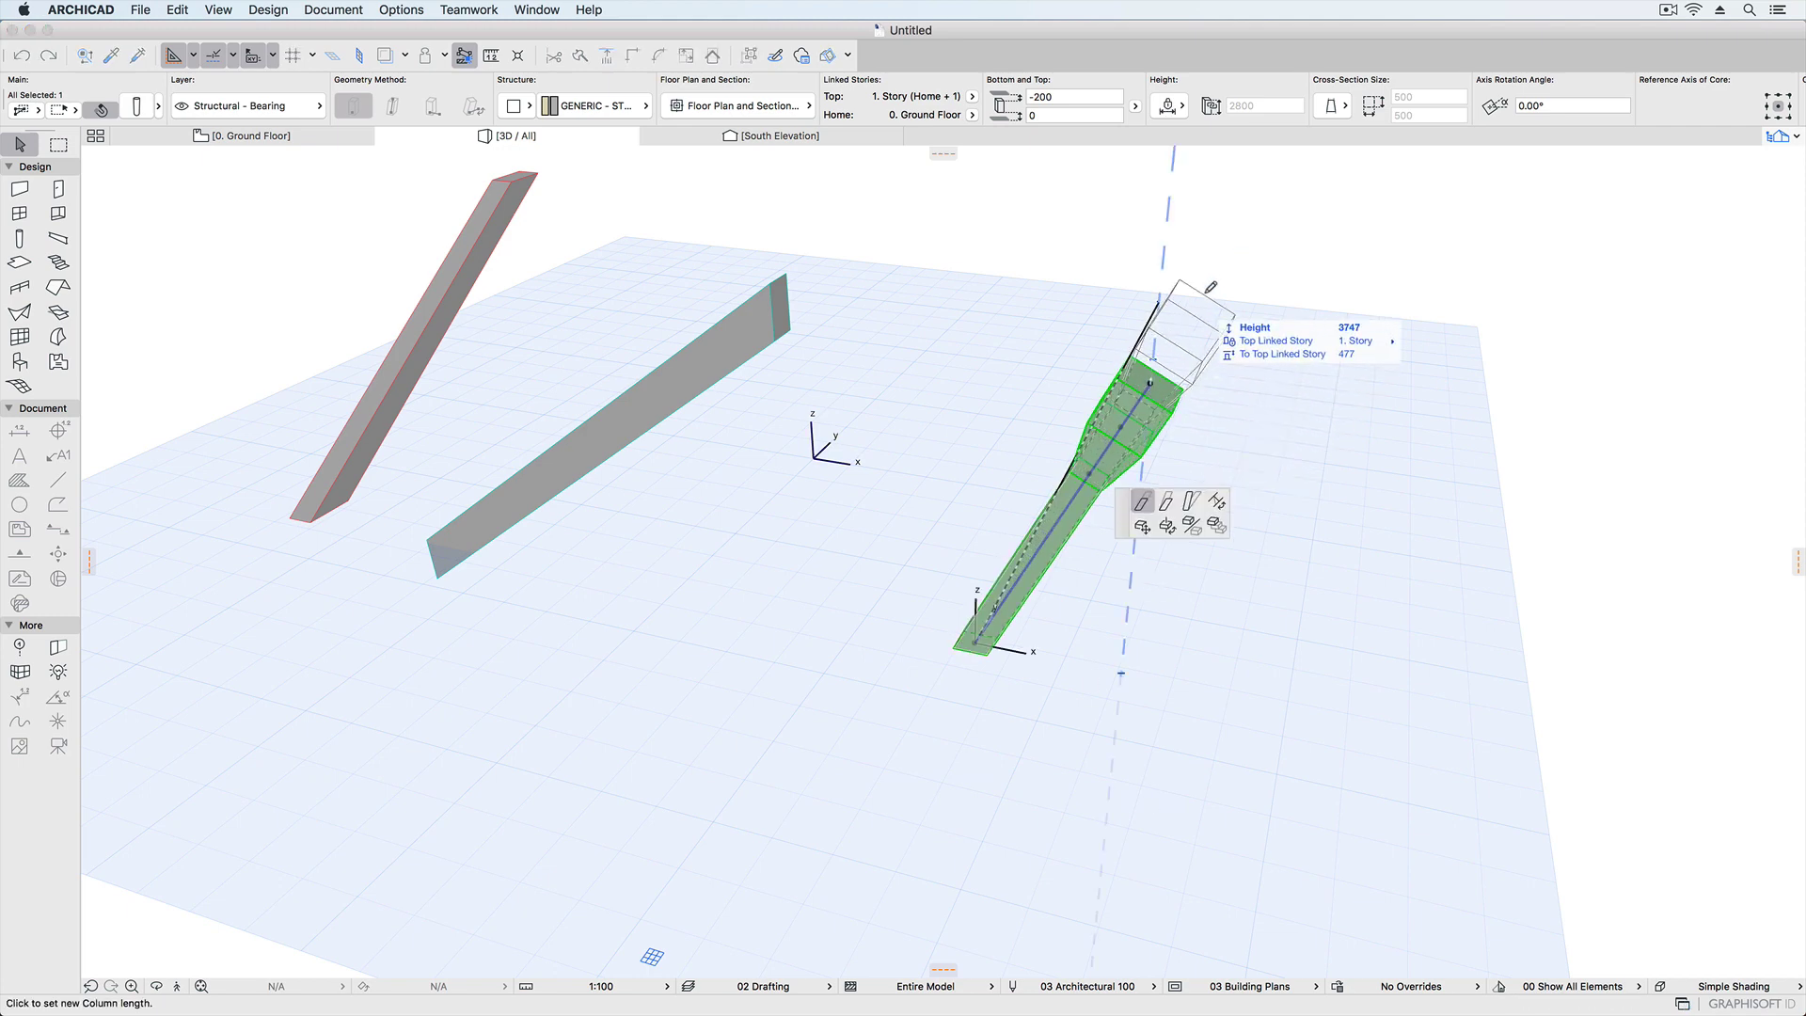
left_click(1287, 202)
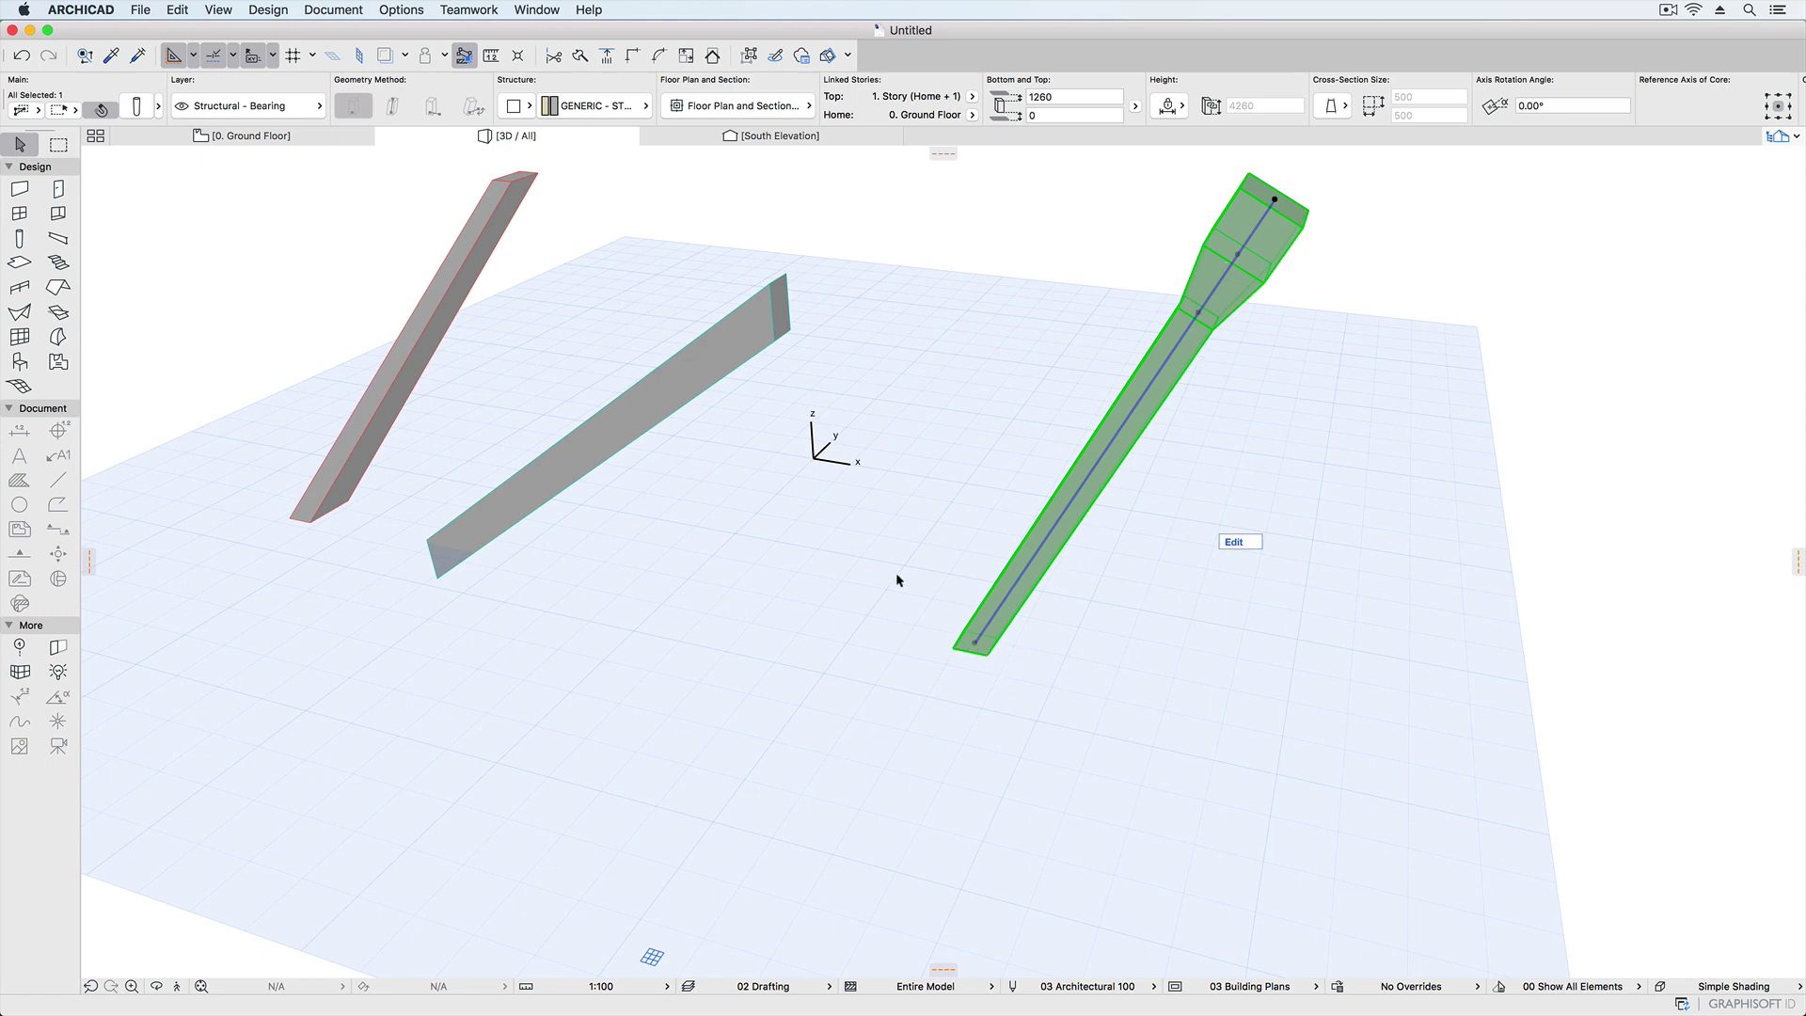
left_click(1009, 717)
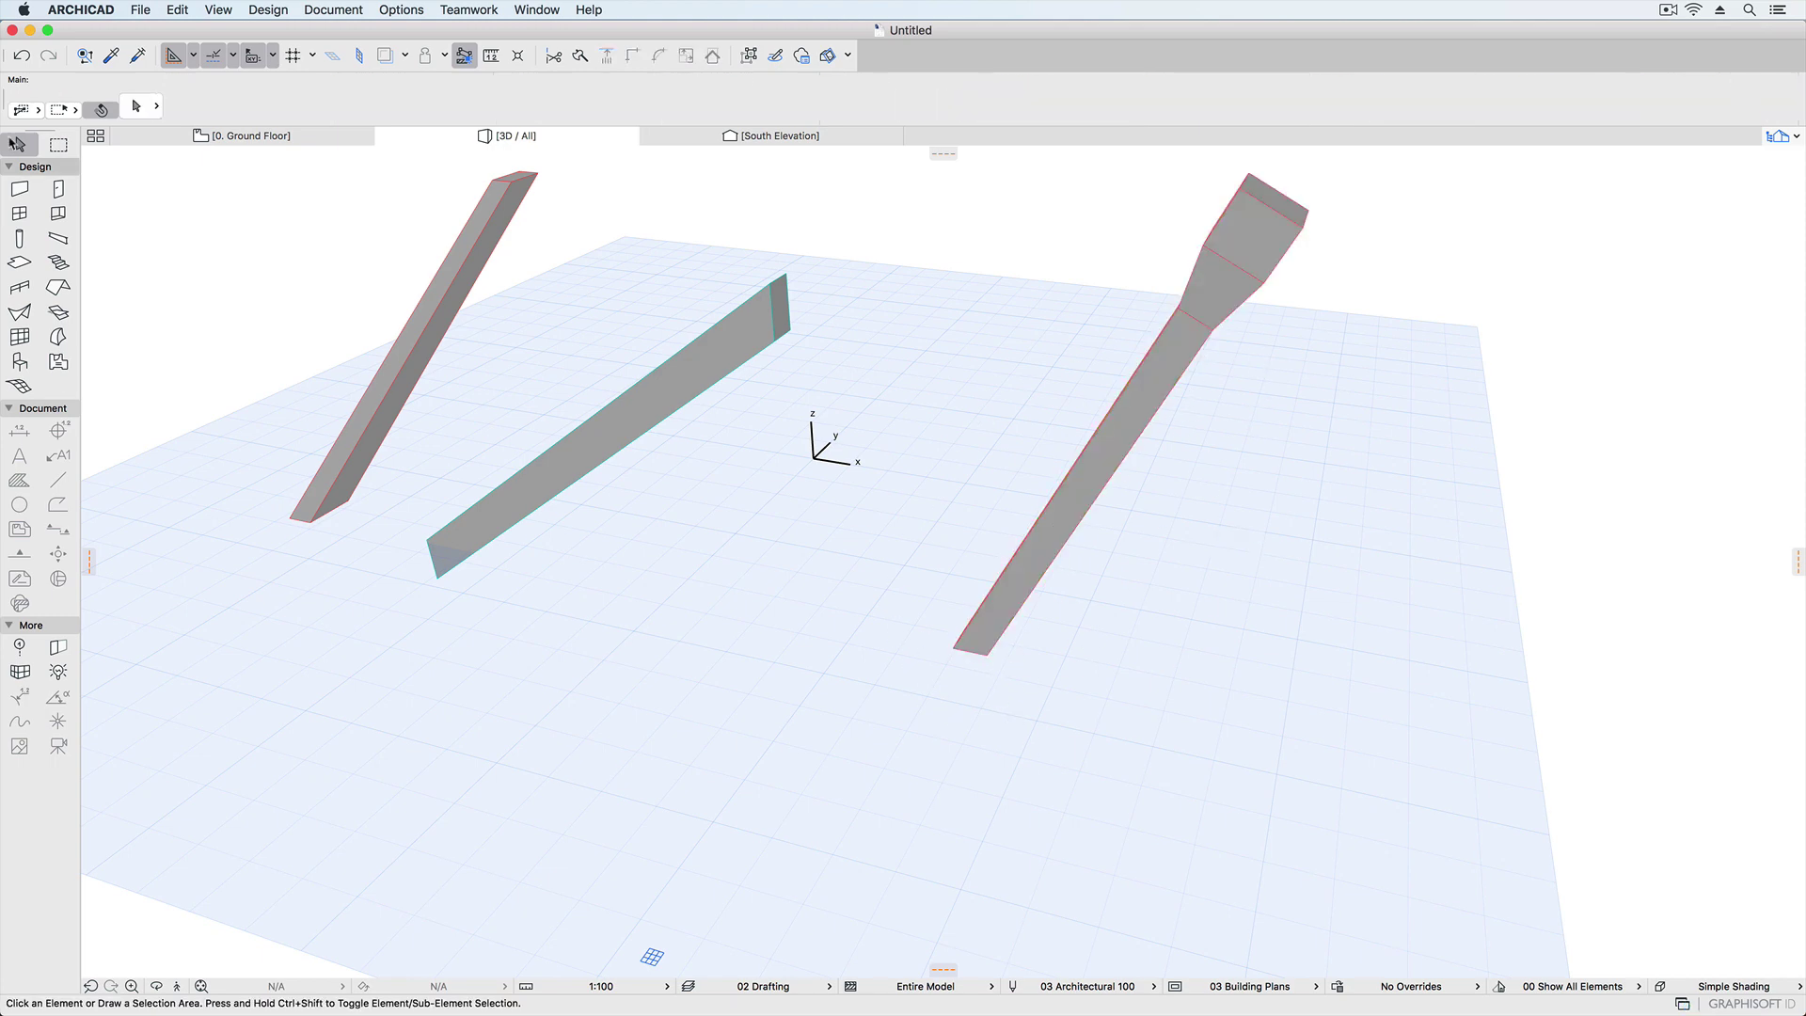
Draw a horizontal beam about 4067 long along the x direction, in front of the existing elements.
left_click(61, 243)
left_click(674, 696)
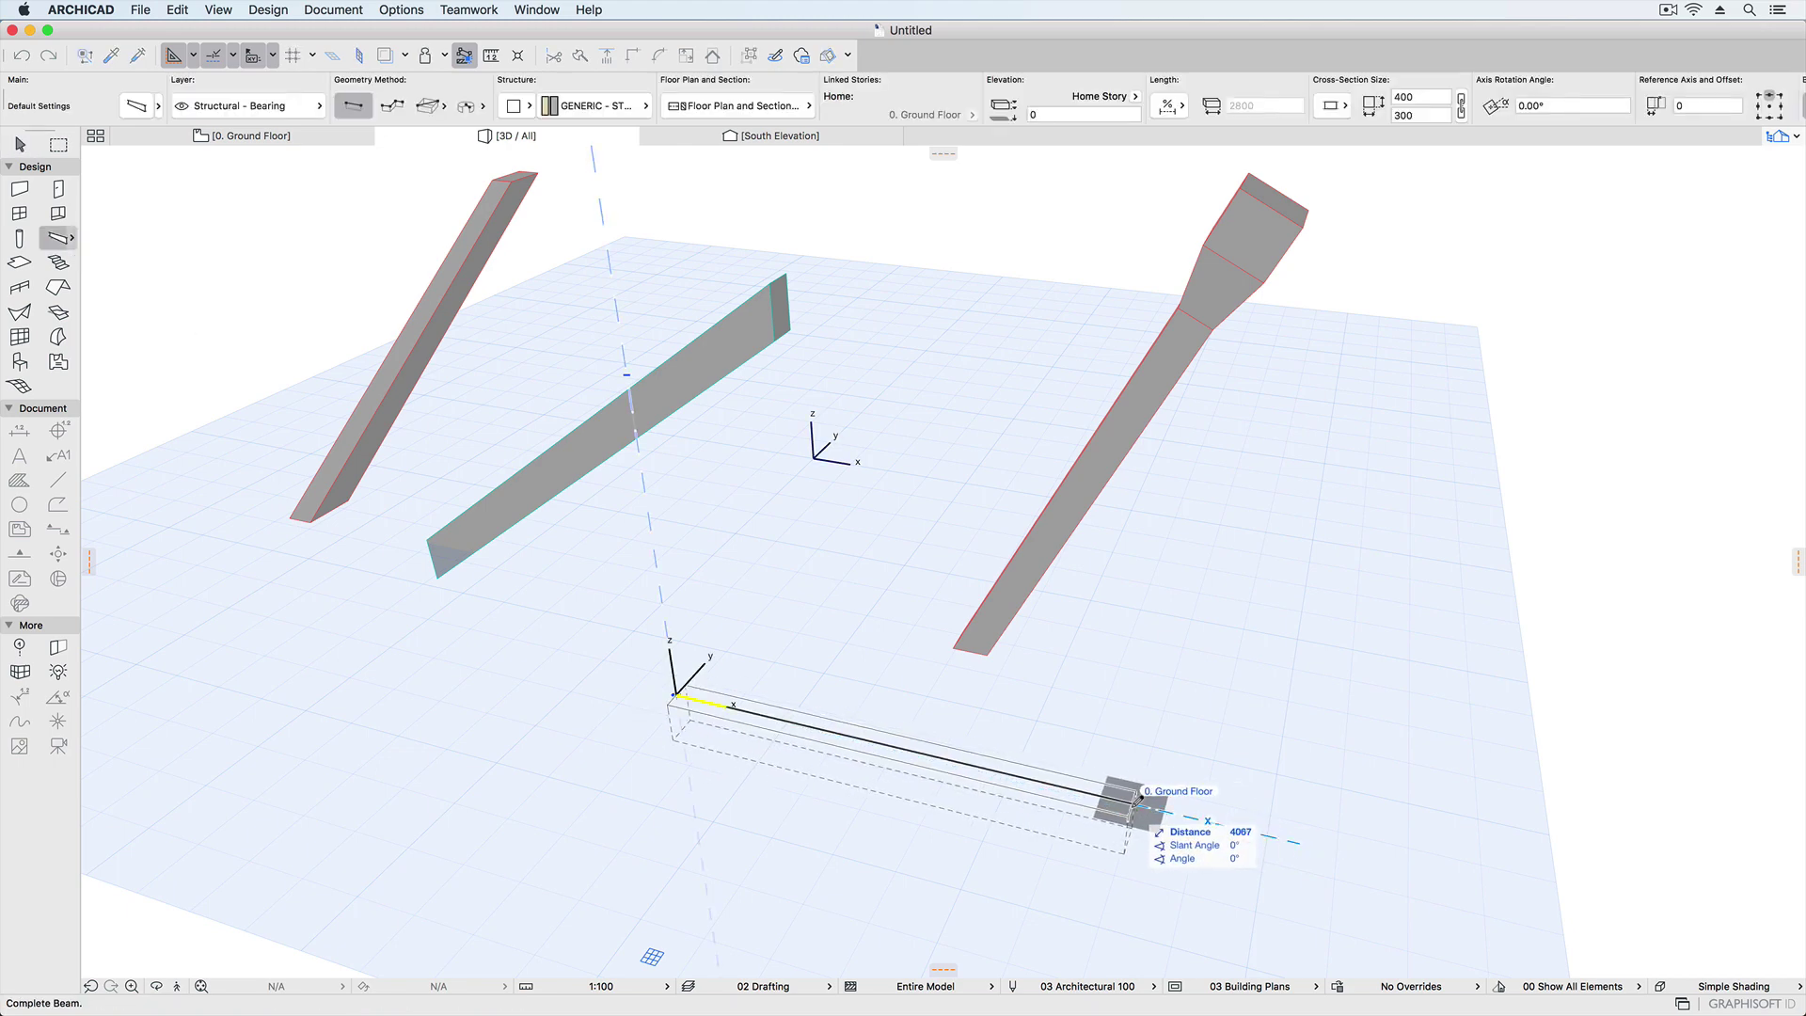
left_click(1140, 798)
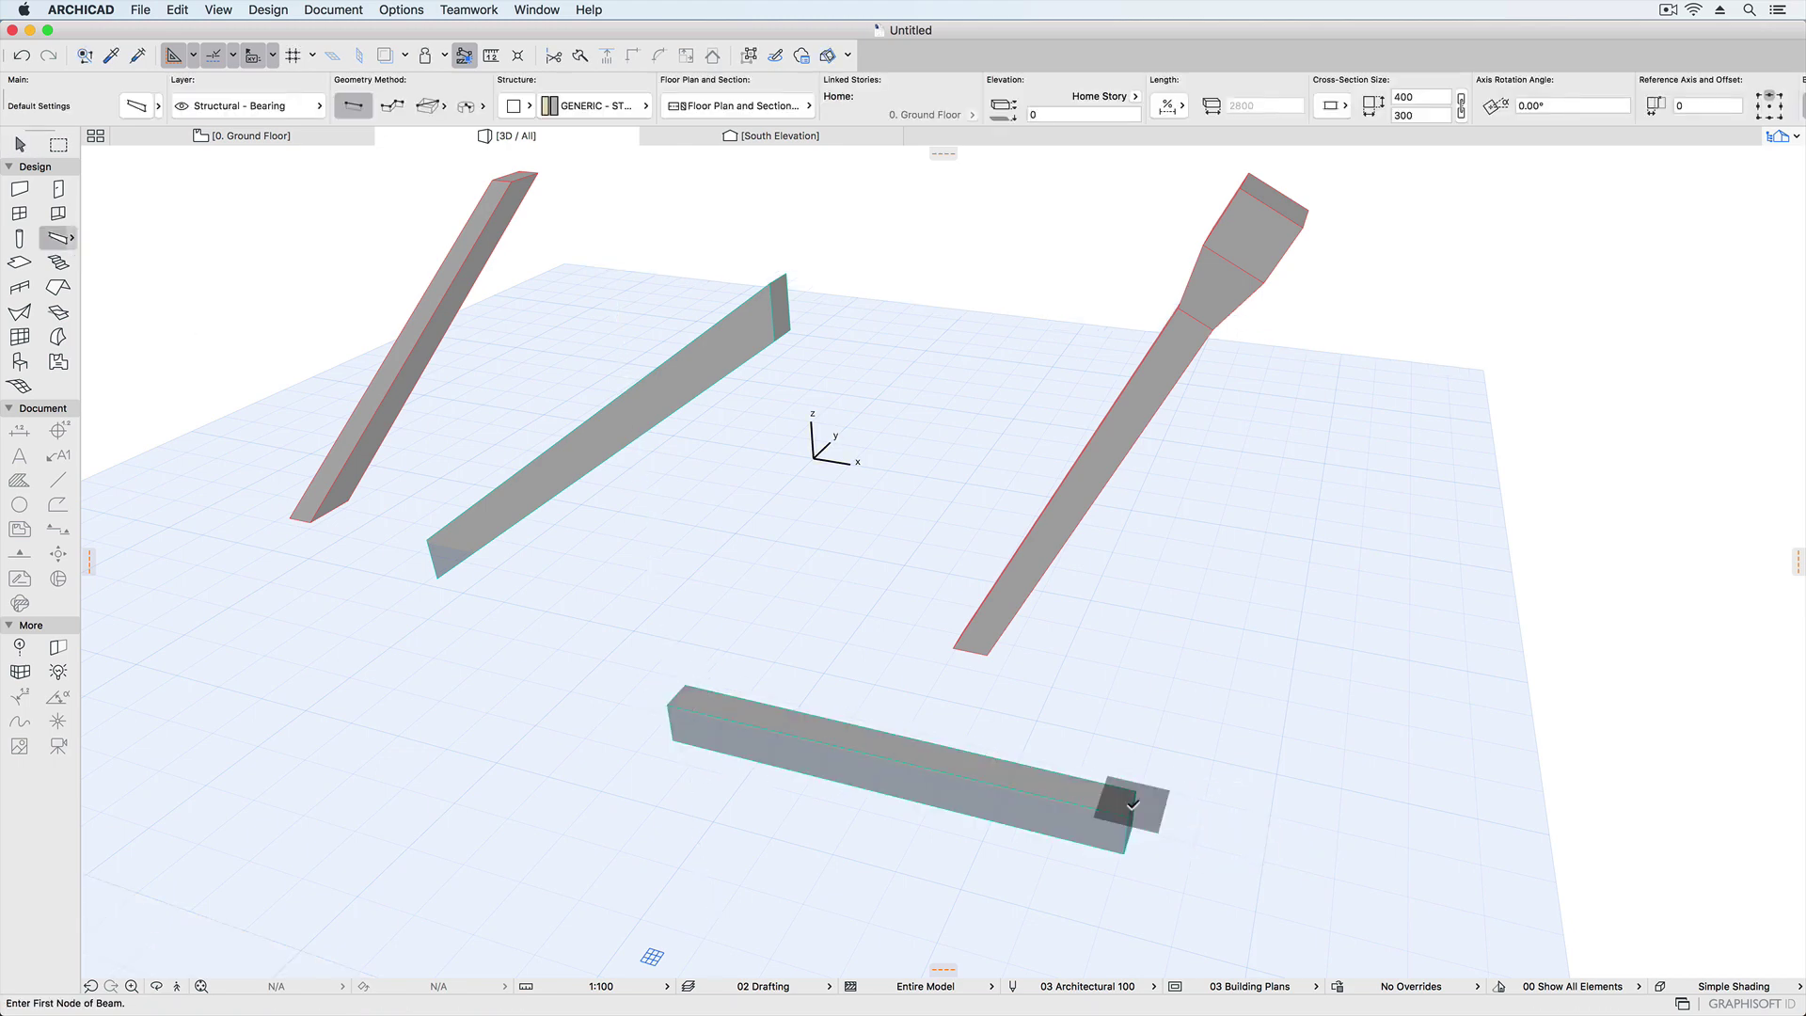
Split the new beam with two nodes on its axis, making segments about 1236, 1837 and 994 long.
left_click(1007, 785, "shift")
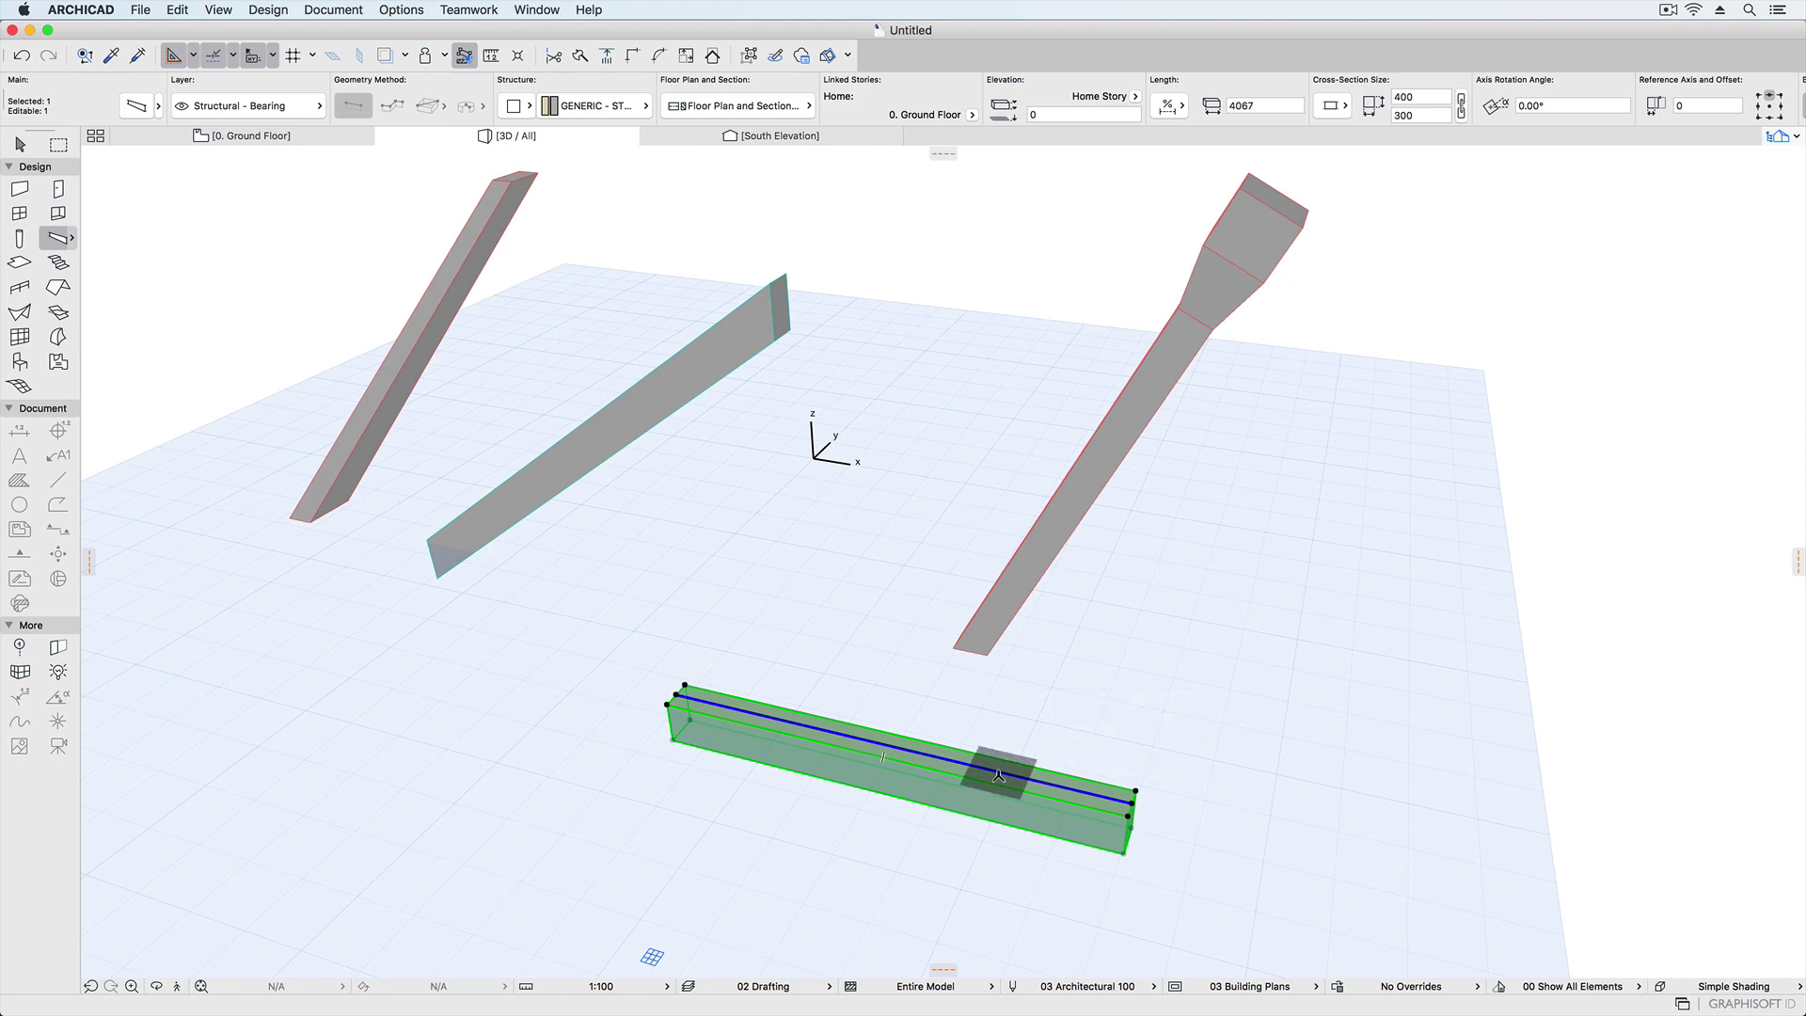
left_click(1017, 776)
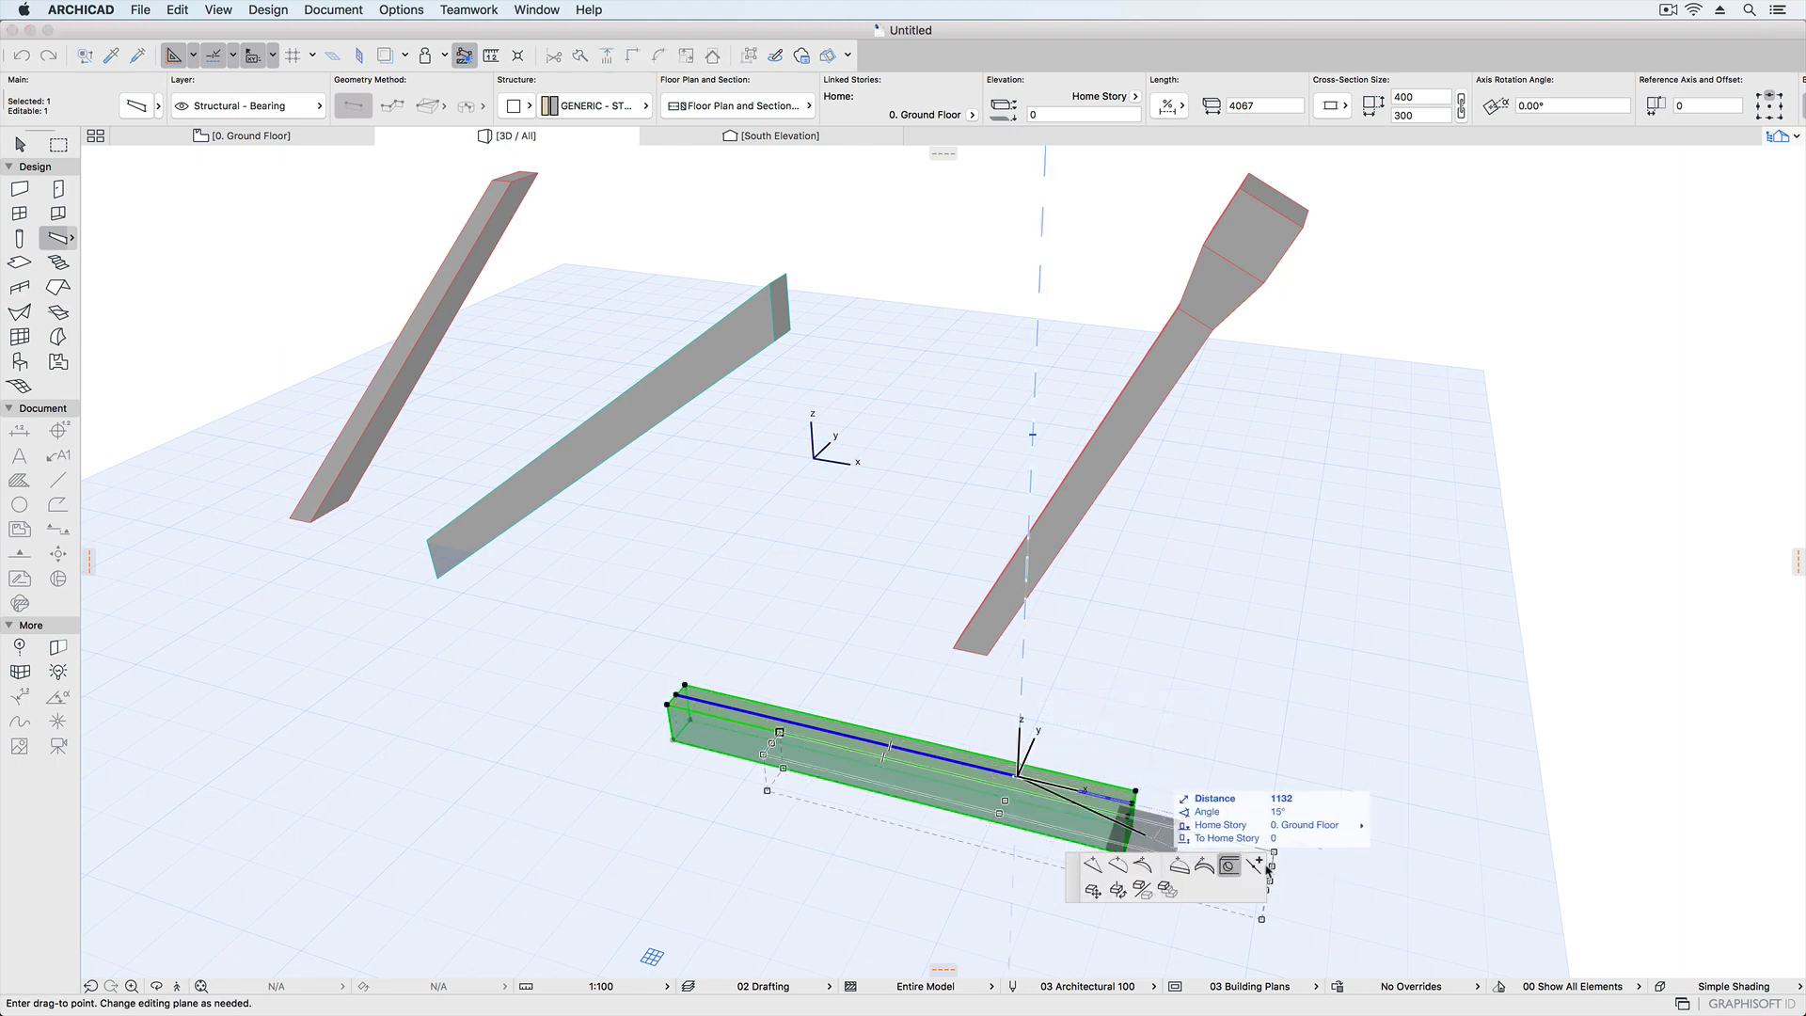
key("Tab")
key("Tab")
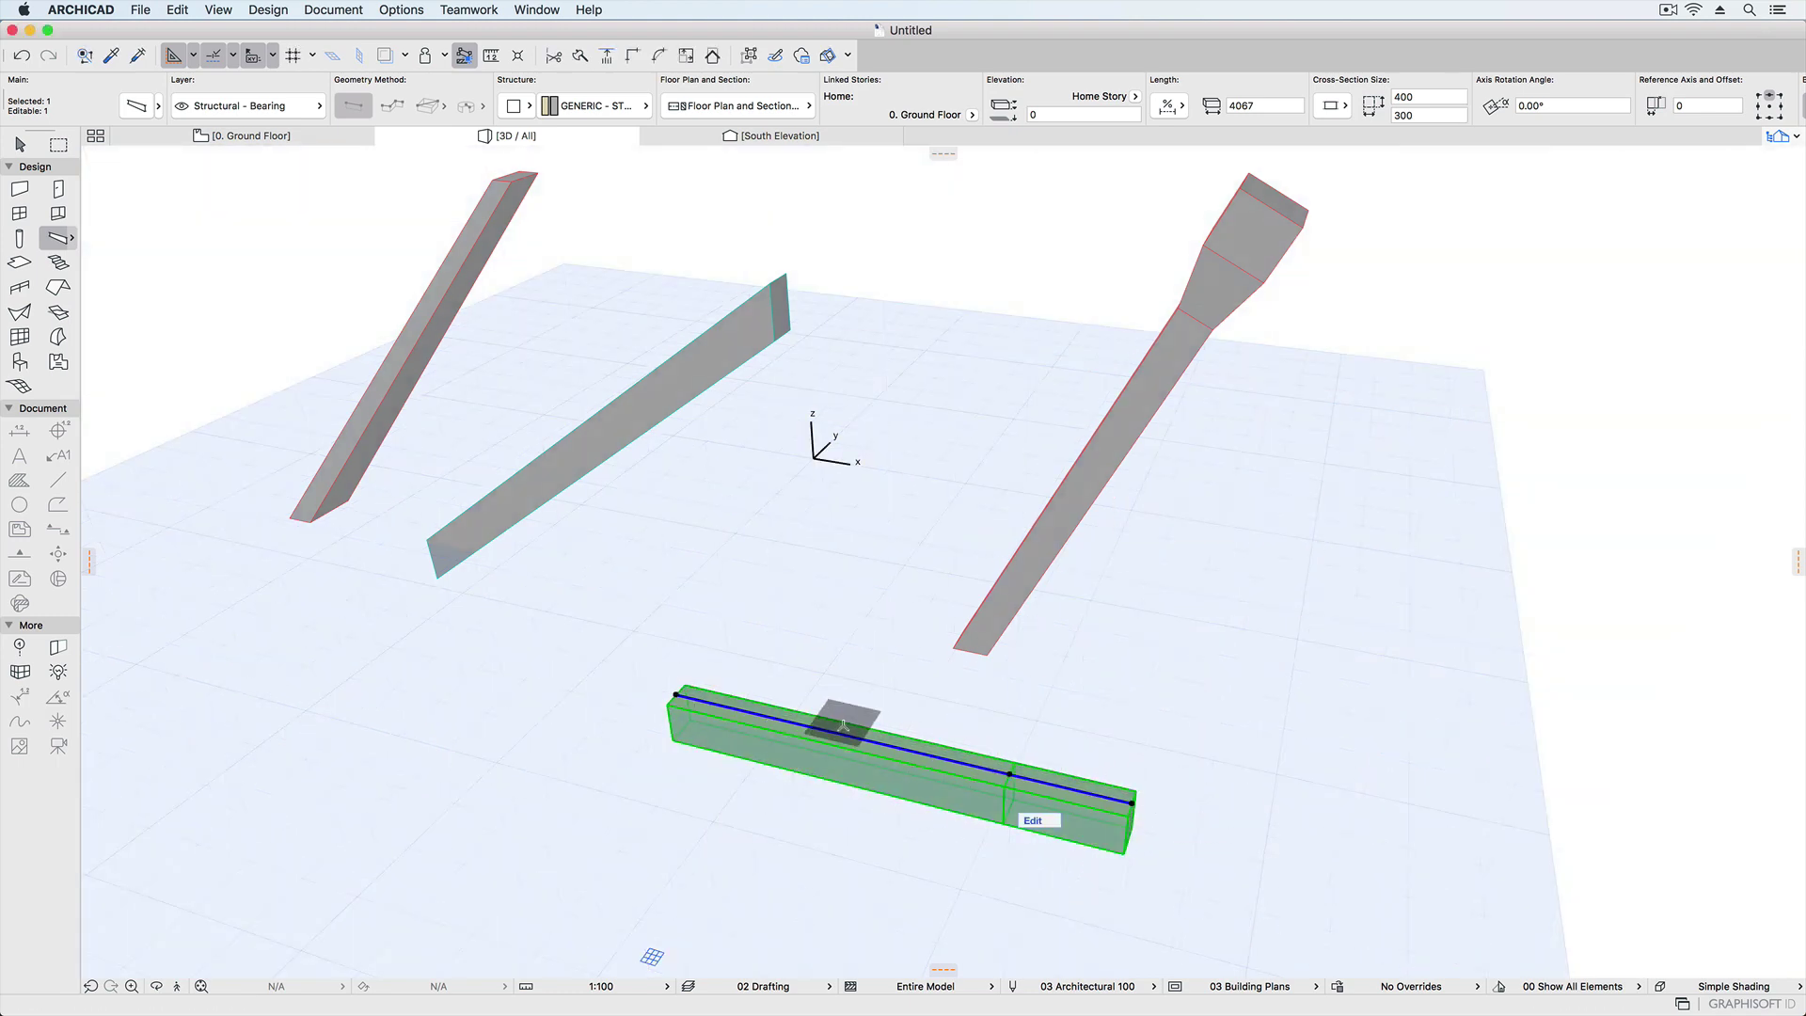
key("Tab")
left_click(805, 729)
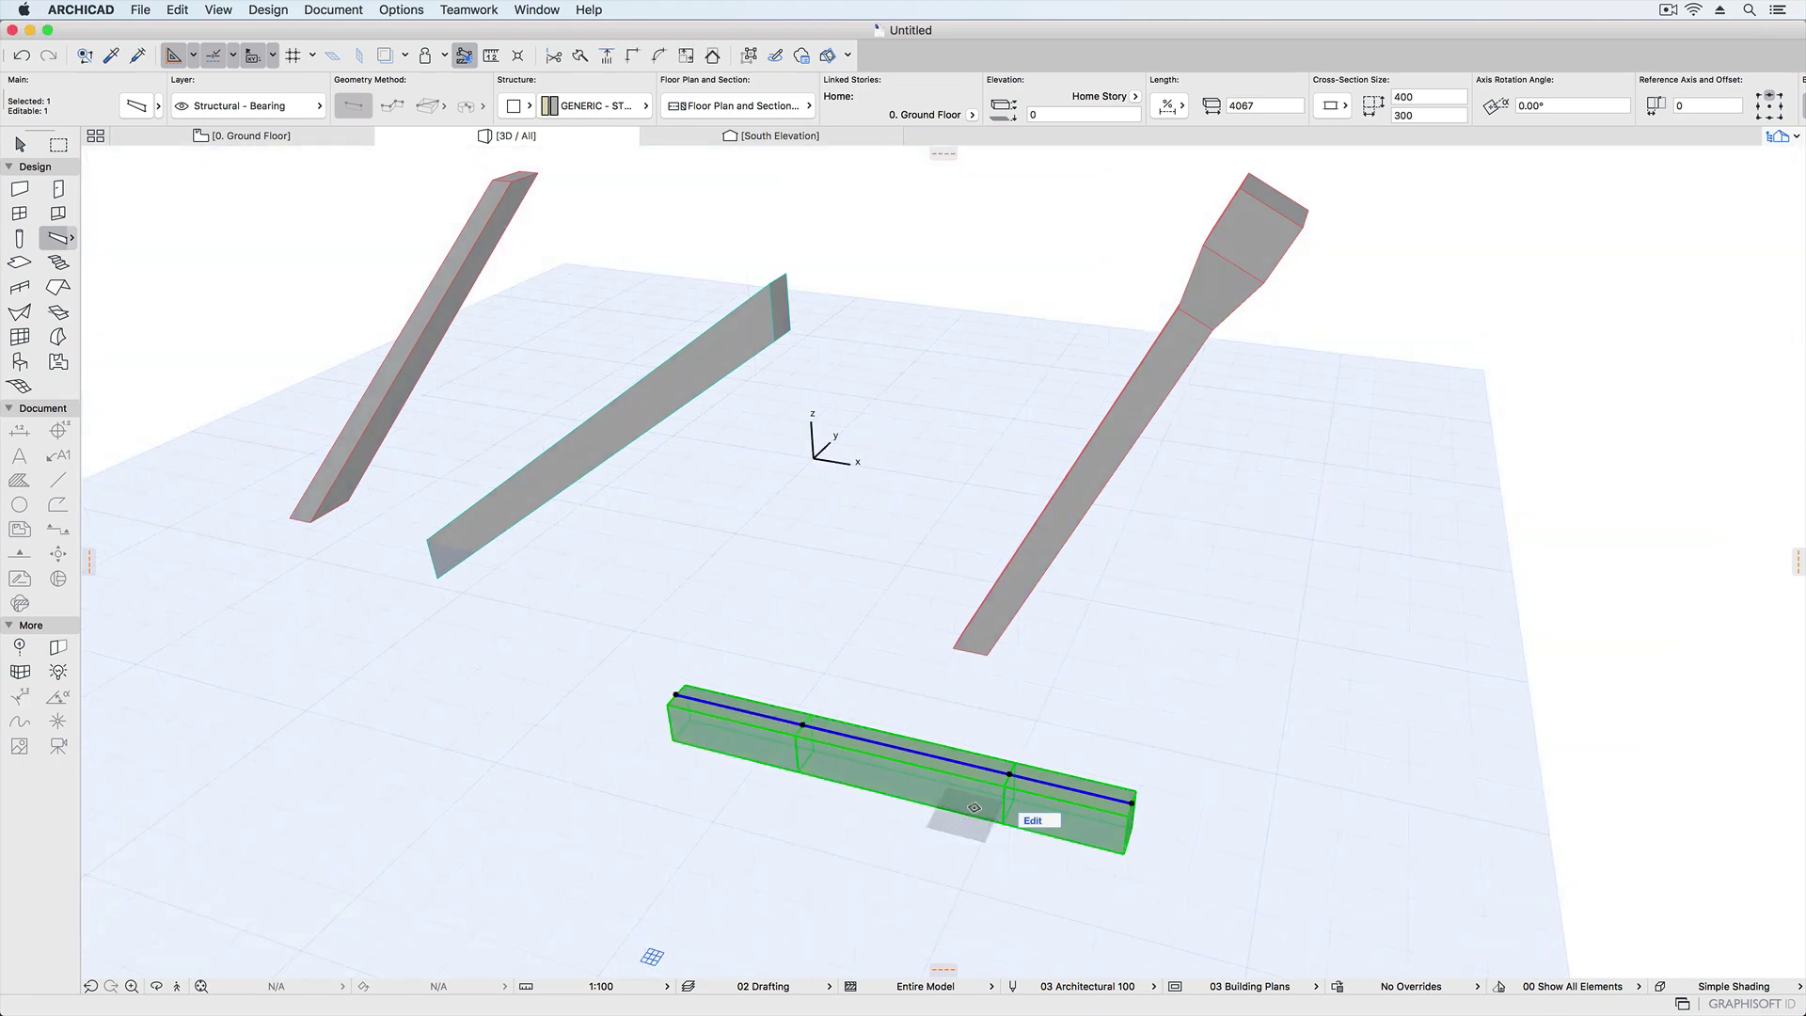
Enter segment editing for the beam and give all three segments the Steel C Section profile.
left_click(1031, 820)
left_click(1019, 811)
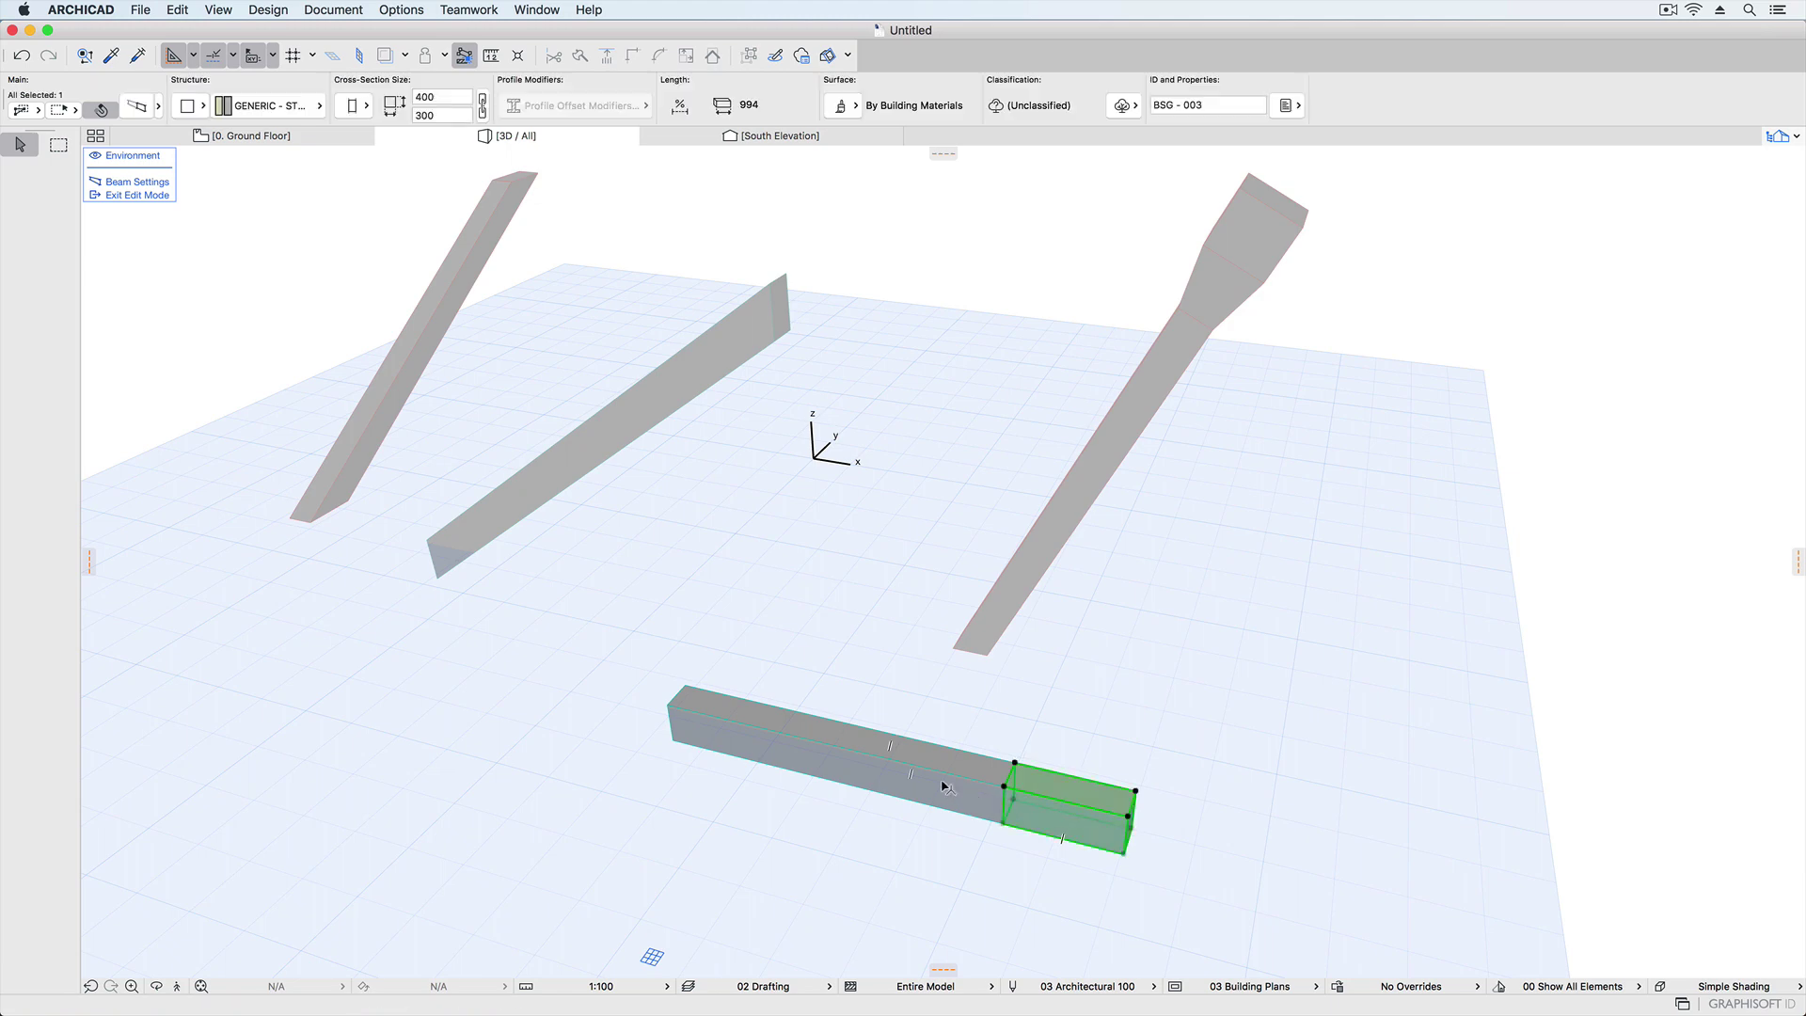
left_click(960, 779, "shift")
left_click(799, 740, "shift")
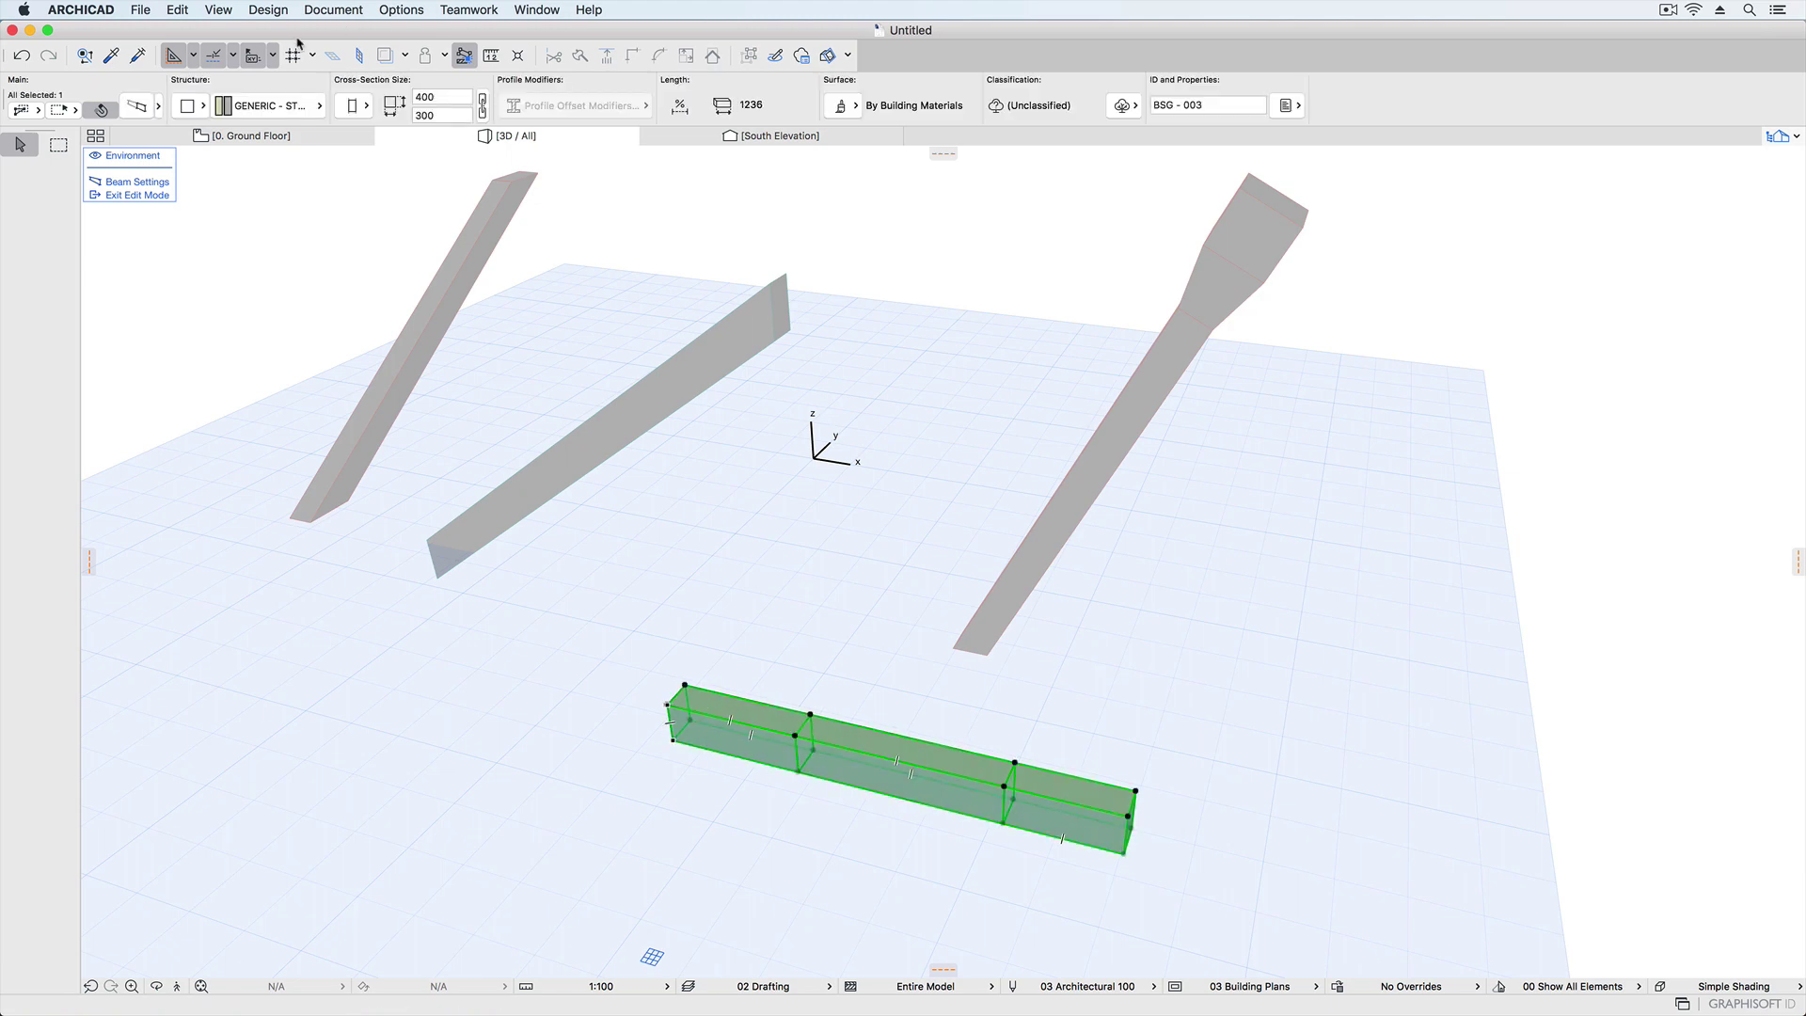
left_click(193, 107)
left_click(241, 133)
left_click(272, 110)
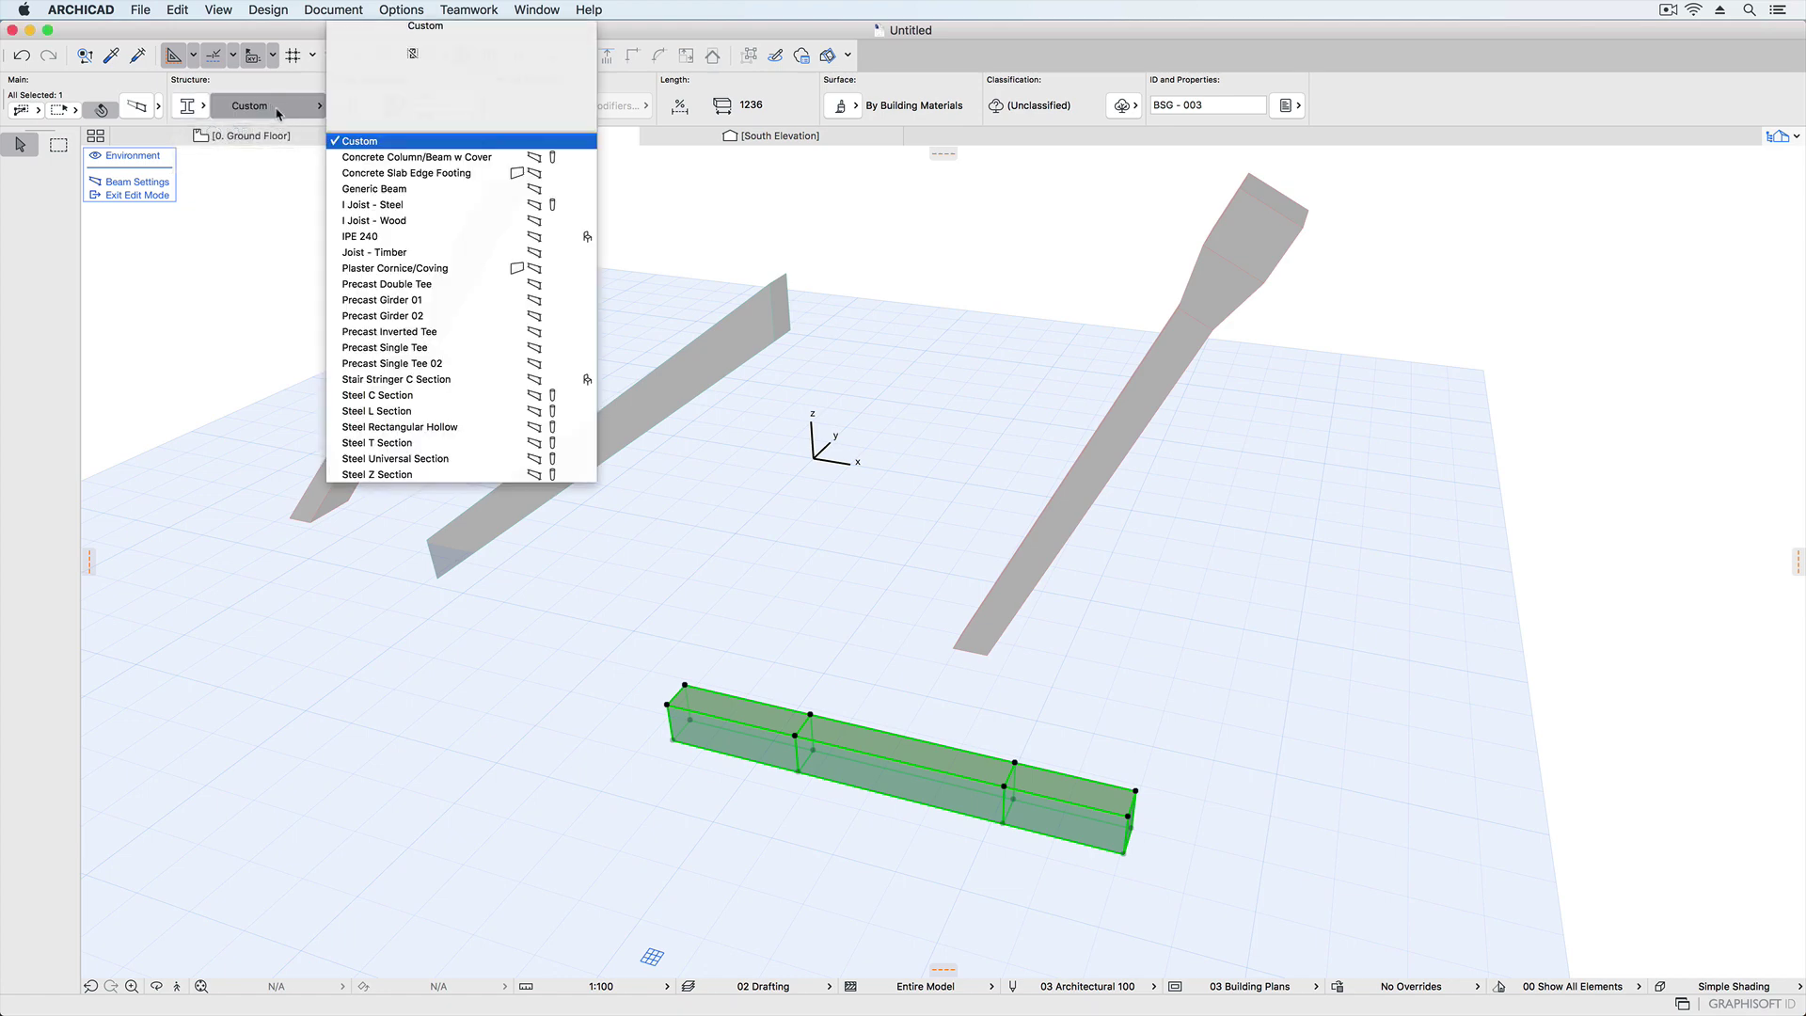
left_click(469, 396)
Set the cross-section height of the beam's 994 long end segment to 200.
middle_click_drag(1049, 814, 1055, 852, "shift")
scroll(1053, 845, "up", 6)
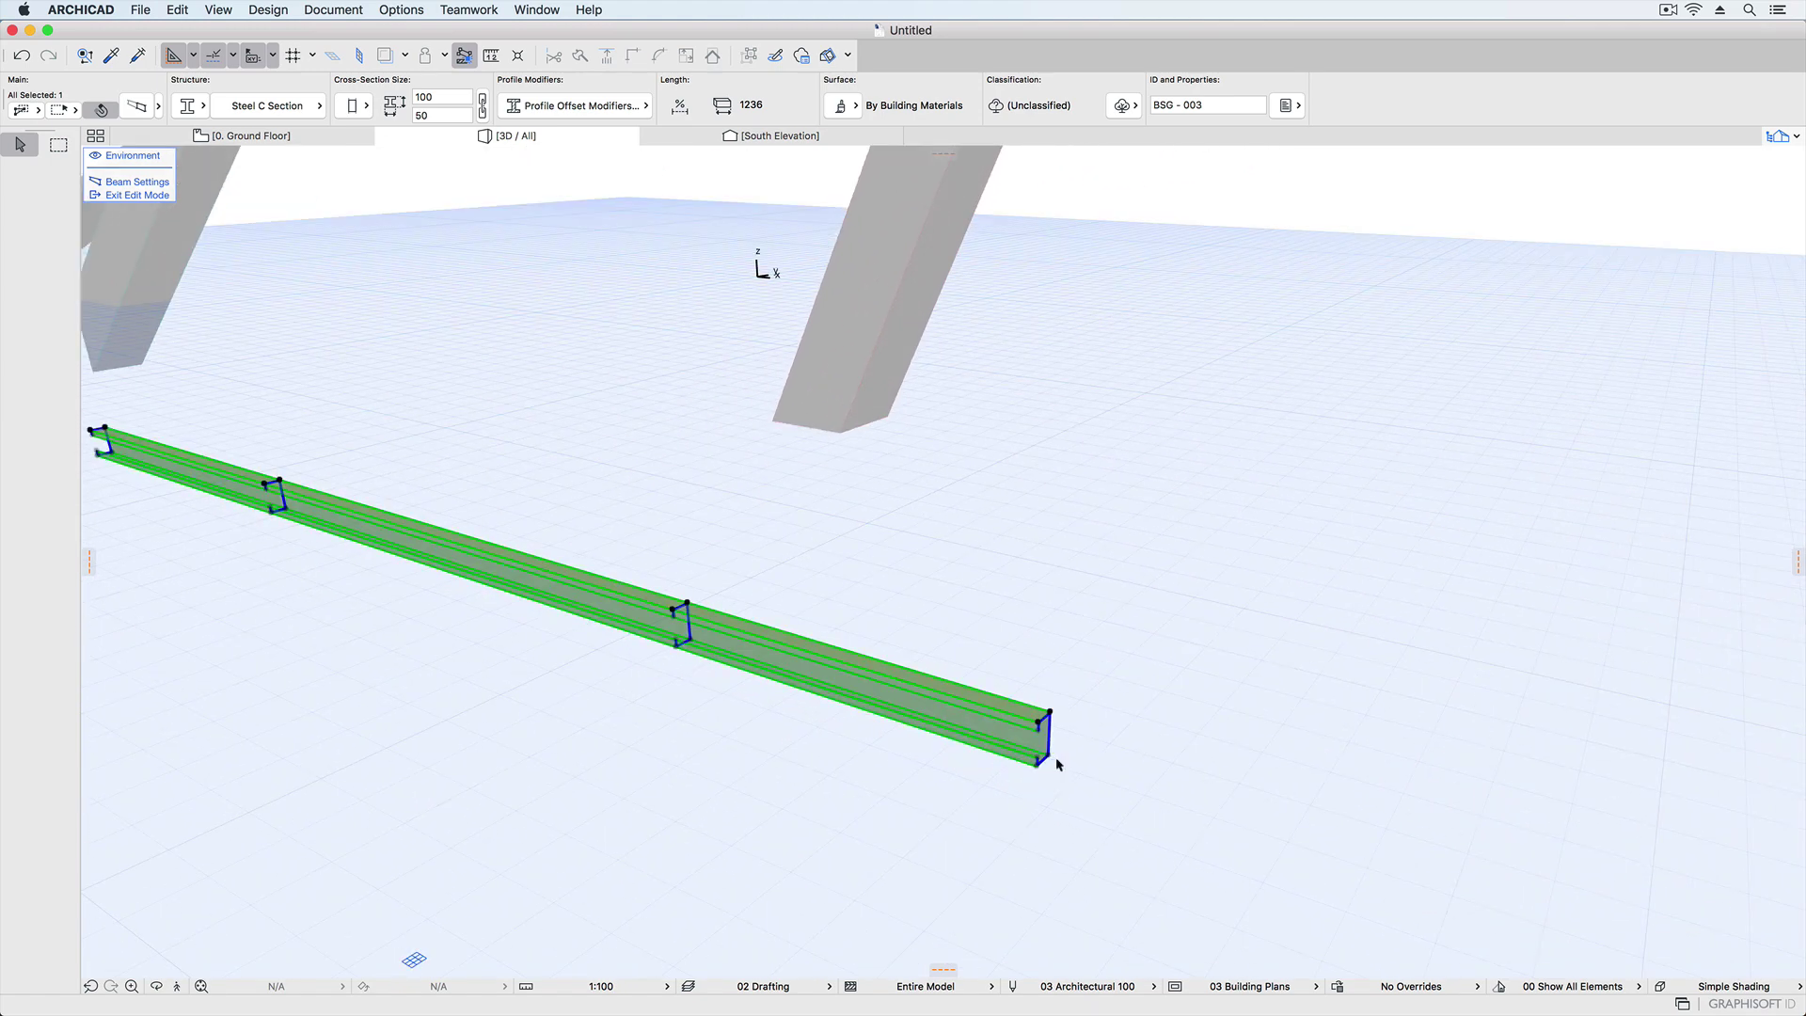
left_click(1085, 770)
left_click(1002, 721)
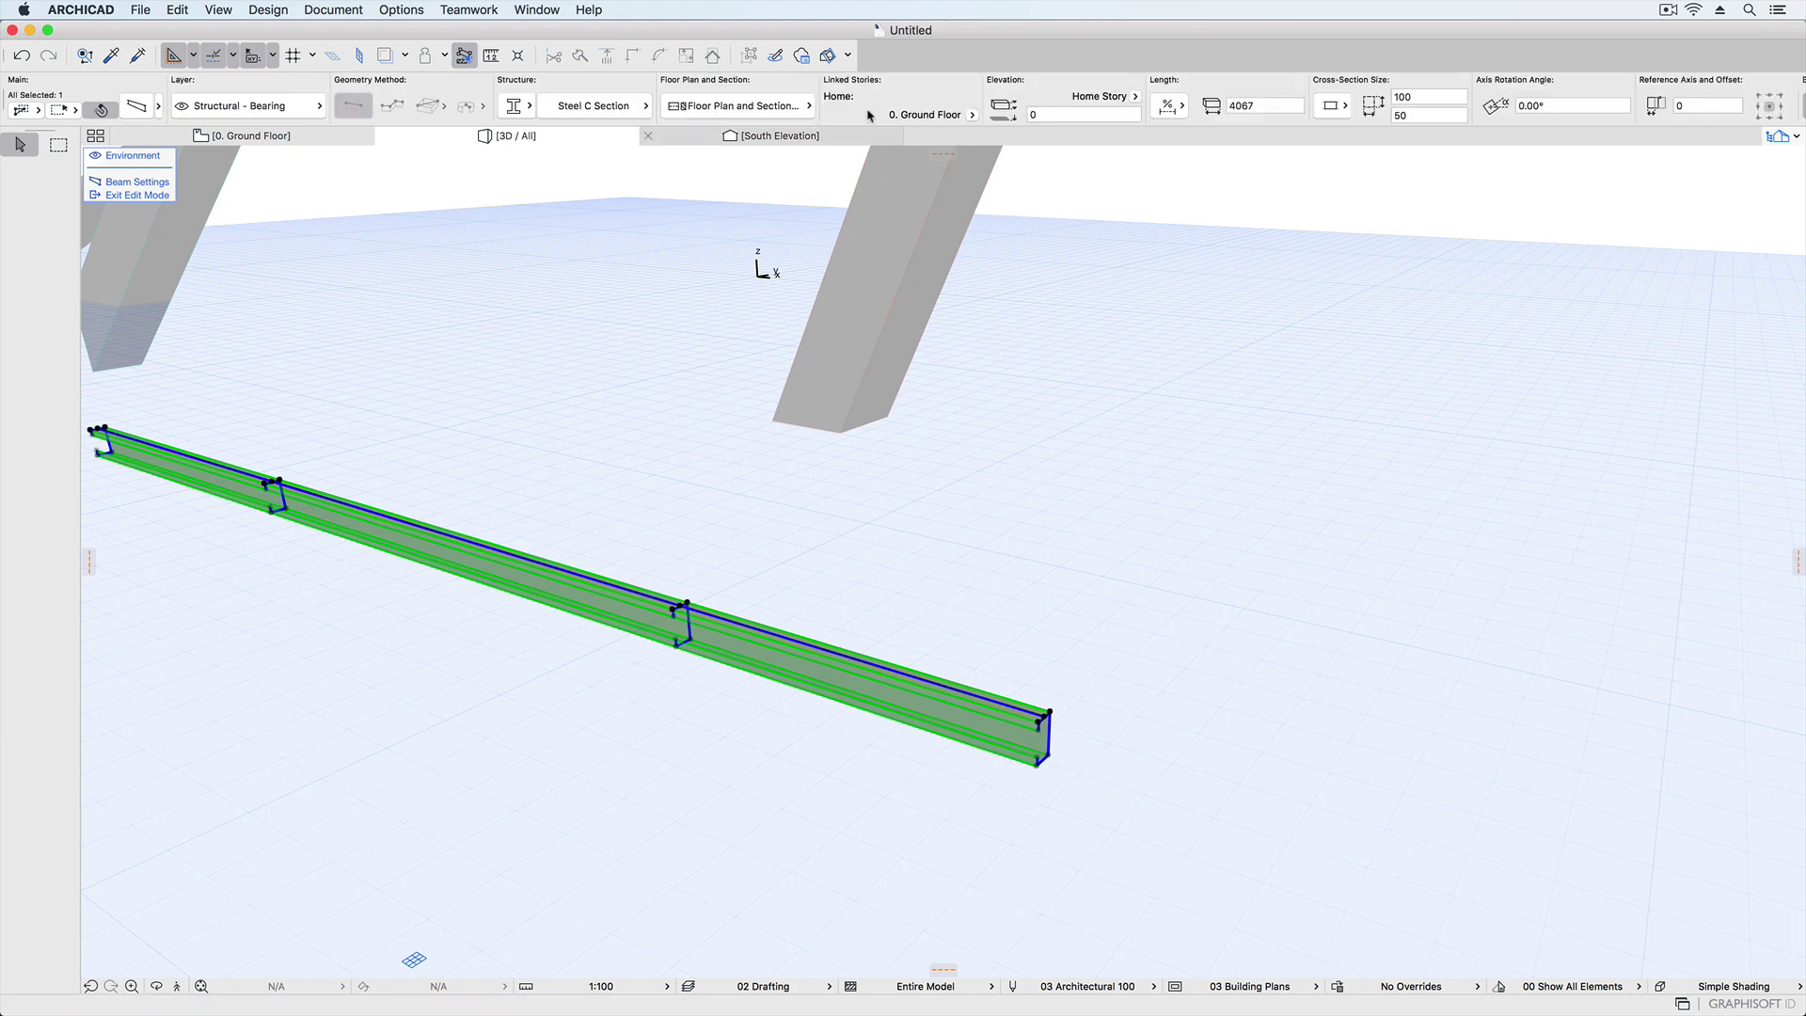
left_click(766, 504)
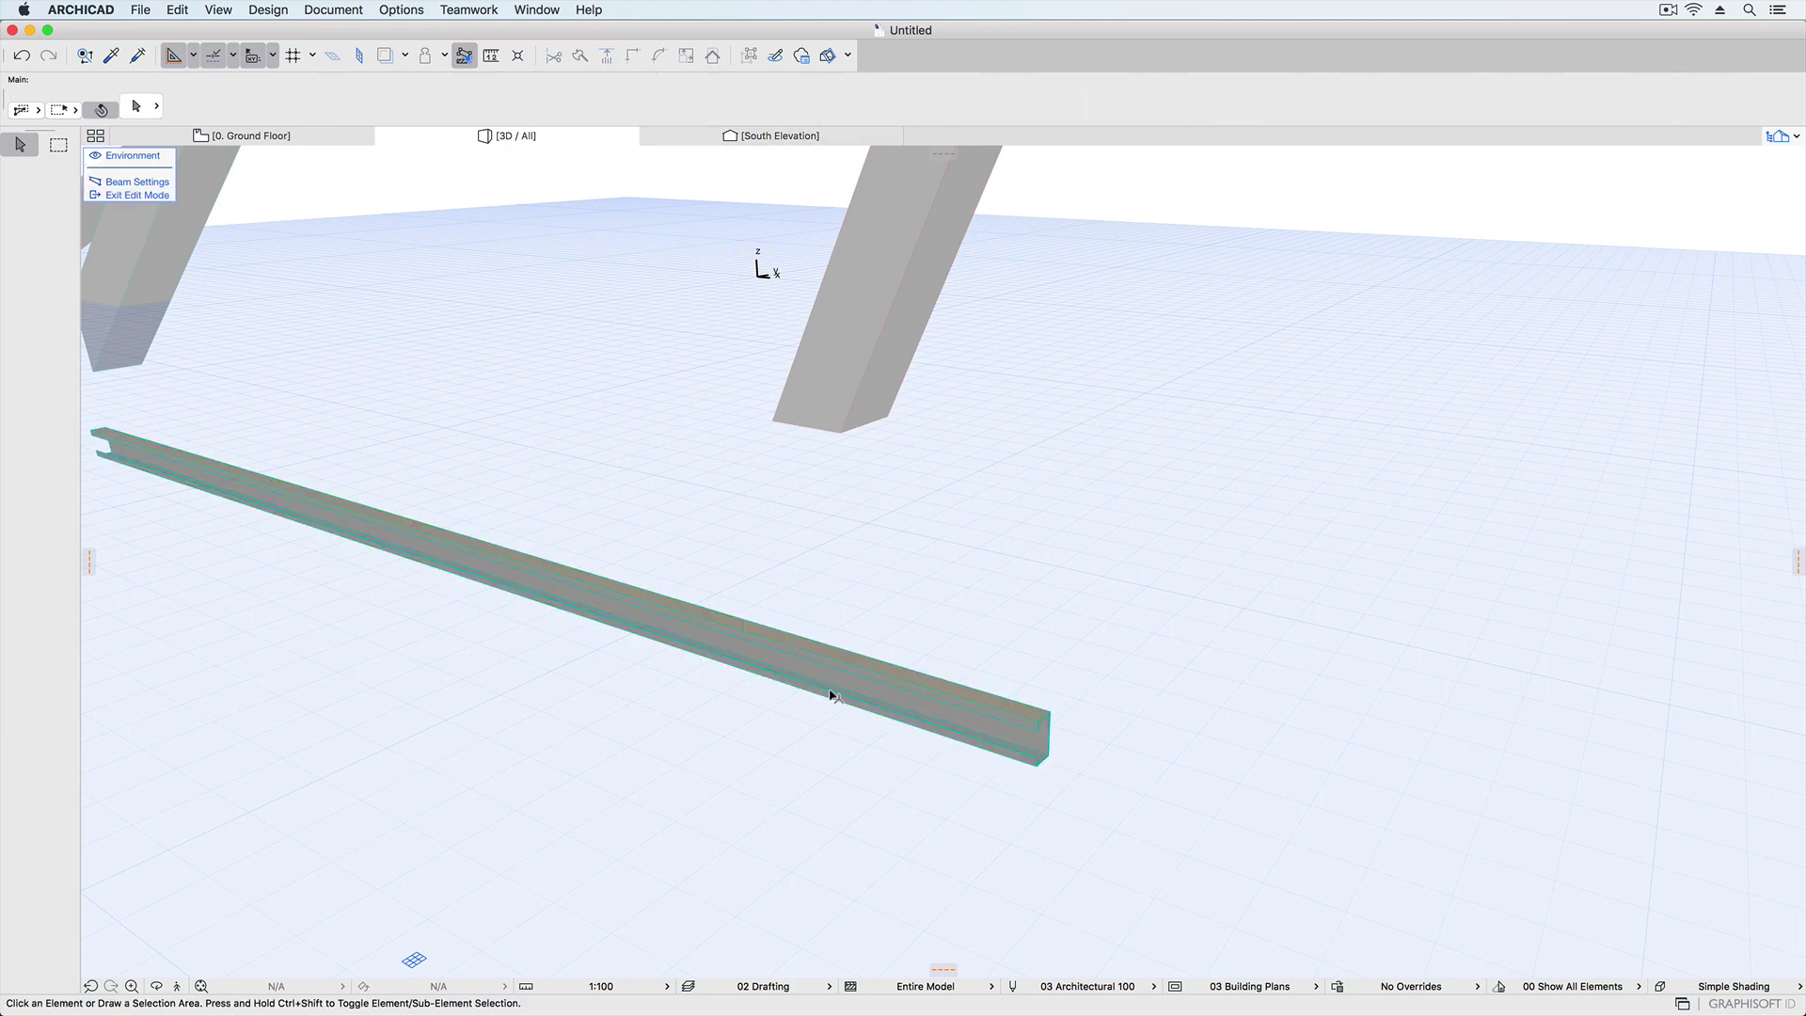
left_click(834, 690)
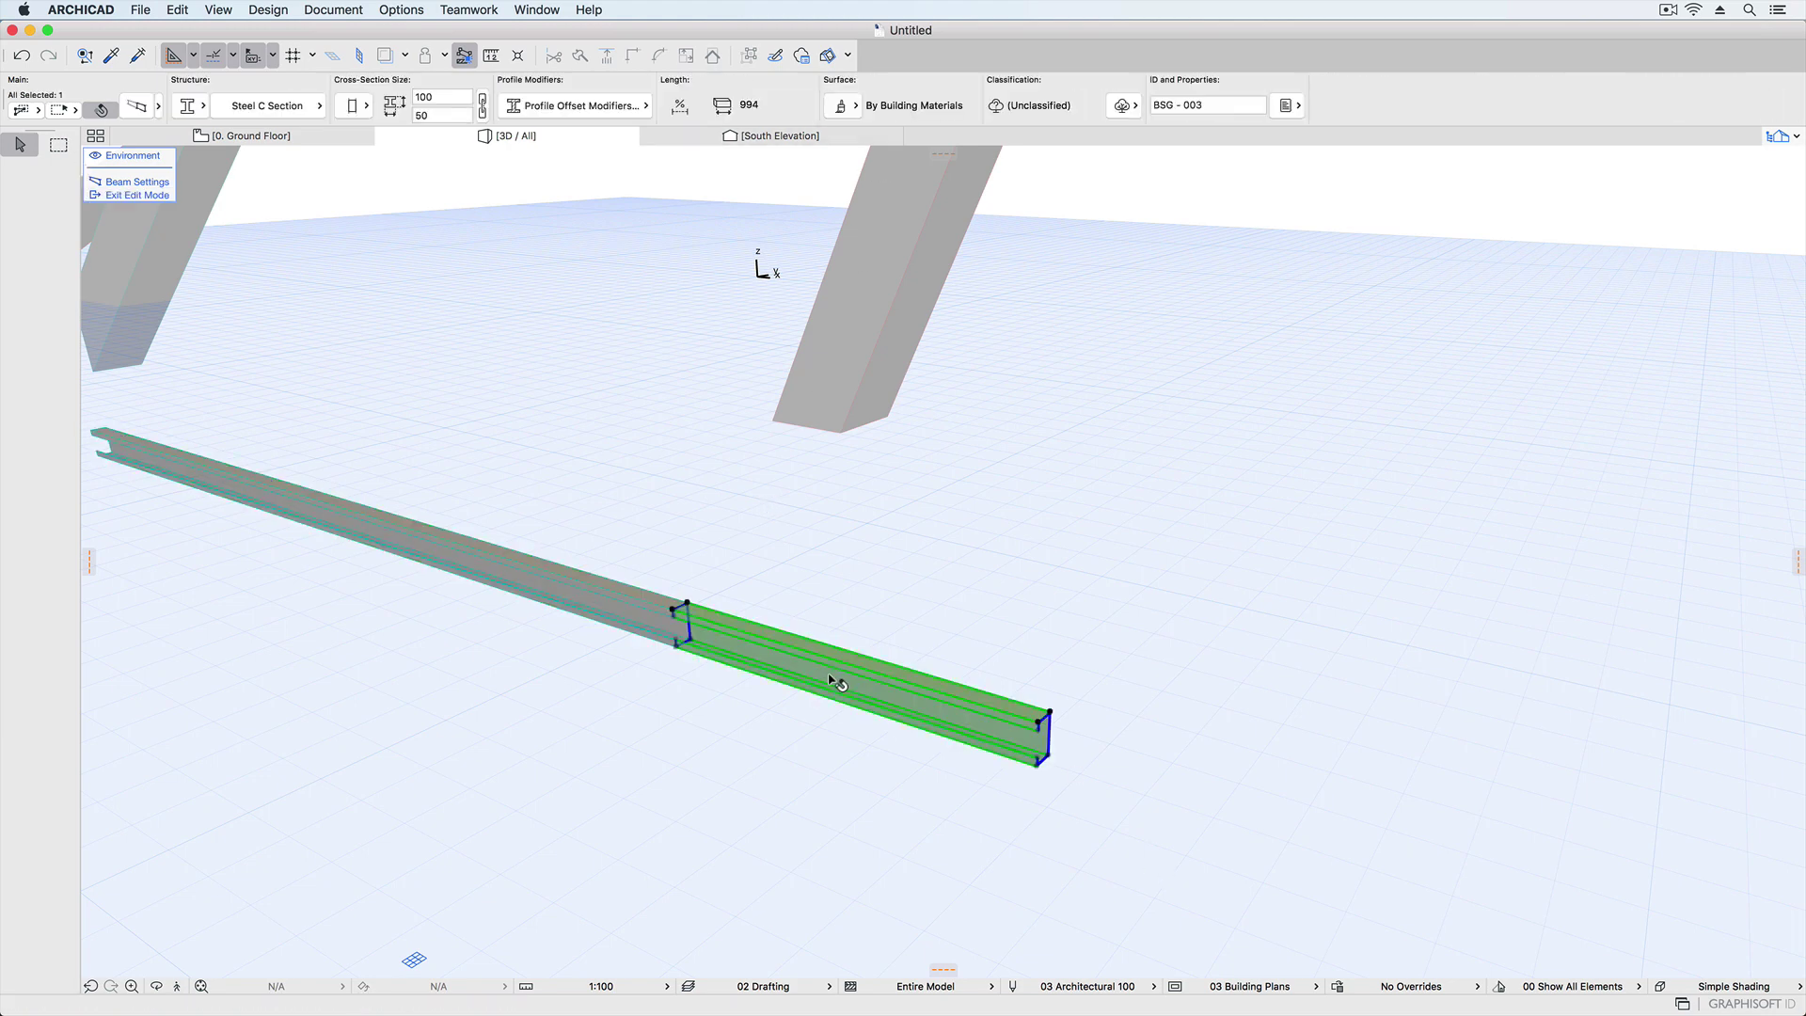
left_click(421, 97)
type("200")
key("Tab")
Make the beam's middle segment tapered with an end height of 200, and deselect it.
left_click(630, 633)
left_click(365, 105)
left_click(377, 133)
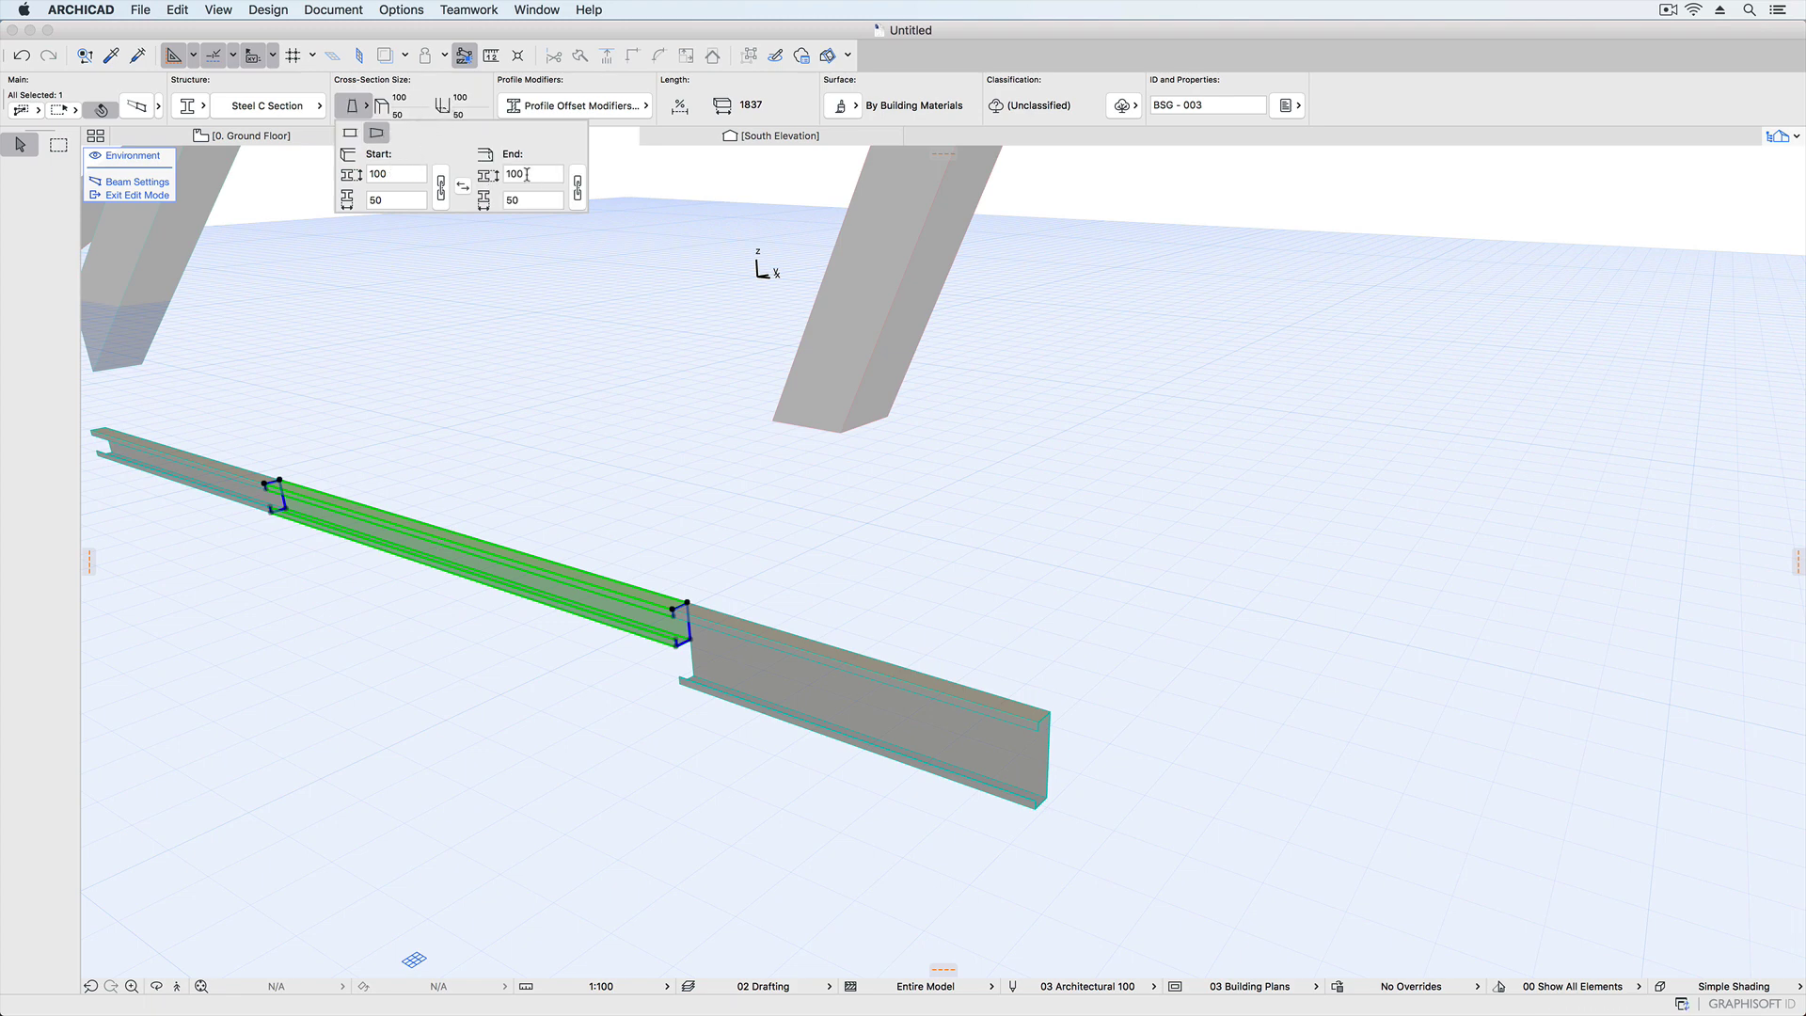
left_click(526, 174)
key("super+a")
type("200")
key("Return")
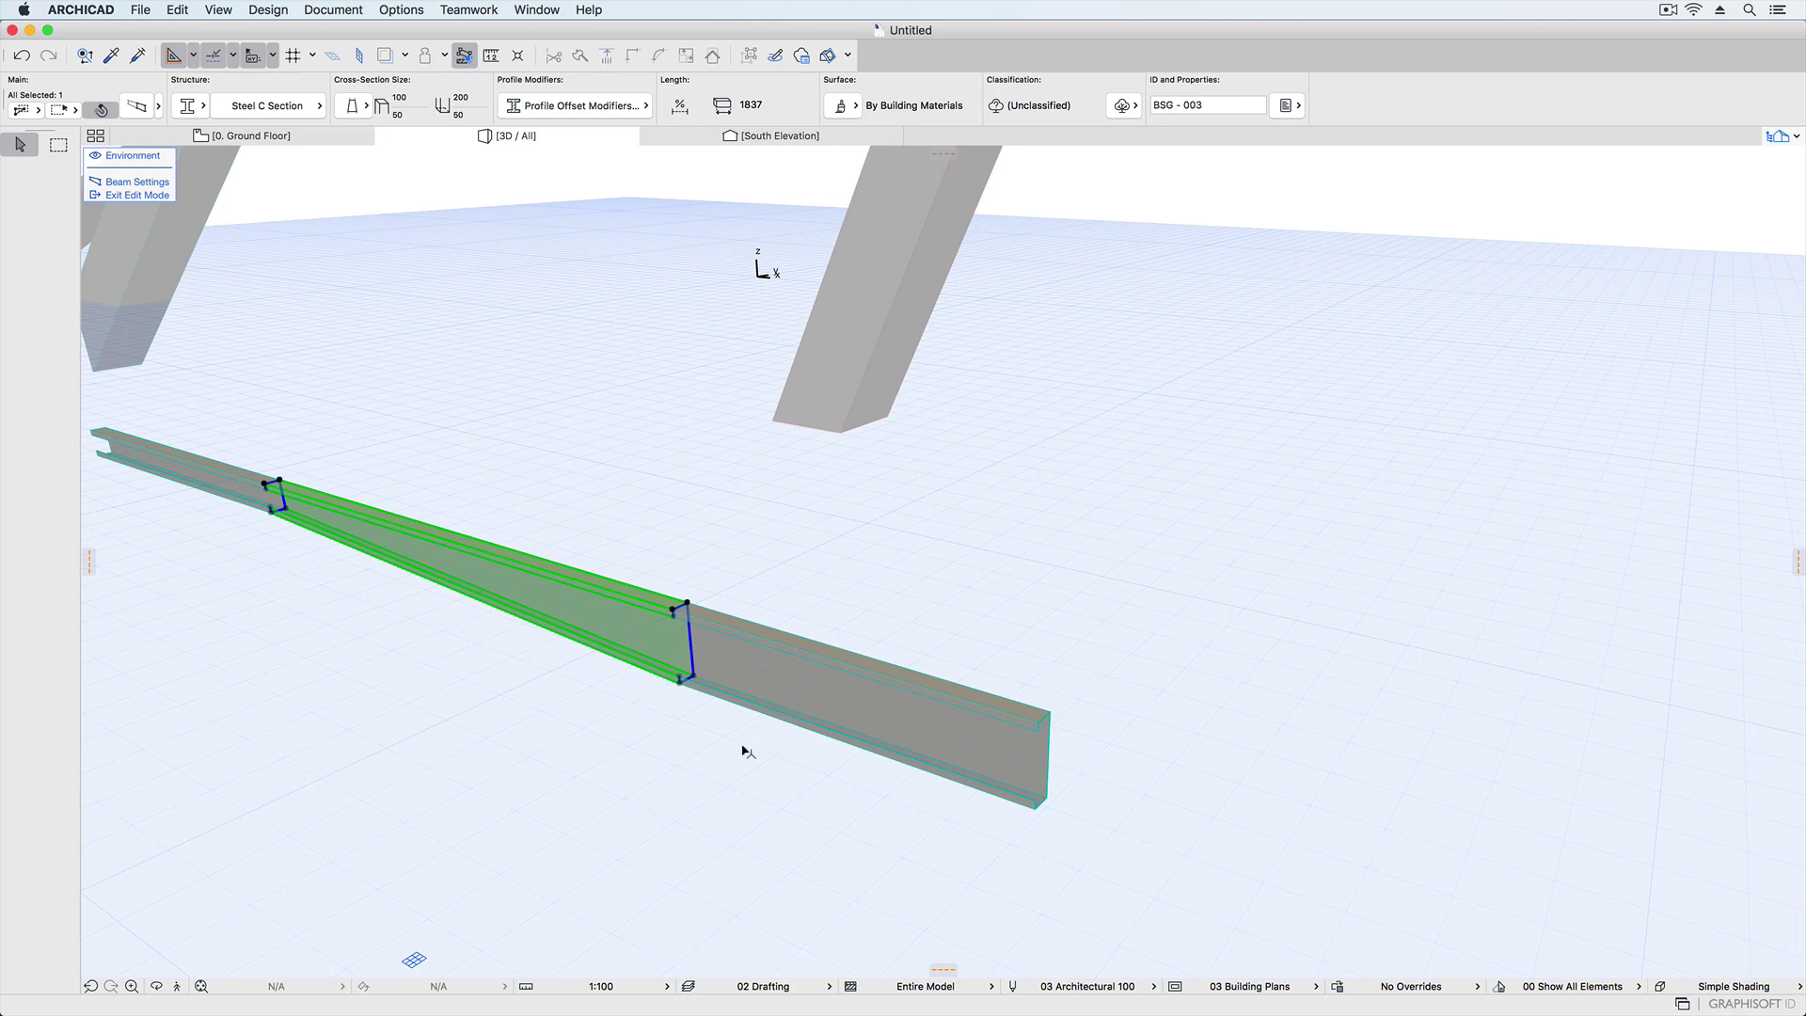
left_click(702, 763)
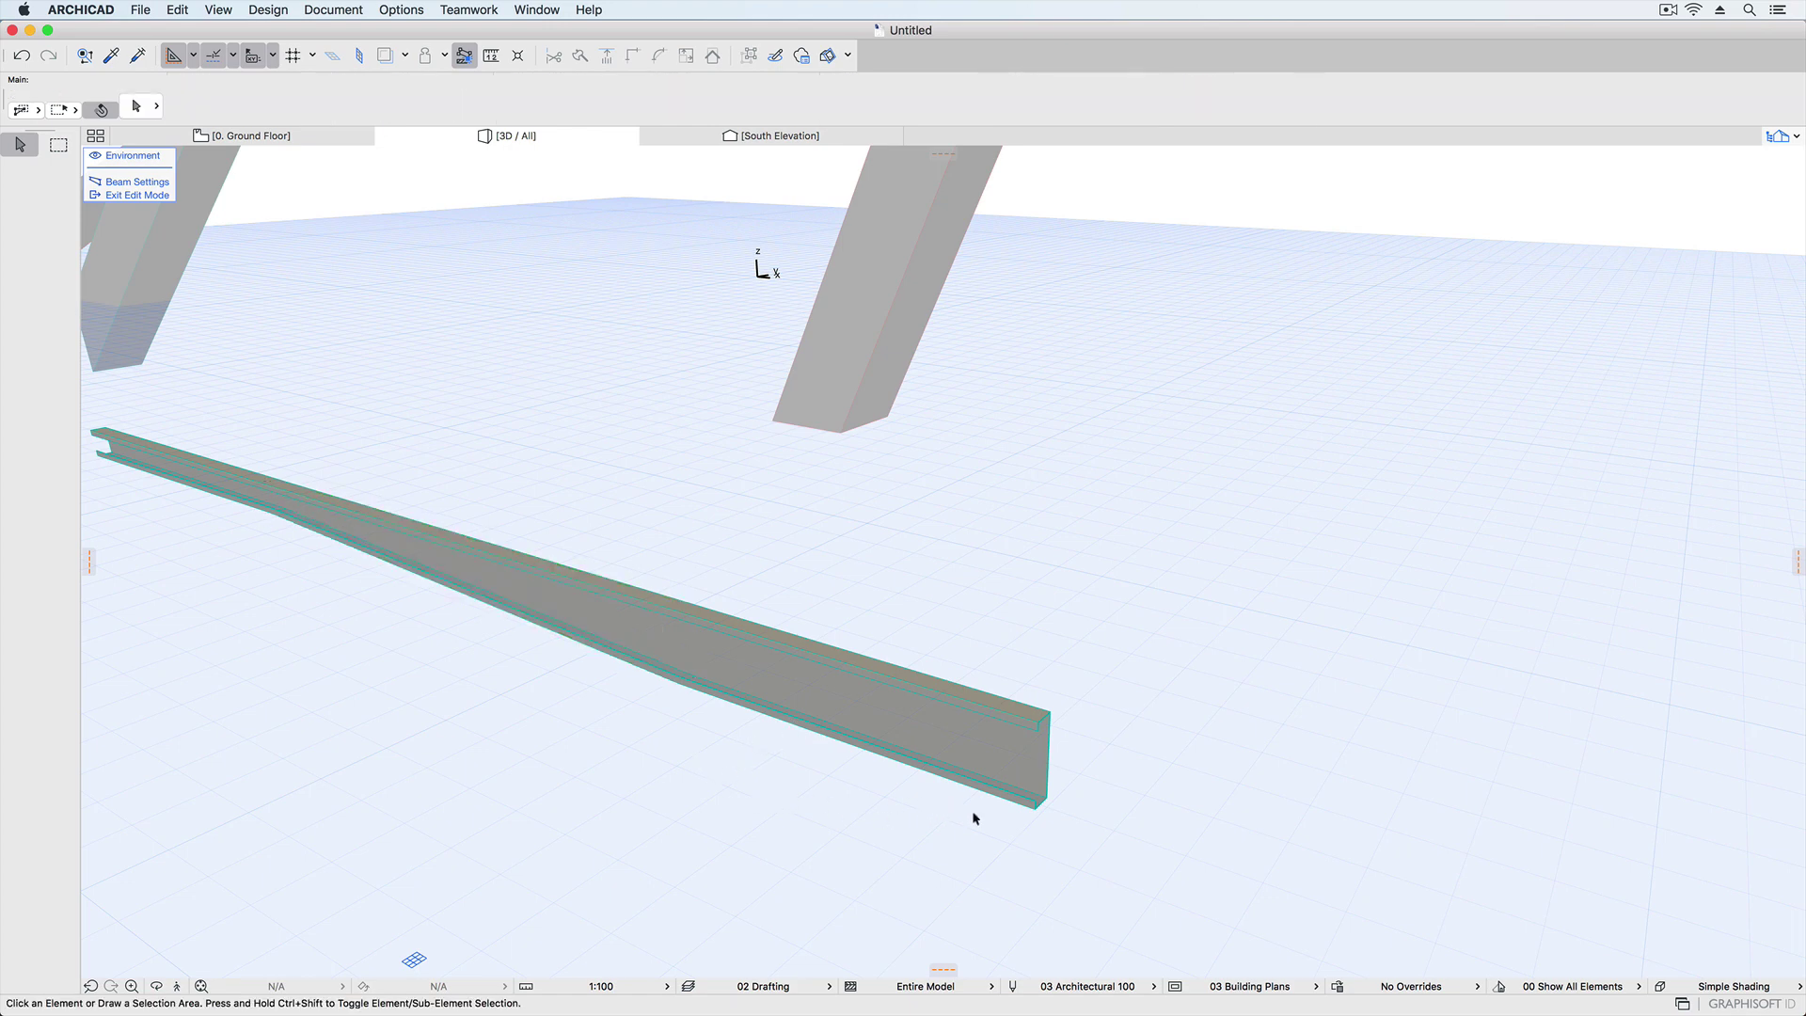
Thicken the steel C profile of the beam's 994 long end segment to about 11, and deselect the segment.
middle_click_drag(1042, 834, 1004, 786, "shift")
left_click(997, 780)
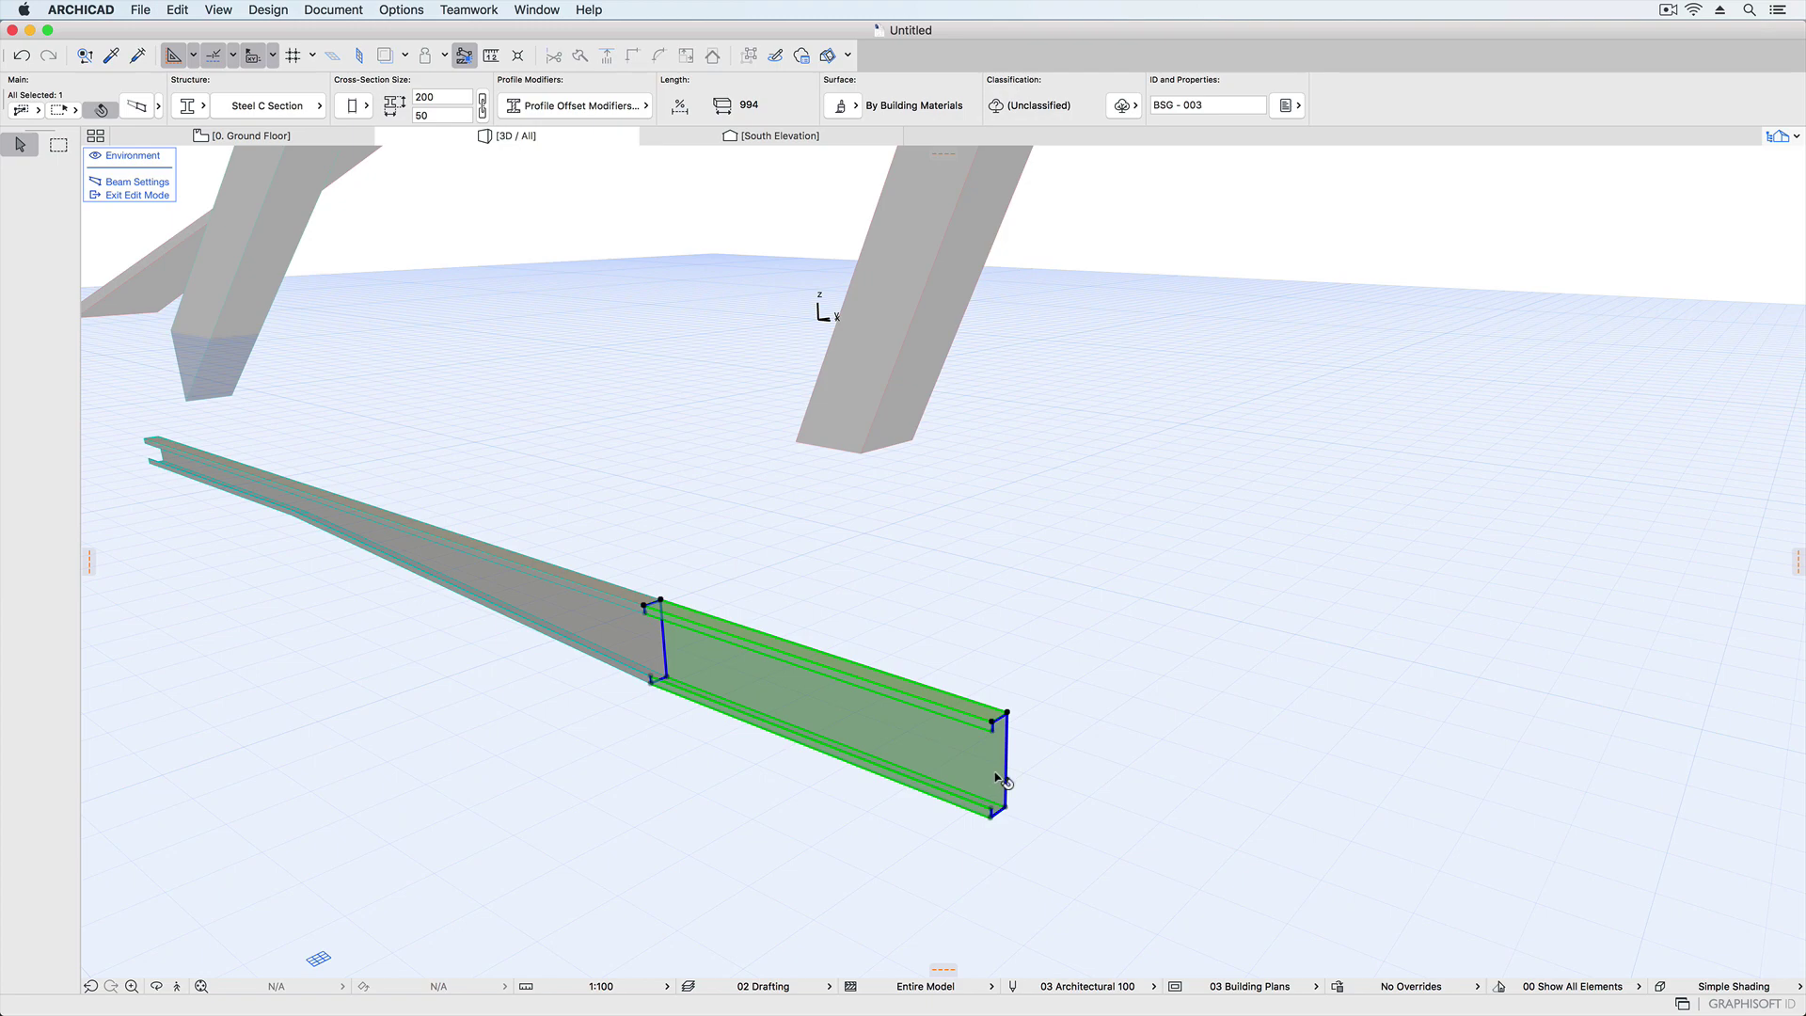
scroll(1002, 781, "up", 10)
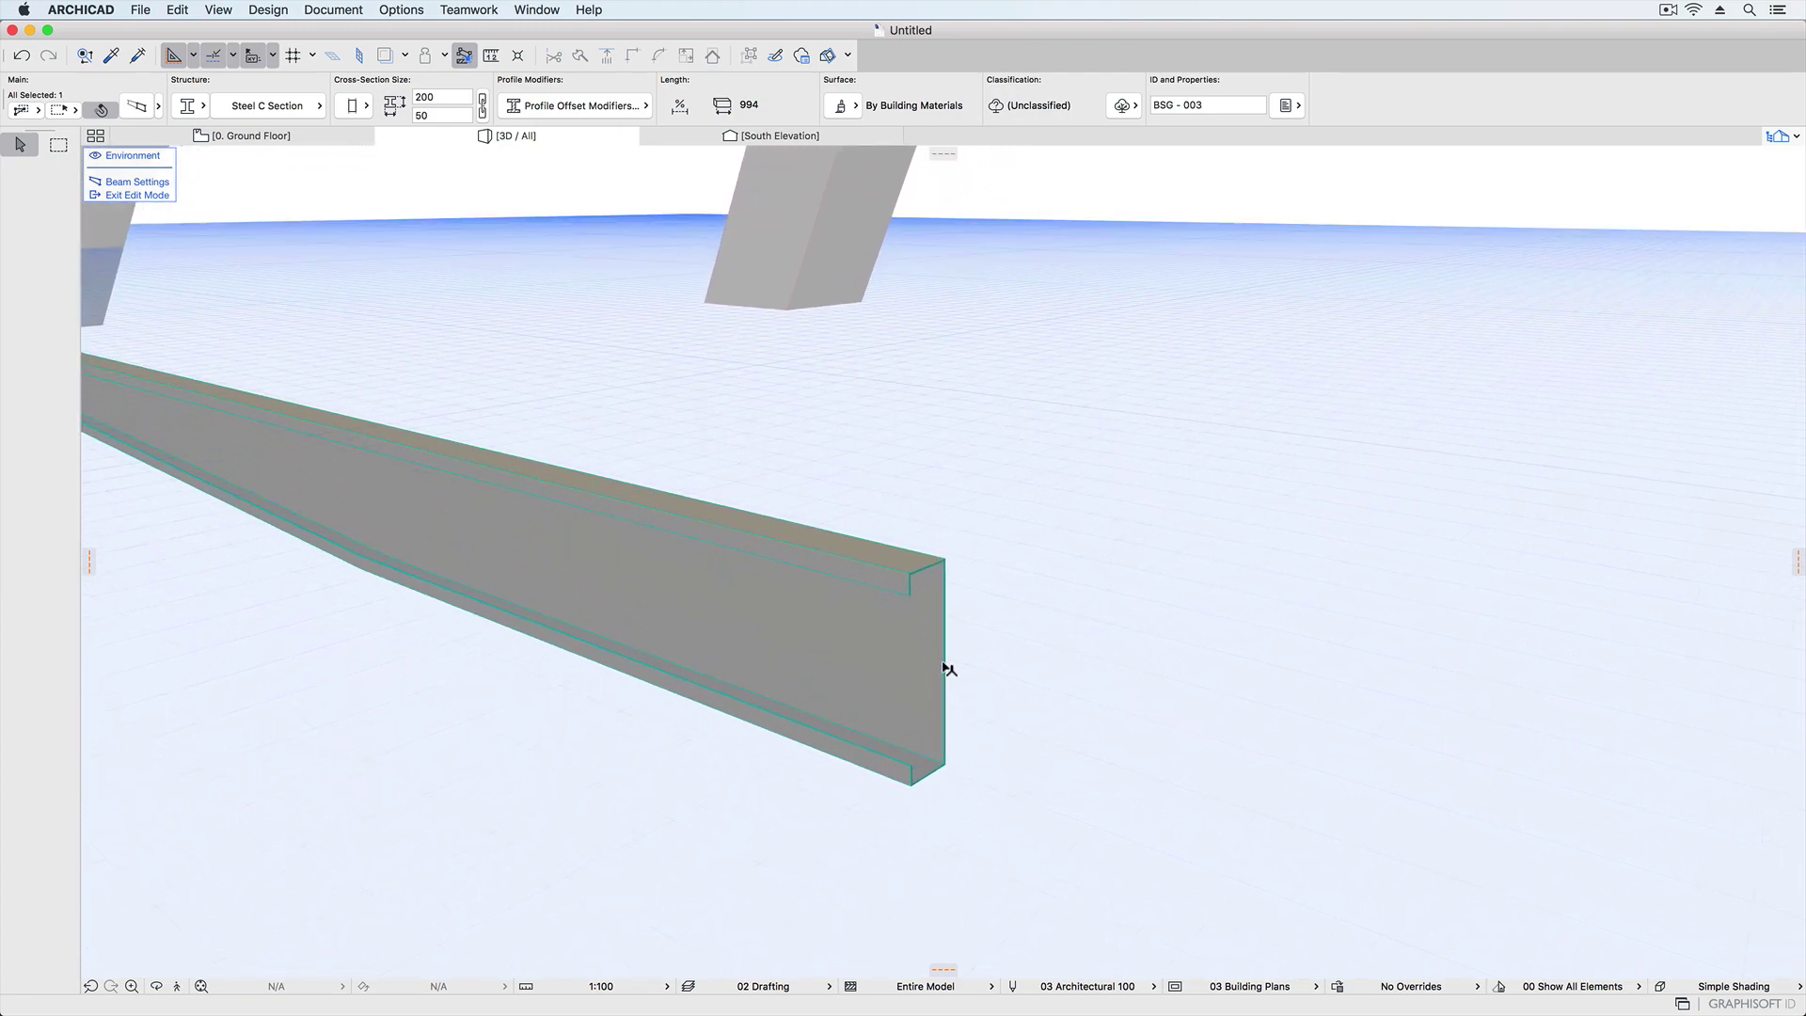
scroll(948, 668, "up", 8)
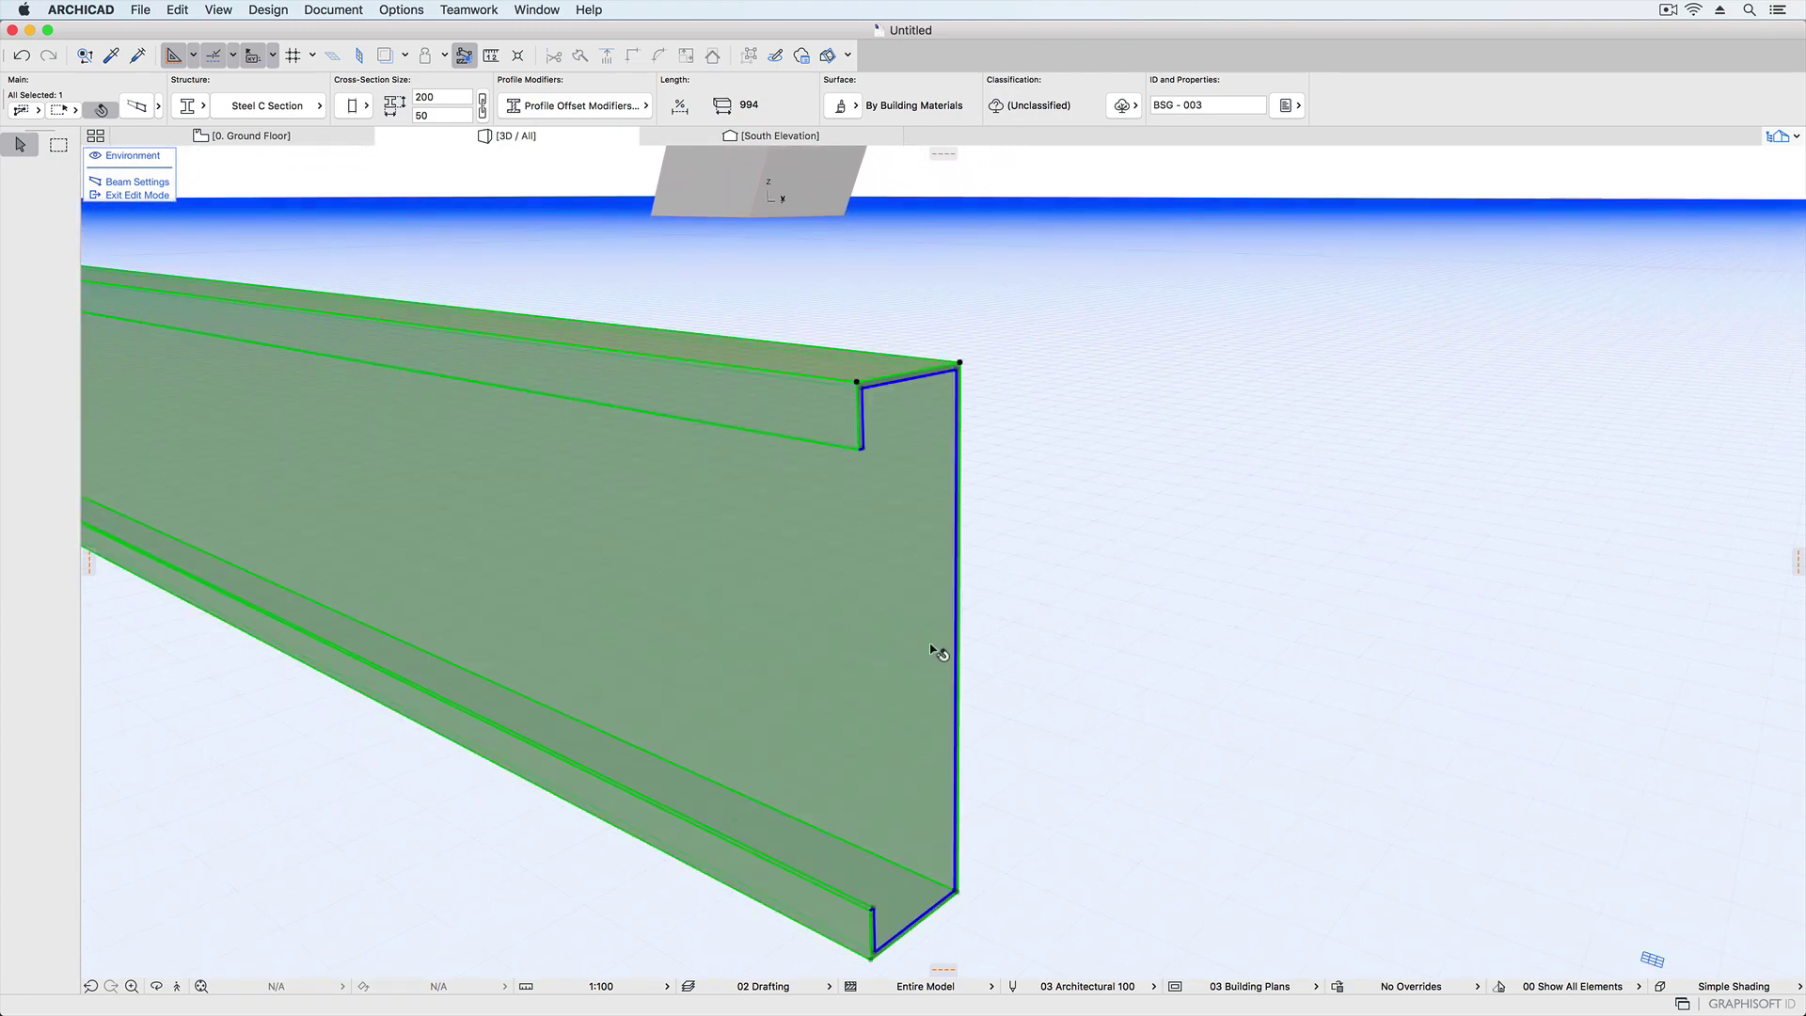
left_click(907, 385)
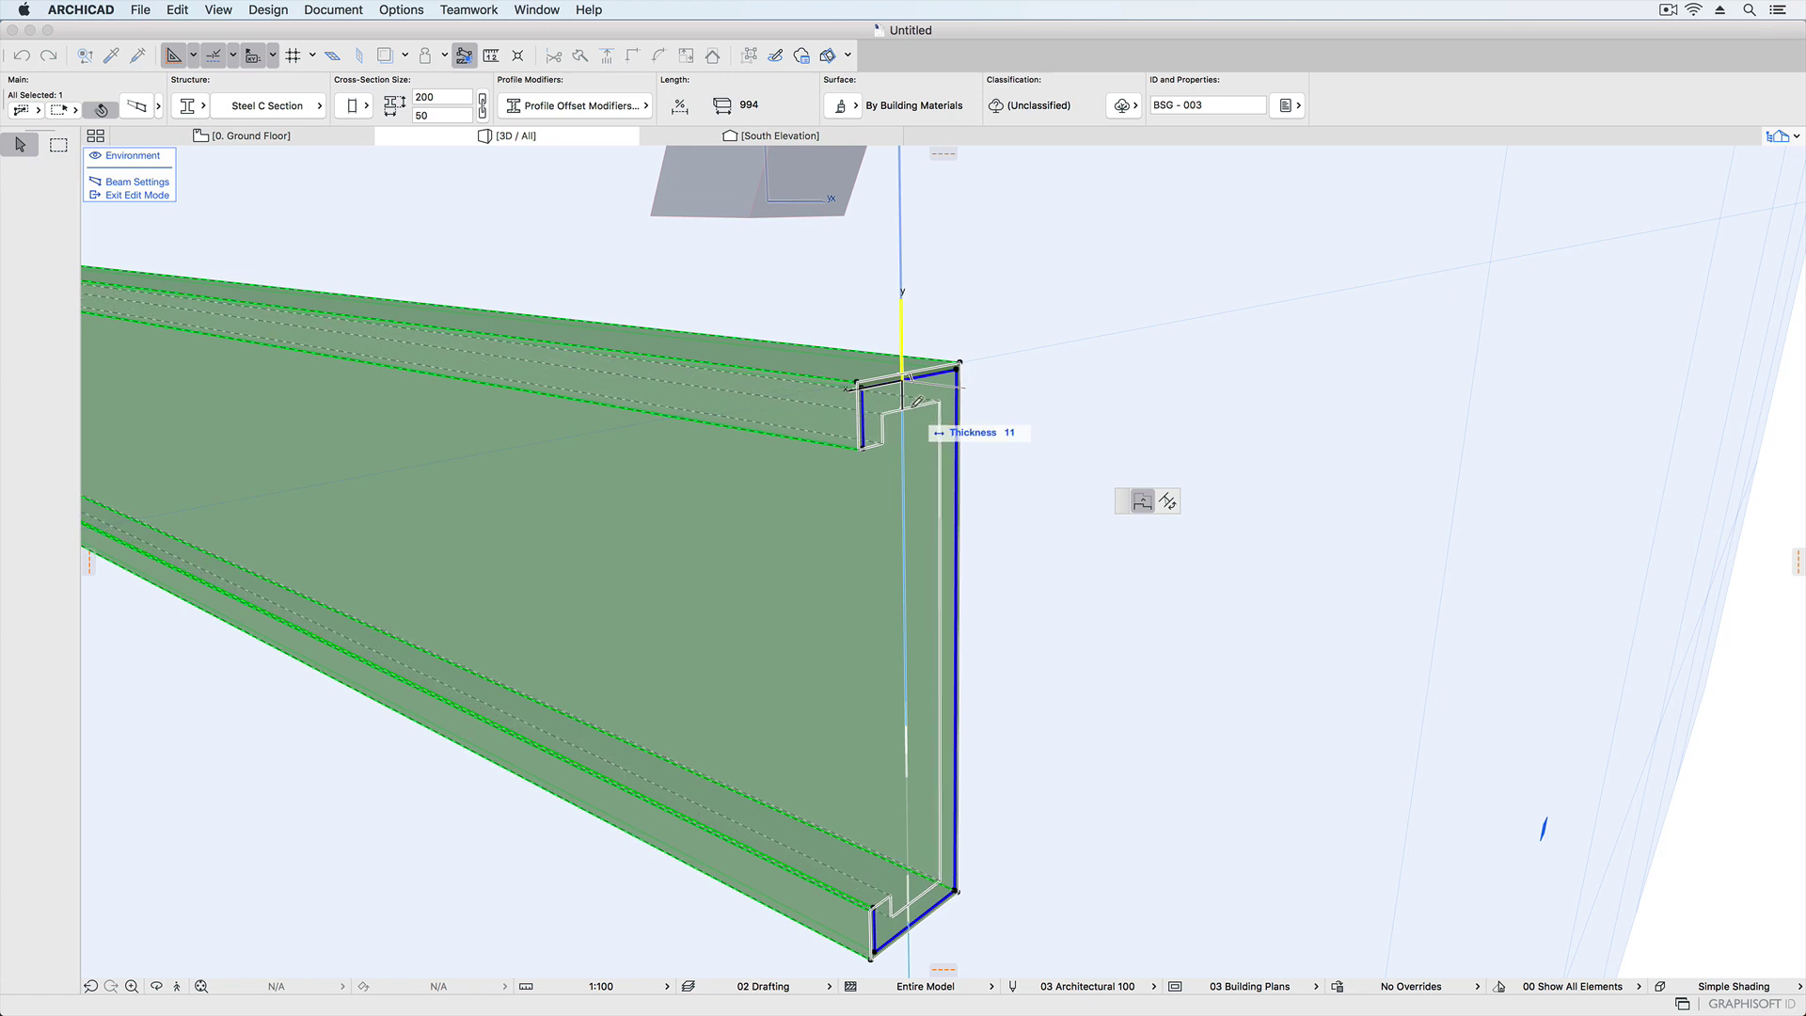
left_click(918, 403)
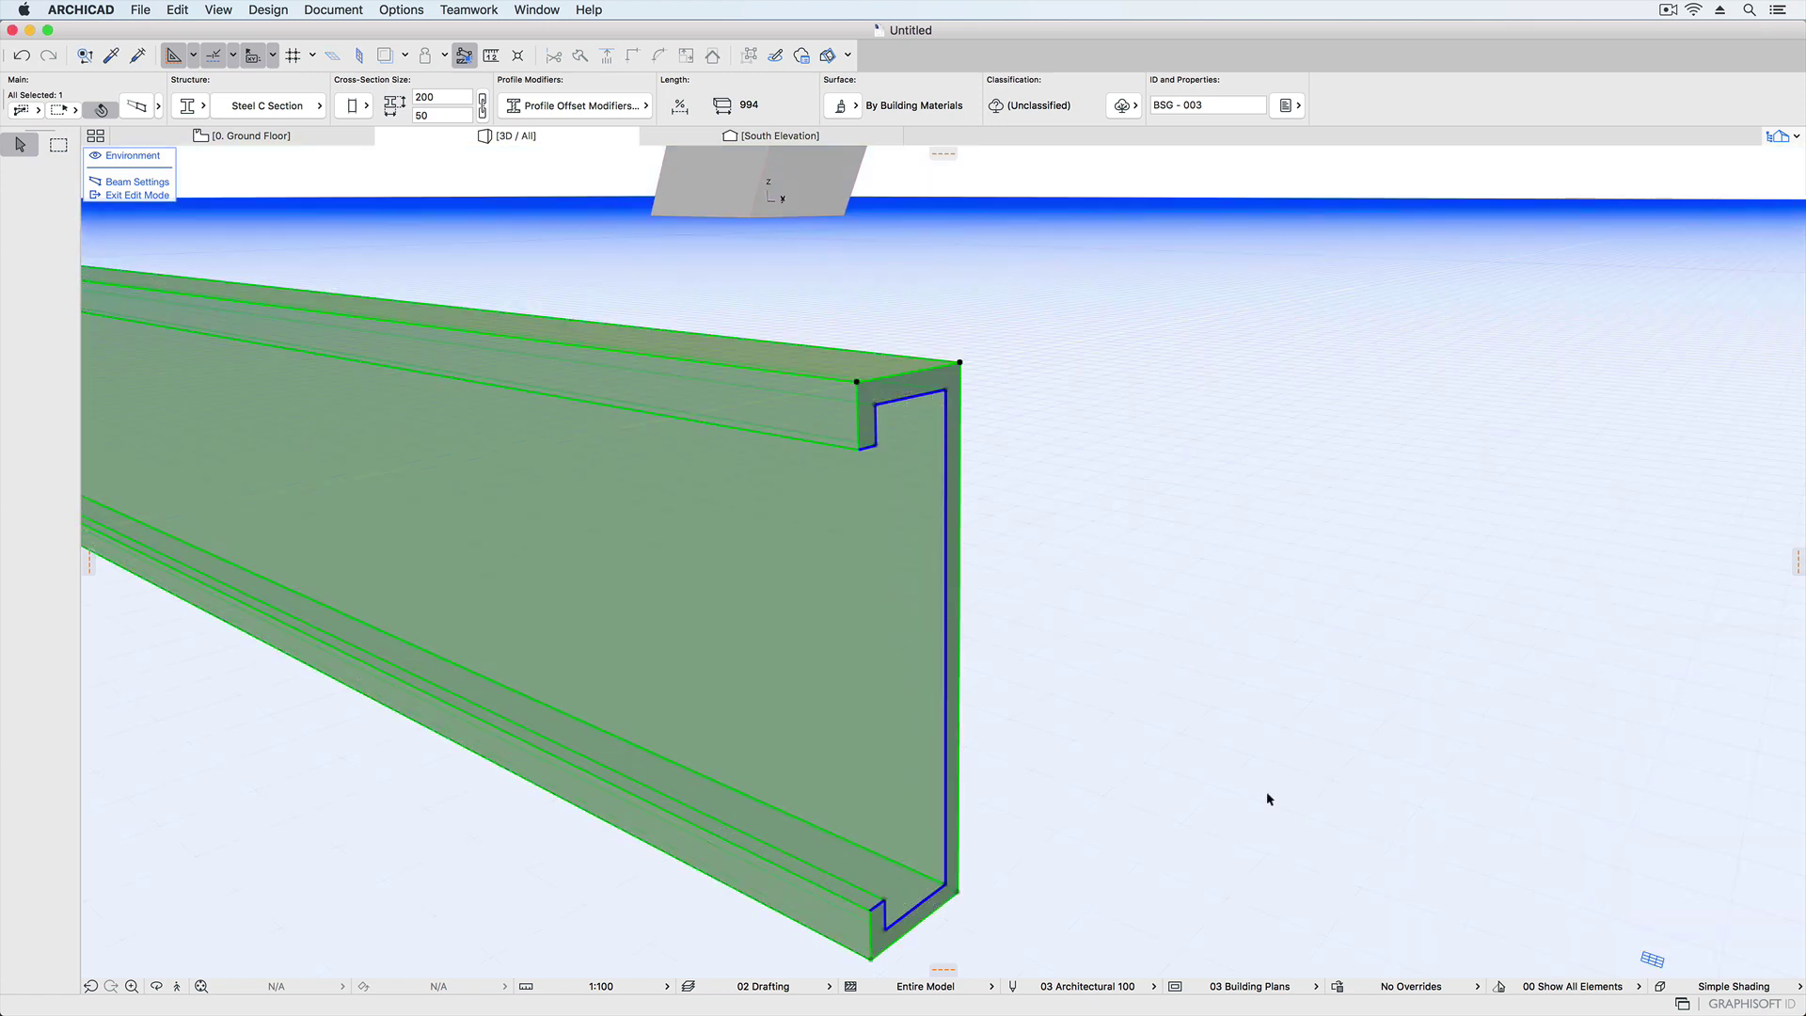
left_click(1239, 757)
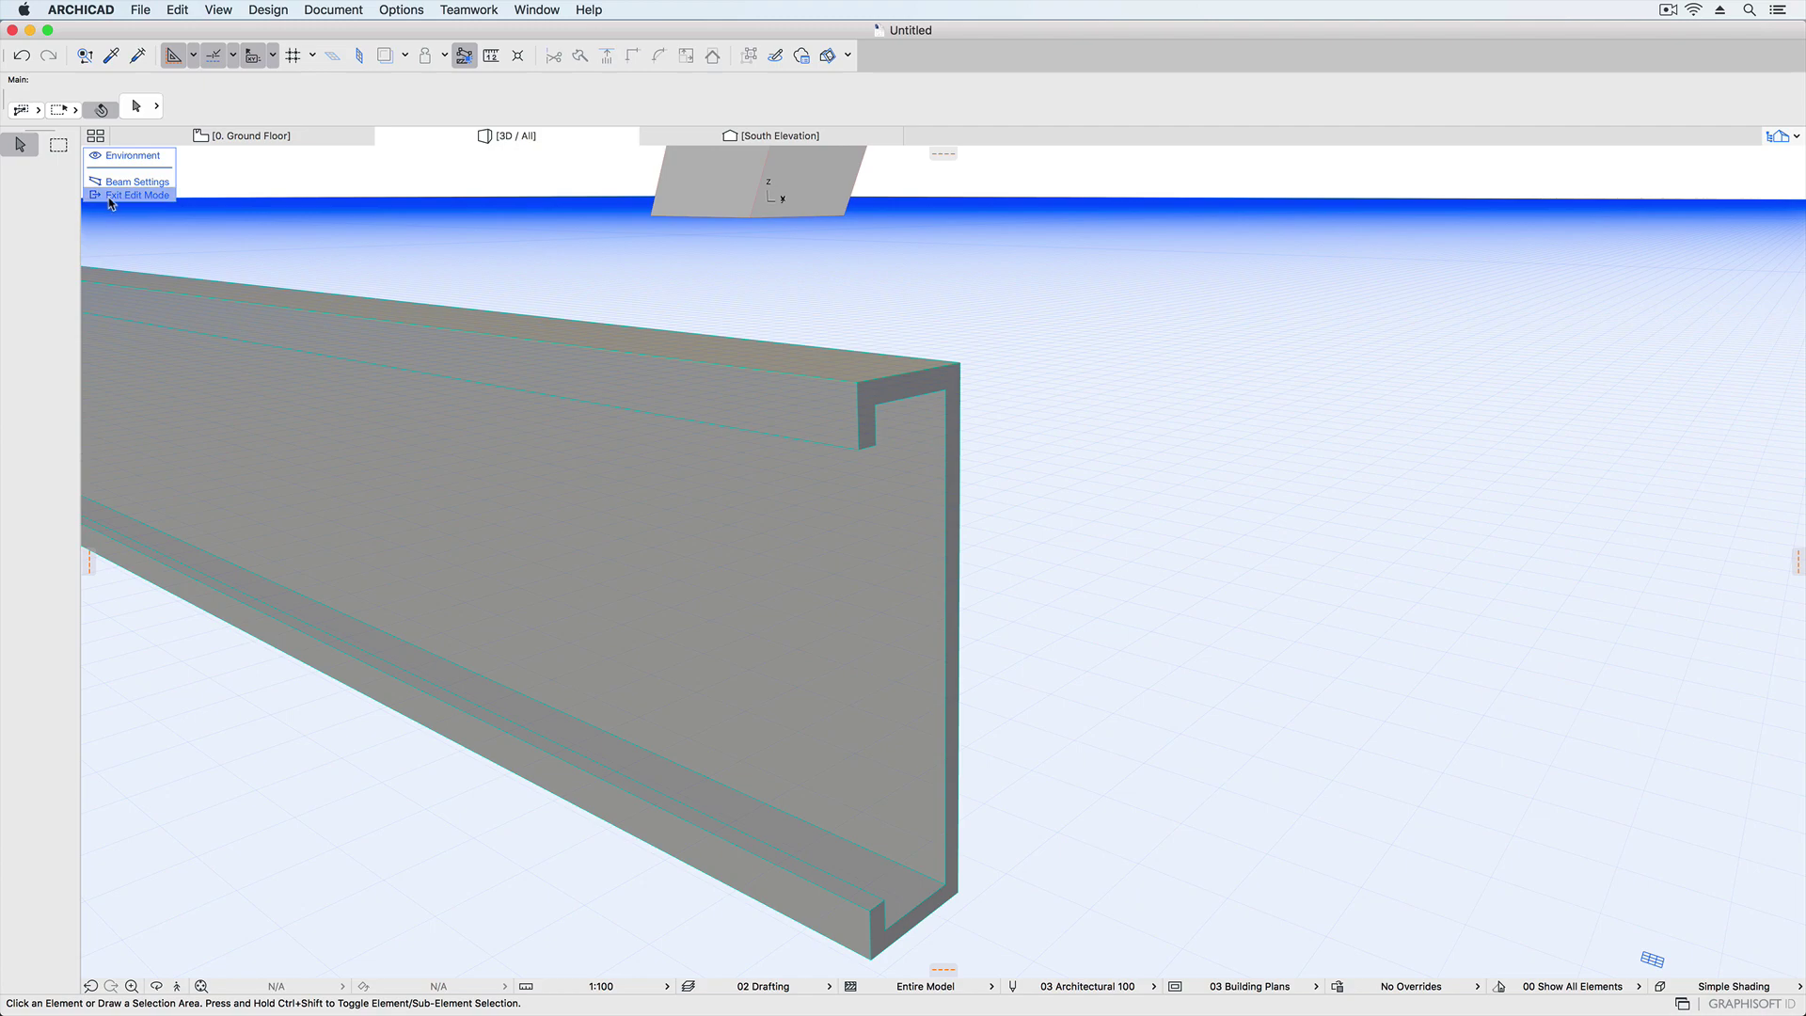
Exit segment editing and rotate the cut at the beam's deep end so its end face slants inward, and deselect the beam.
left_click(527, 509)
middle_click_drag(528, 508, 716, 552, "shift")
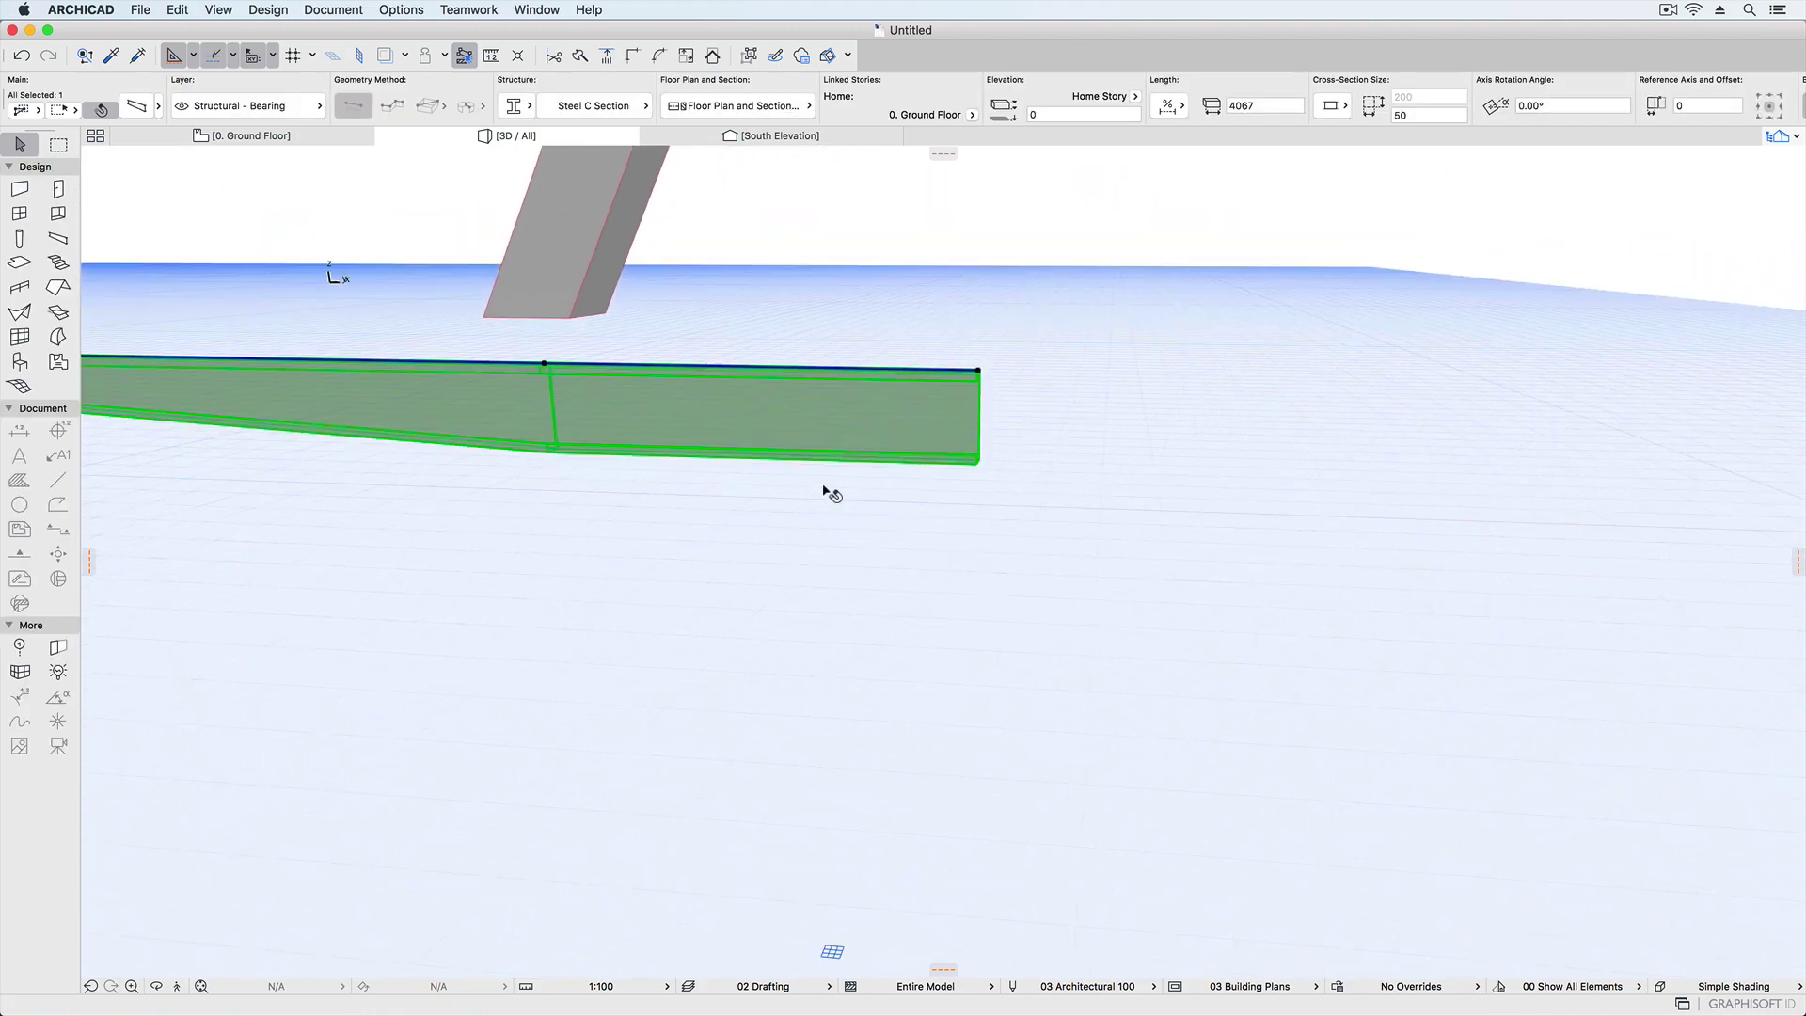
left_click(978, 372)
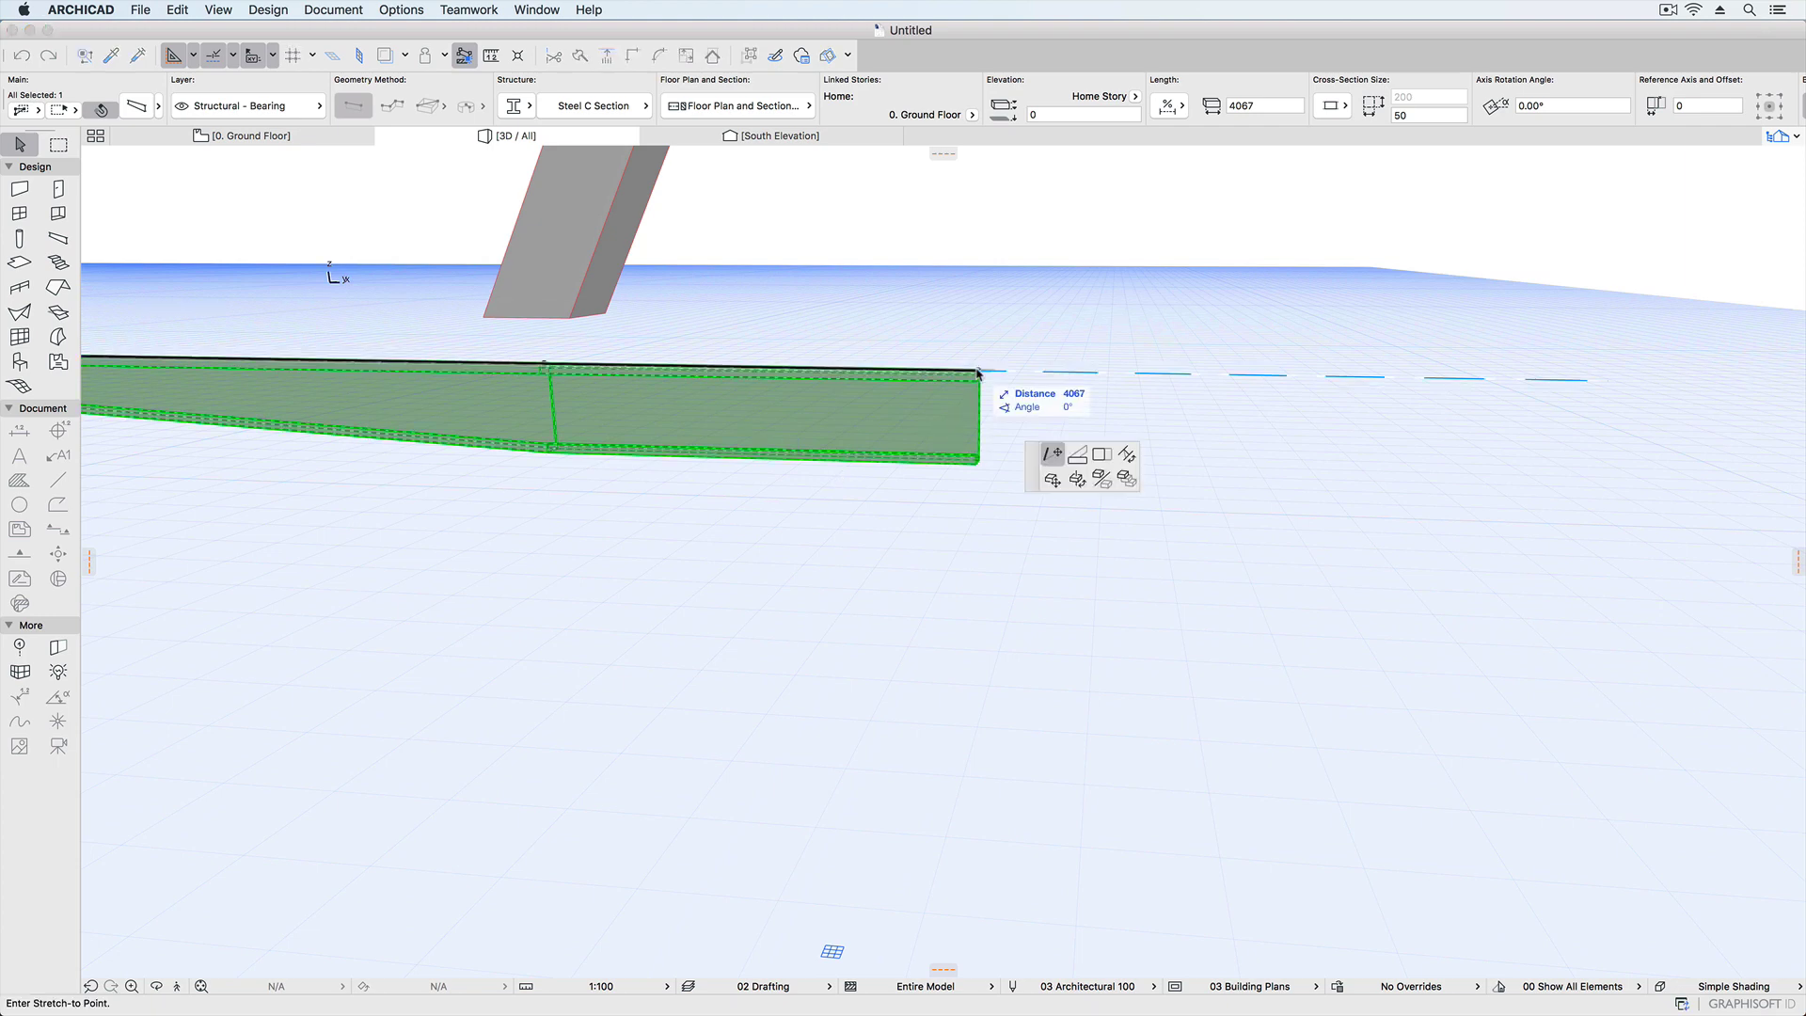
left_click(1130, 455)
left_click(979, 371)
left_click(1094, 374)
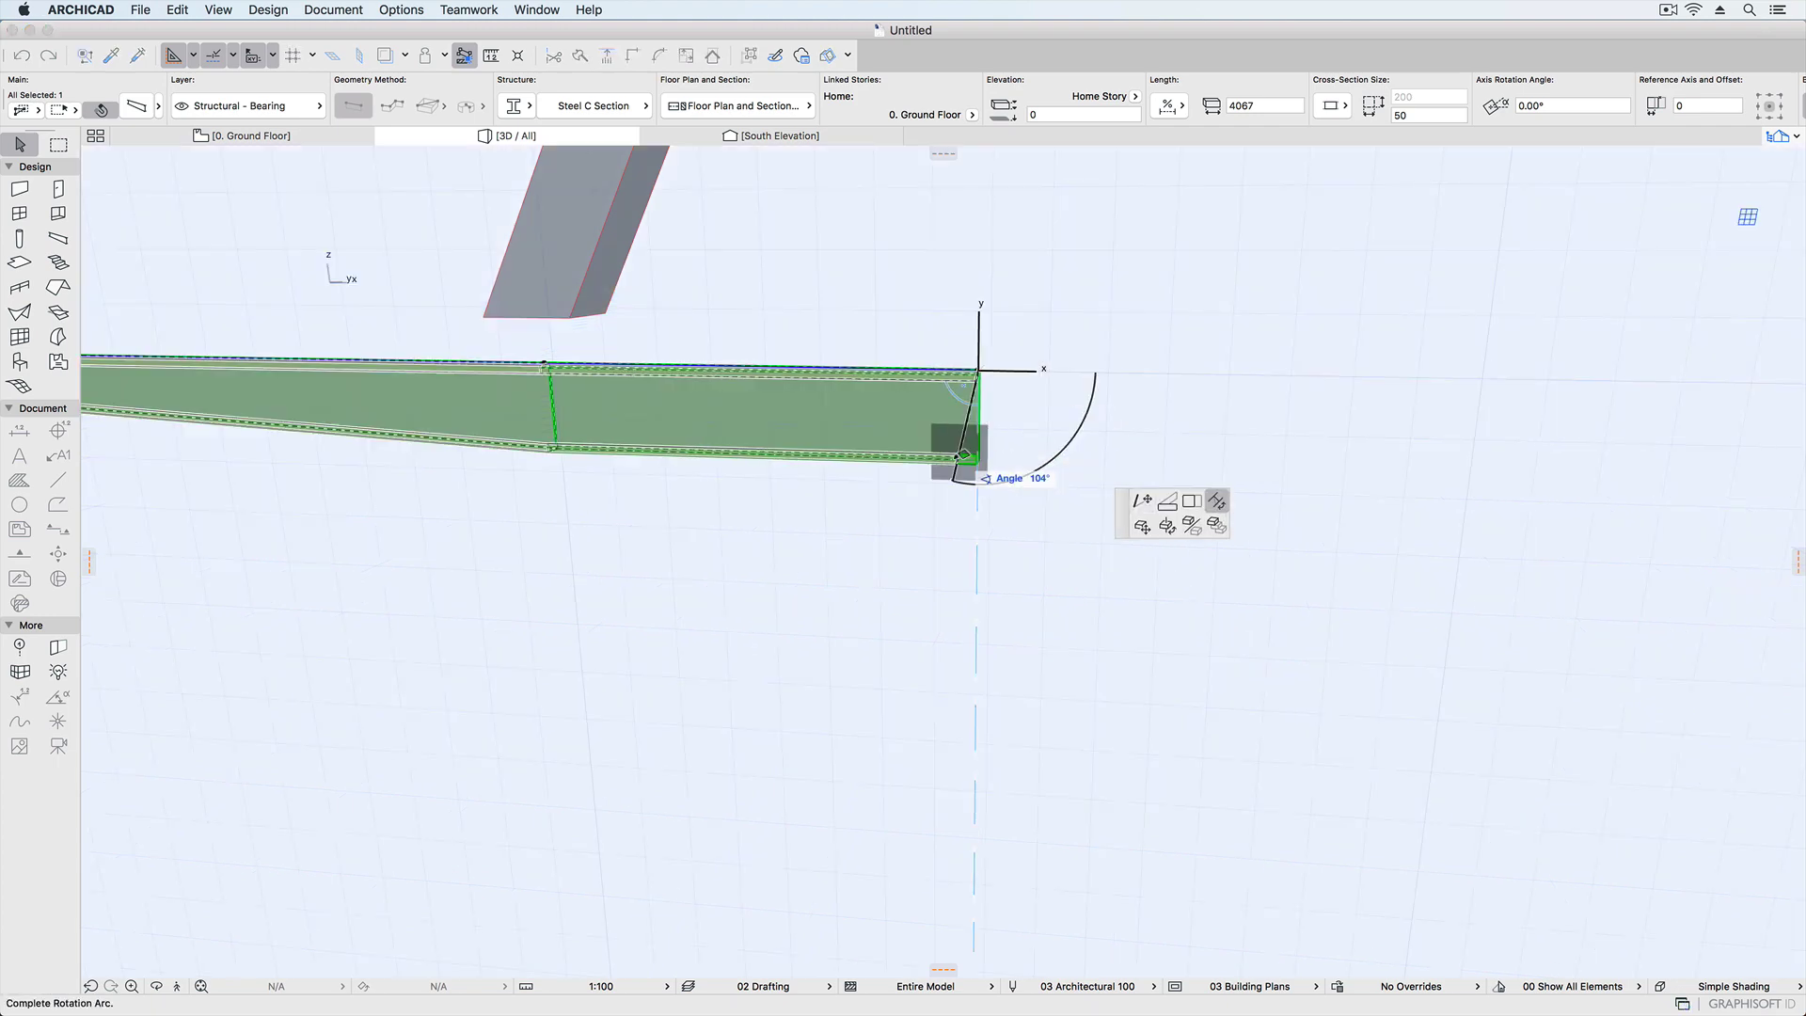
left_click(890, 478)
middle_click_drag(889, 478, 995, 596, "shift")
scroll(995, 596, "down", 3)
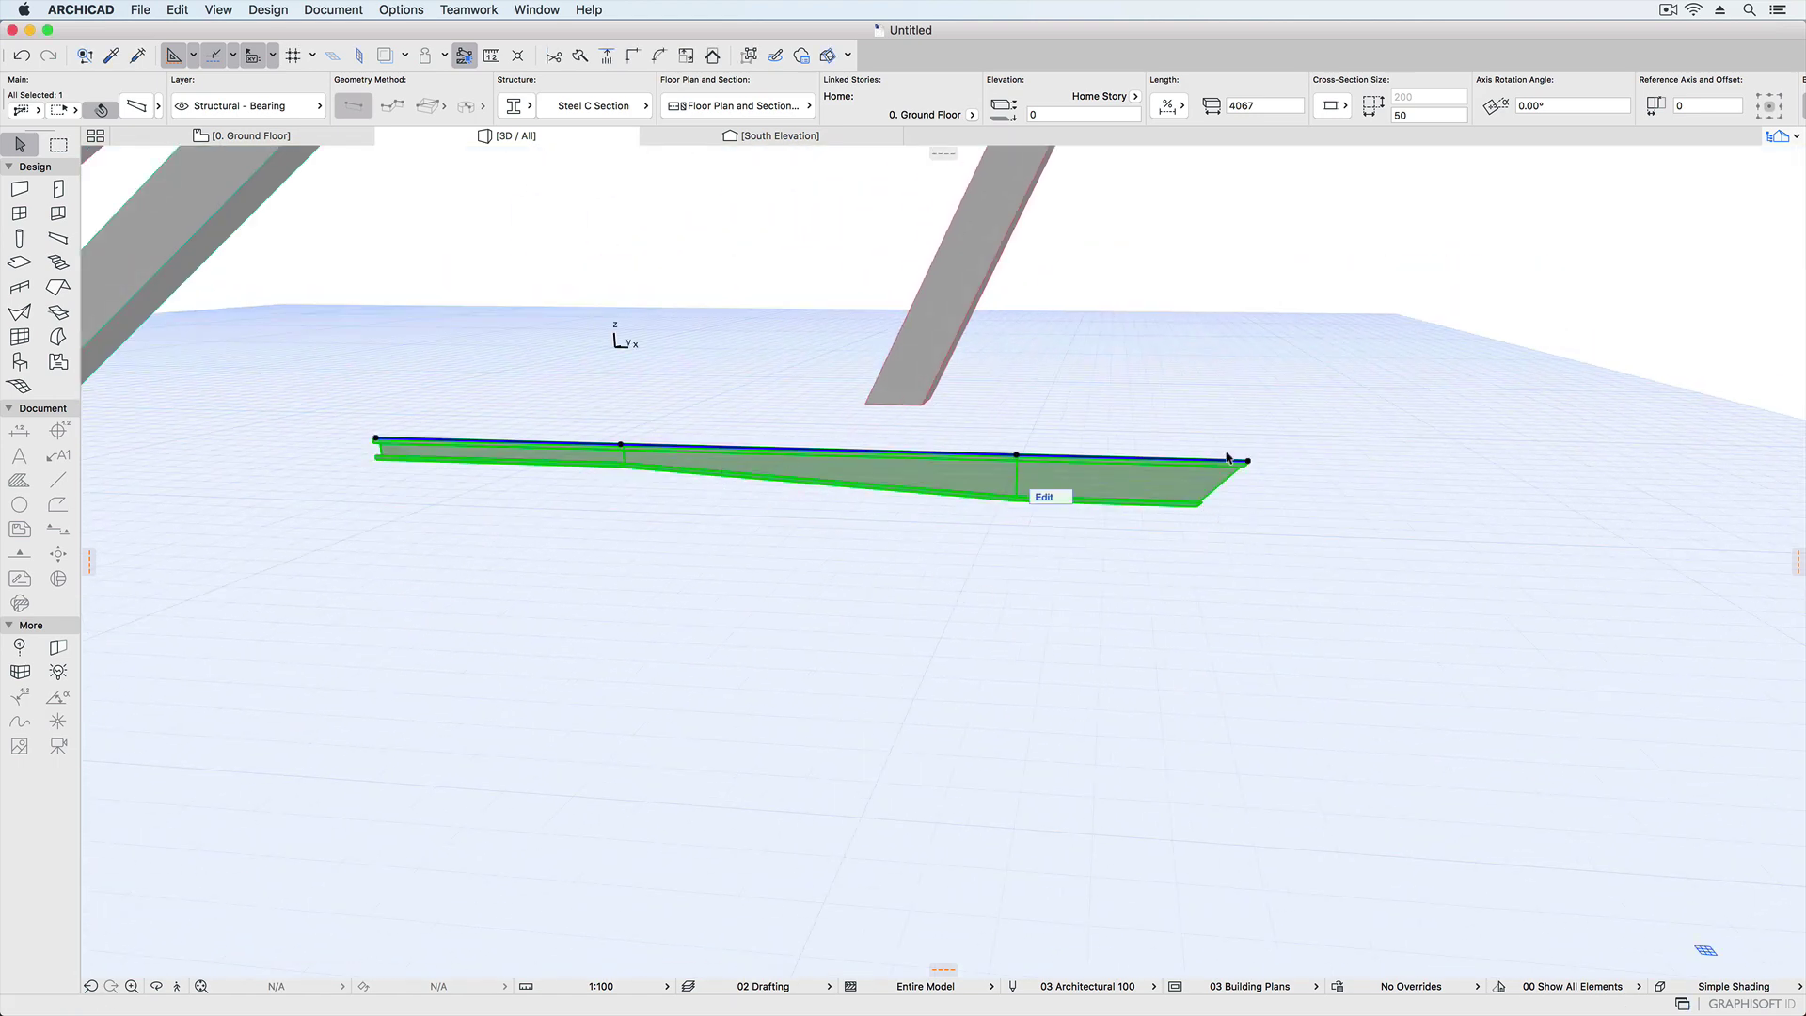
left_click(959, 629)
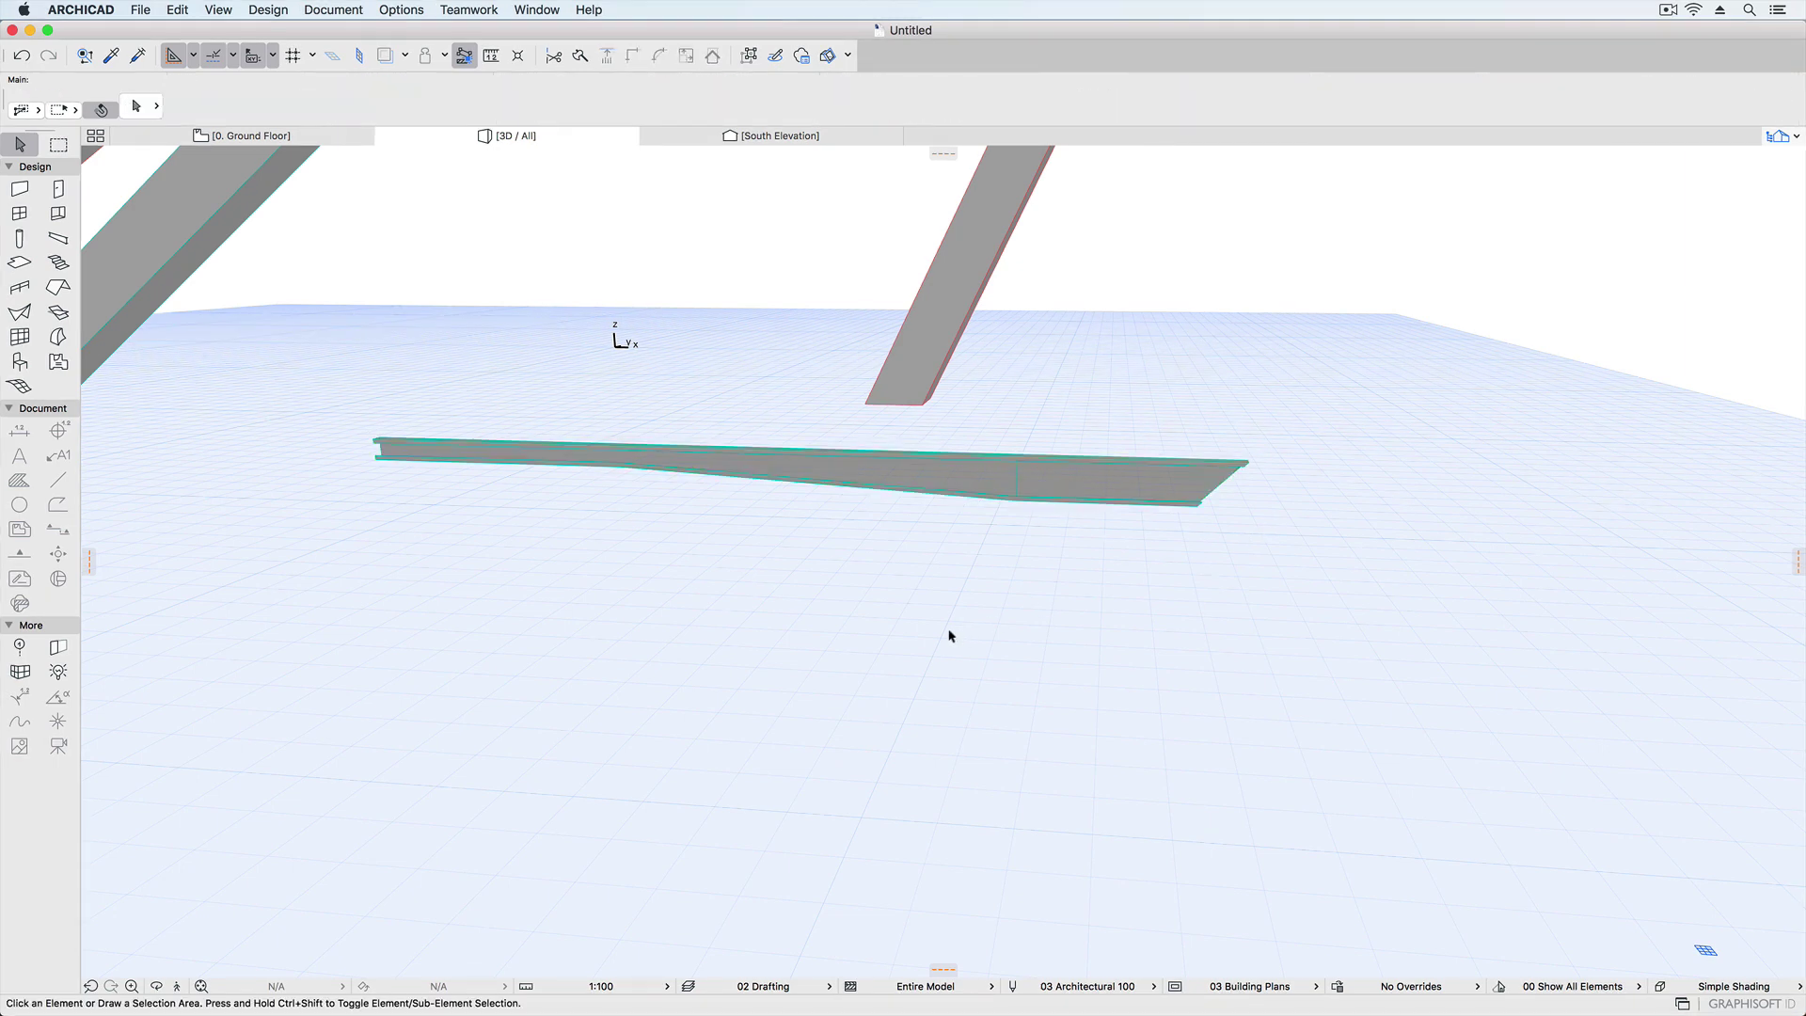
Draw a straight beam about 3190 long in front of the steel C-section beam and select it.
scroll(948, 632, "down", 3)
scroll(952, 634, "down", 1)
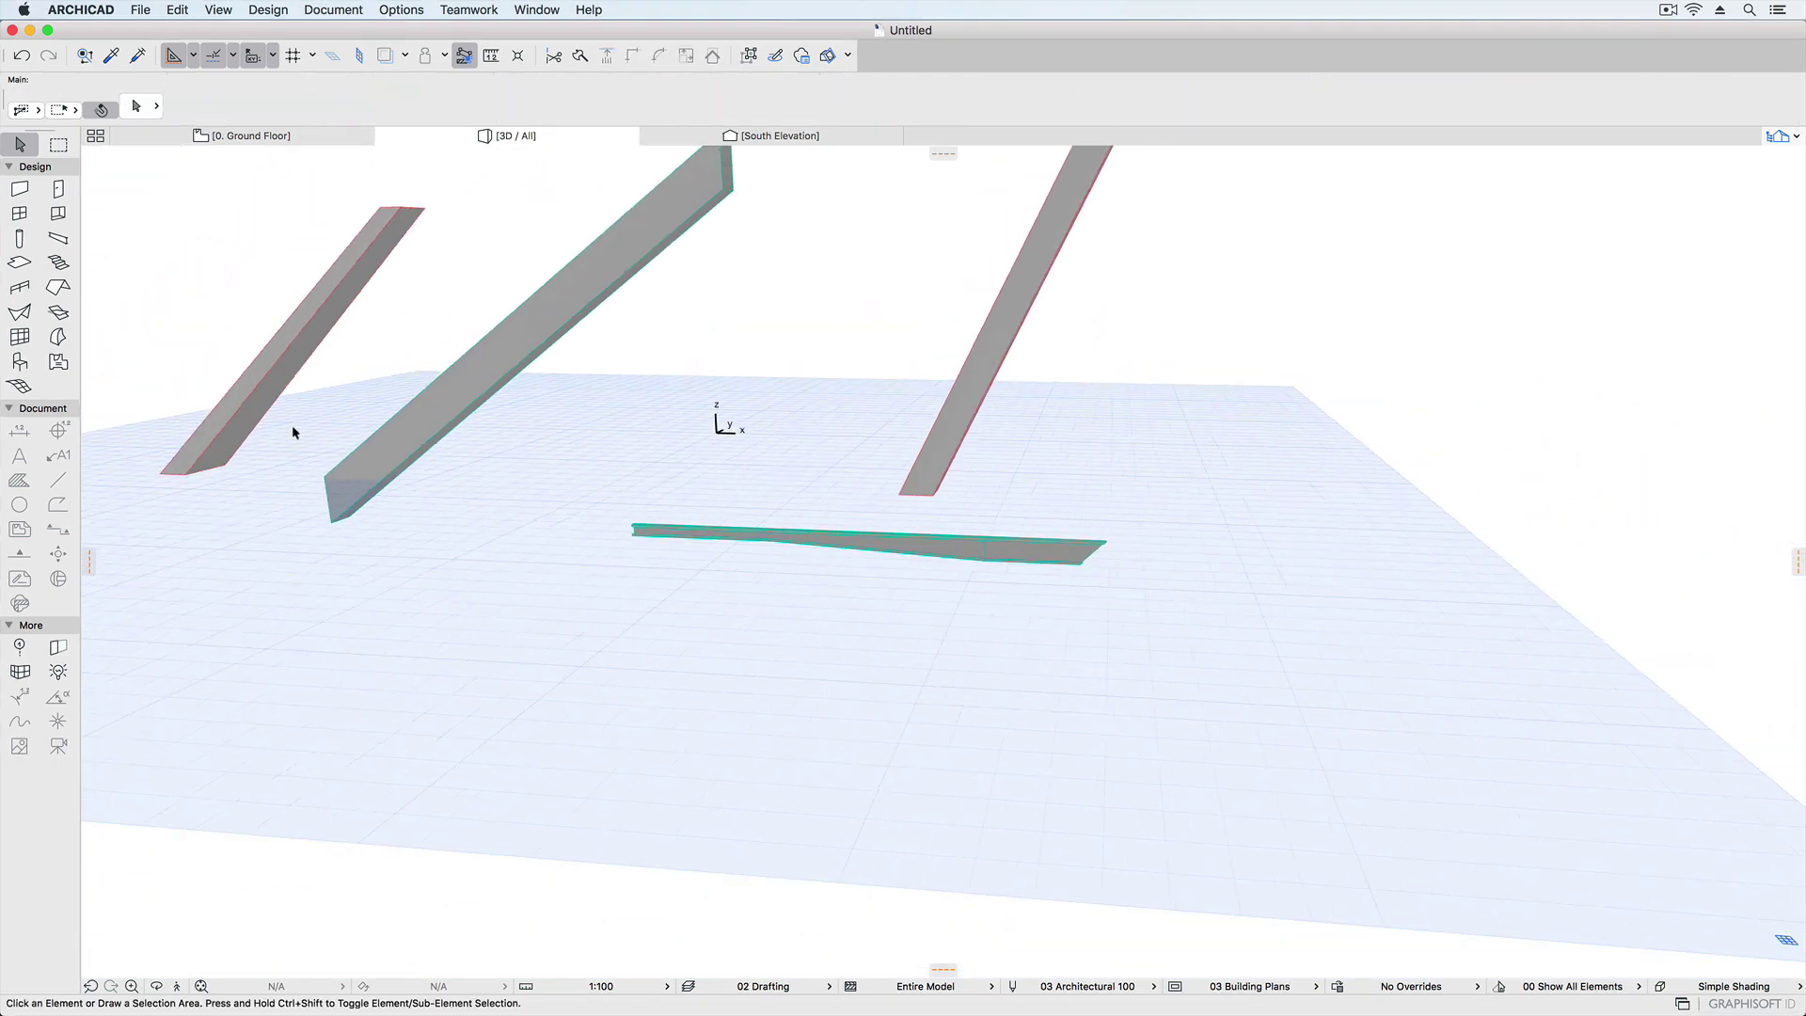
left_click(70, 241)
left_click(617, 627)
left_click(1135, 643)
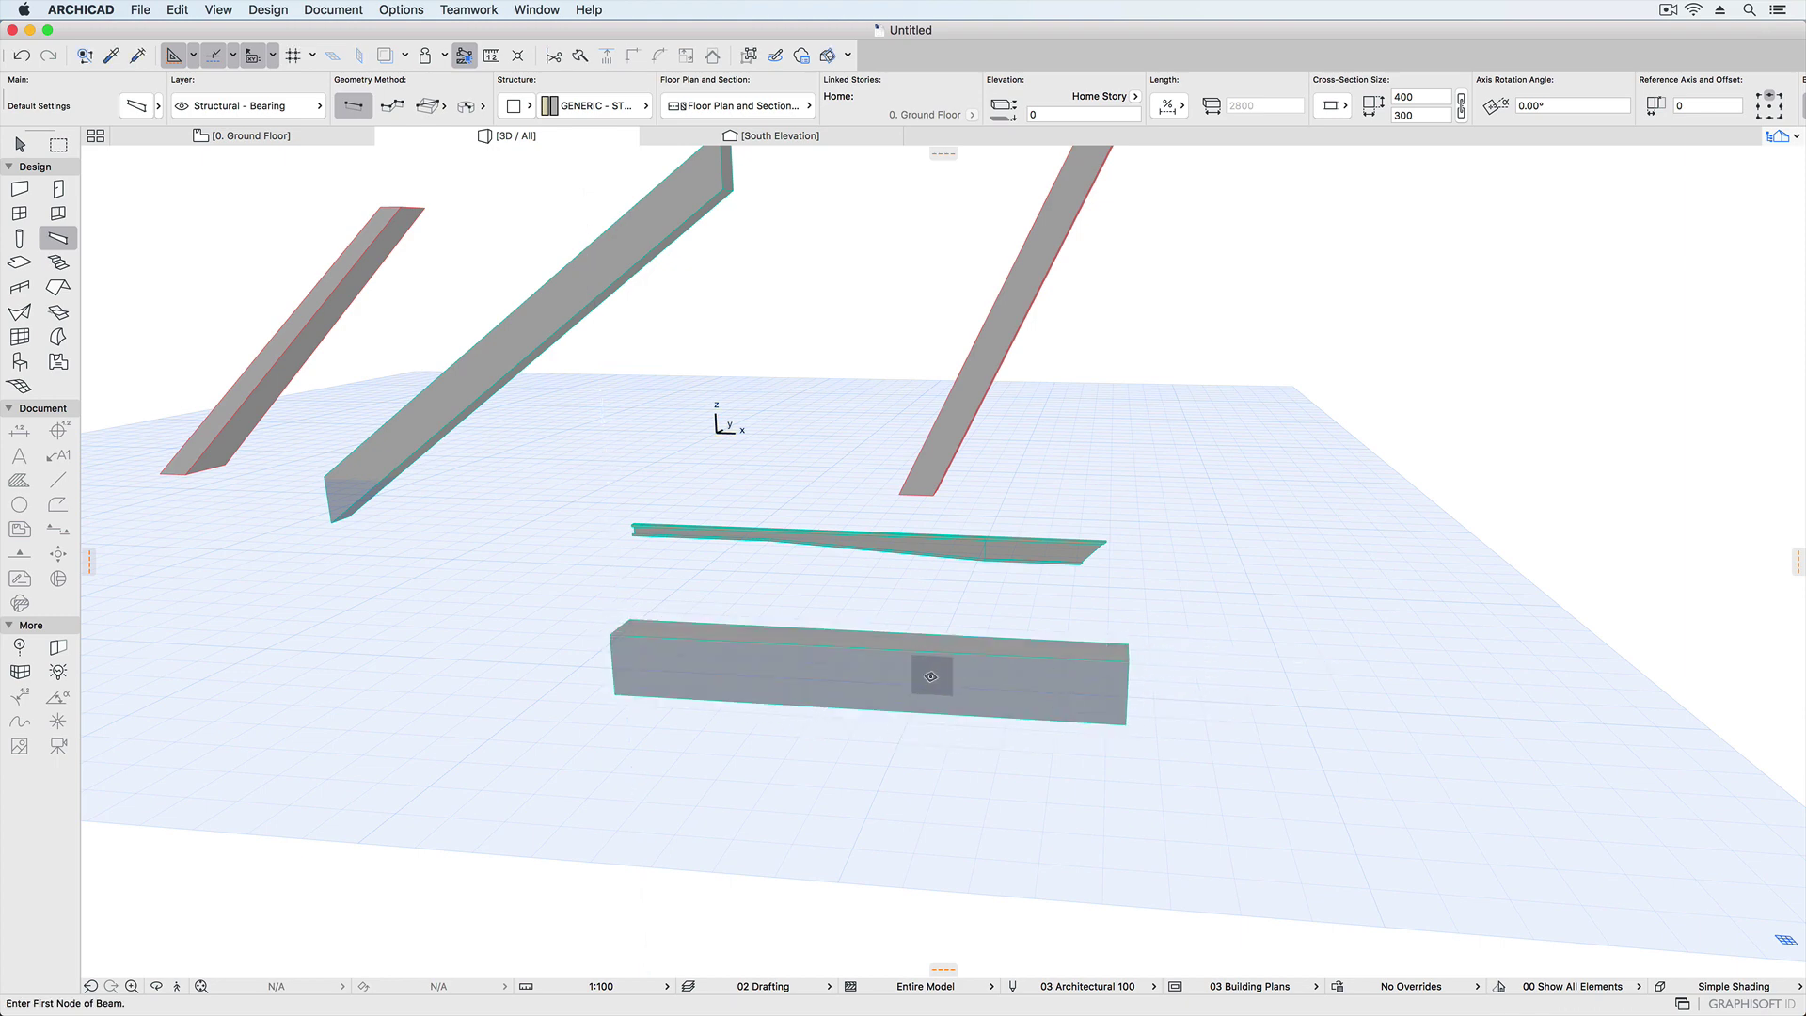
left_click(907, 665, "shift")
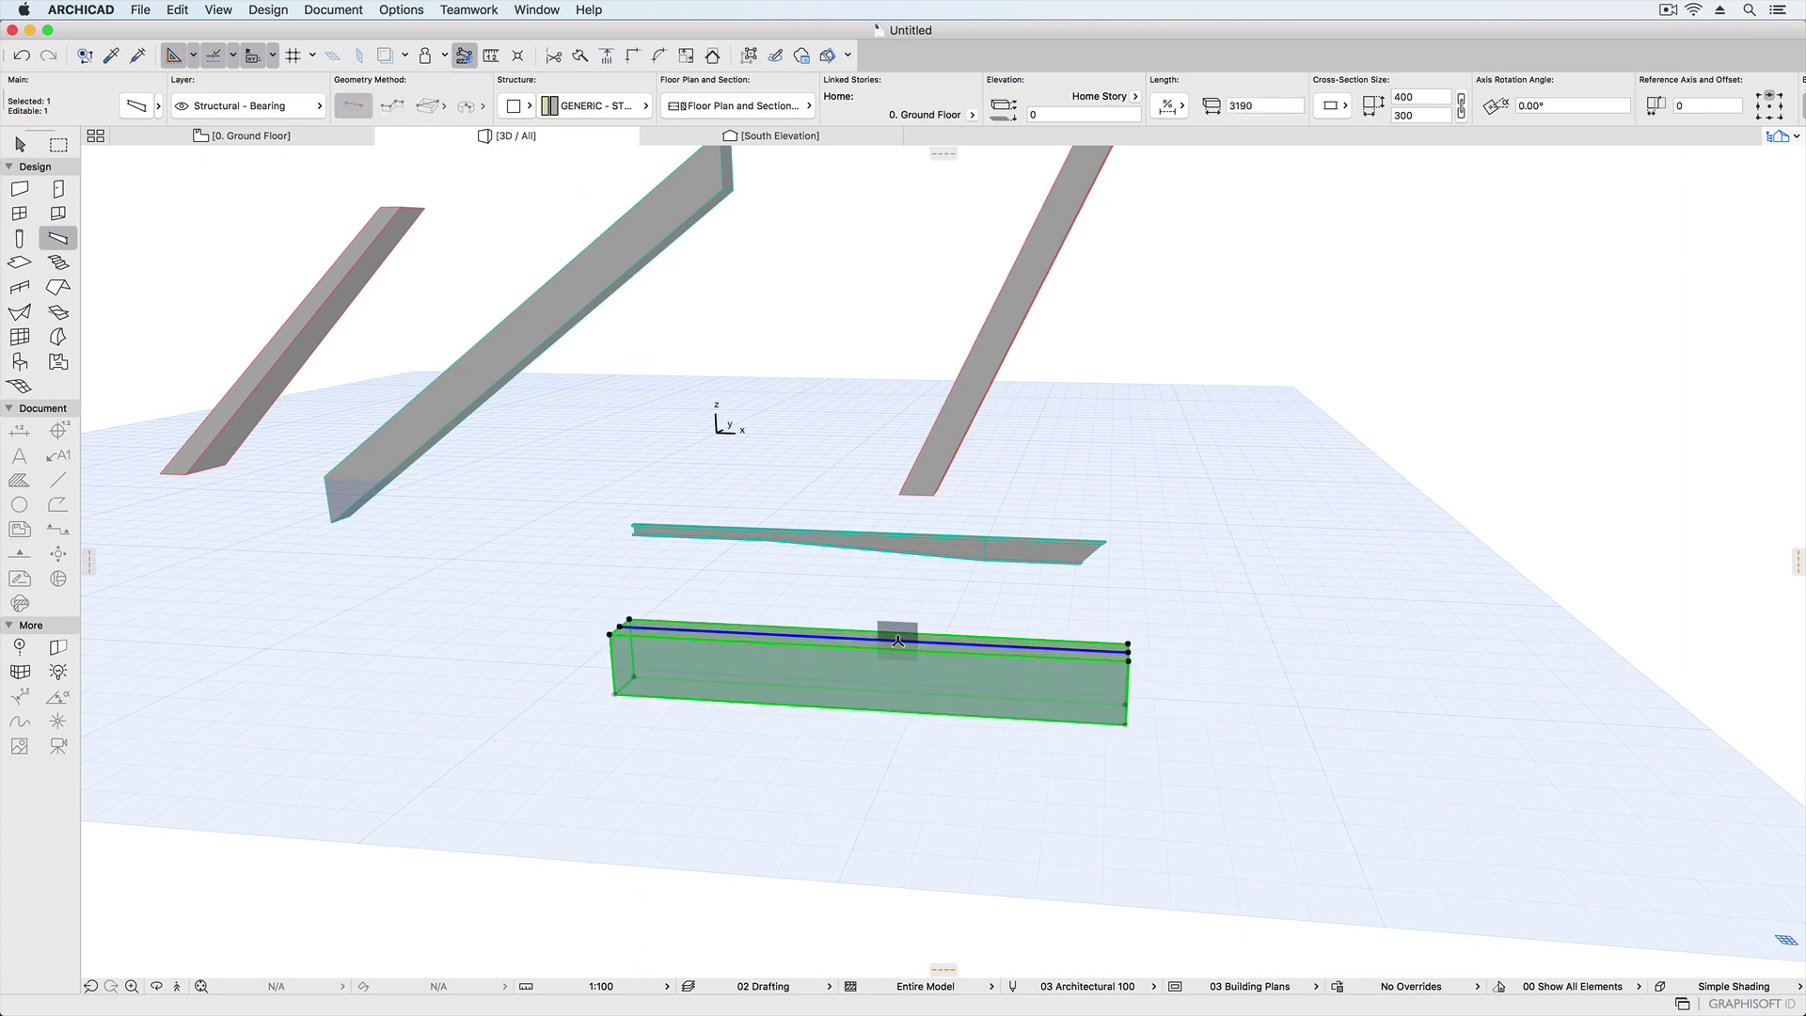
Curve the new beam vertically into an arch with a curve height of about 722.
left_click(907, 649)
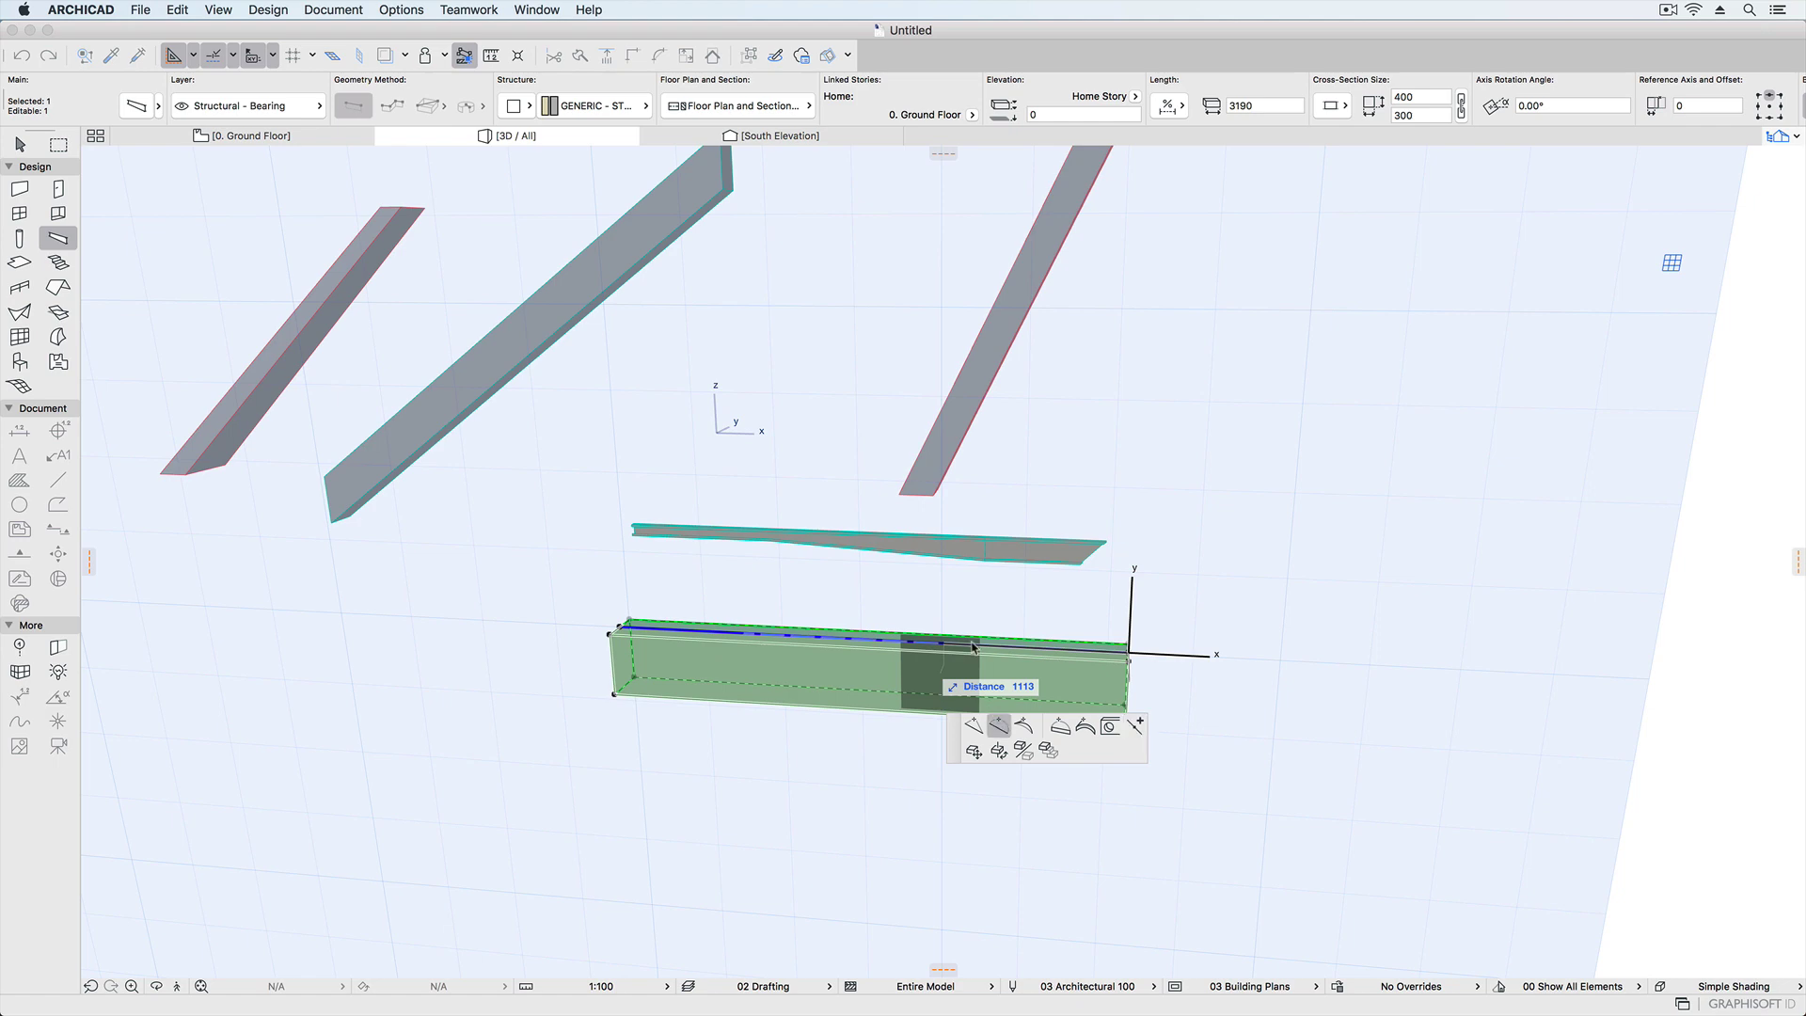
left_click(998, 724)
scroll(922, 707, "up", 3)
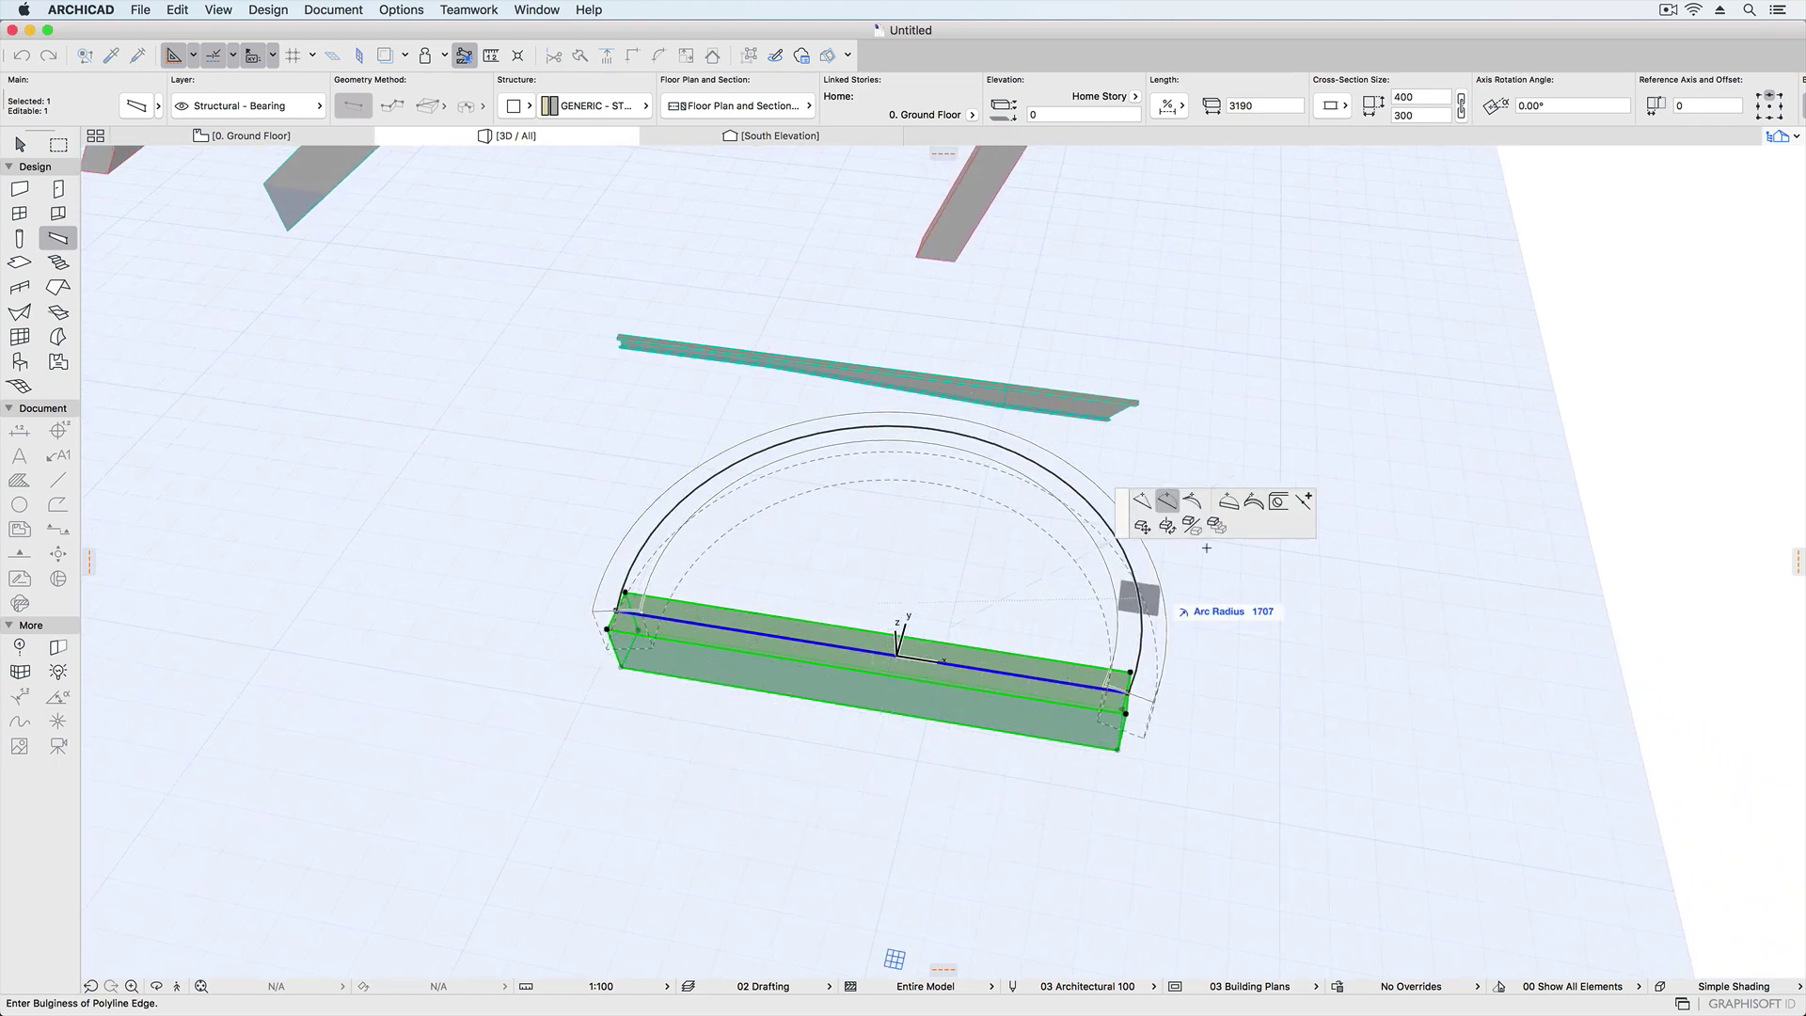
left_click(1229, 500)
middle_click_drag(1228, 501, 941, 638, "shift")
left_click(941, 638)
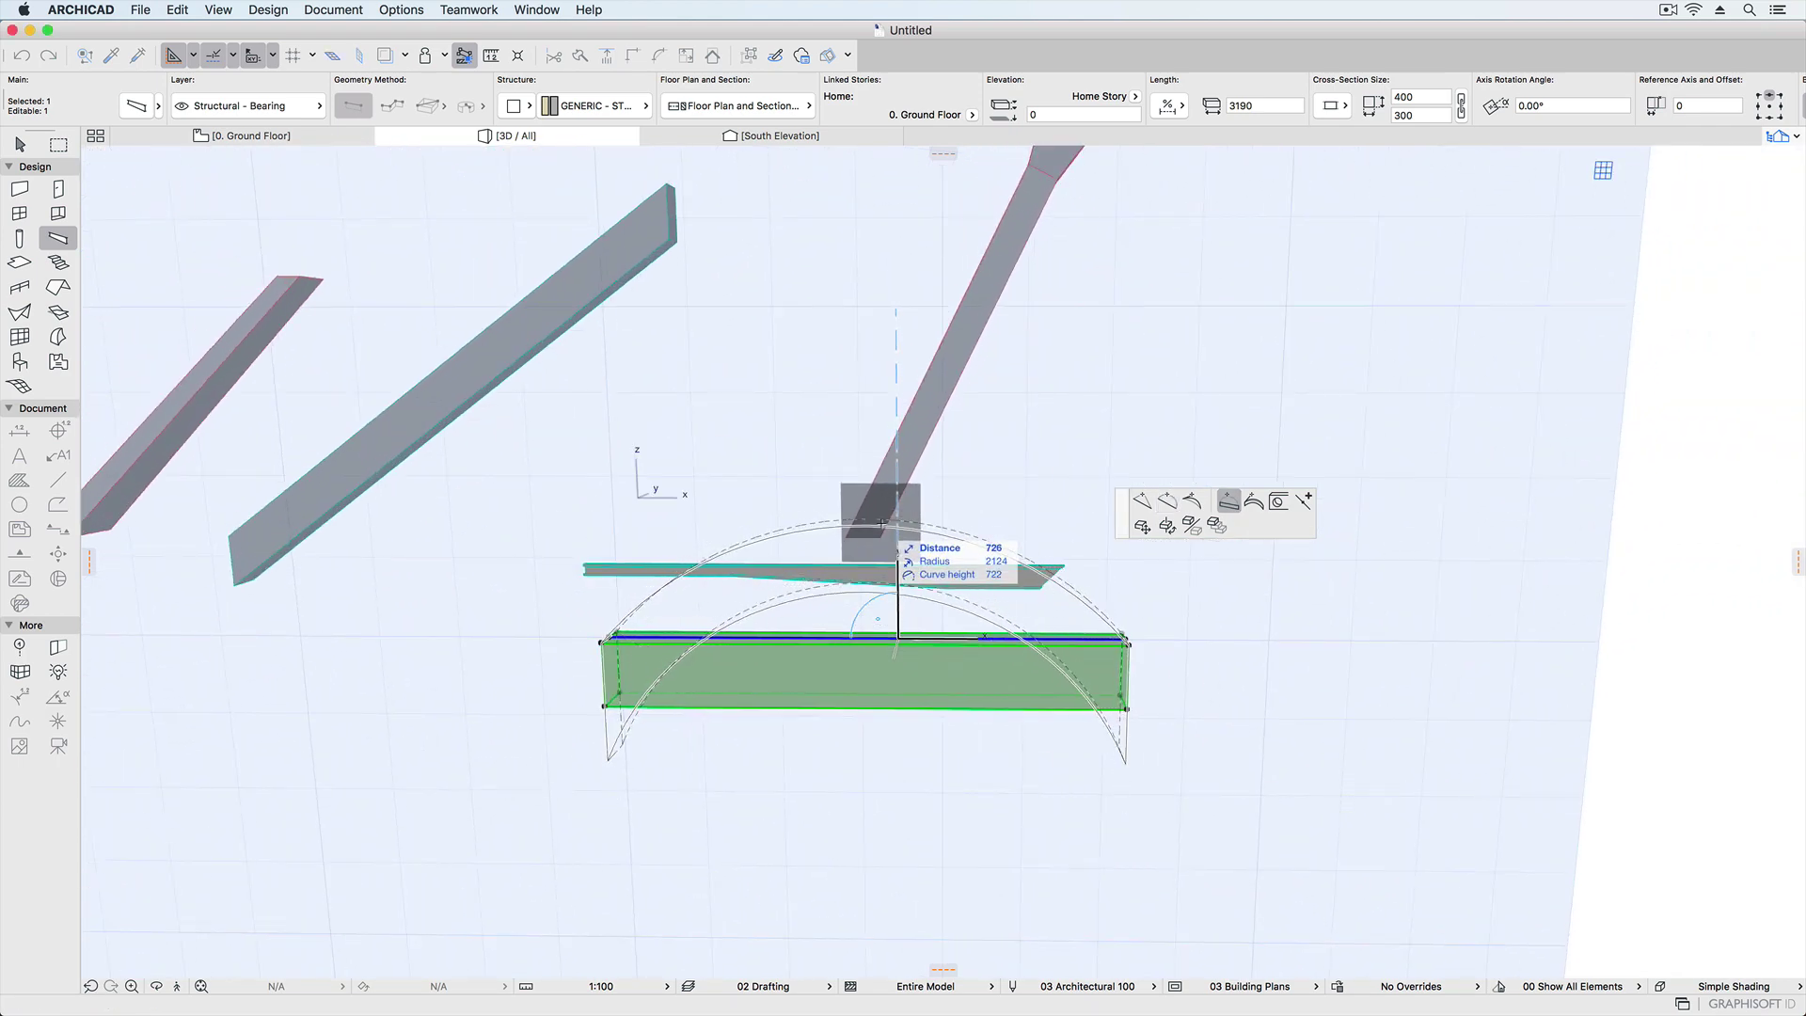
left_click(881, 513)
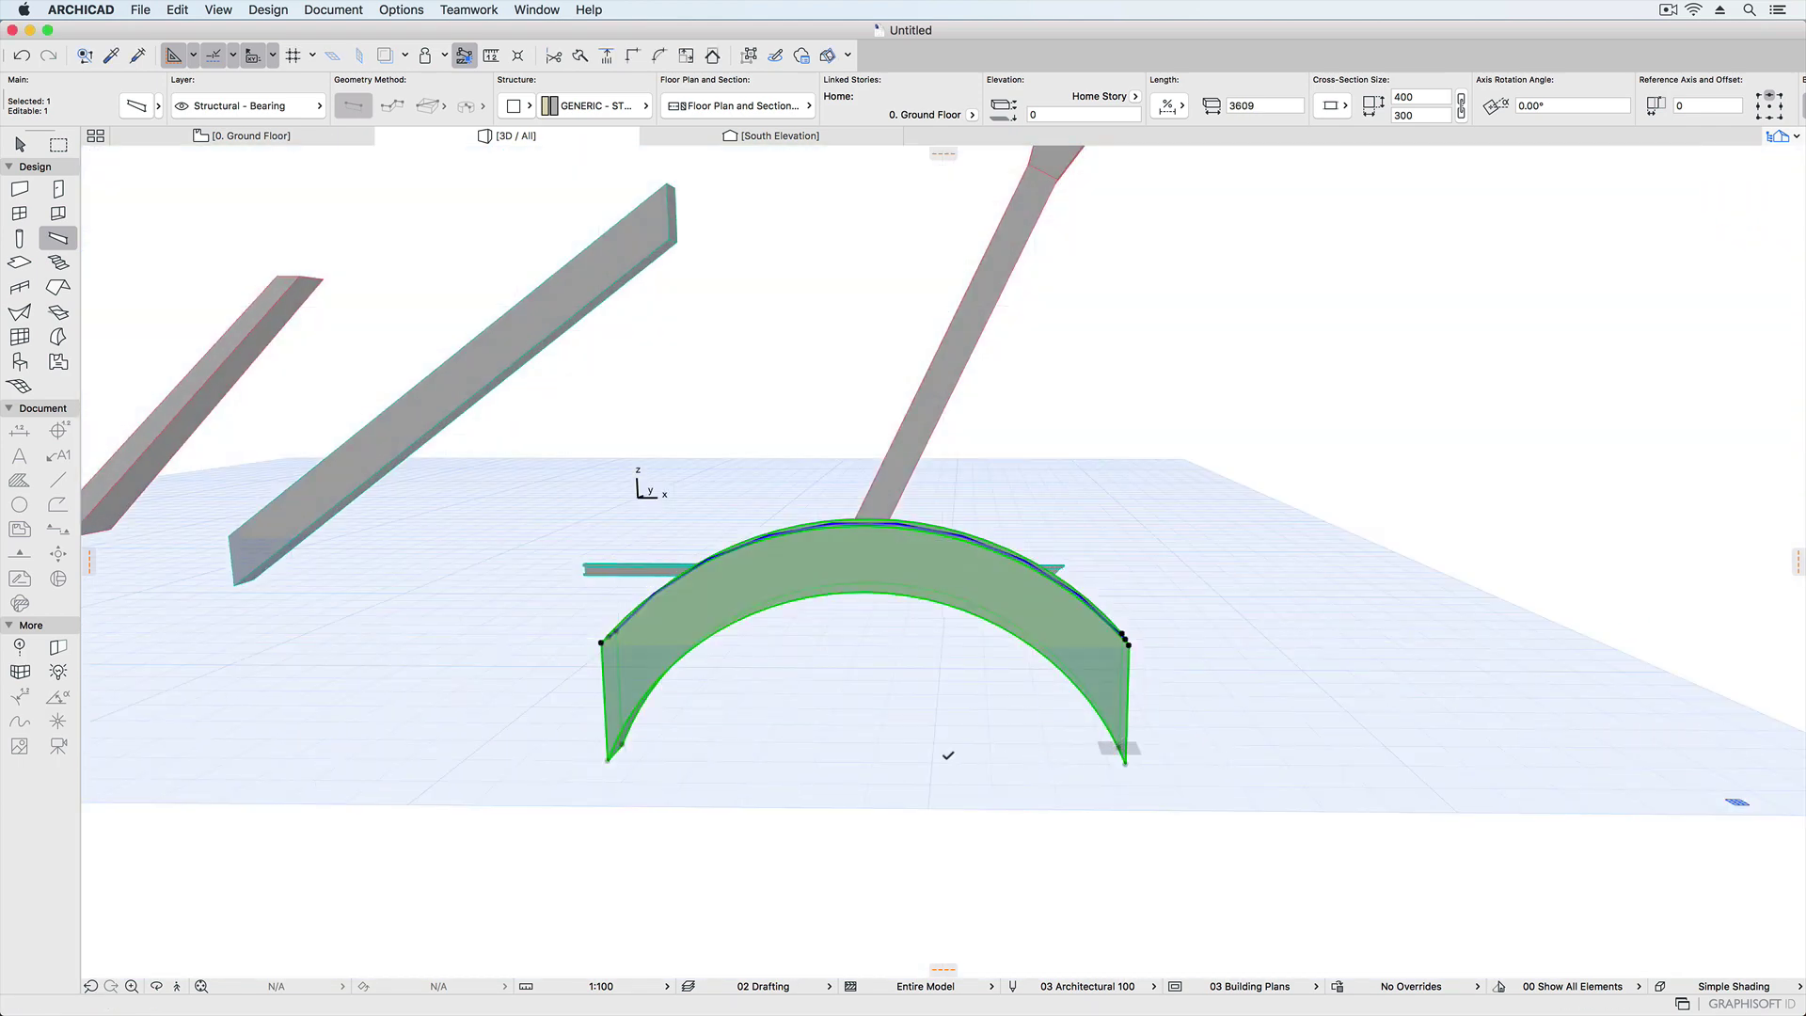
Rotate the vertical end cut at the arched beam's near end so it runs square to the curve.
middle_click_drag(934, 764, 843, 758, "shift")
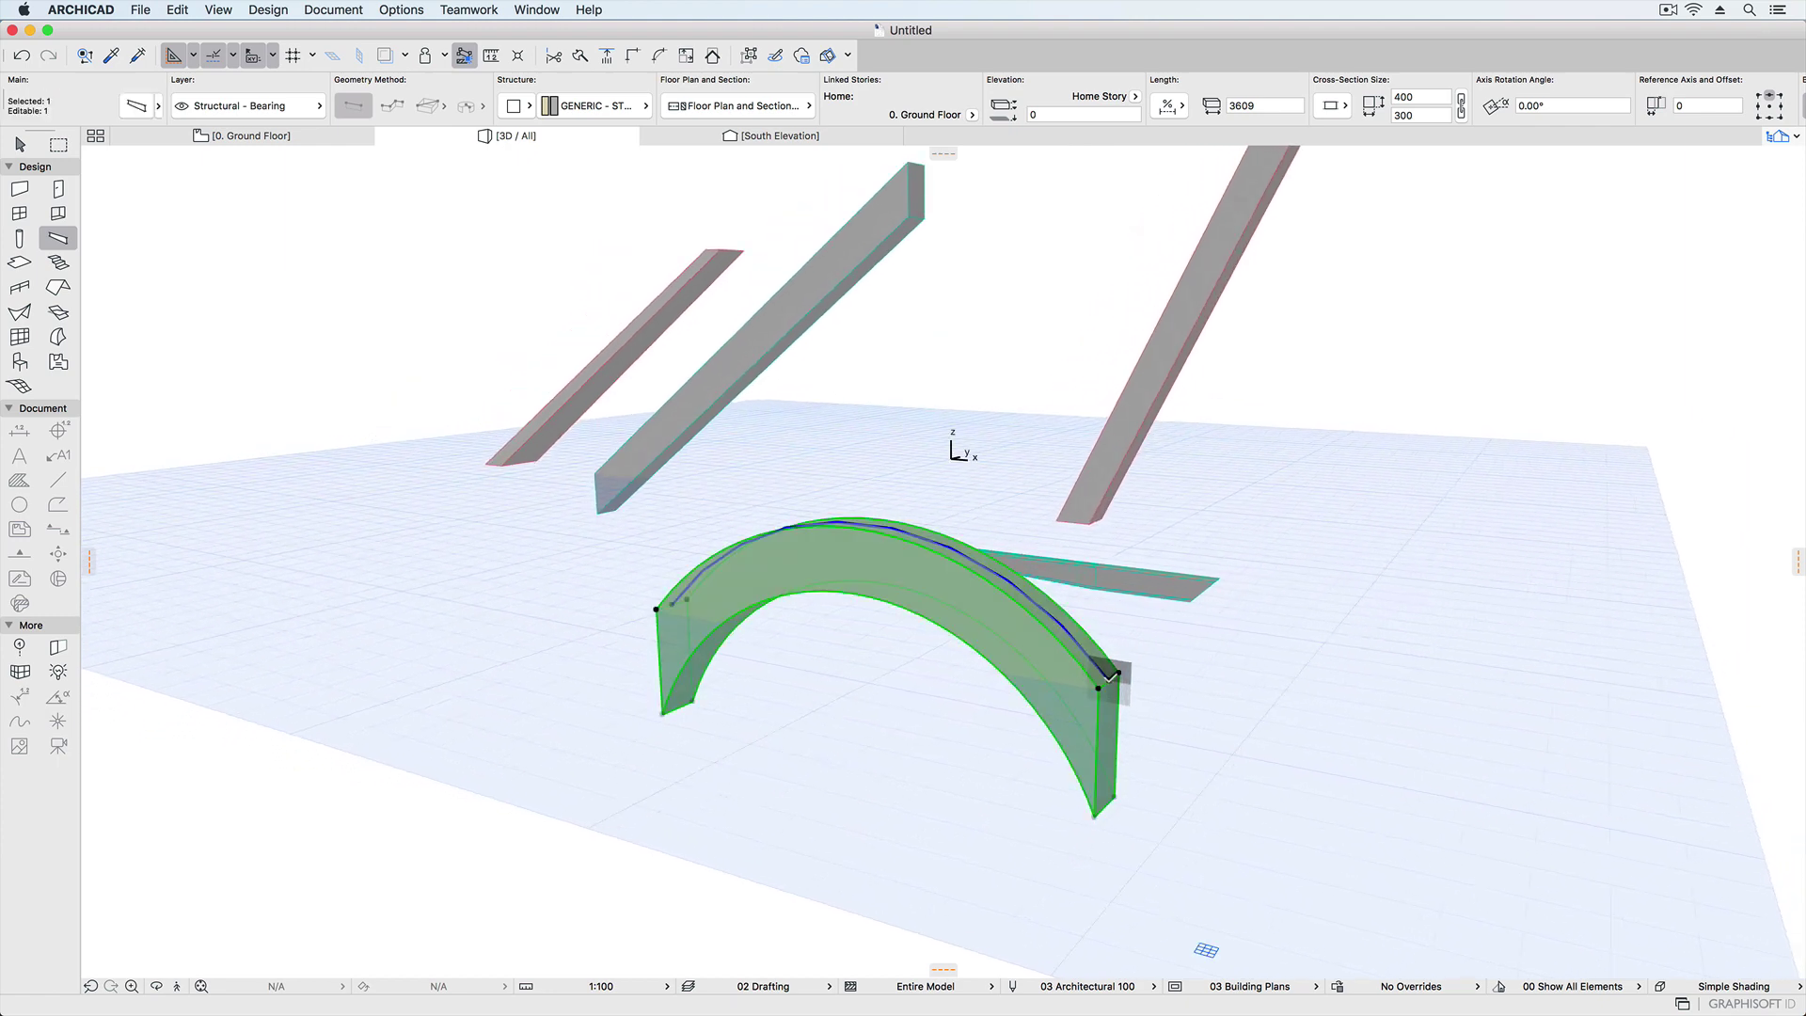
left_click(1112, 675)
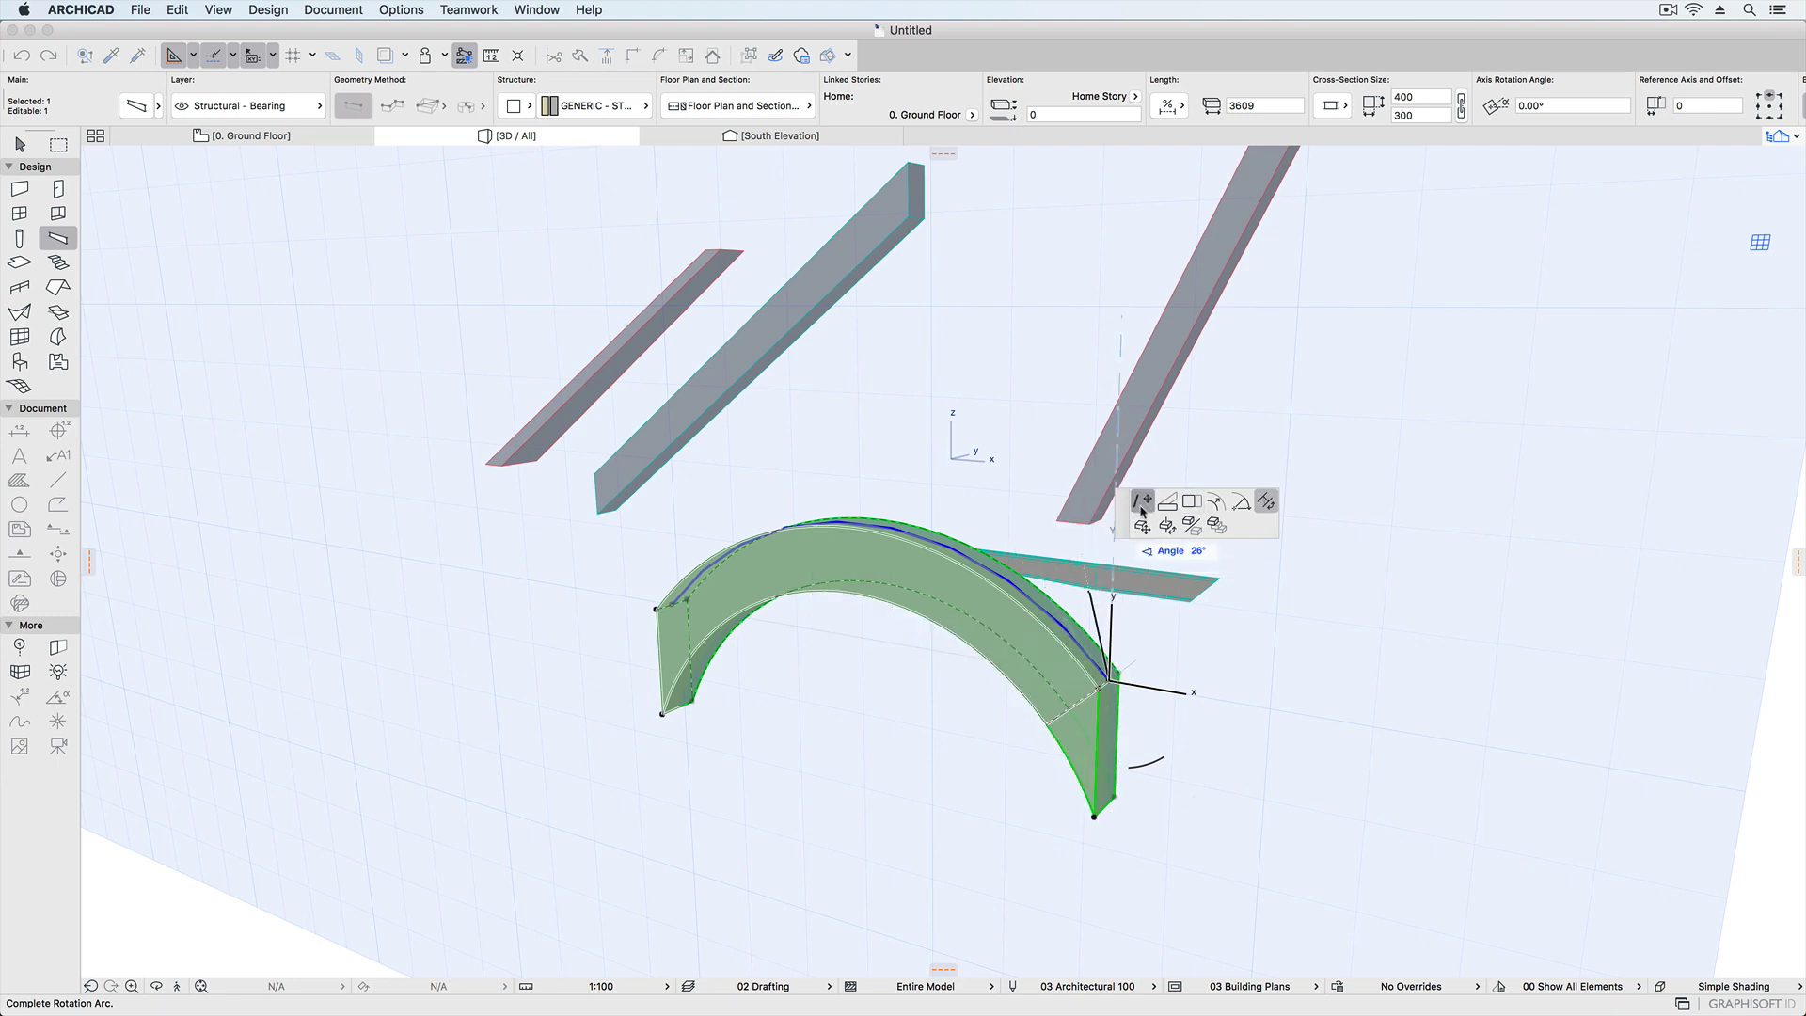
left_click(1142, 506)
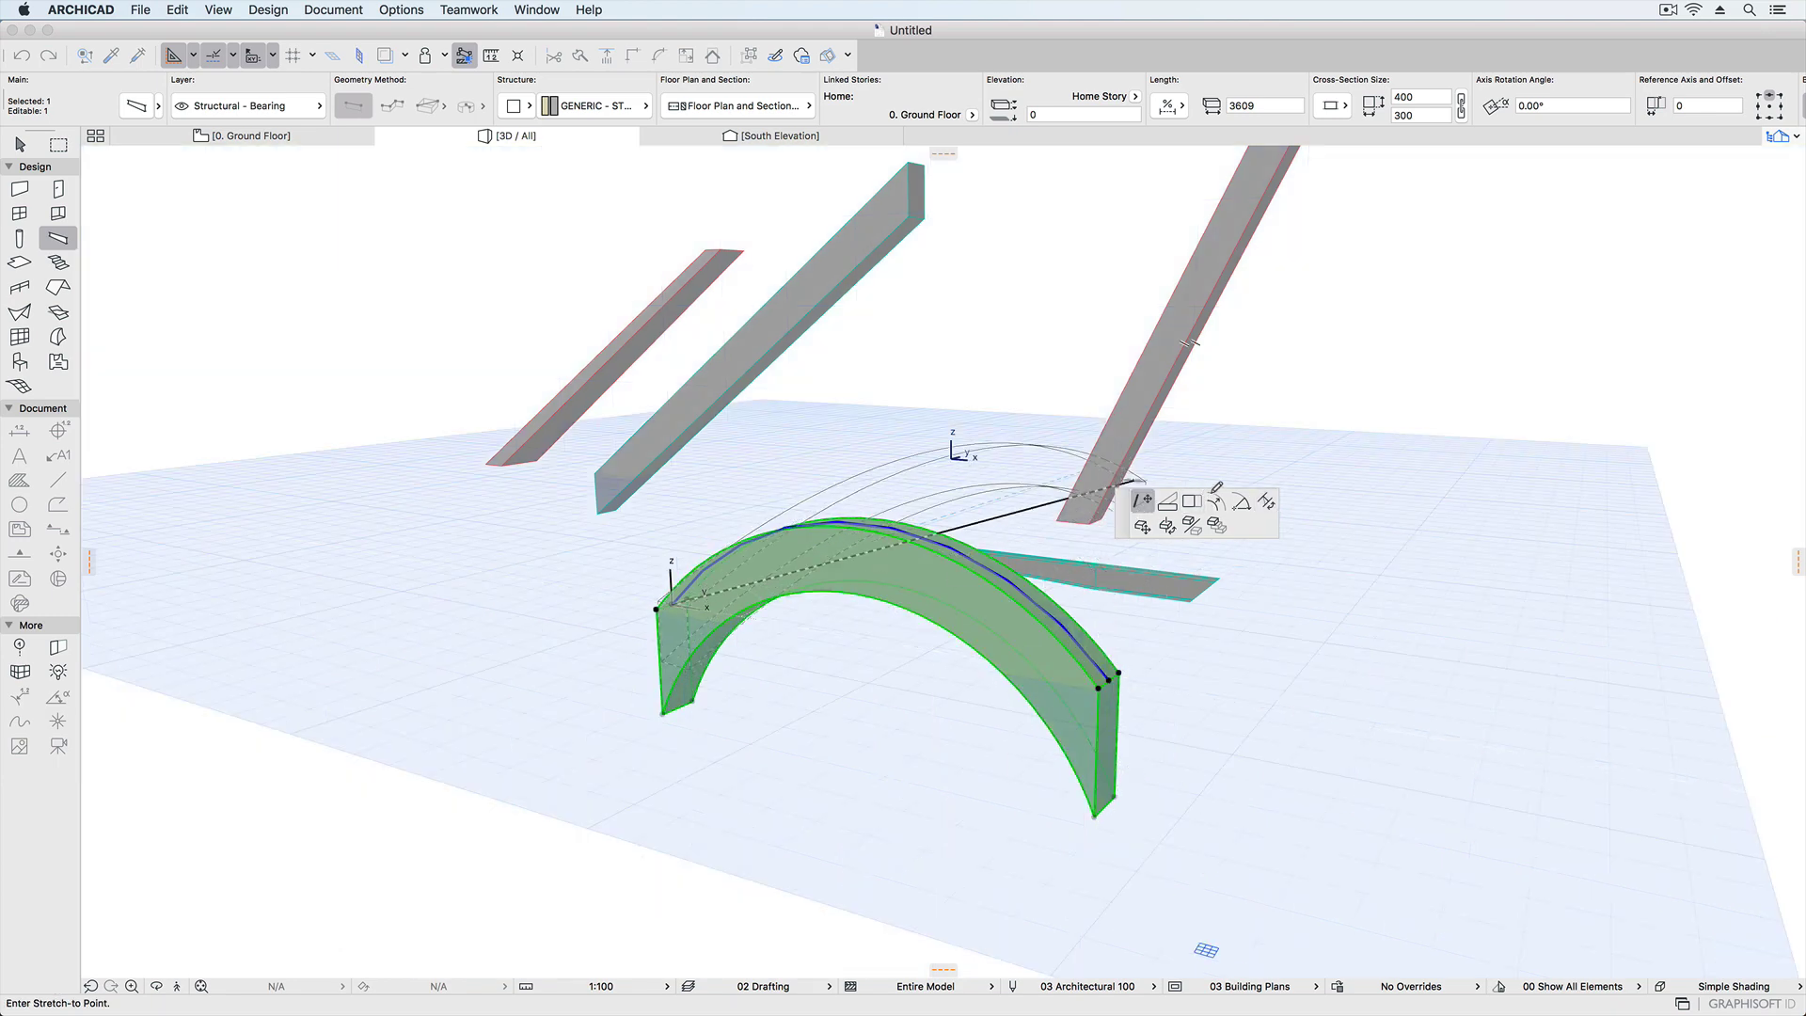
left_click(1266, 501)
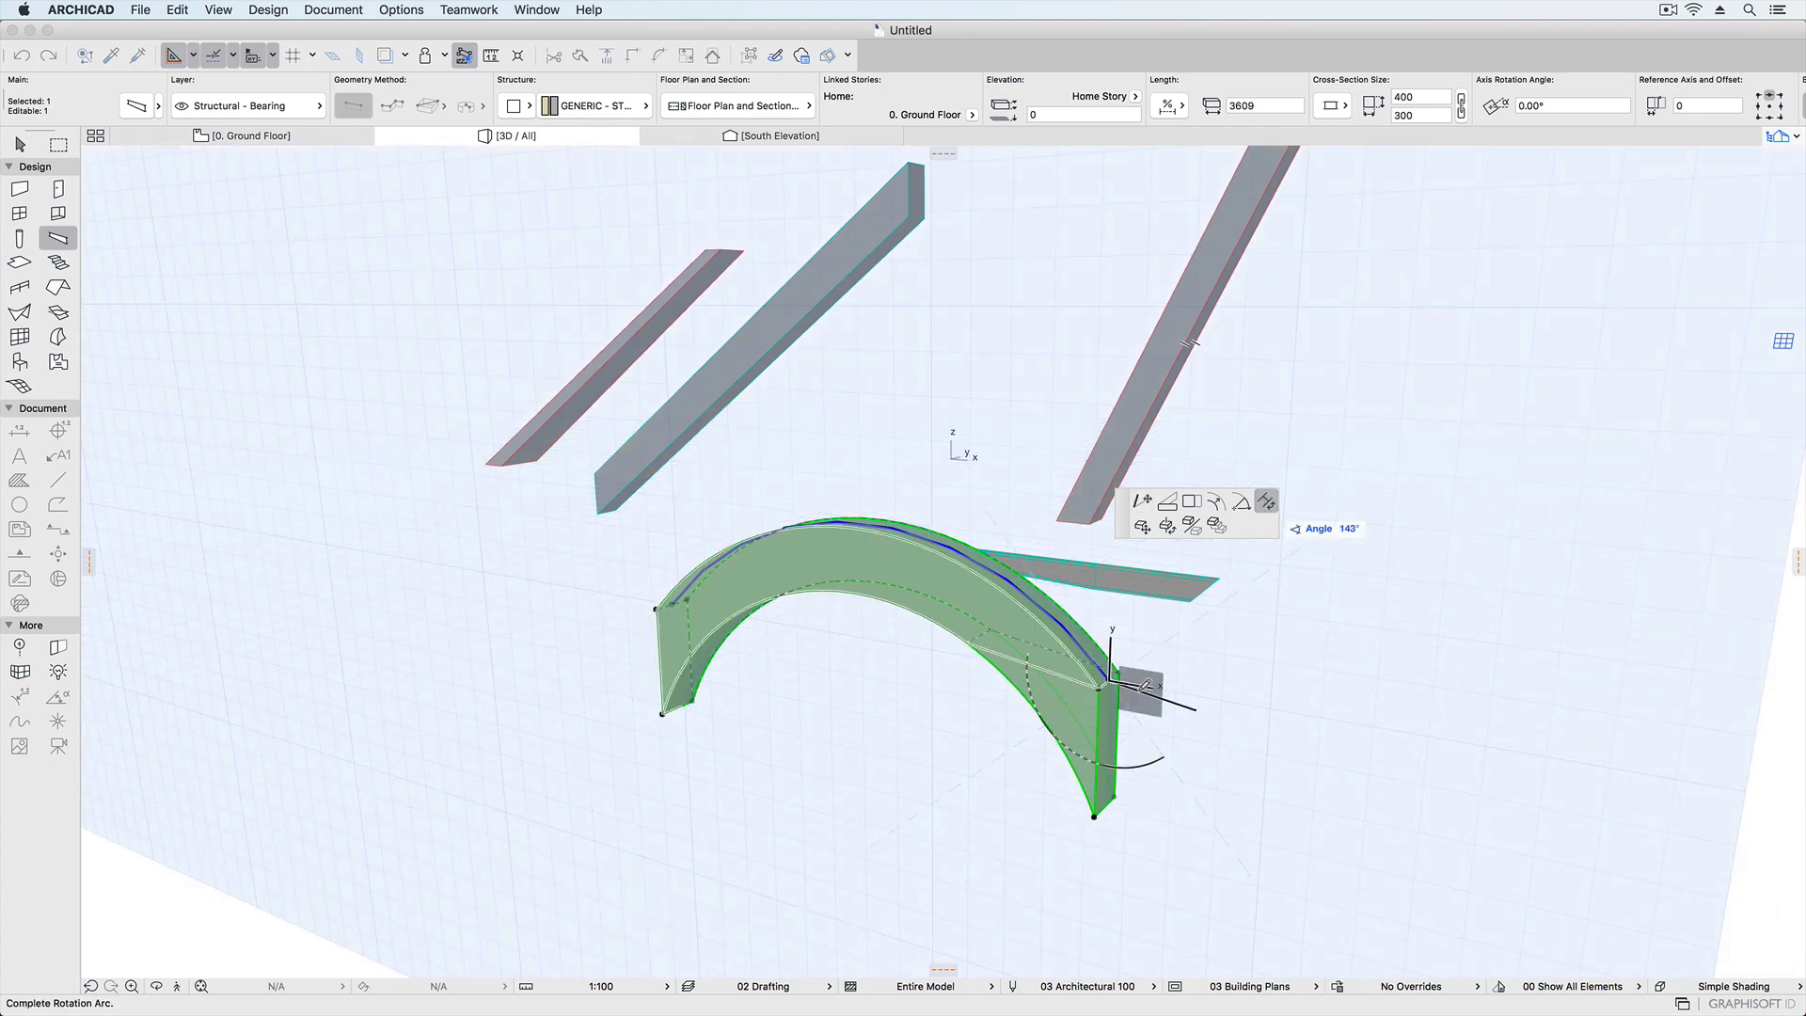
left_click(967, 774)
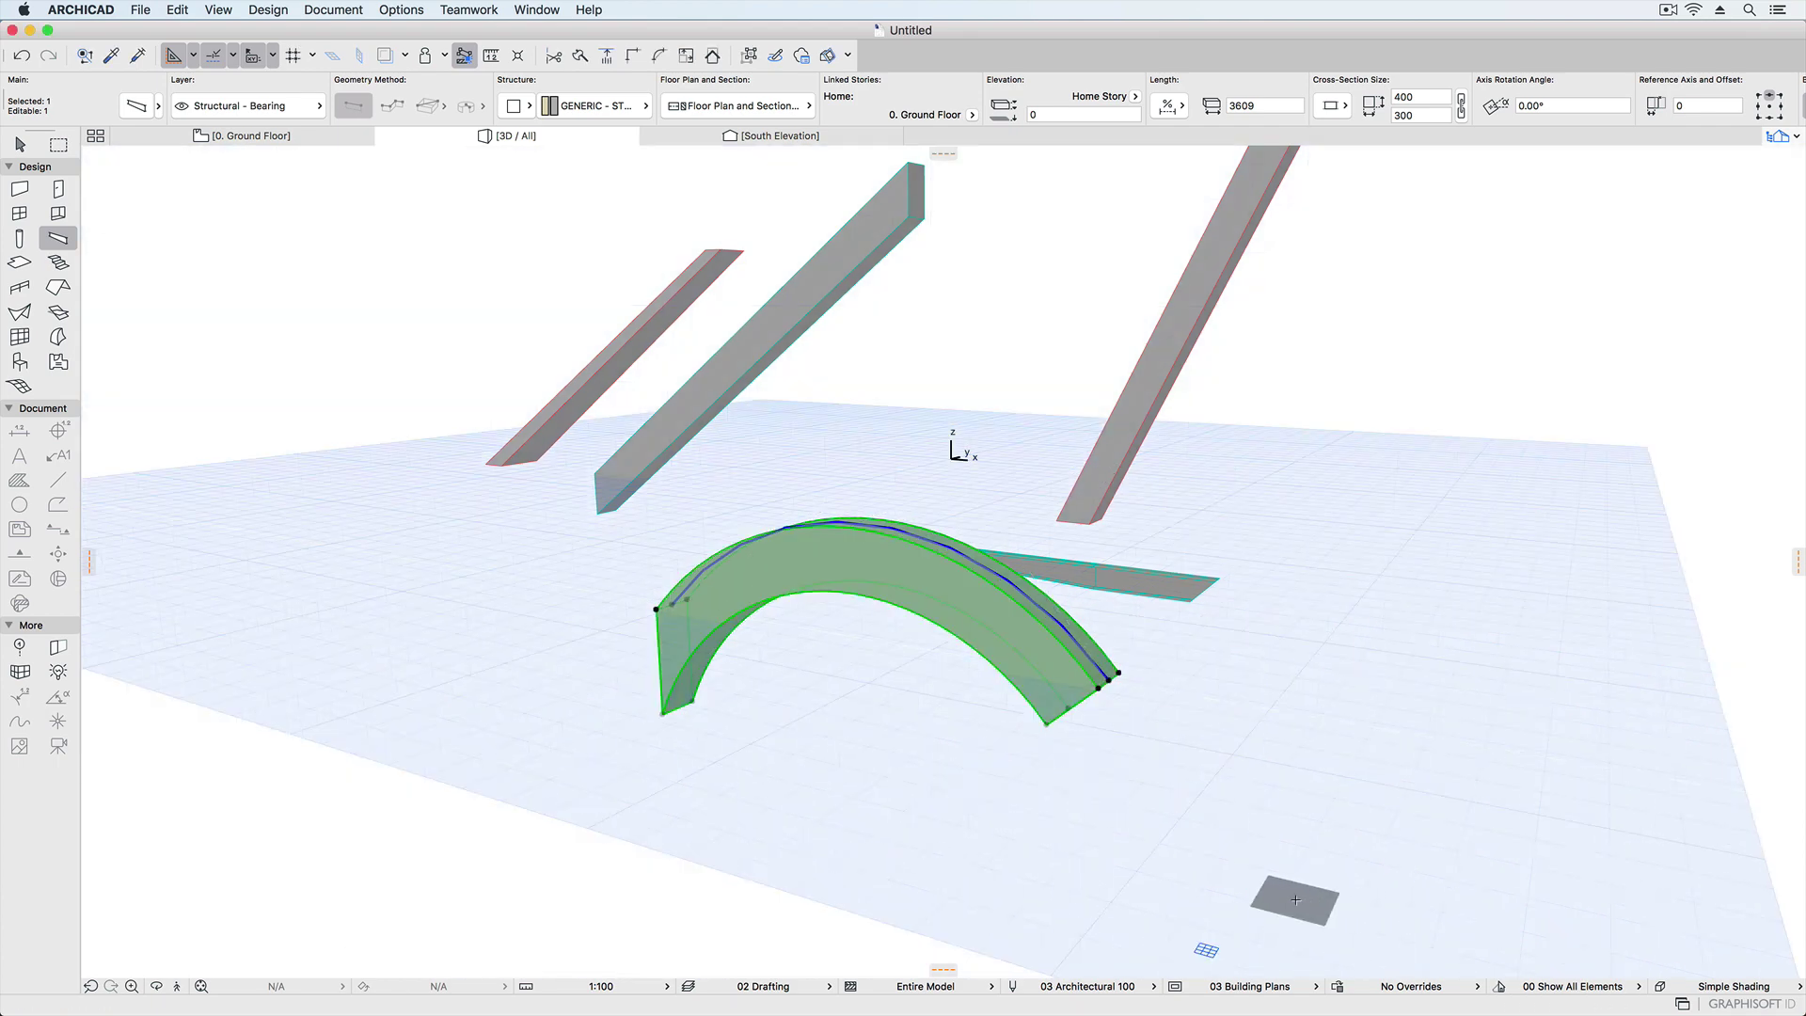
Rotate the cut at the arched beam's other end to an angle of about 96°.
left_click(668, 602)
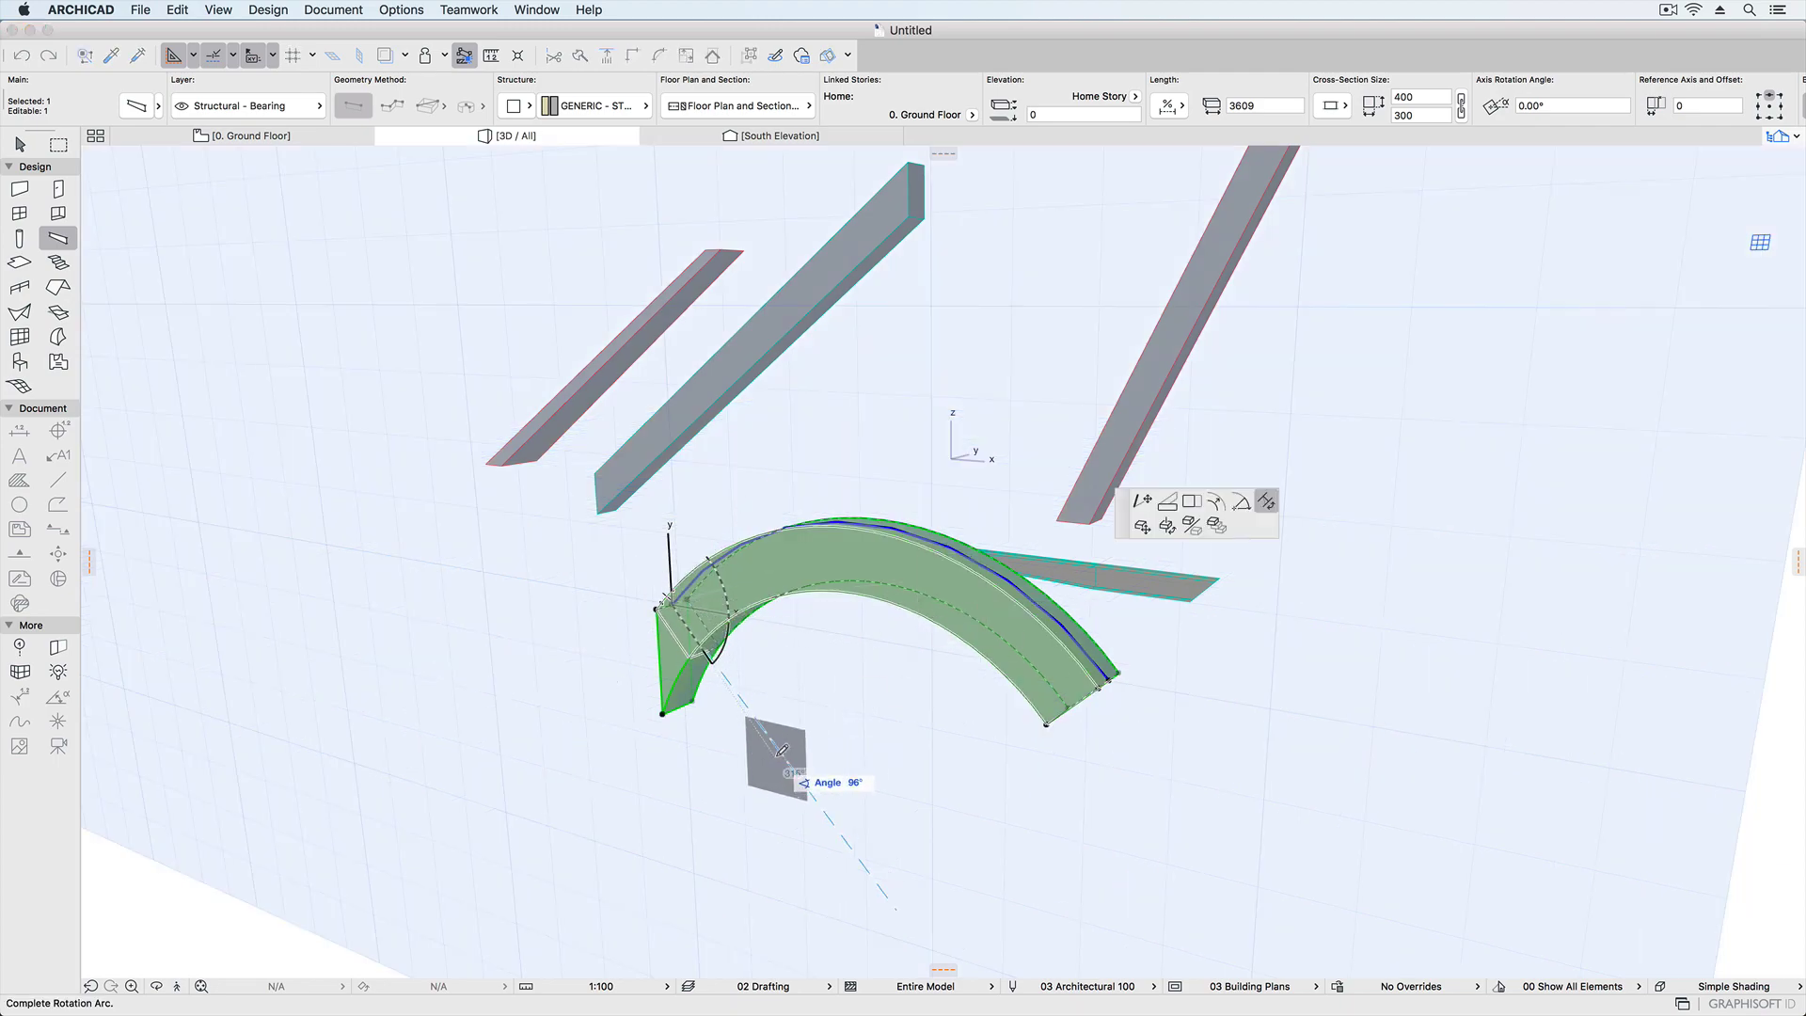
left_click(785, 757)
middle_click_drag(786, 758, 1040, 768, "shift")
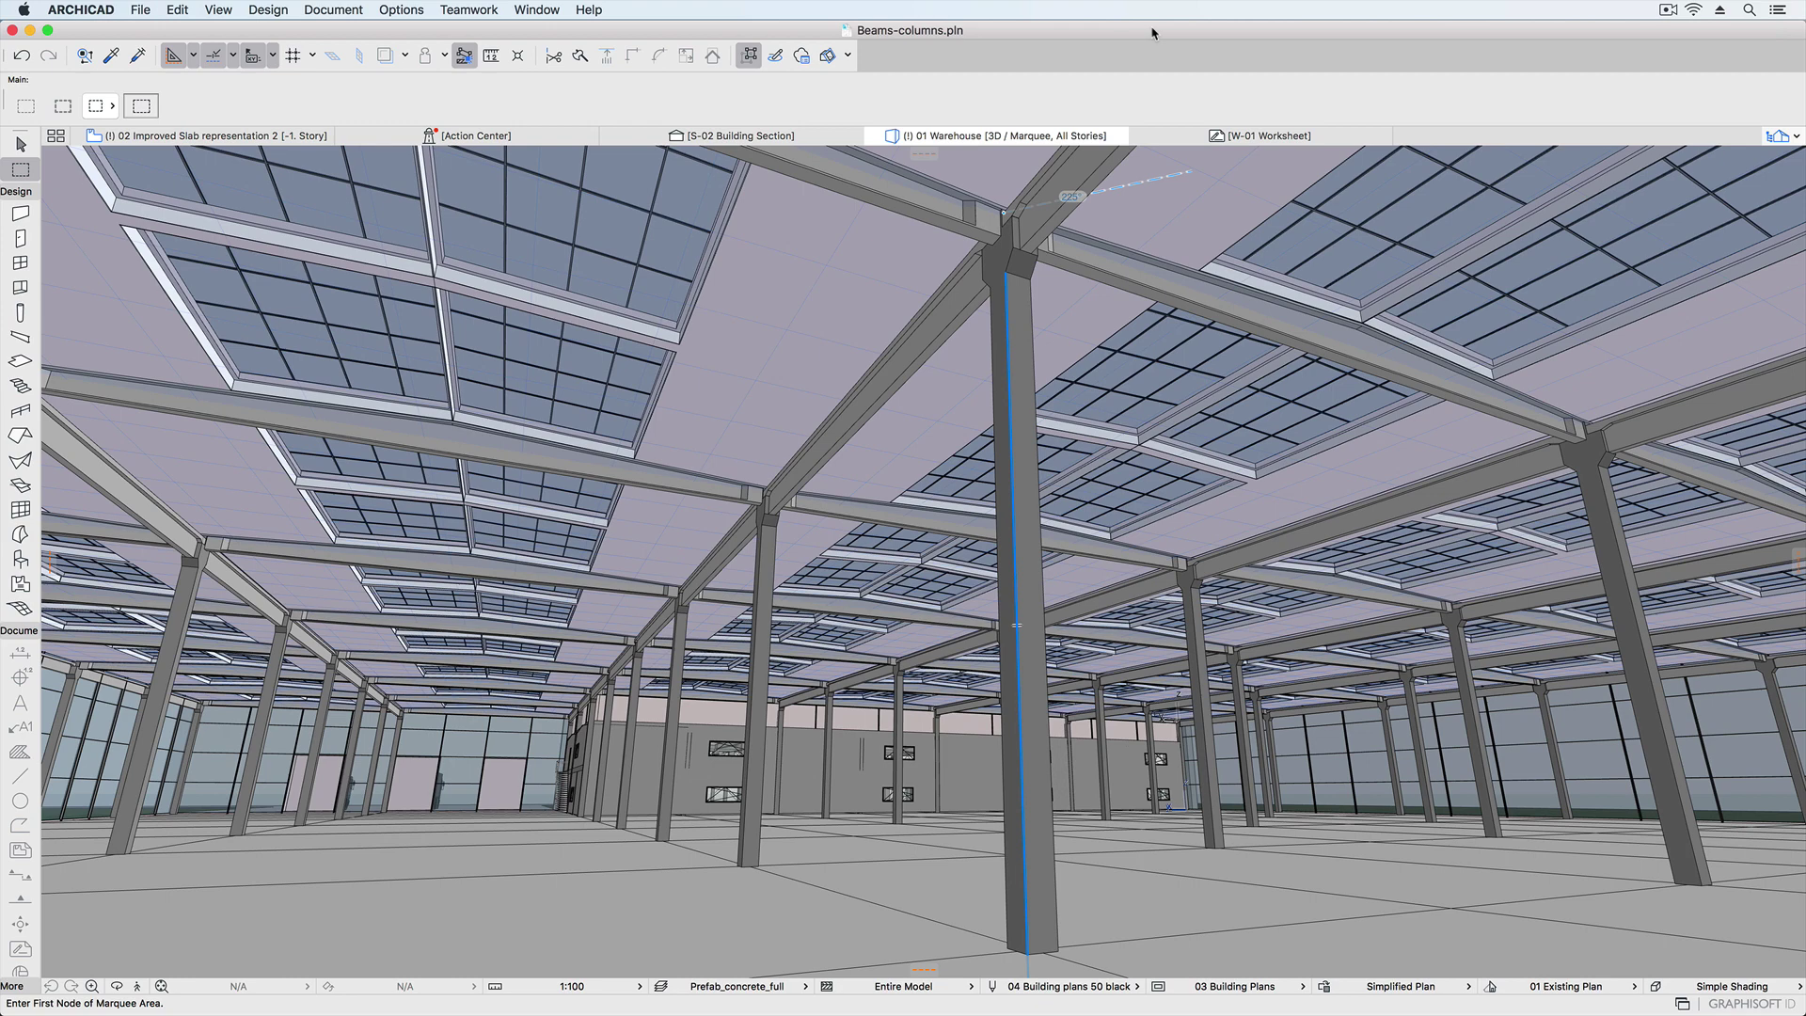
Open the saved 3D view 02 Beam-coulmn connections from the Multi-segment beam-column folder of Beams-columns.pln.
left_click(1774, 135)
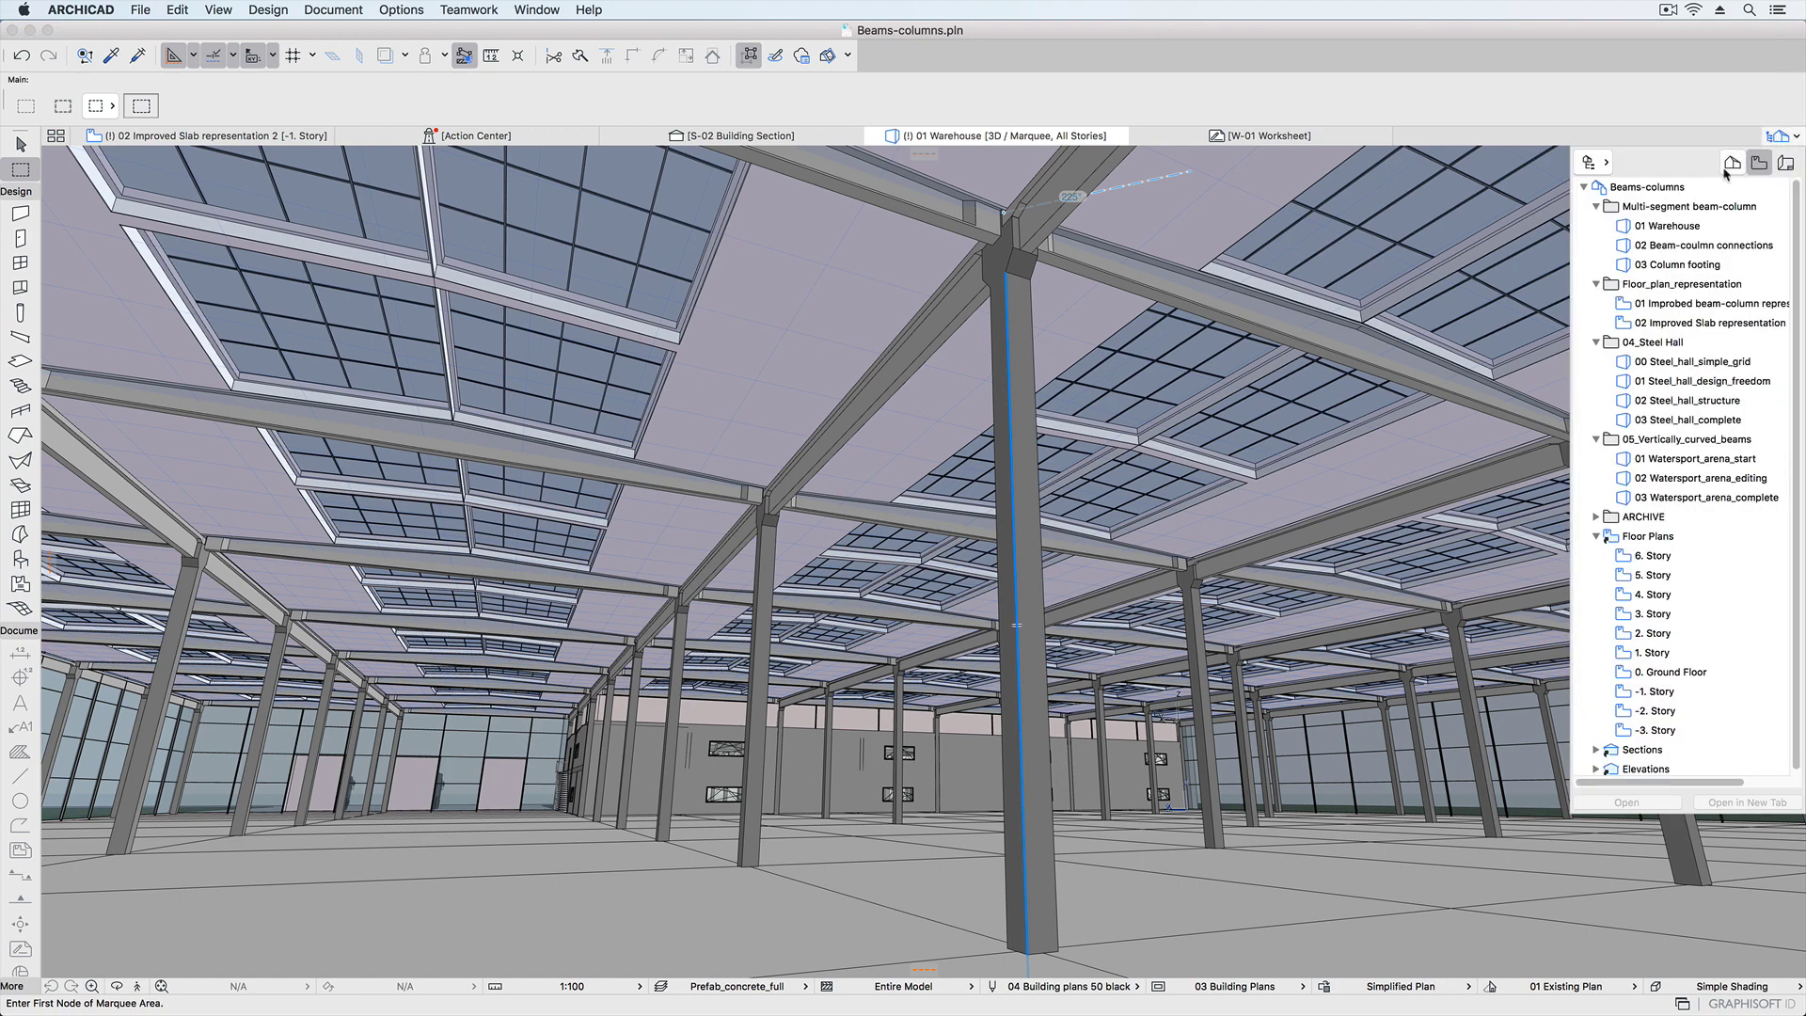
double_click(1672, 250)
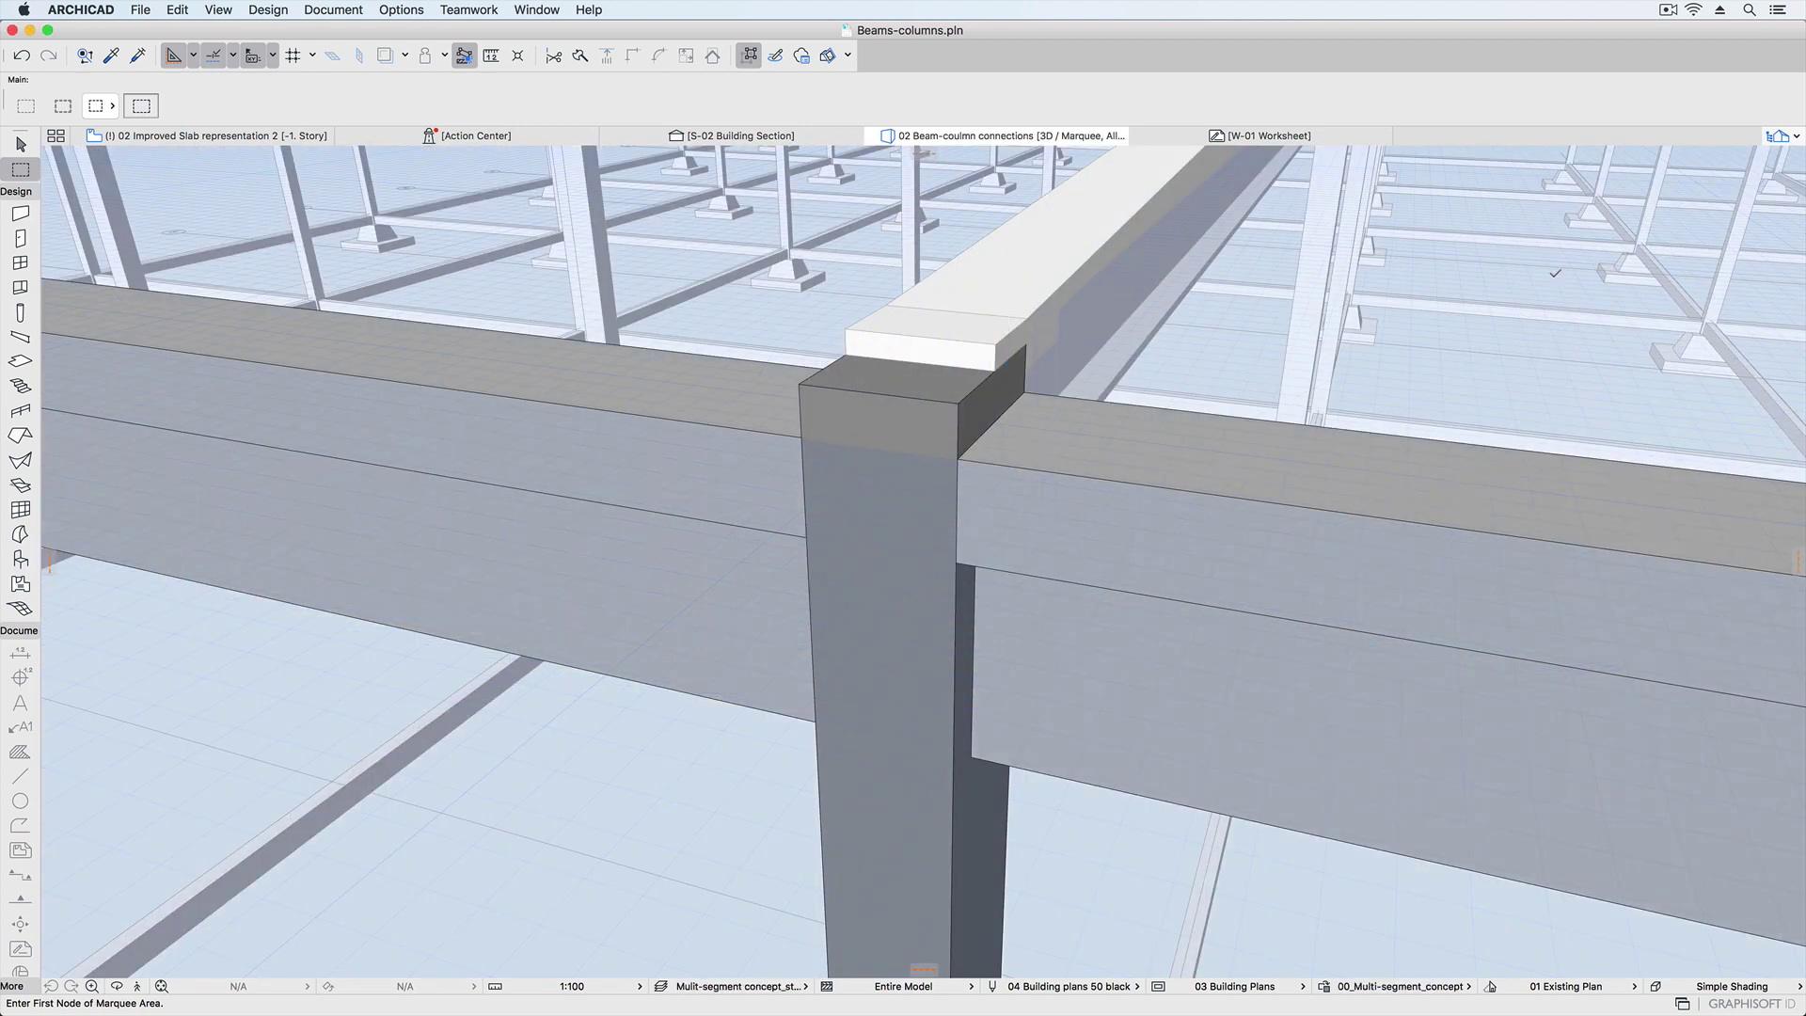
left_click(1027, 425)
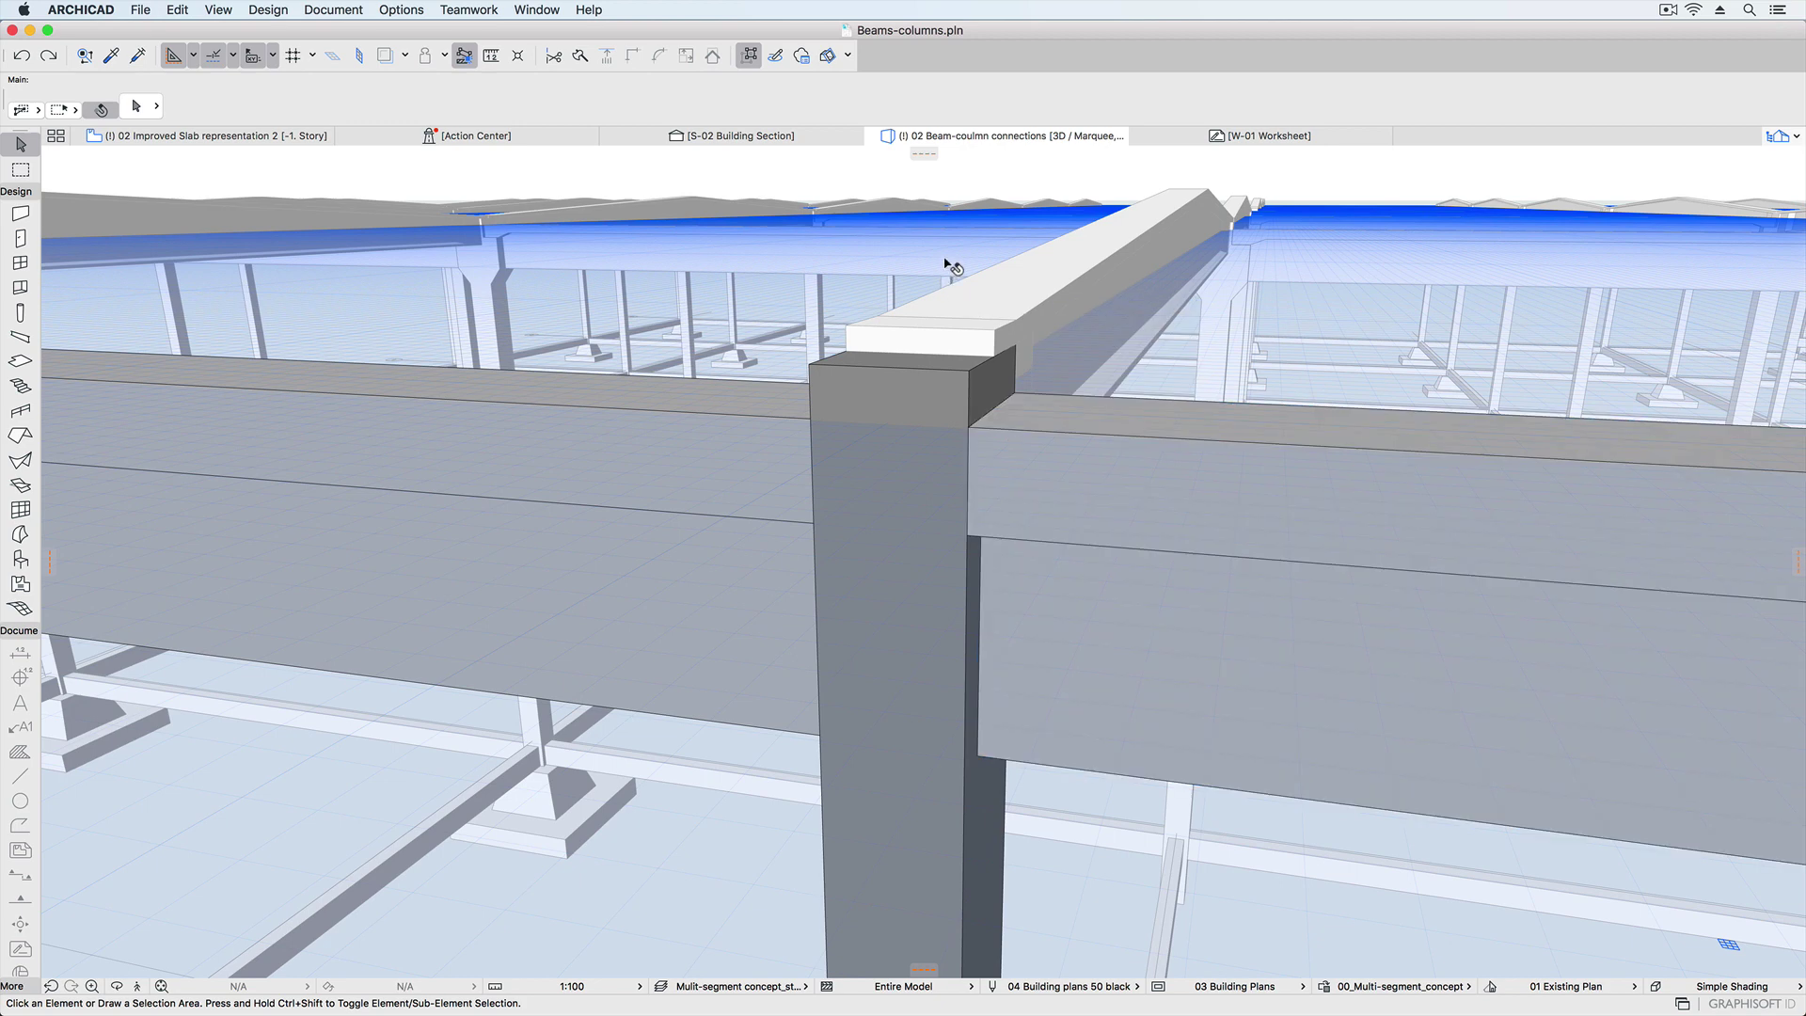
Examine the column and the precast T beam that meets it at the connection by selecting each in turn.
mouse_move(948, 265)
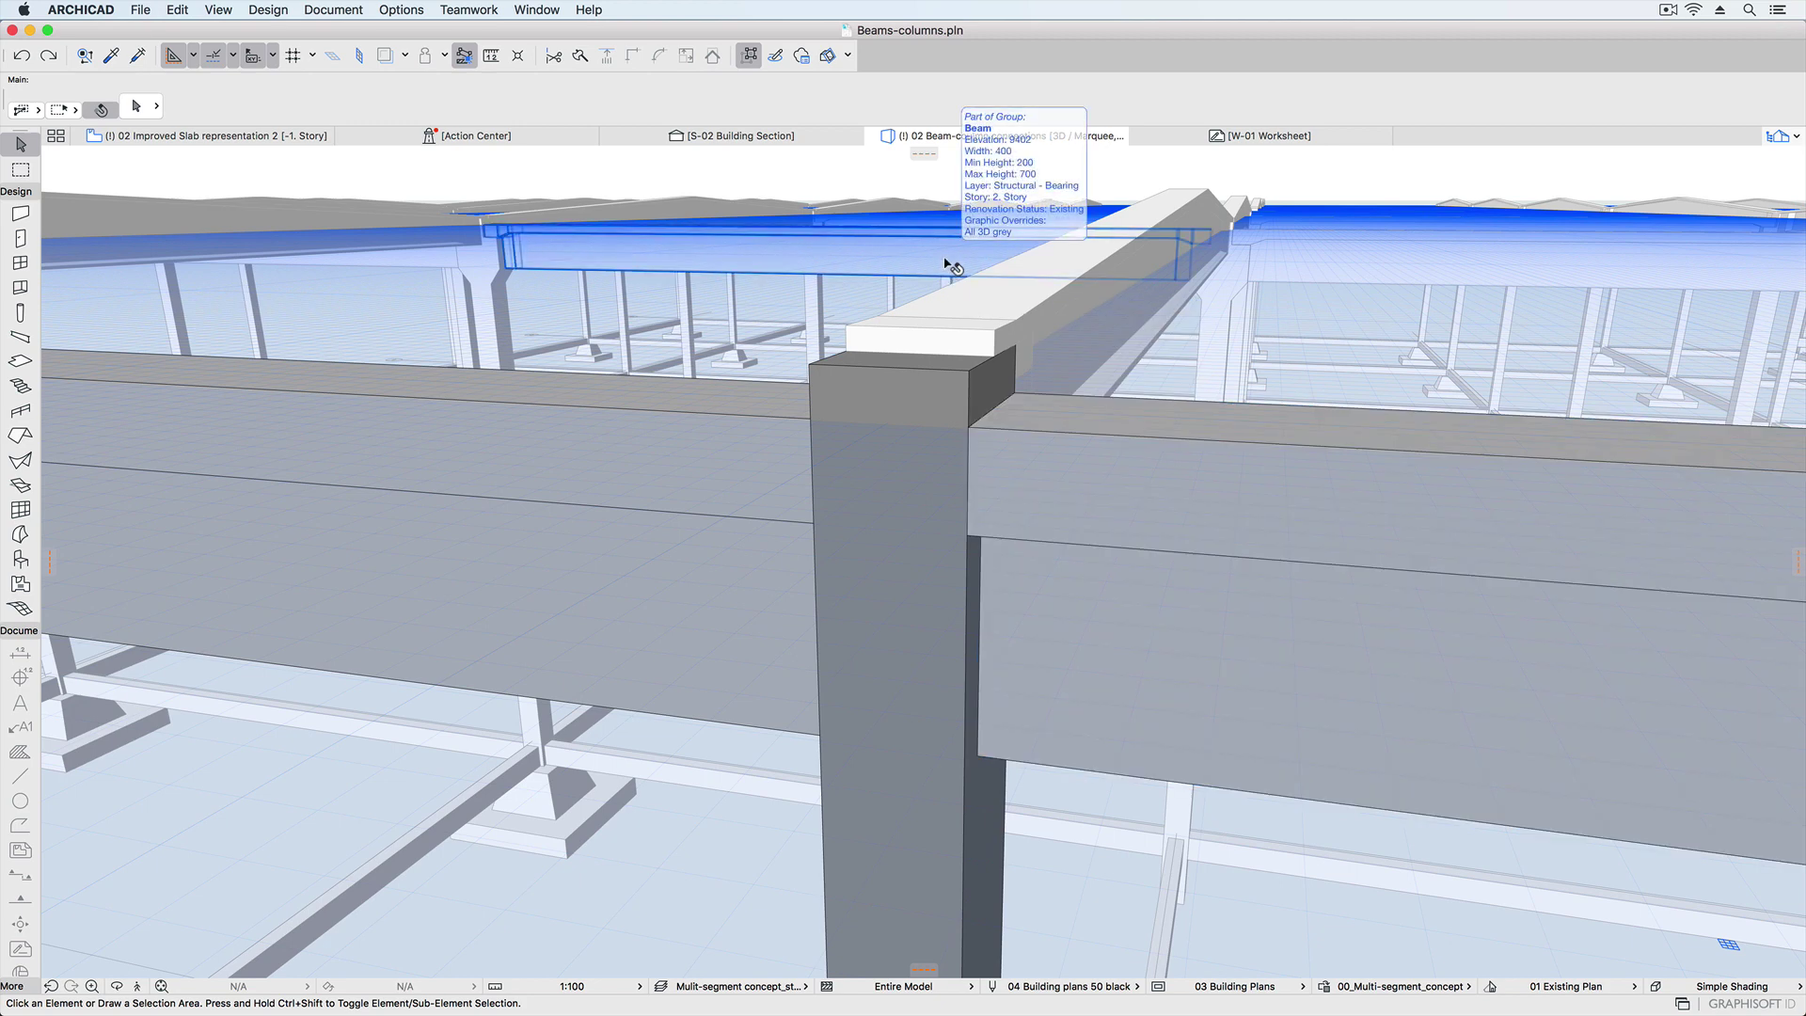
left_click(873, 414)
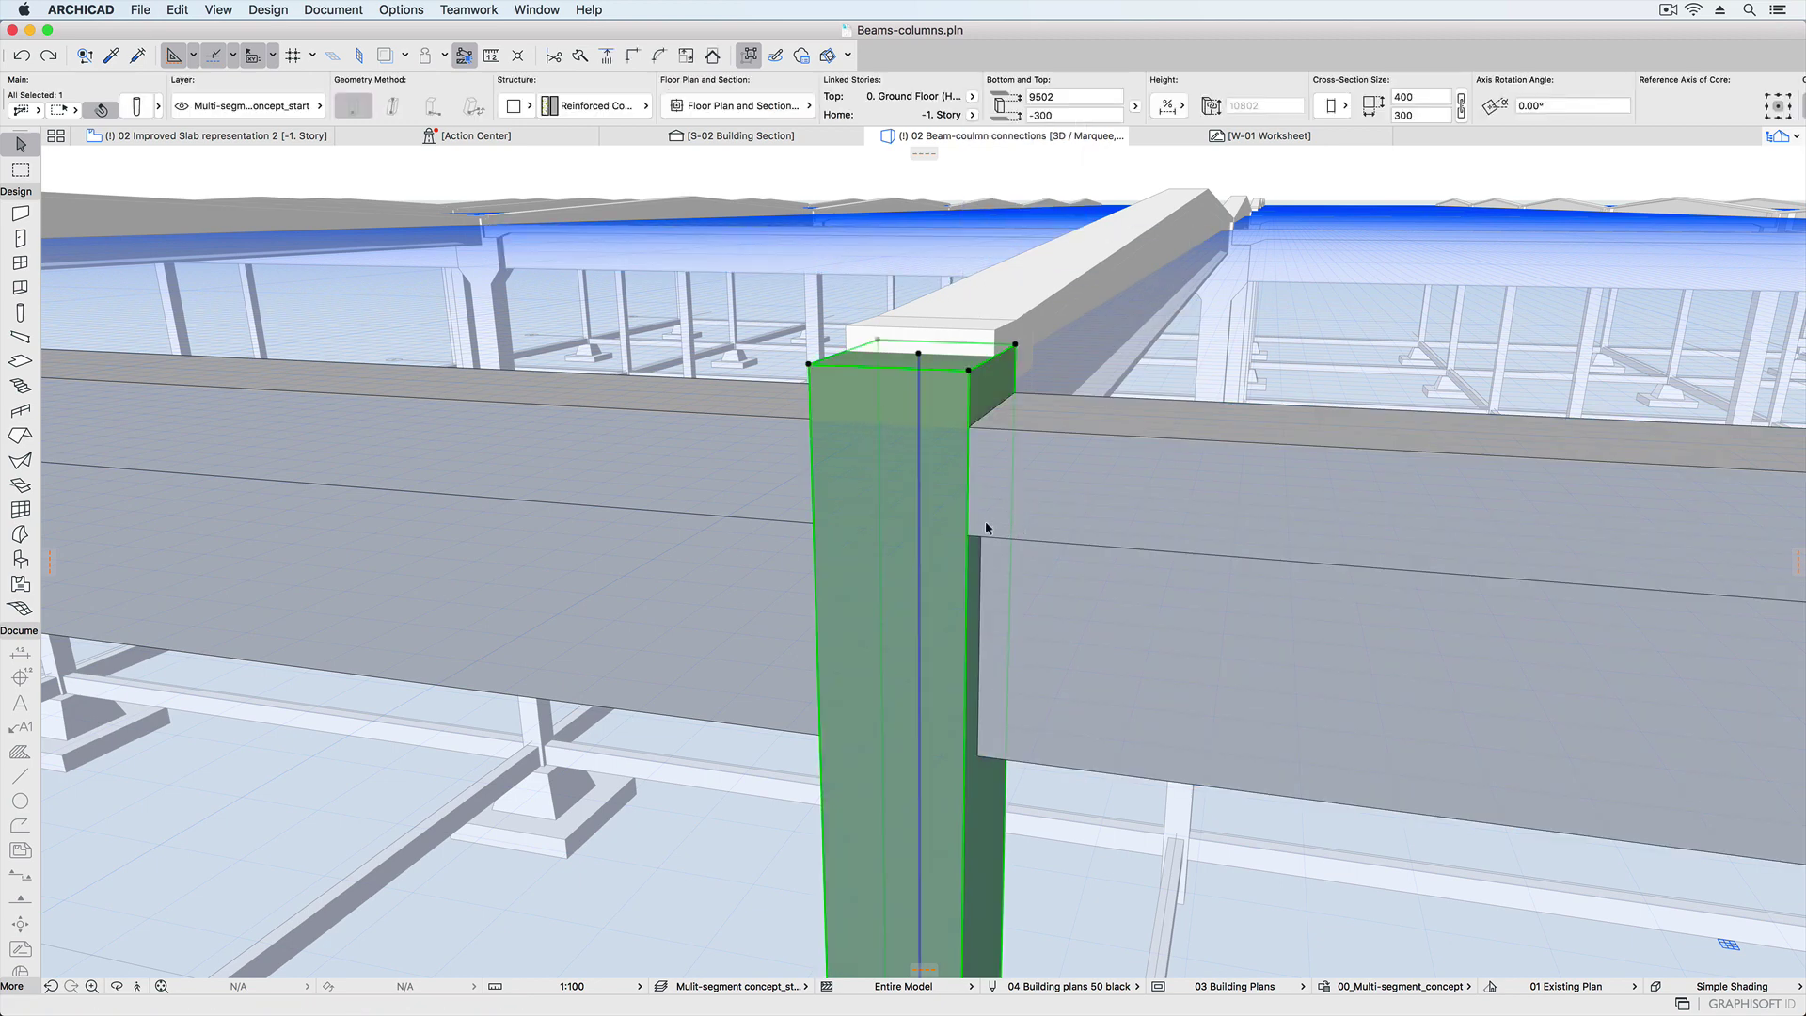
left_click(1159, 465)
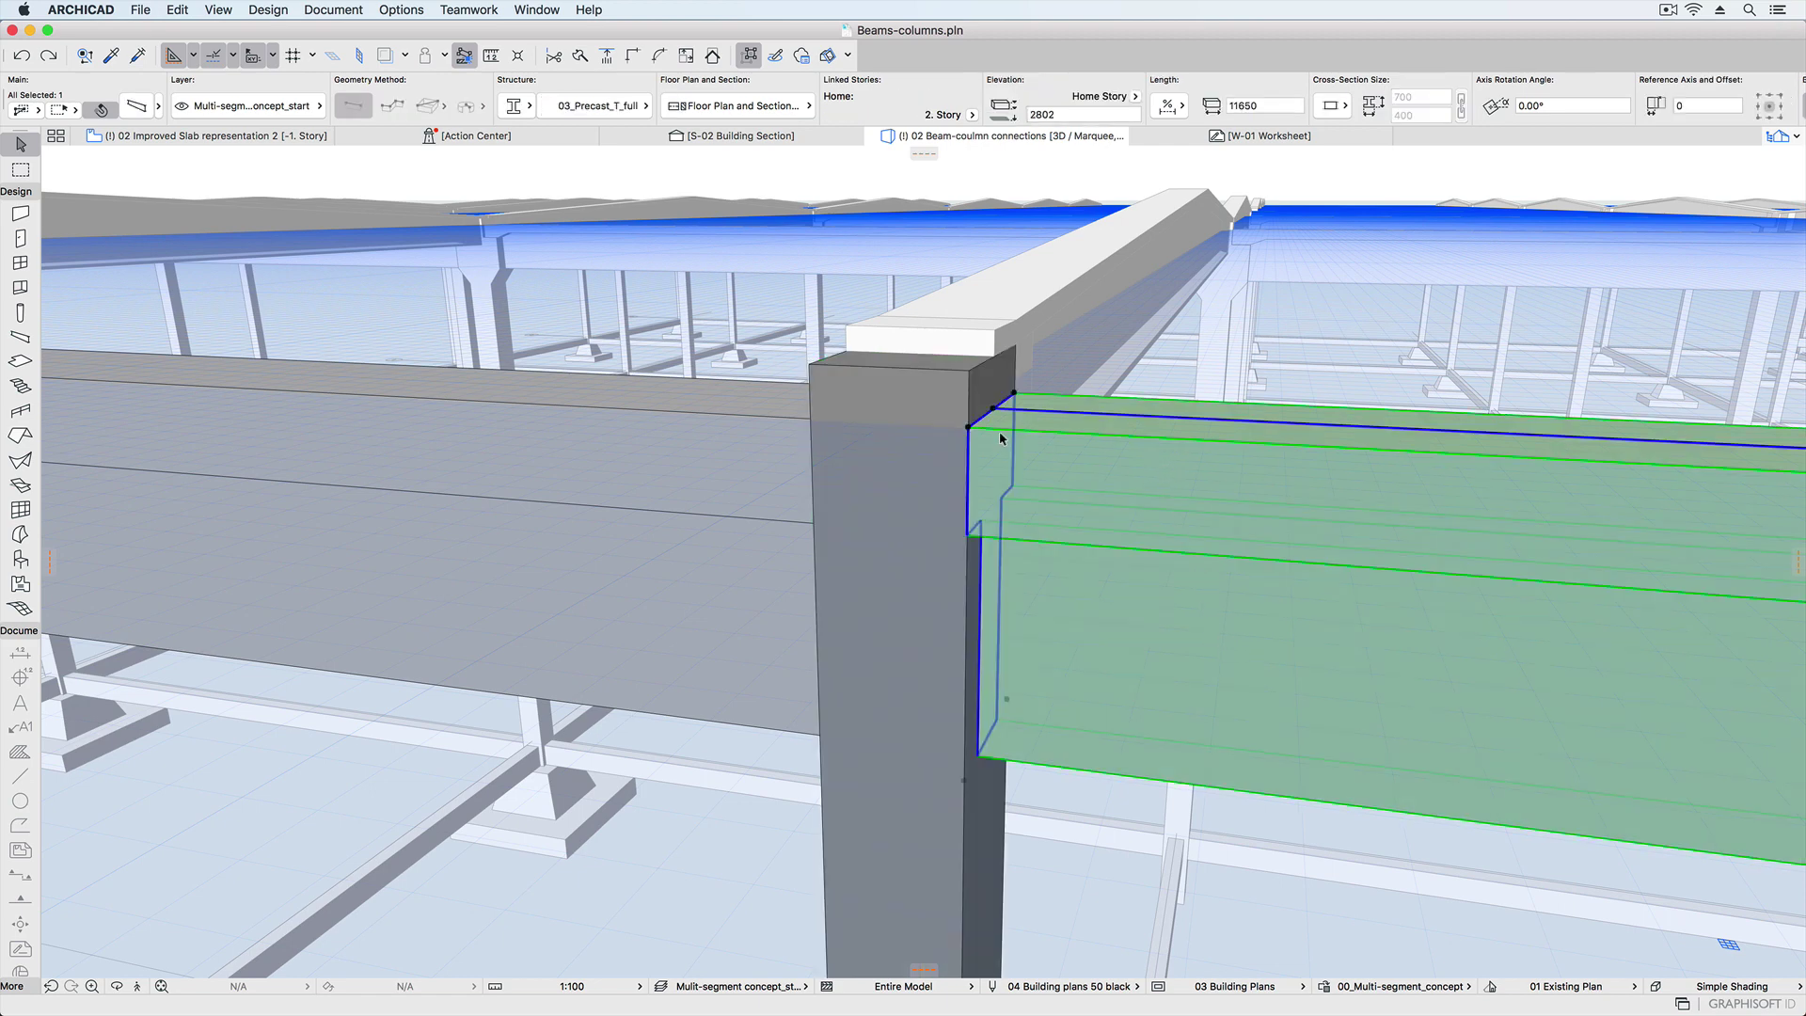
mouse_move(1058, 531)
Split the column into segments at the underside of the beam's flange, at the beam's bottom edge, and 250 below that.
left_click(907, 406)
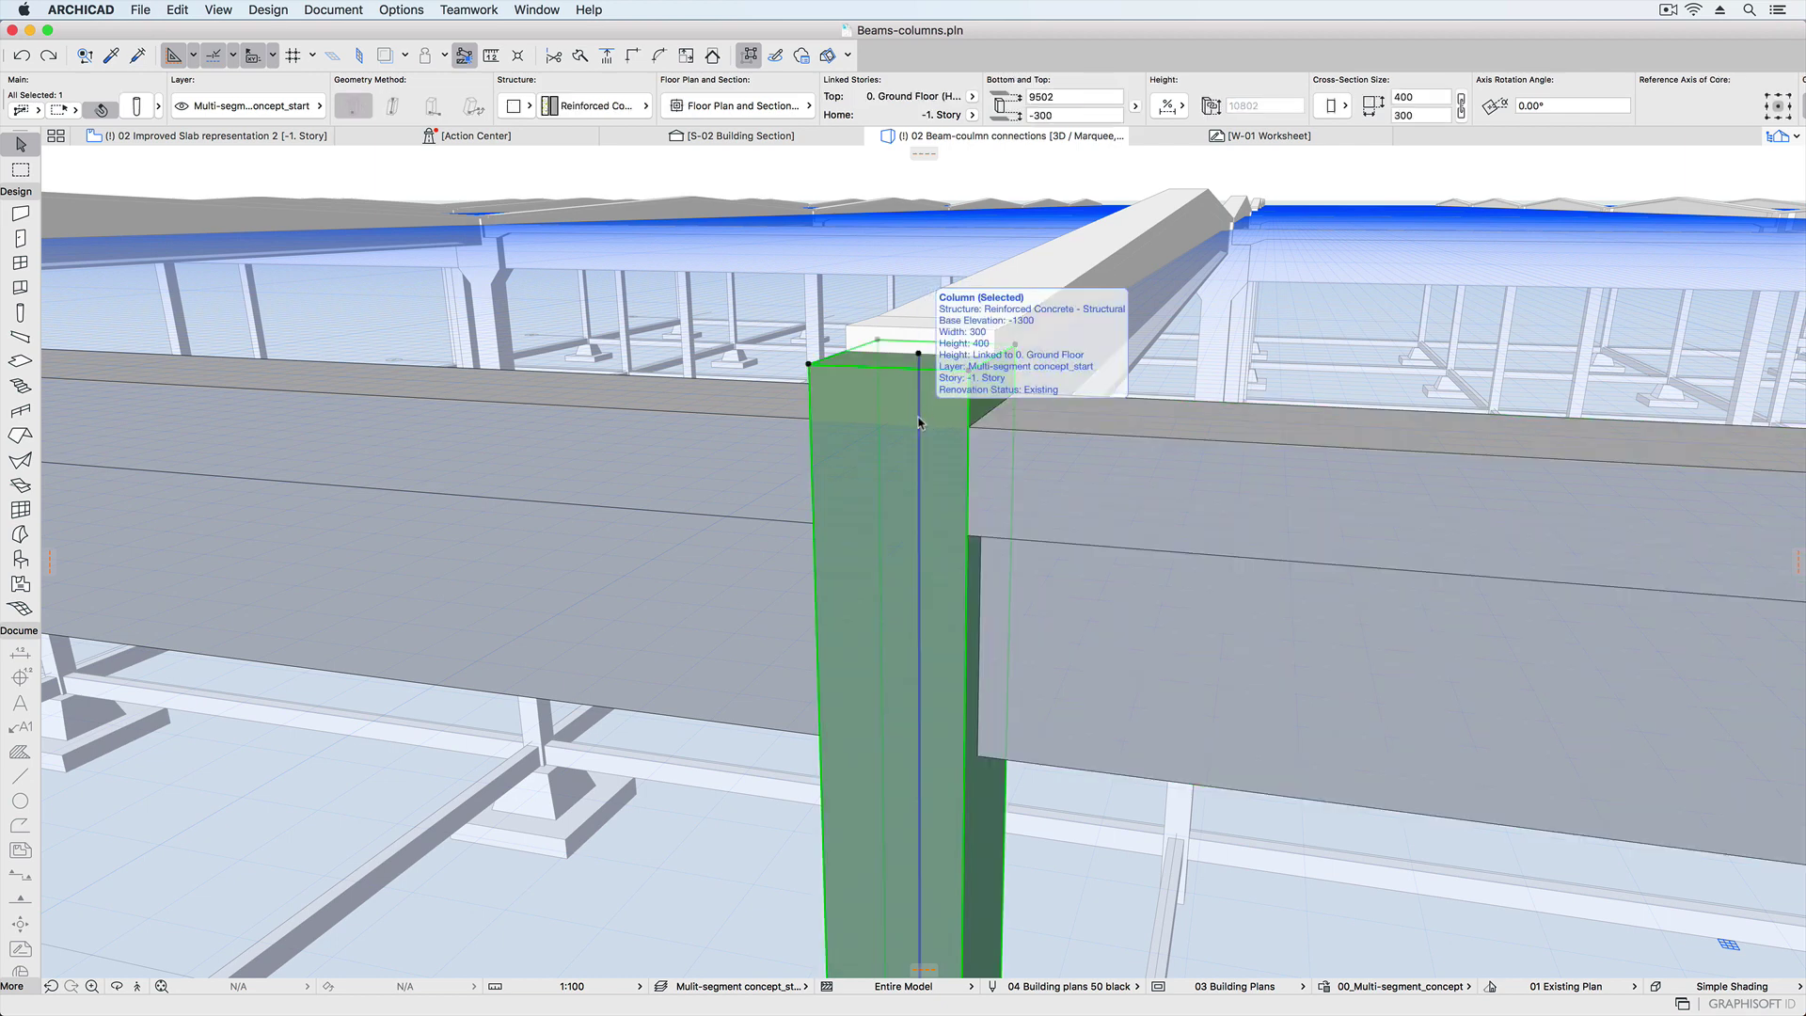
left_click(922, 423)
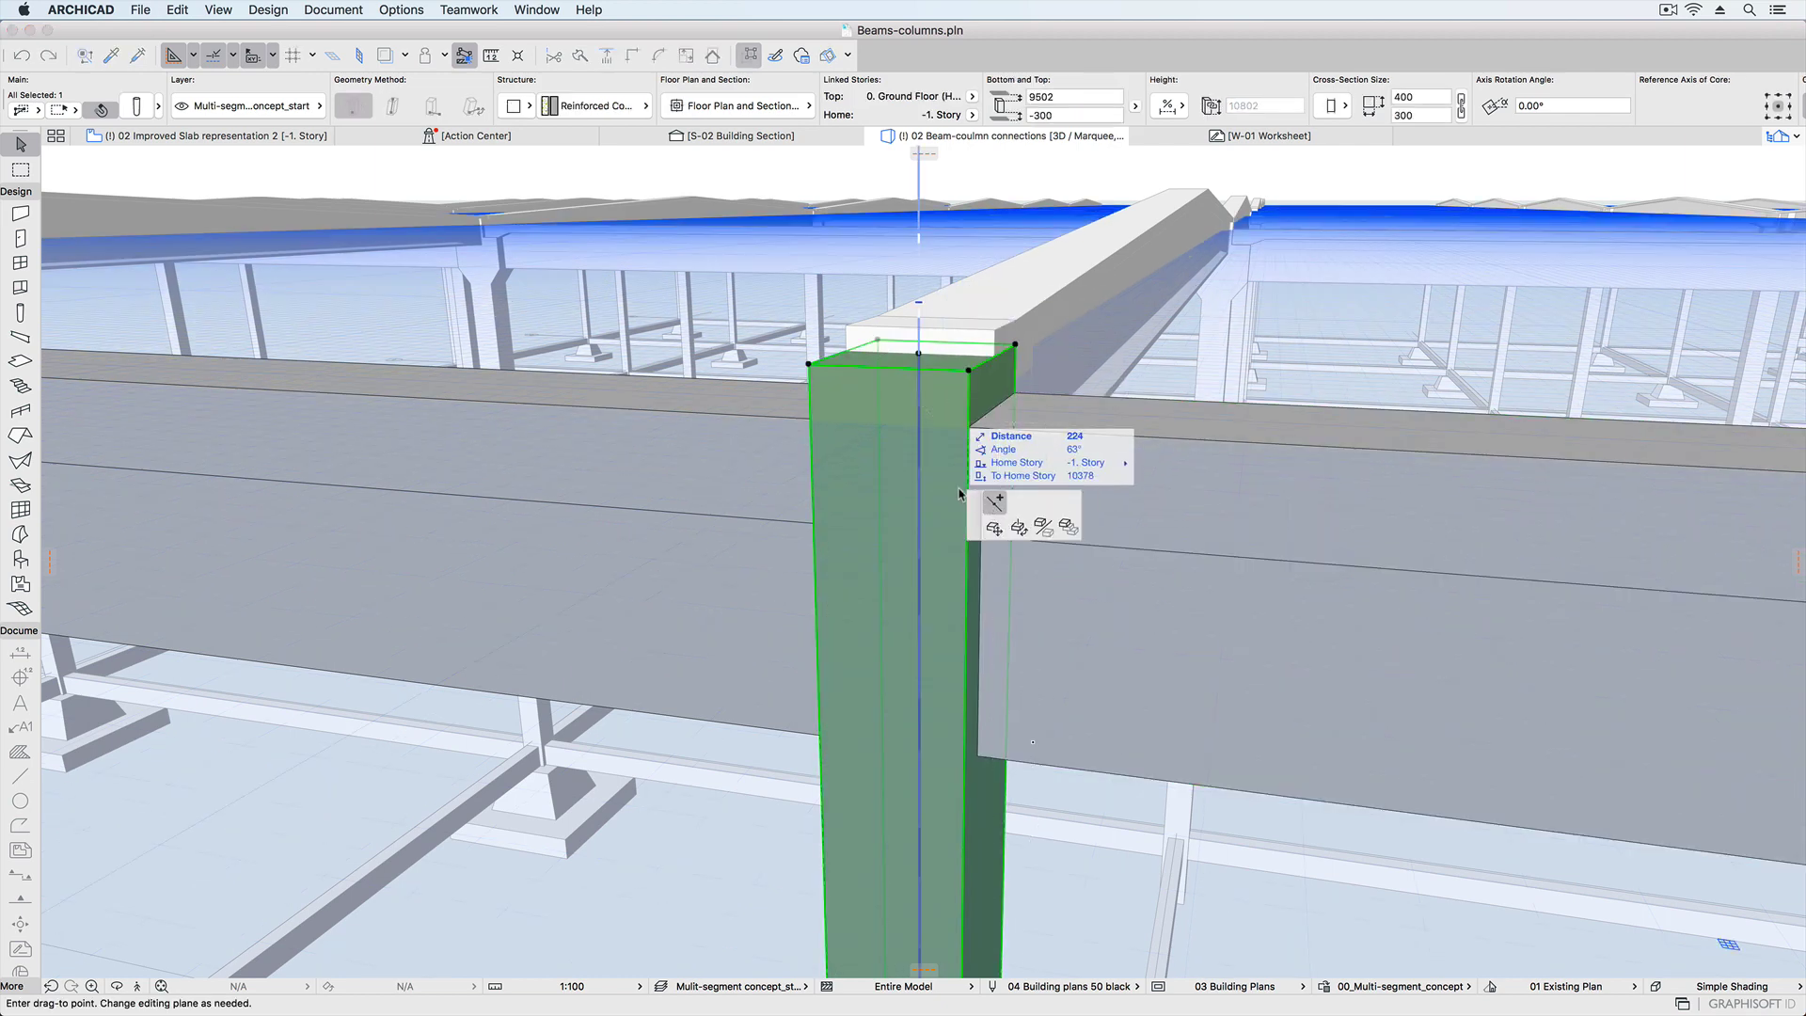
left_click(973, 531)
left_click(922, 684)
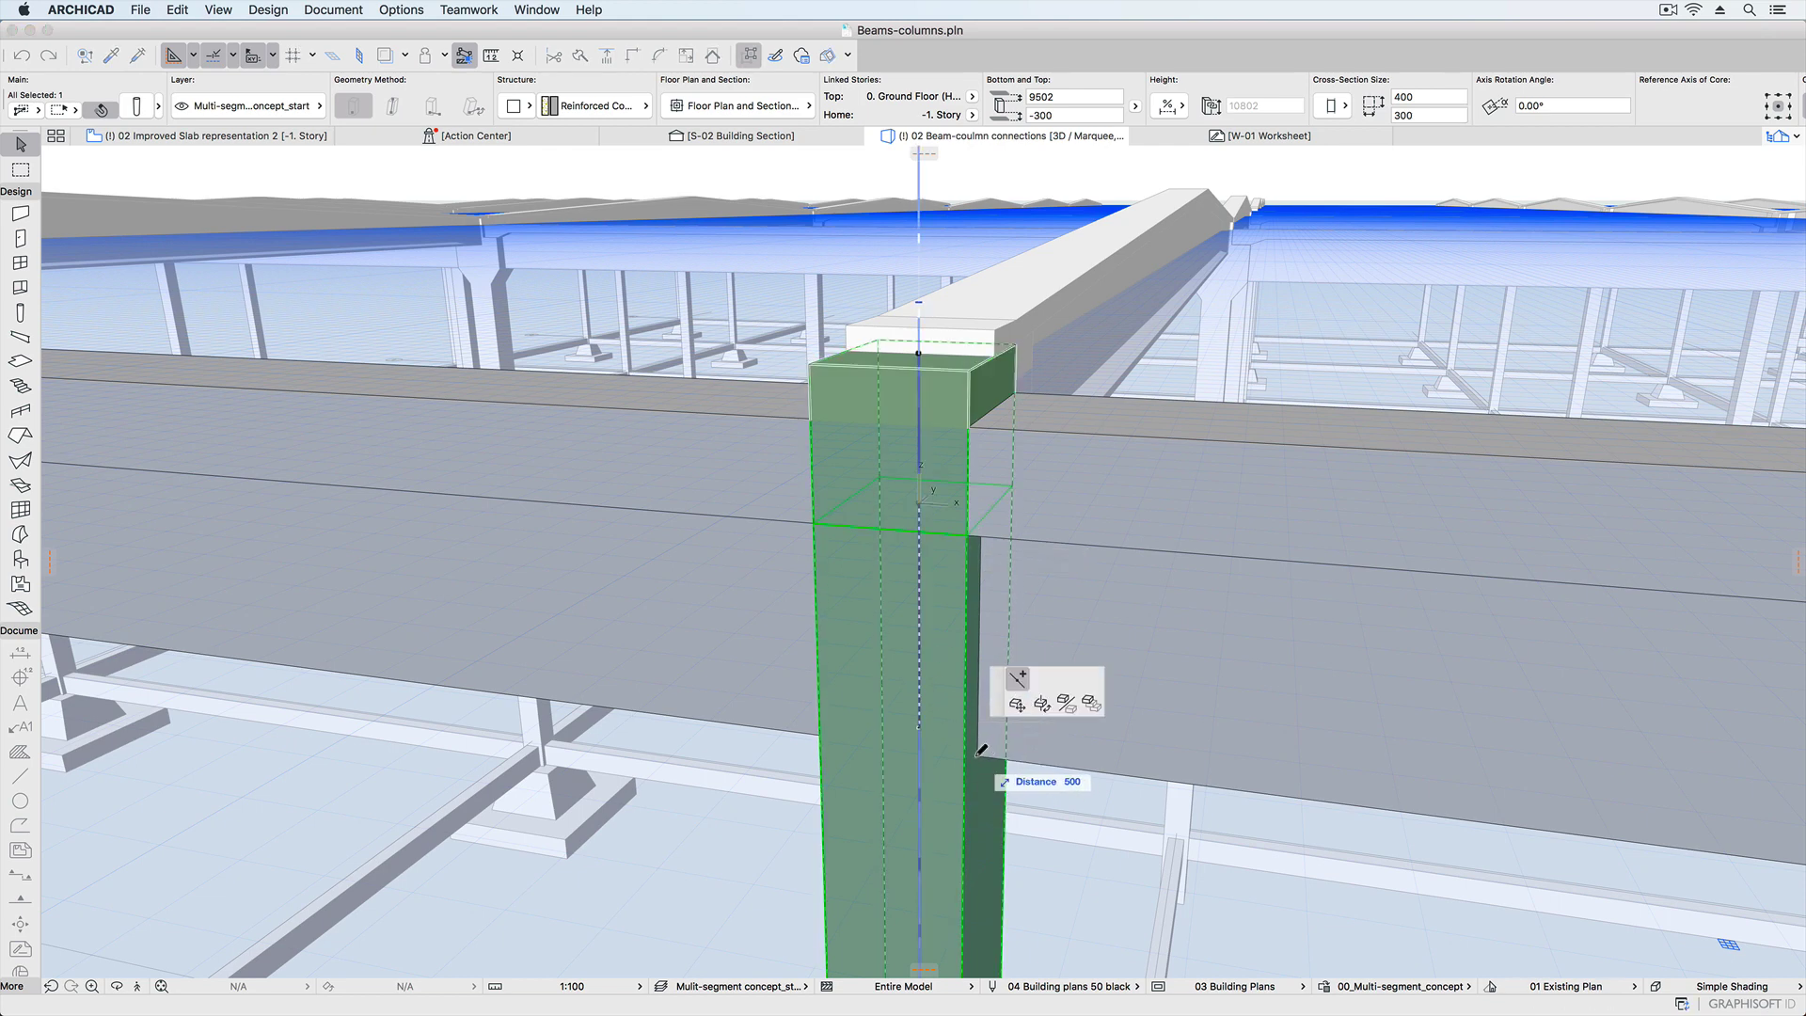
left_click(932, 770)
left_click(919, 833)
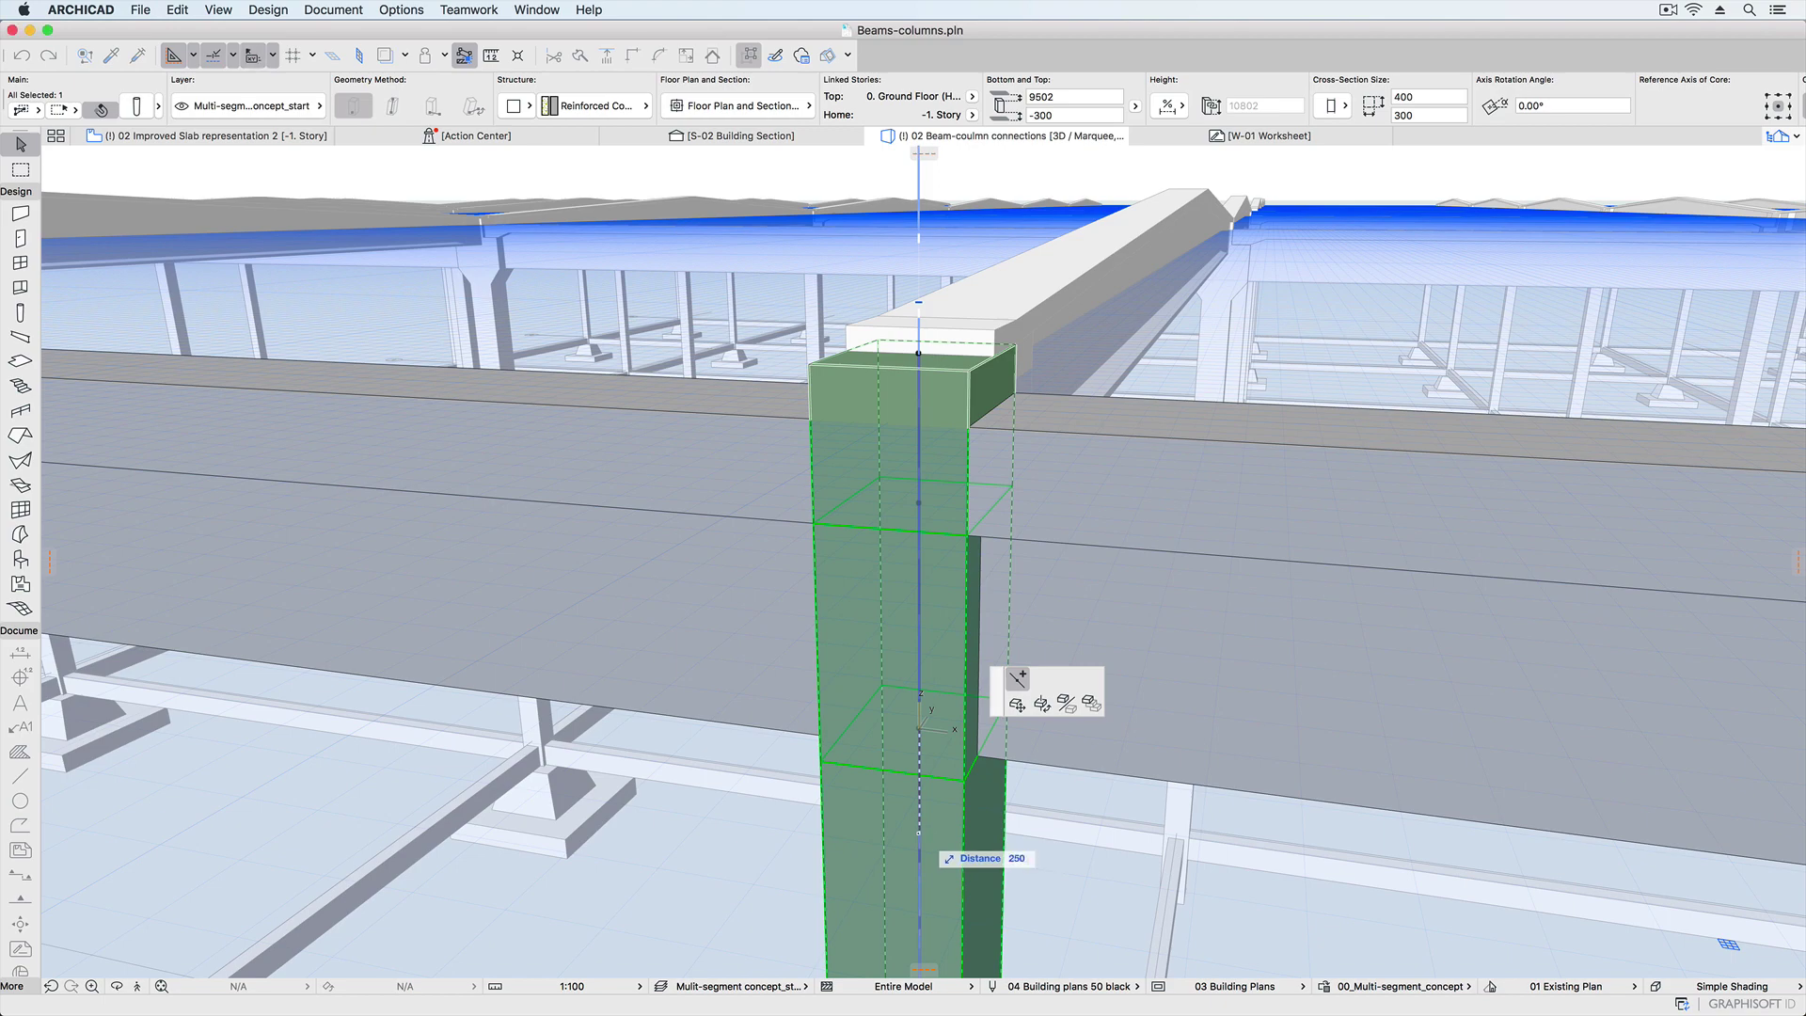
left_click(919, 886)
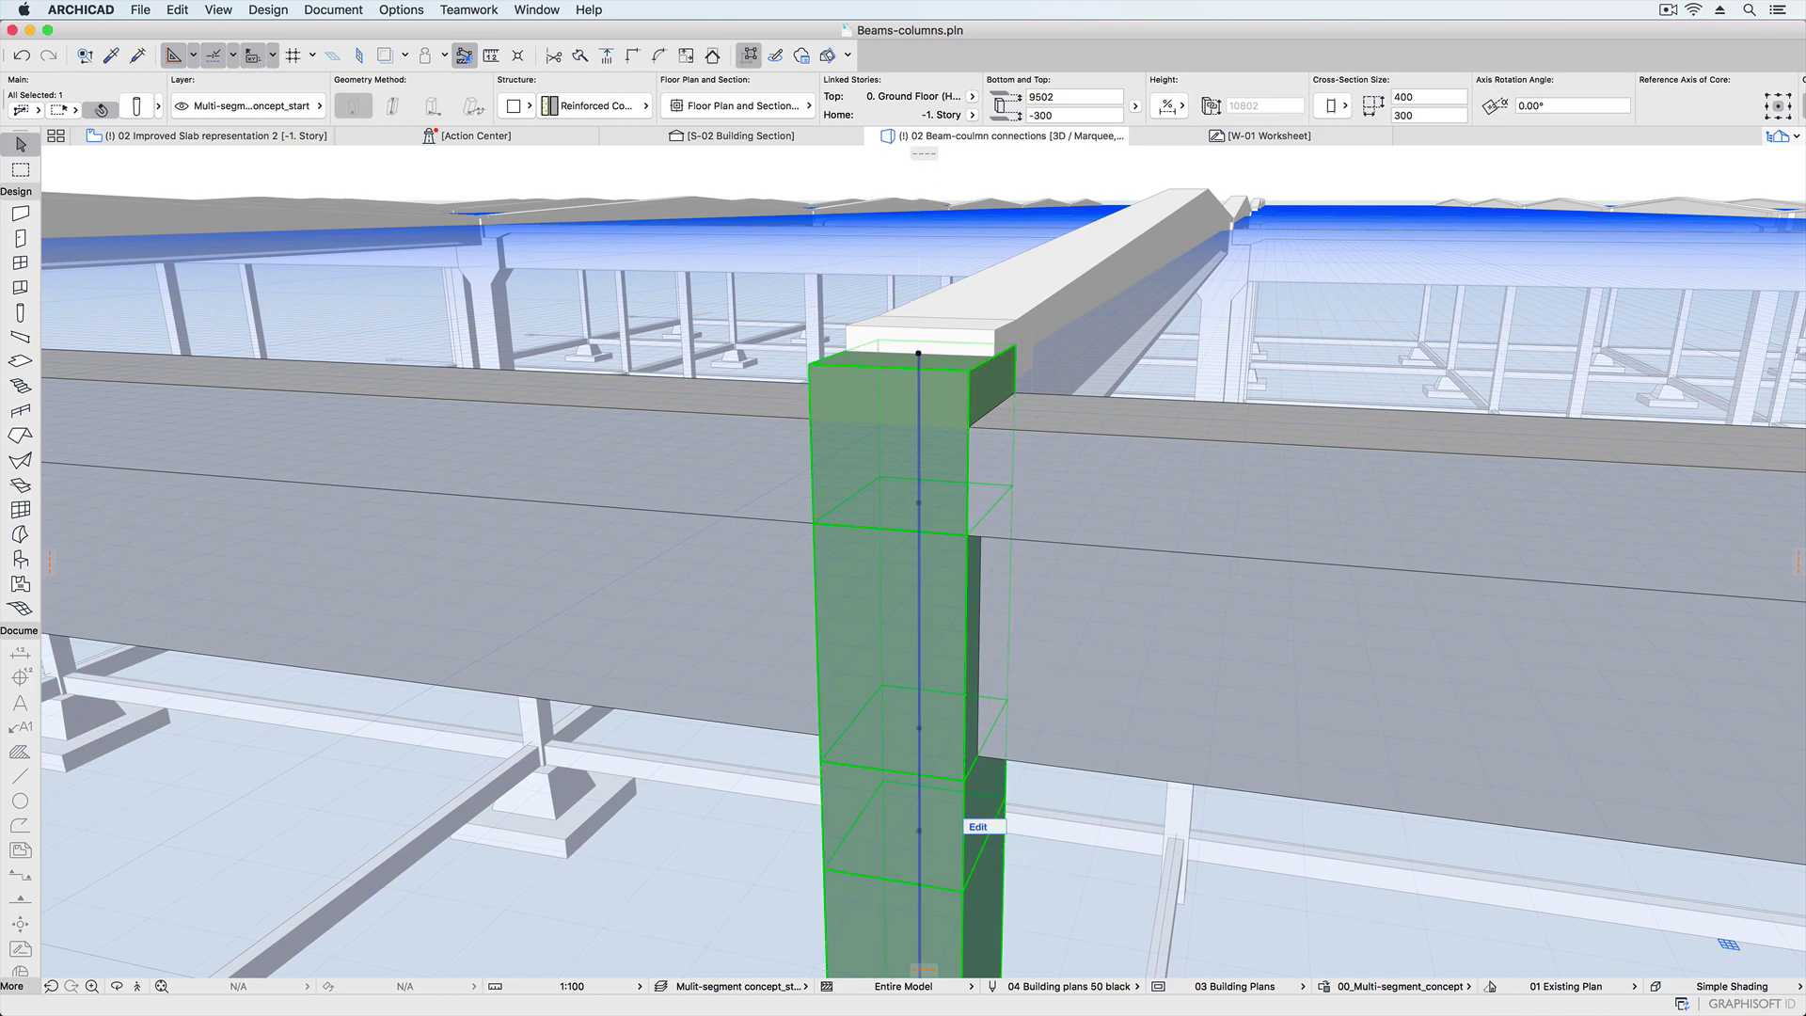
Enter segment editing for the column and select the 500 high segment beside the beam's web.
left_click(977, 826)
left_click(894, 649)
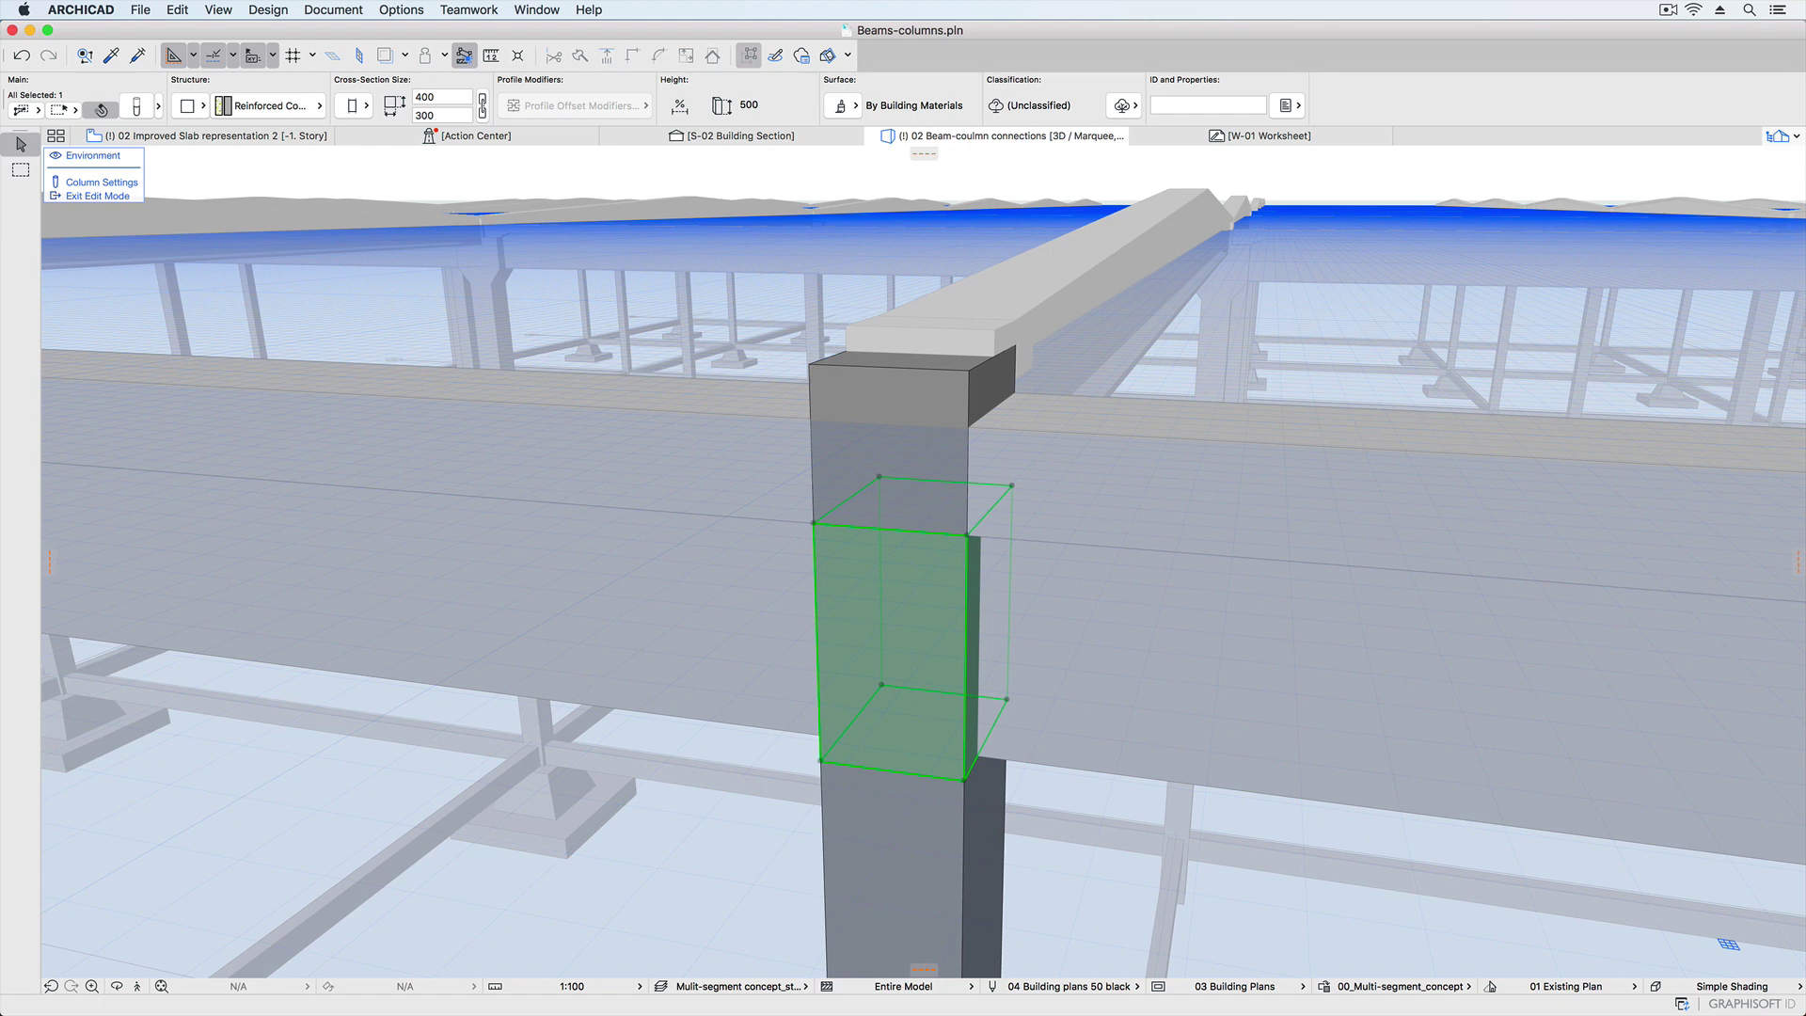
key("super+e")
left_click(920, 484)
left_click(920, 246)
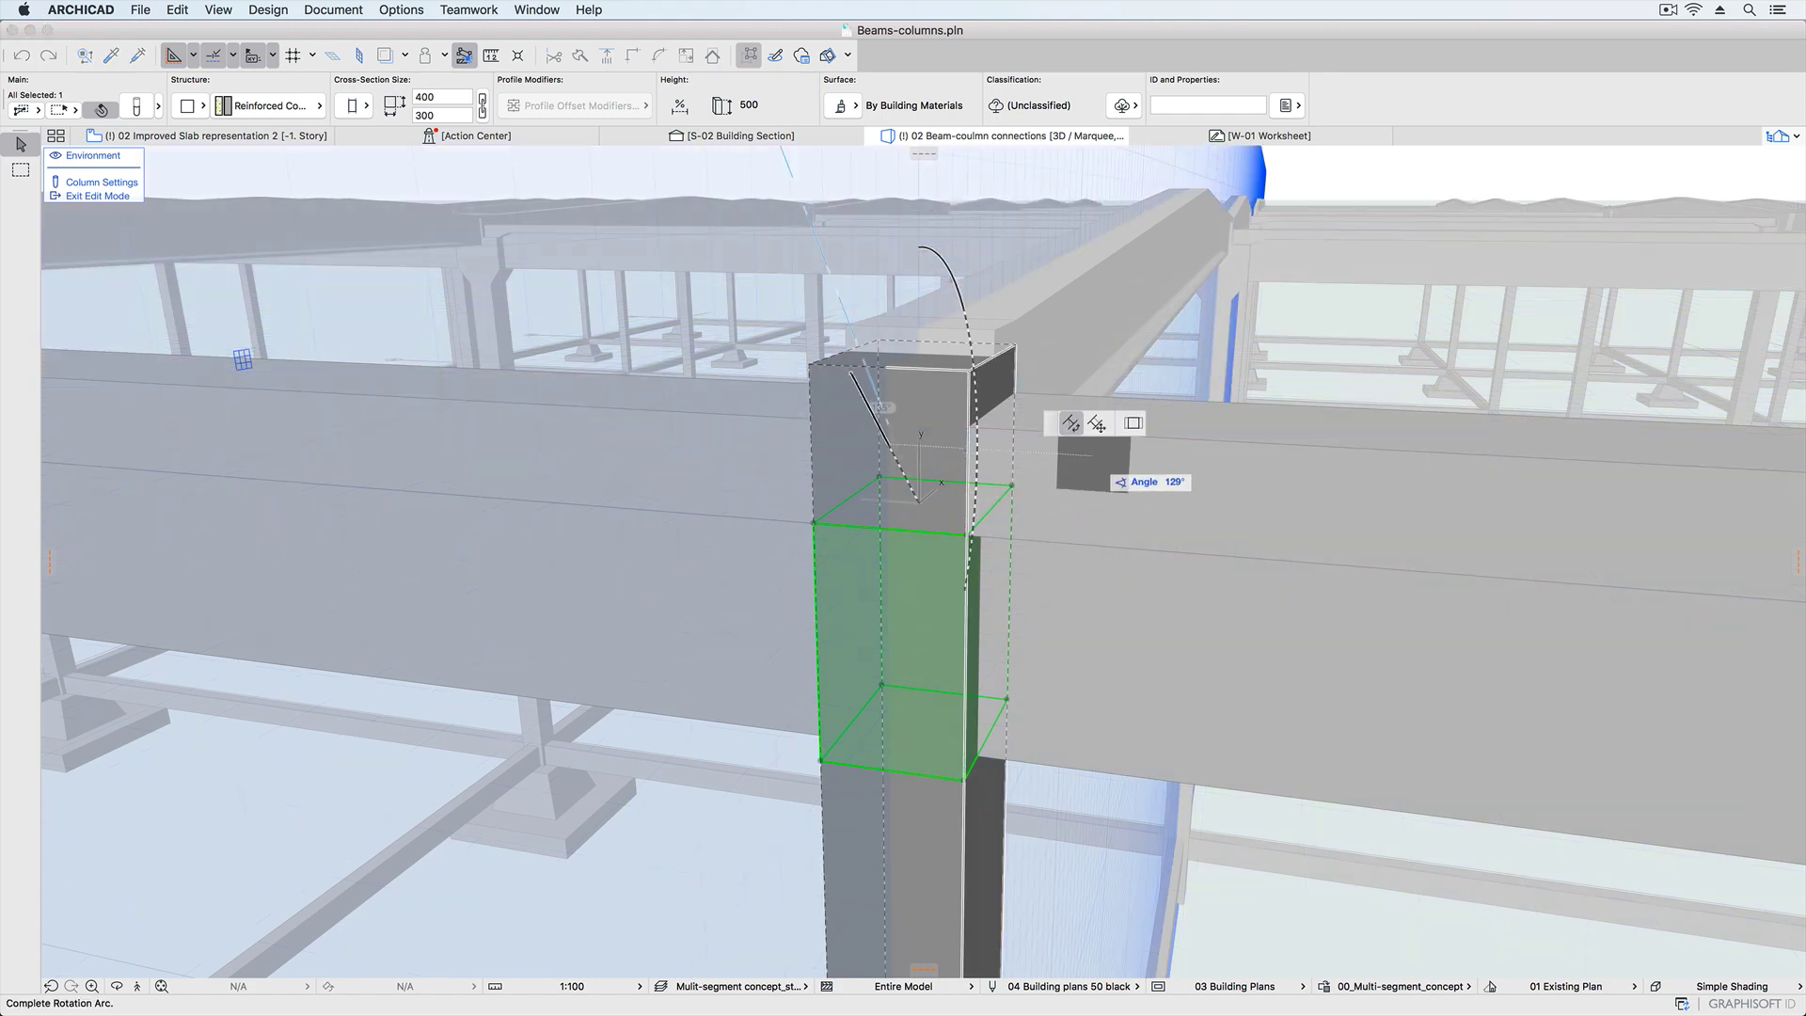
key("Escape")
Widen the selected column segment beside the beam's web to a nominal width of 700.
left_click(1006, 699)
left_click(1080, 678)
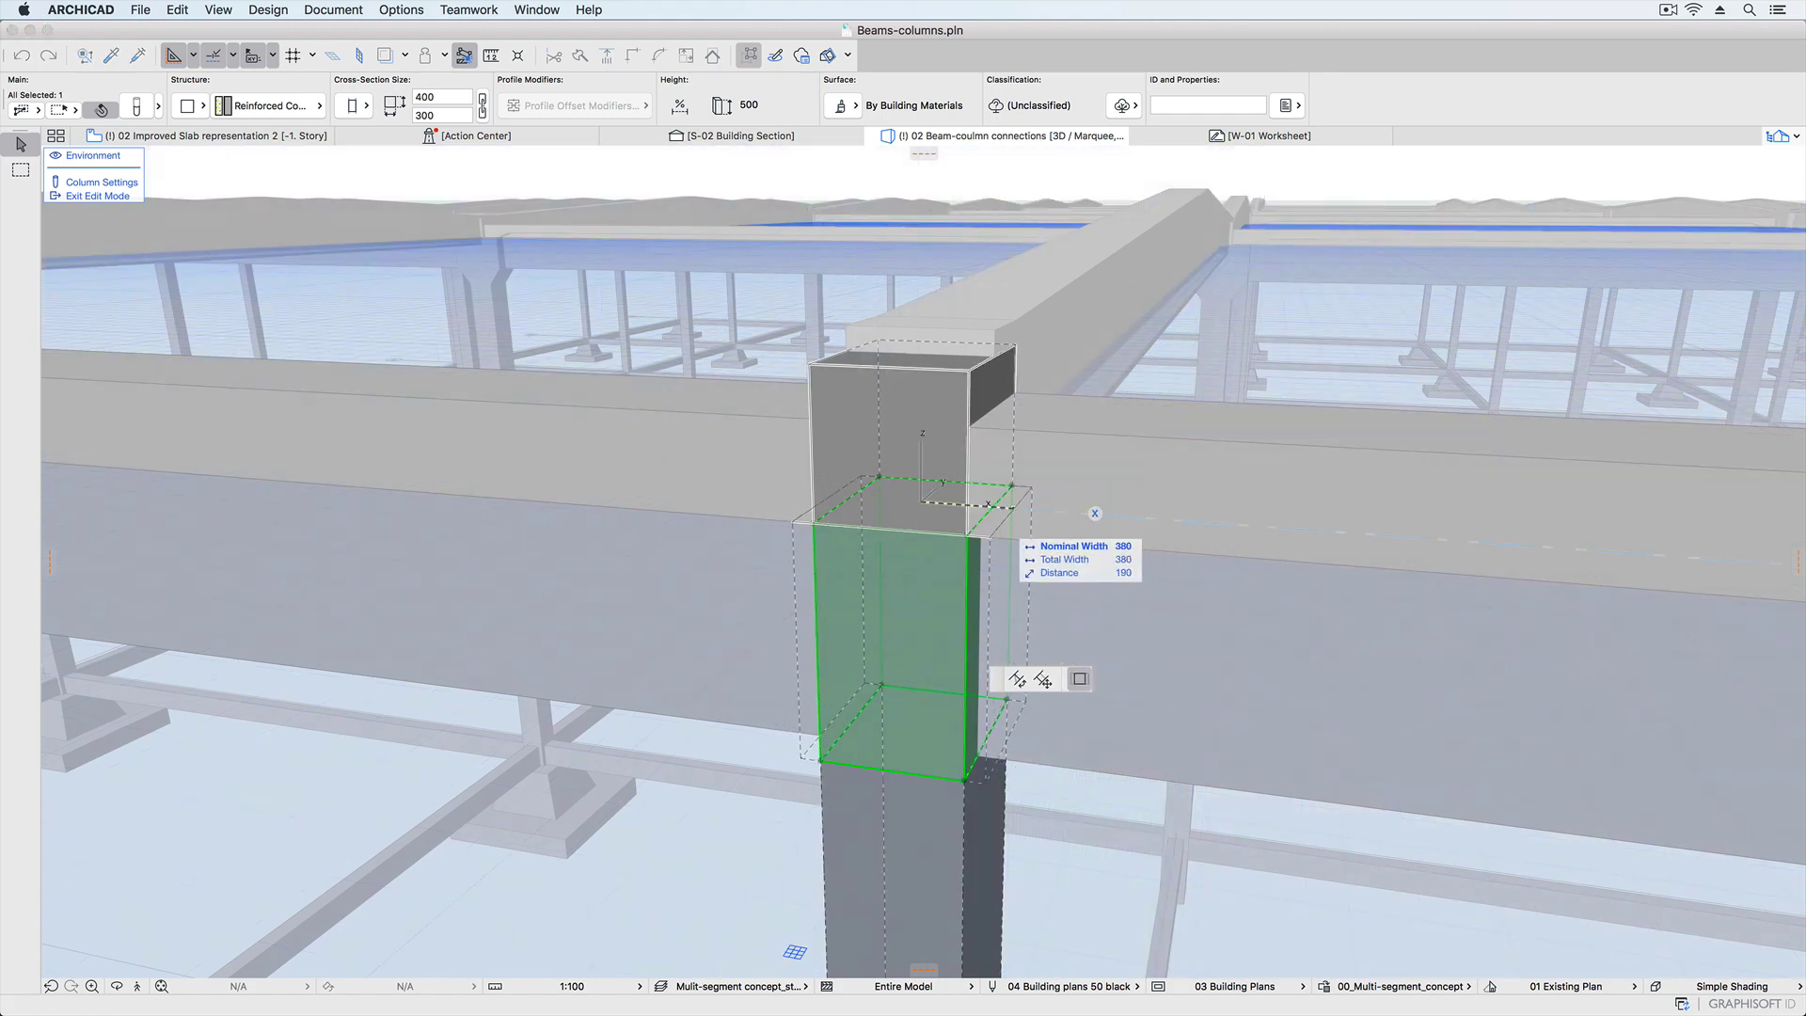
type("700")
key("Return")
key("Escape")
Make the 250 high column segment below tapered, set its upper end's nominal width to 700, and leave segment editing.
key("super+a")
left_click(352, 106)
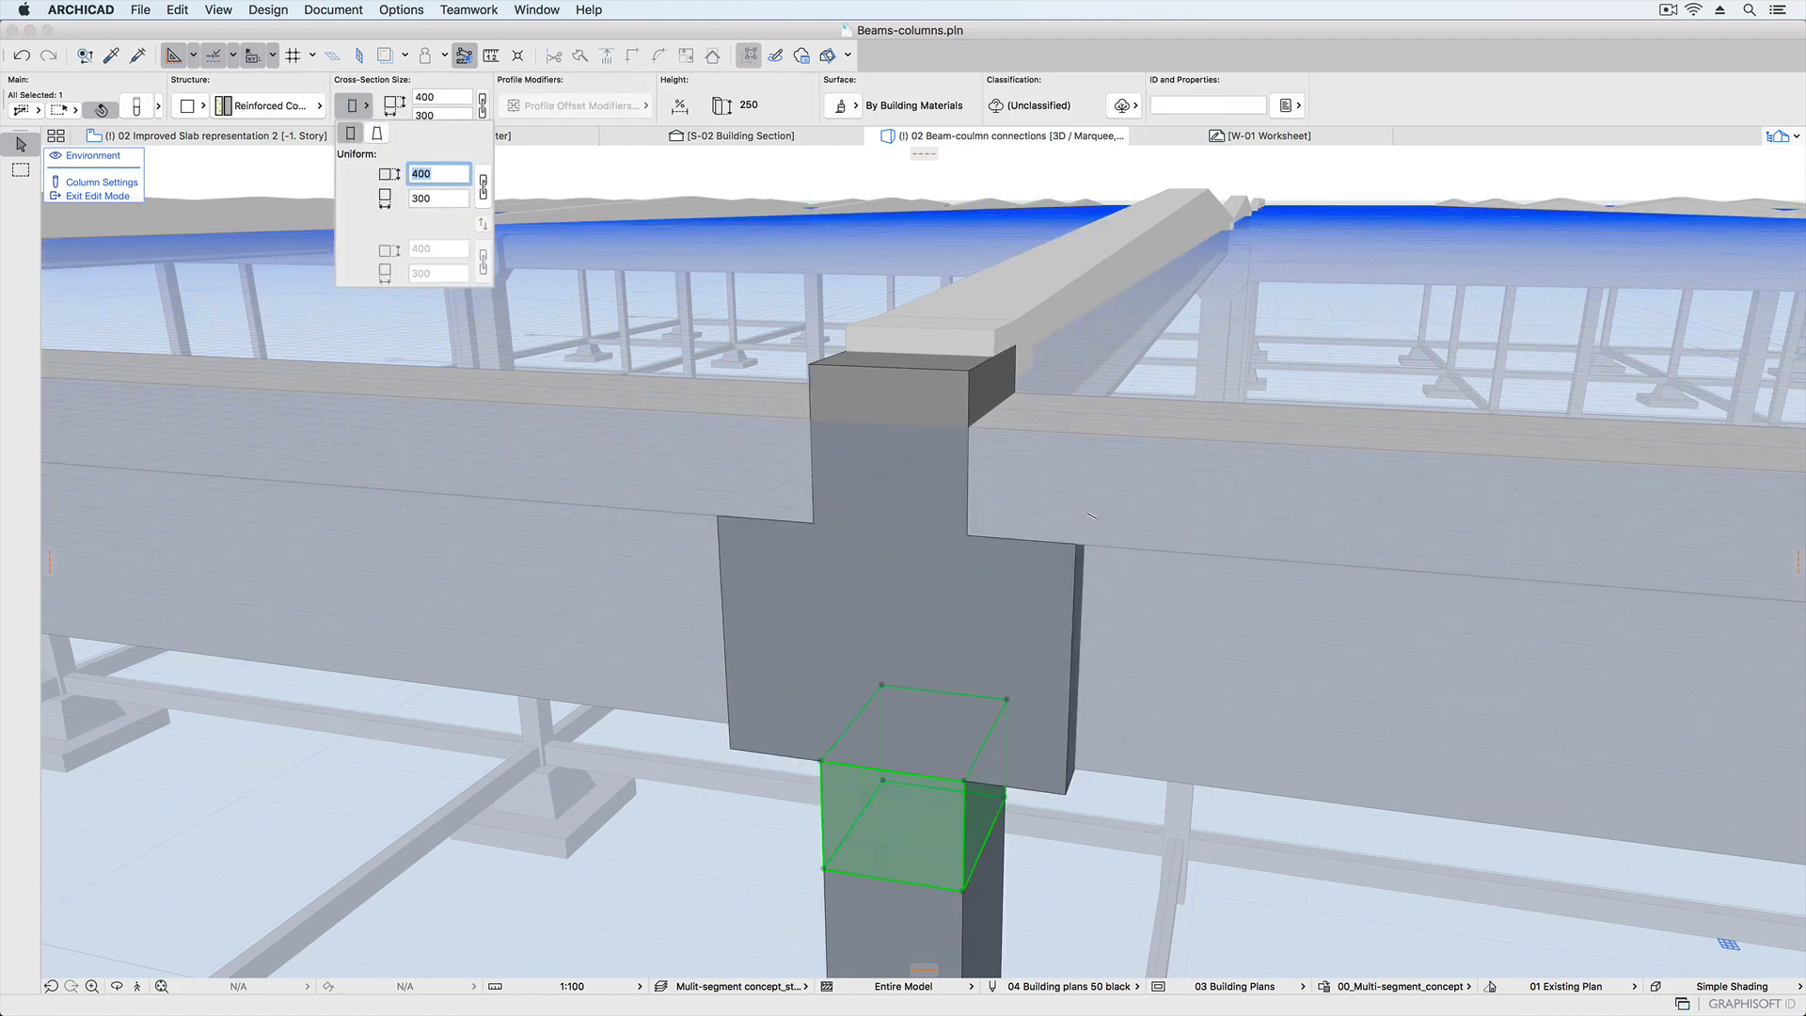
left_click(376, 133)
left_click(986, 736)
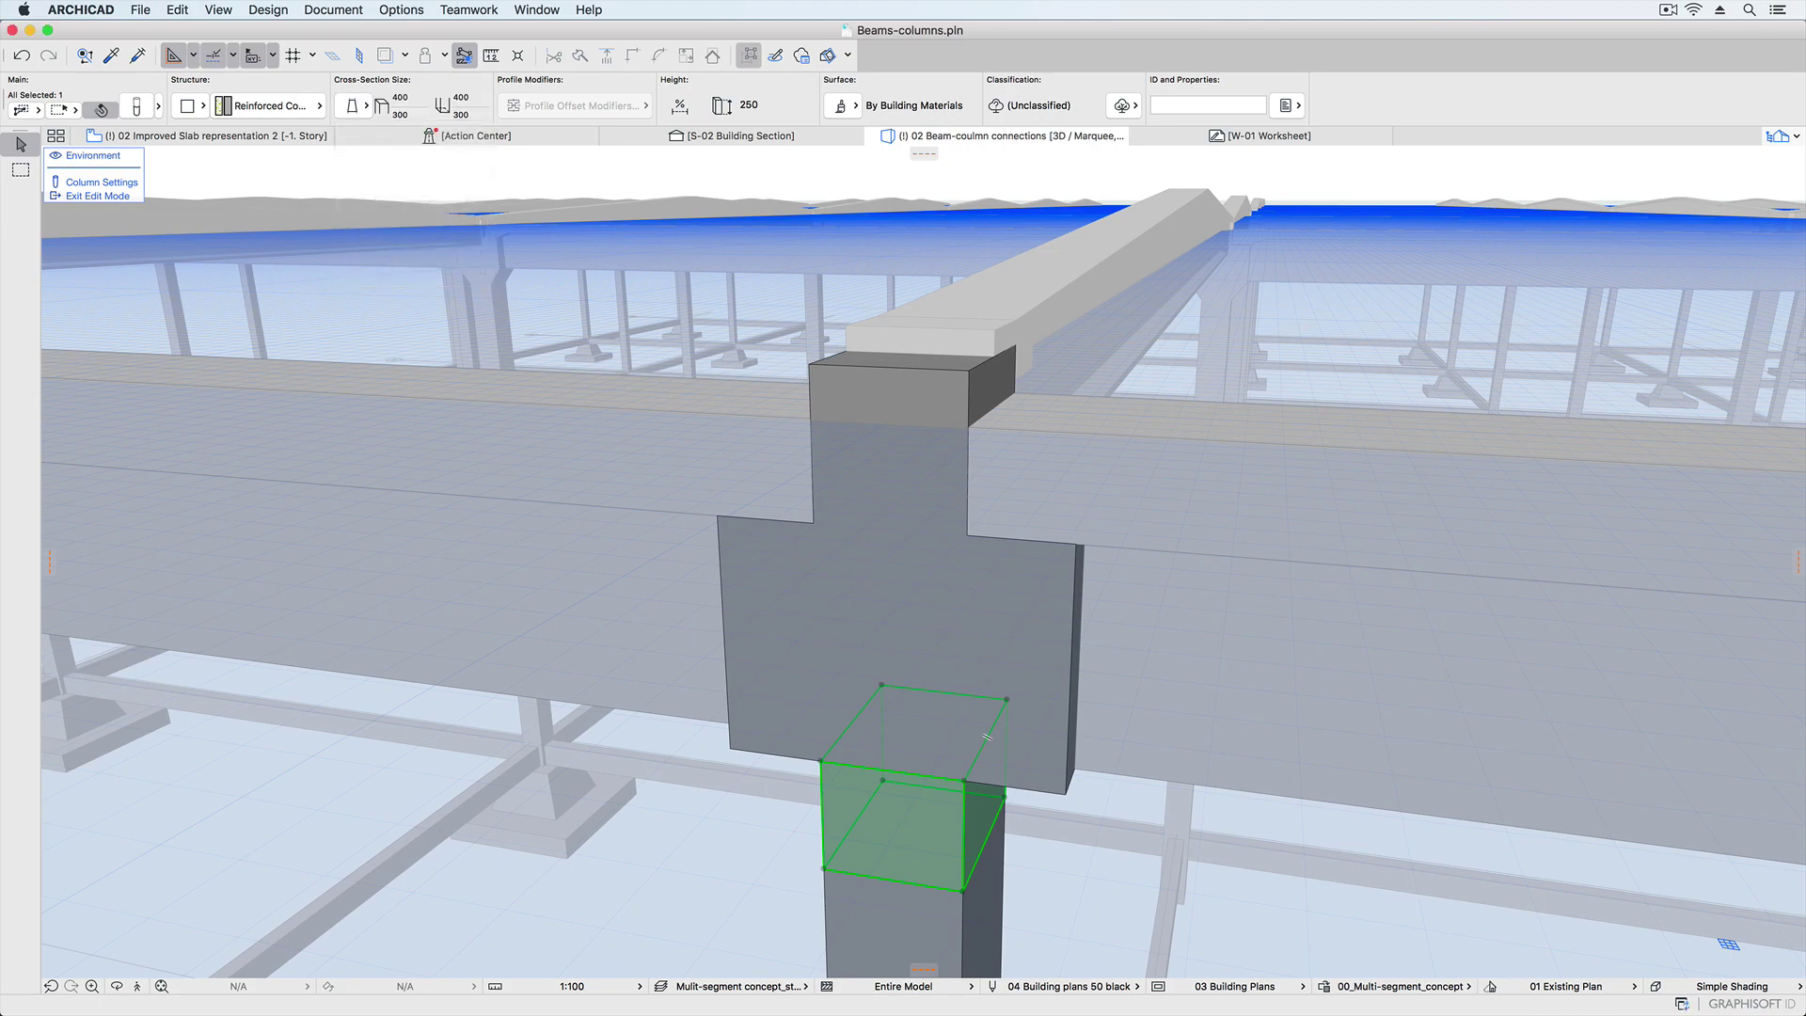
left_click(986, 737)
left_click(1016, 686)
type("700")
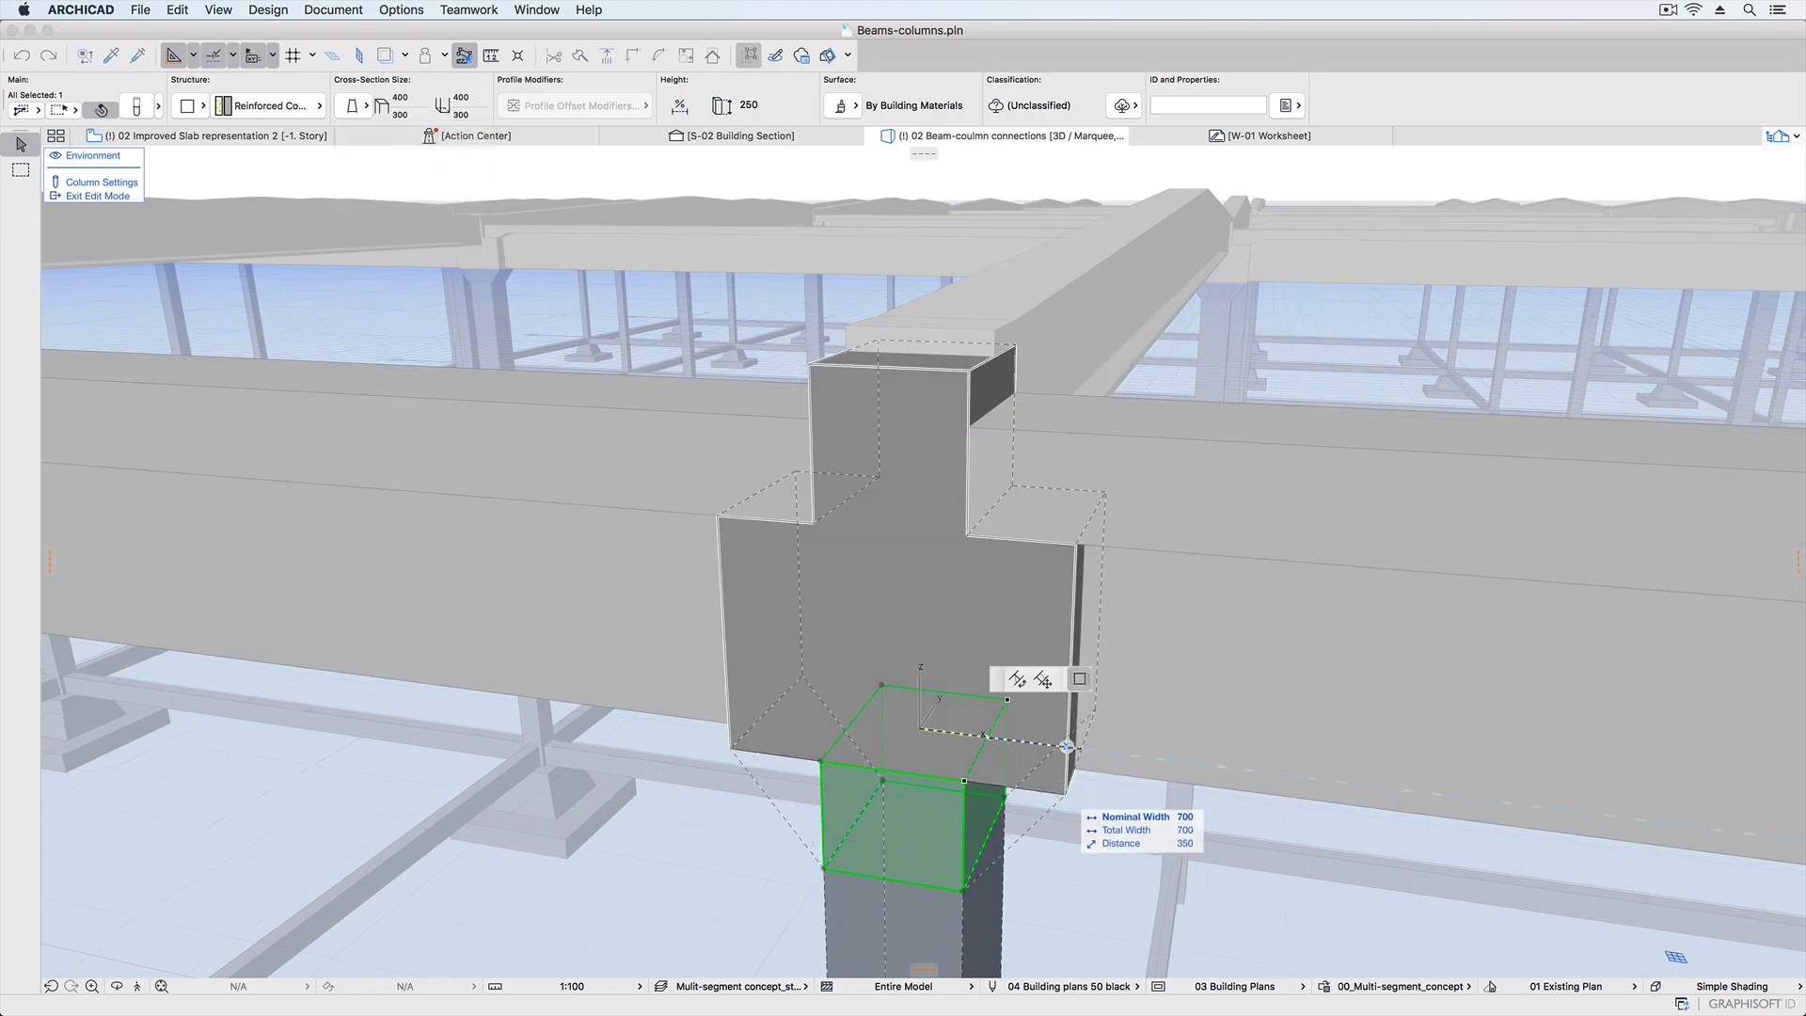
key("Return")
key("Escape")
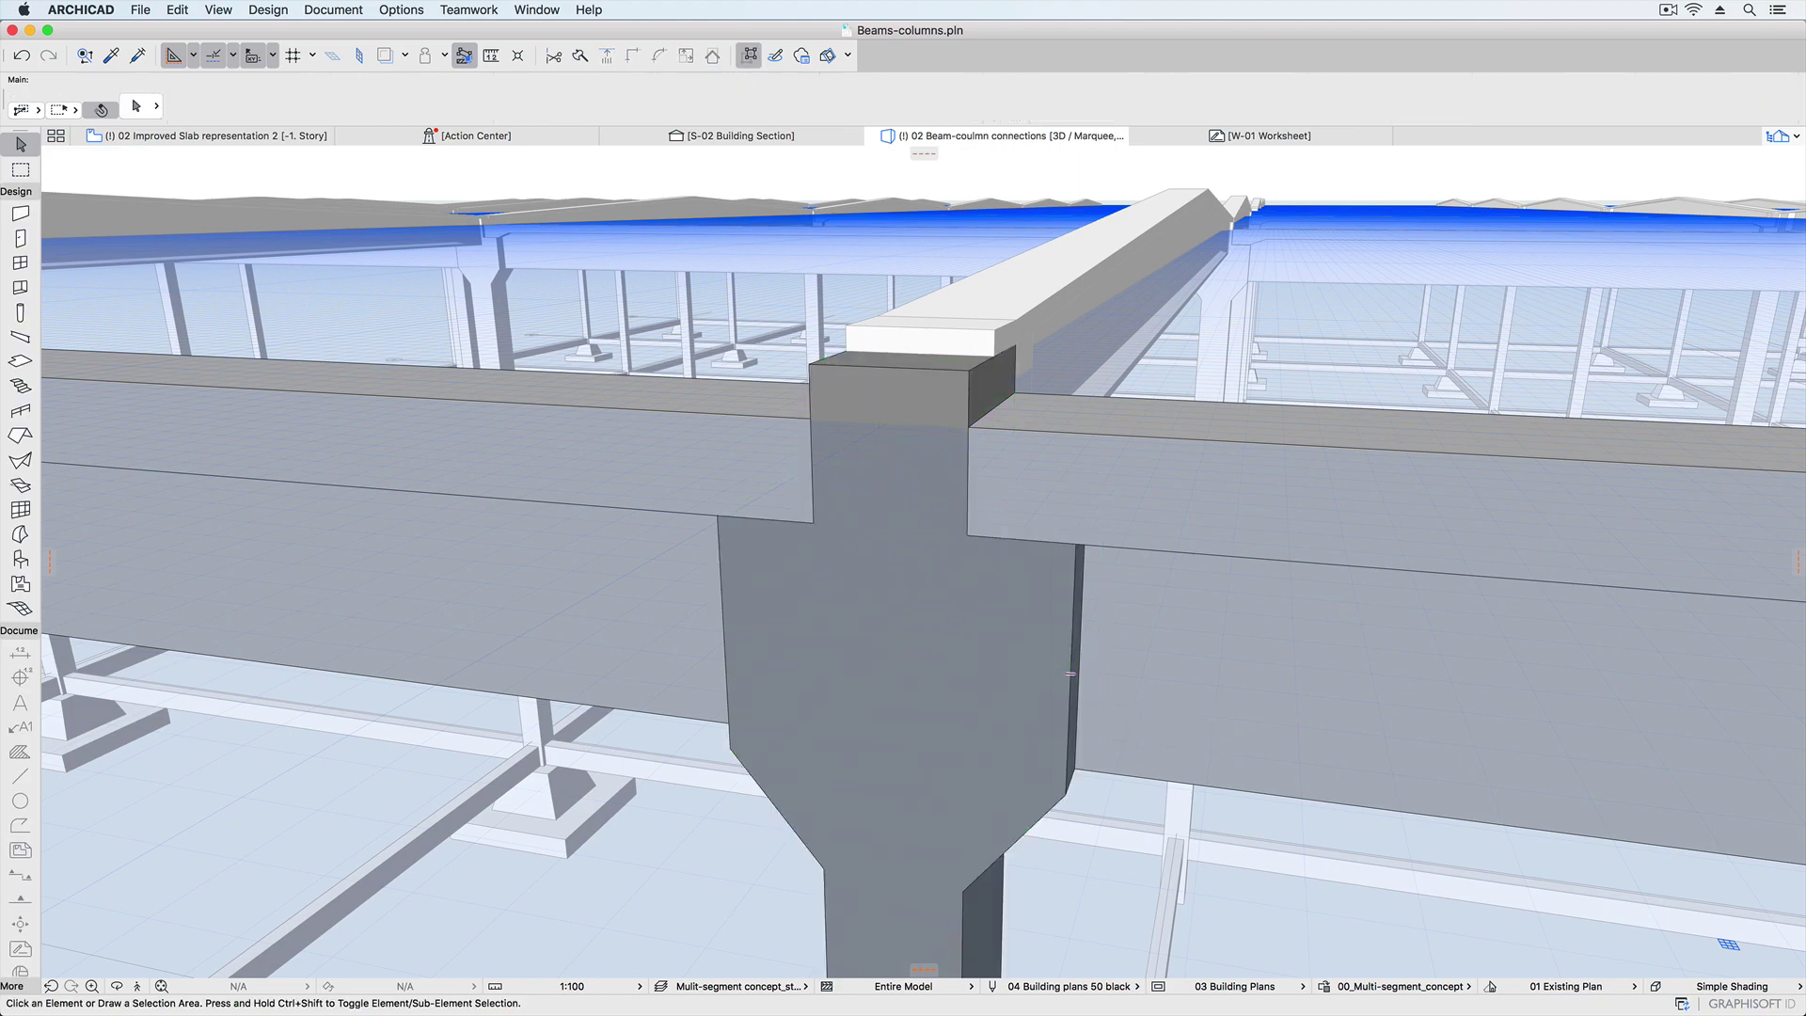
Split the precast T beam near the column into segments with two divisions, 200 from its end and another 200 further.
left_click(1071, 673)
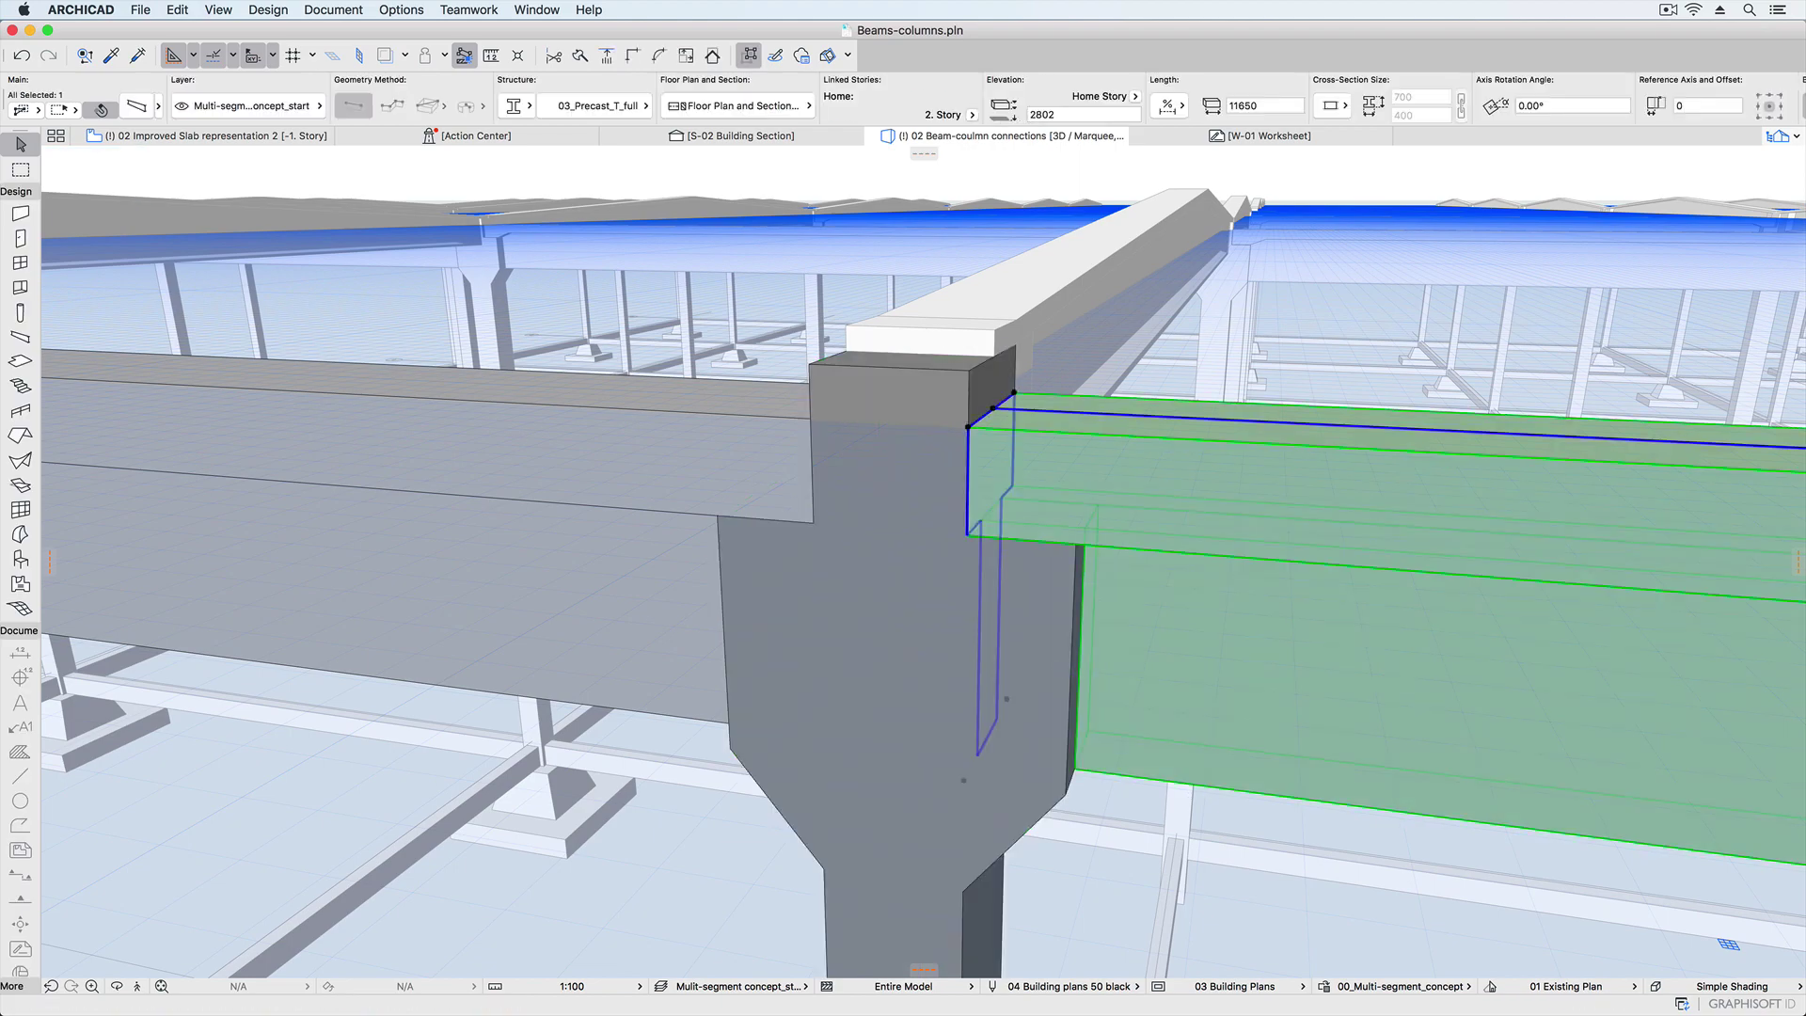
left_click(1193, 416)
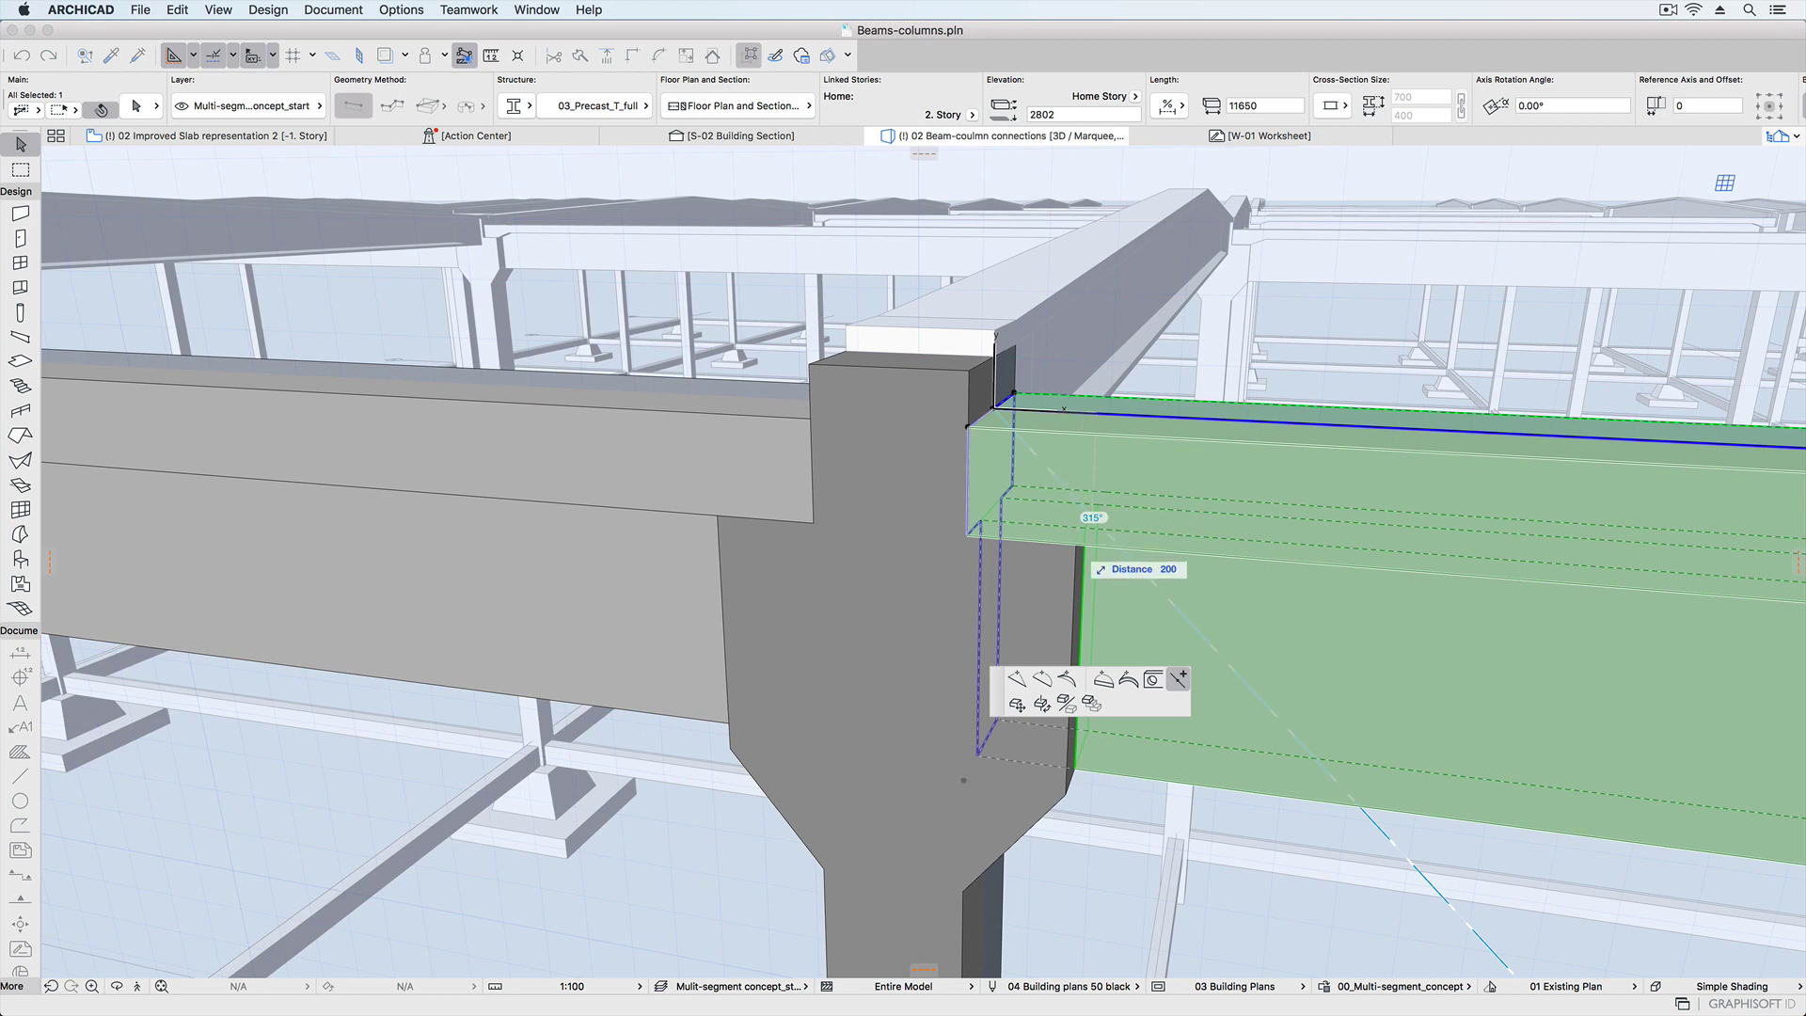
key("Escape")
left_click(1159, 415)
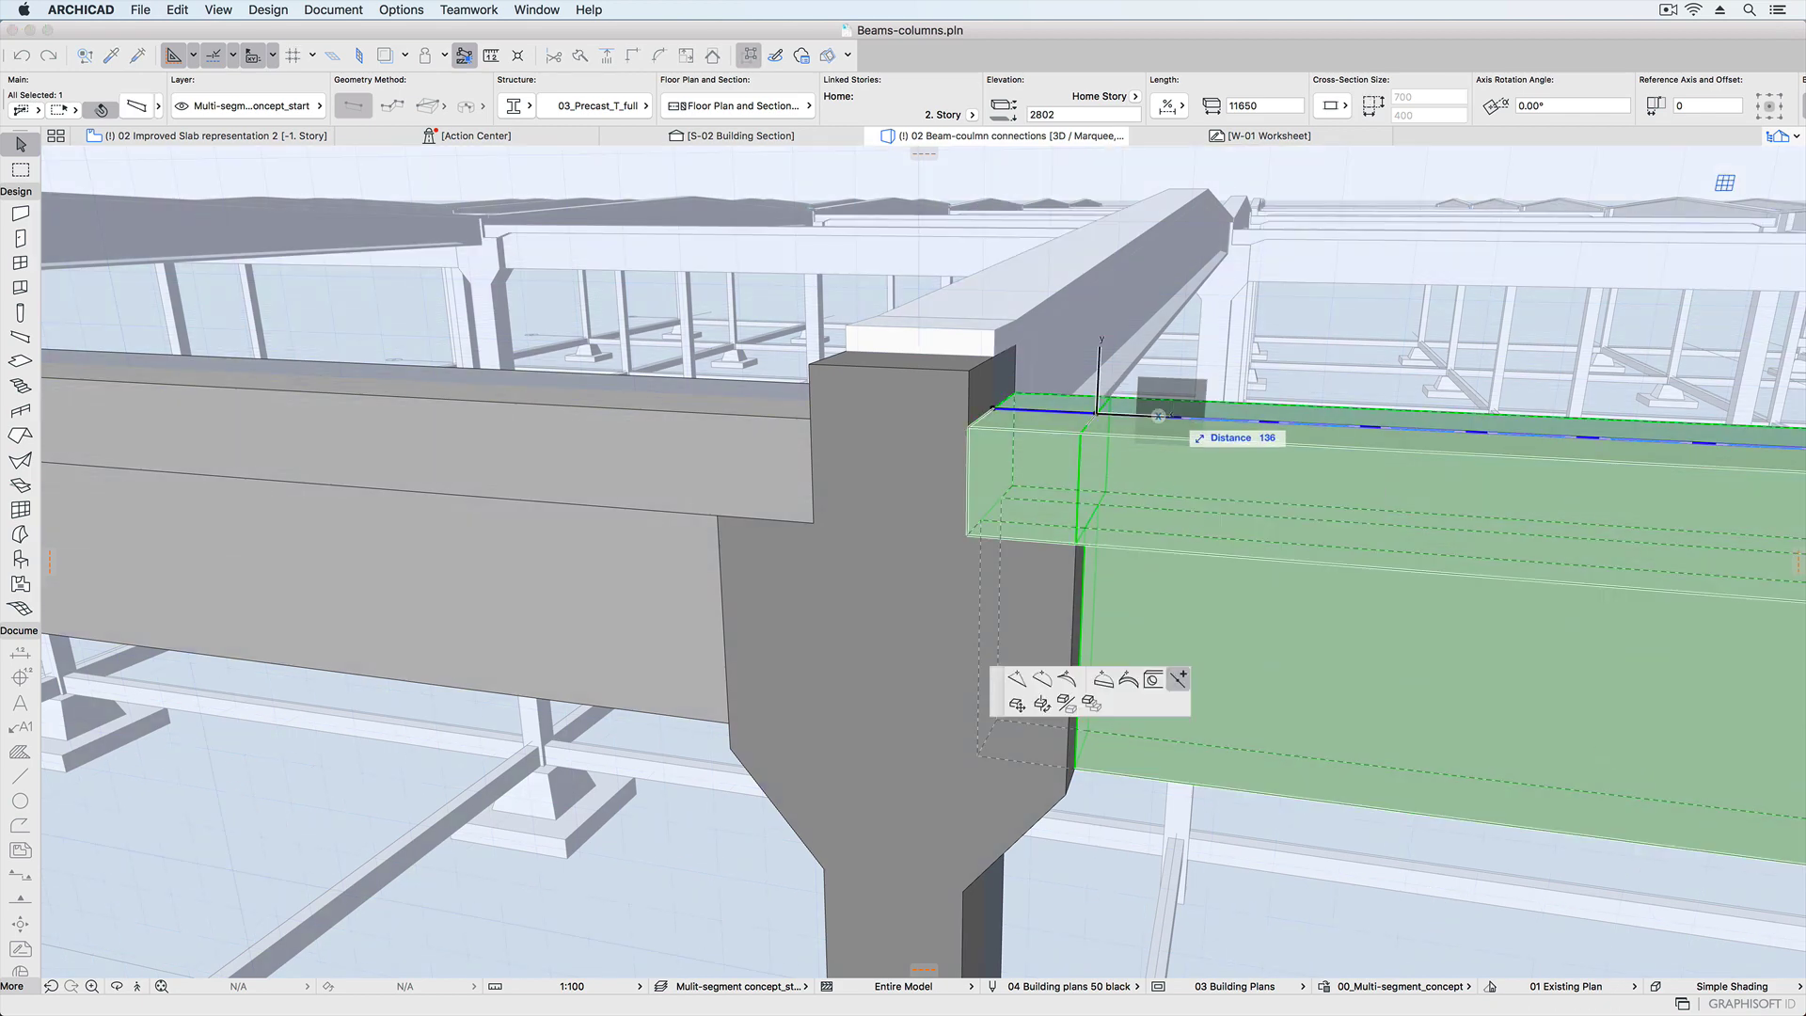
type("200")
key("Return")
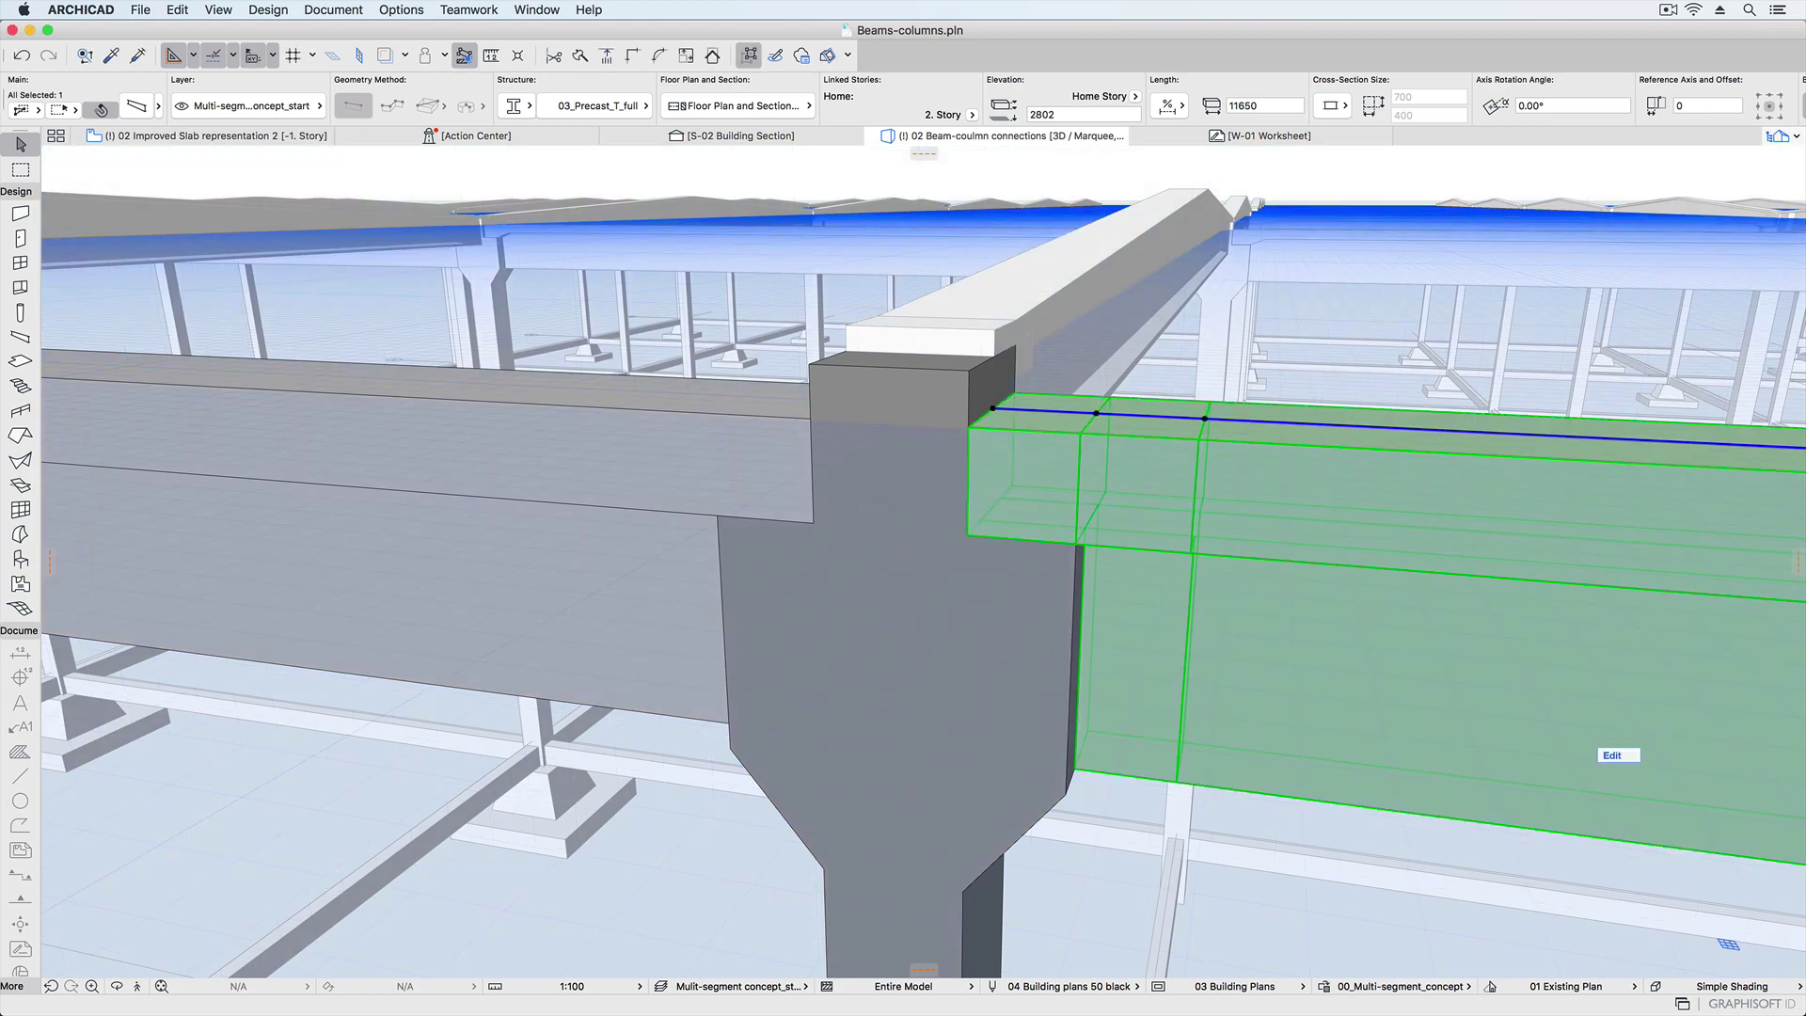
Edit the long segment of the T beam and reduce its profile's Top_depth.
scroll(922, 565, "down", 3)
scroll(922, 565, "up", 3)
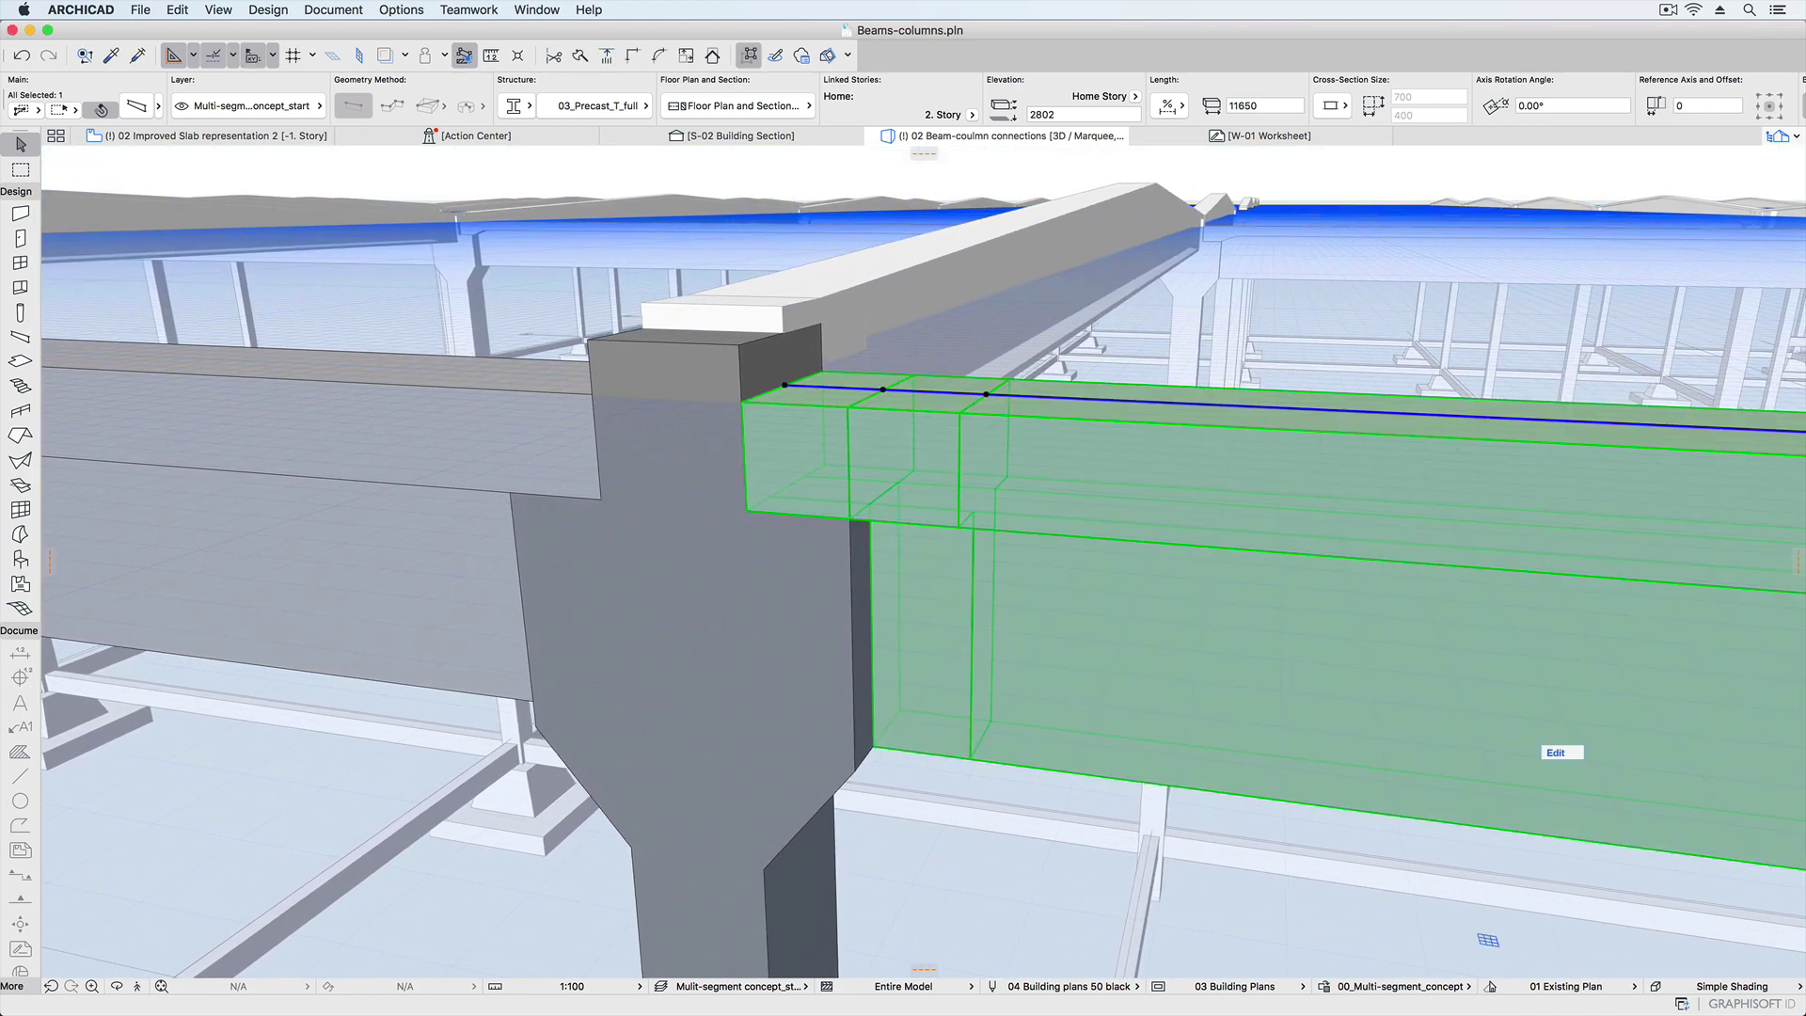
double_click(1547, 747)
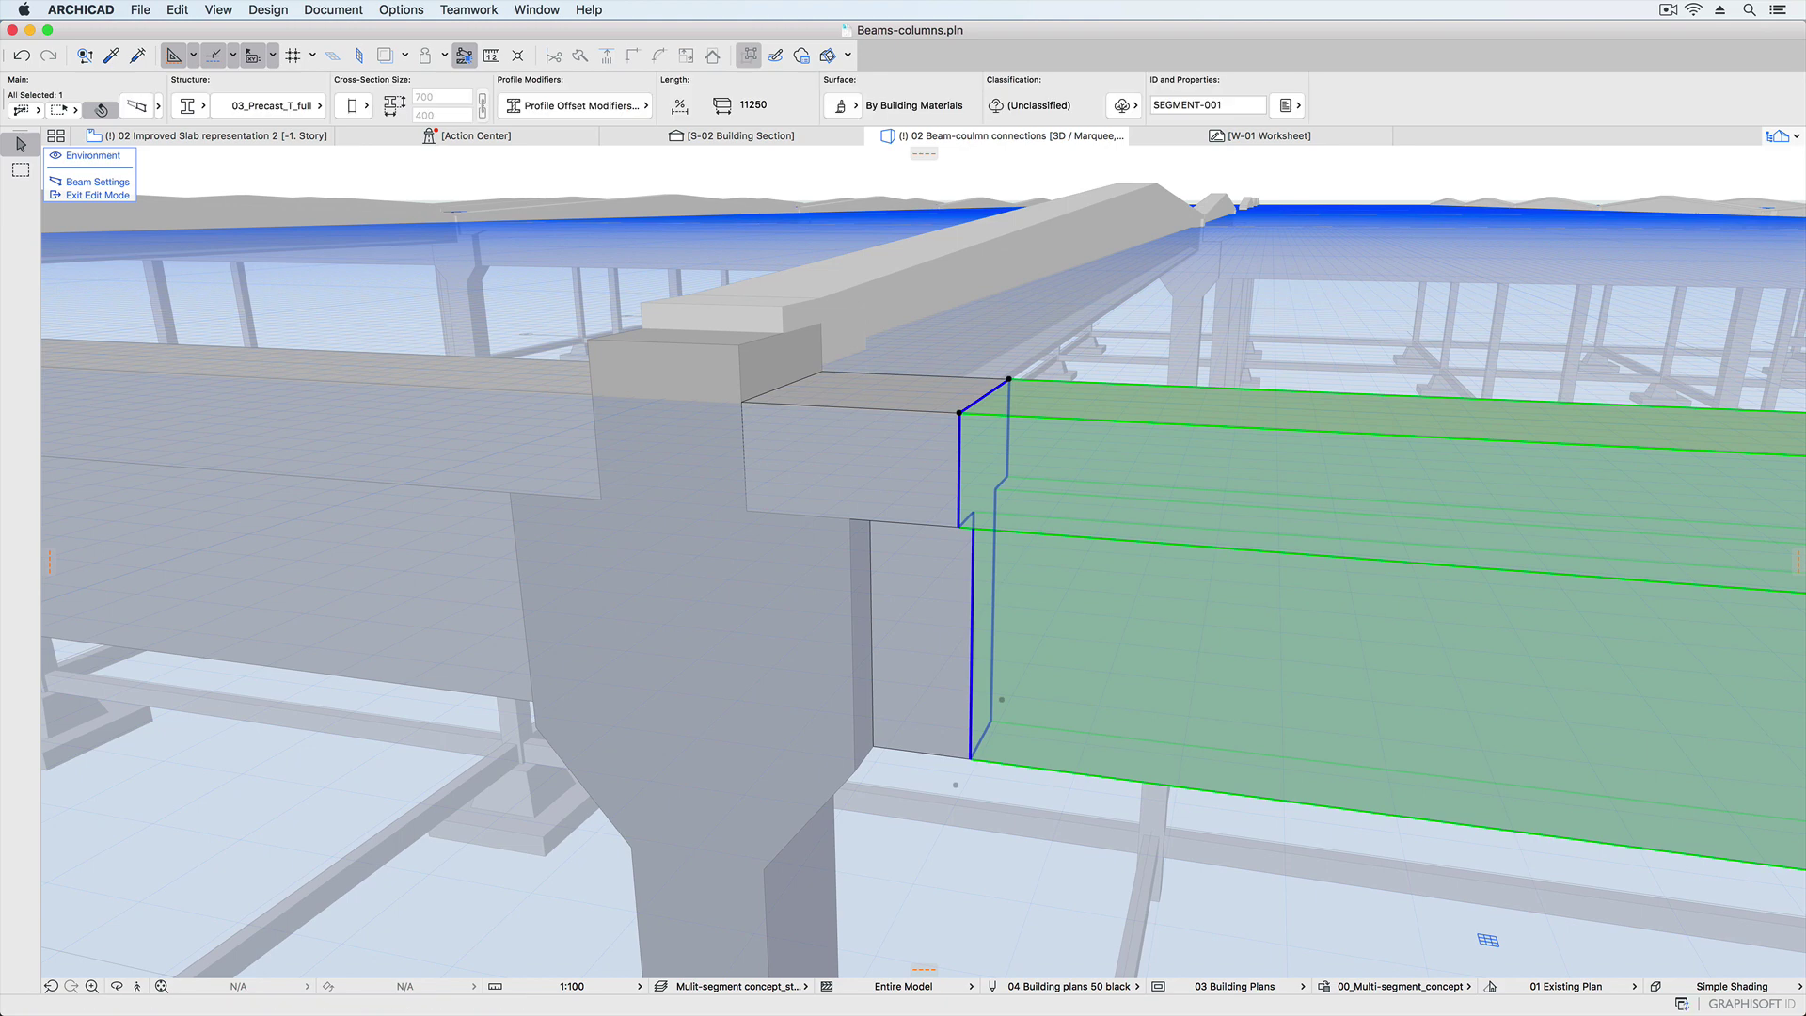
left_click(969, 602)
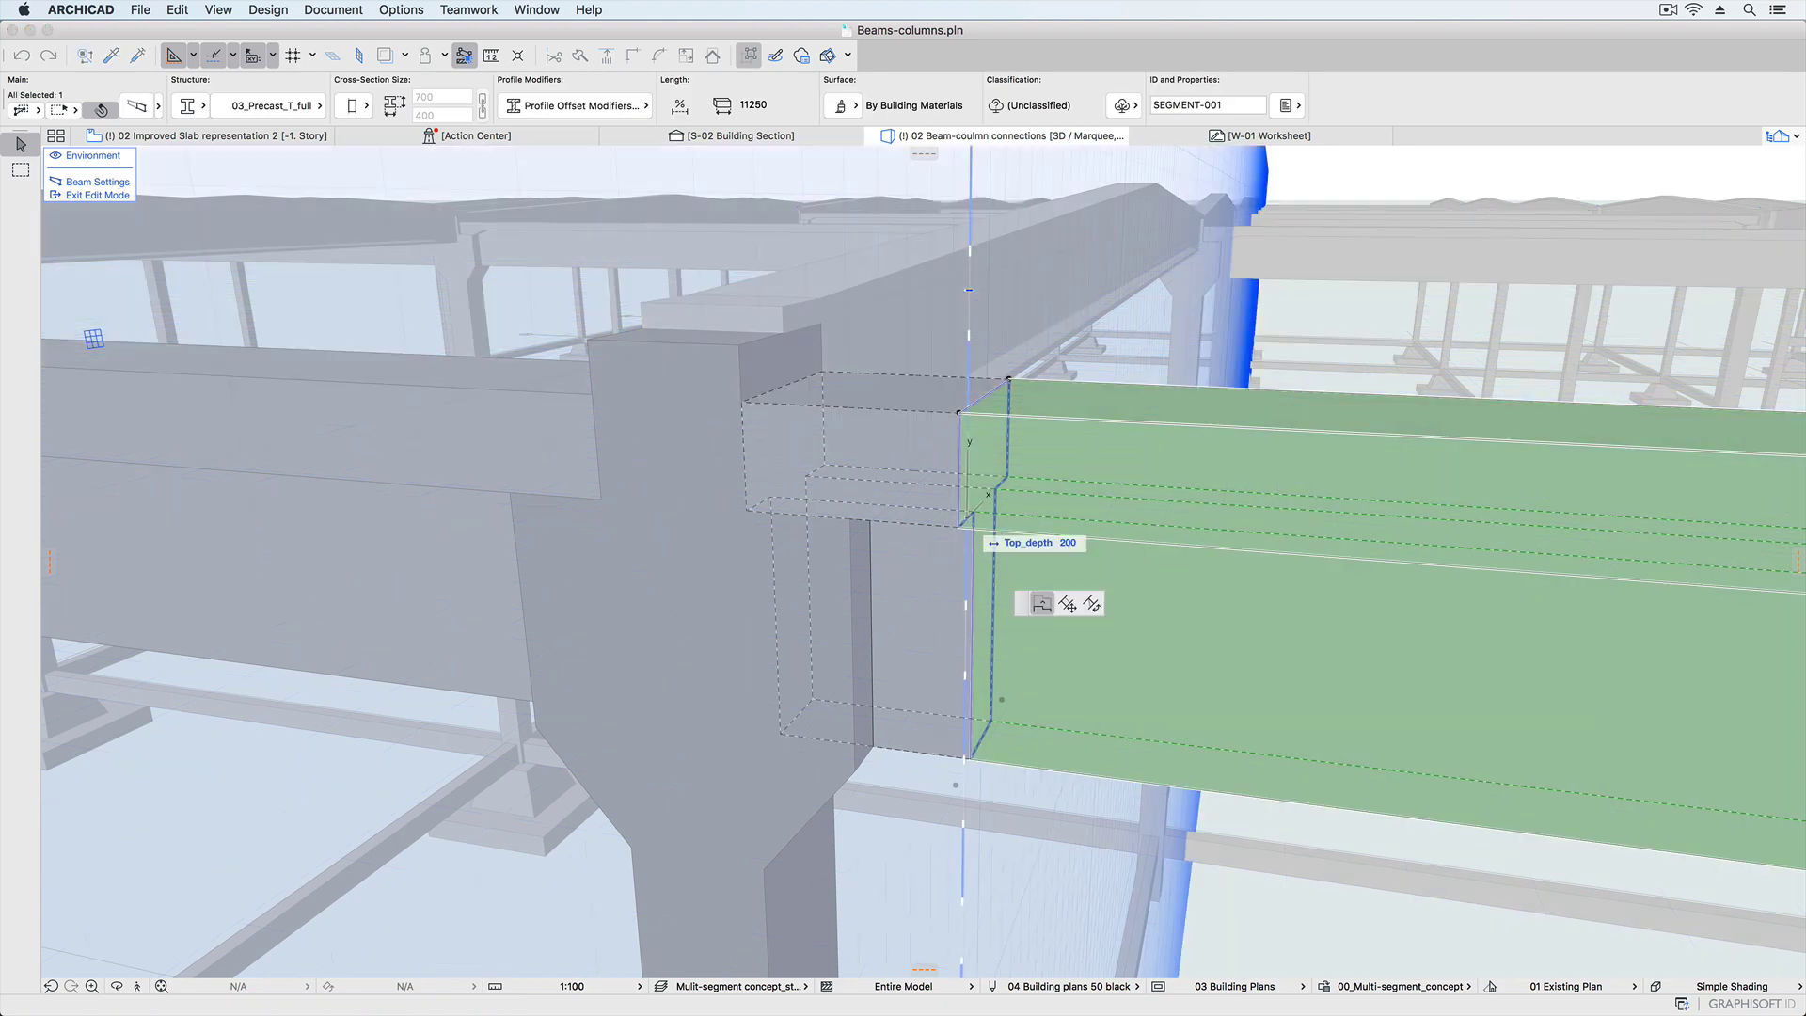
left_click(1041, 603)
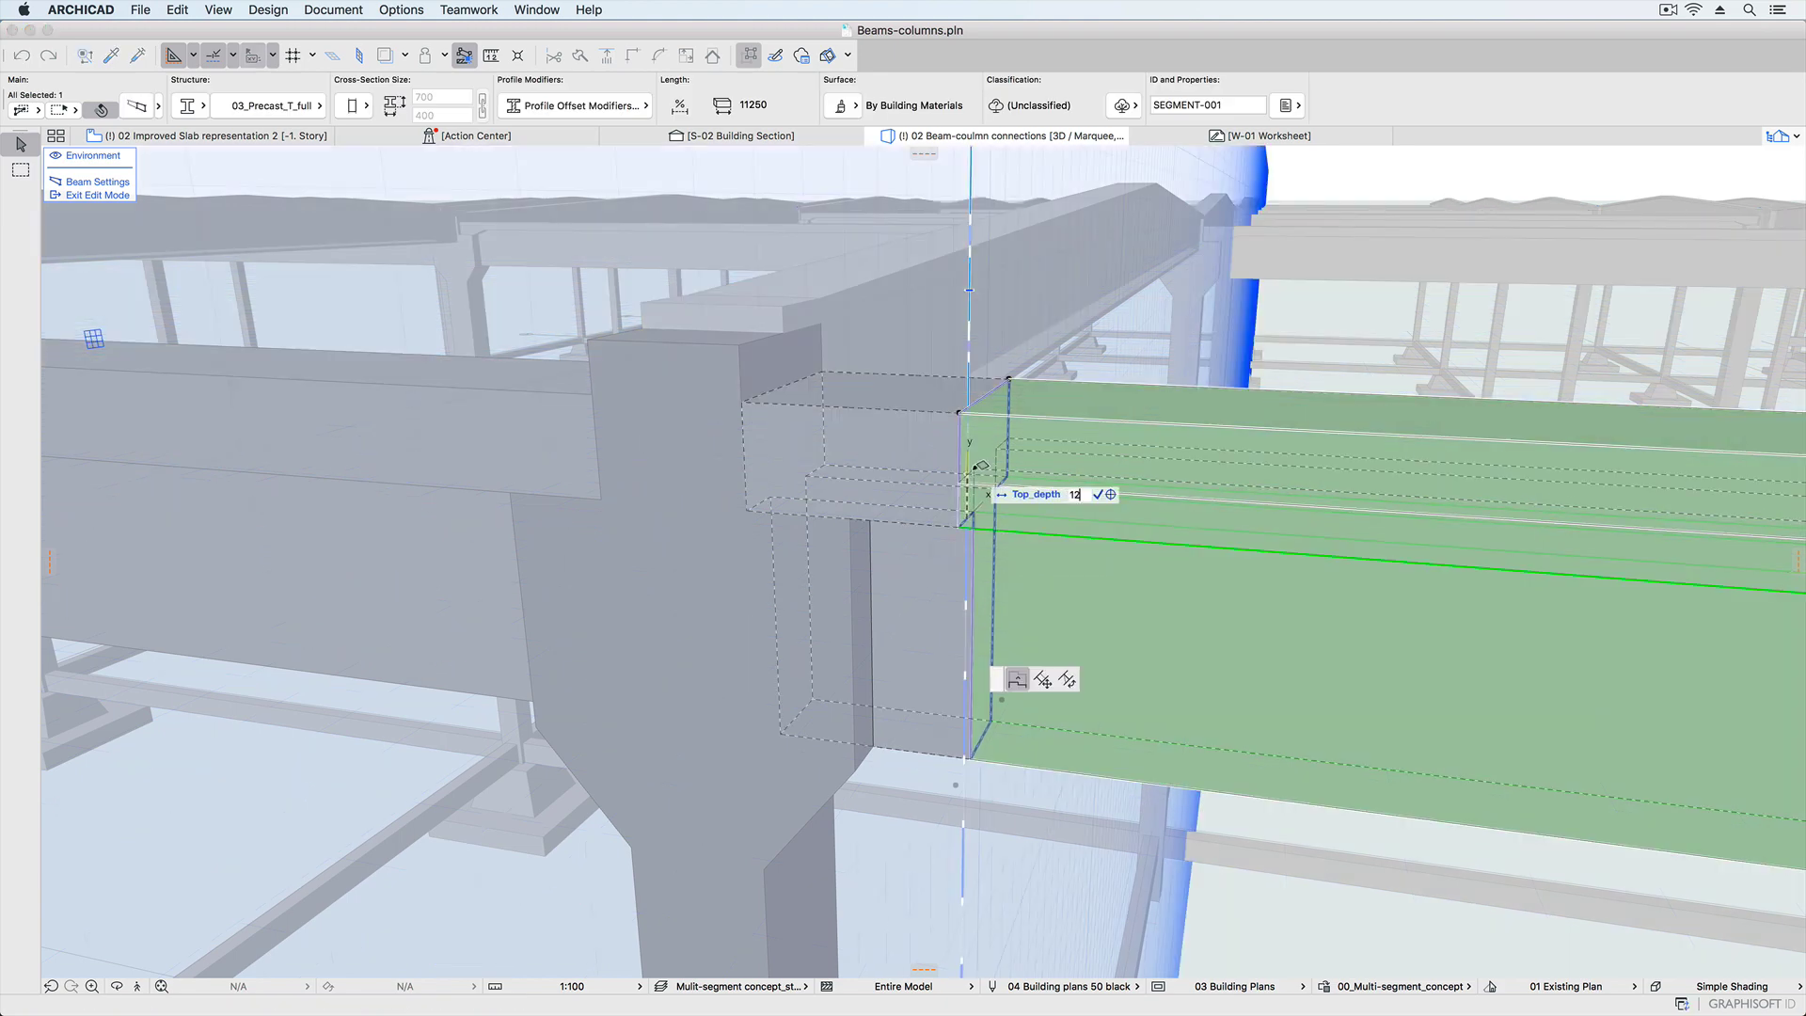
key("Return")
Taper the 200 long beam segment so its far-end flange depth matches the adjoining long segment, and leave segment editing.
left_click(959, 473)
left_click(352, 106)
left_click(376, 133)
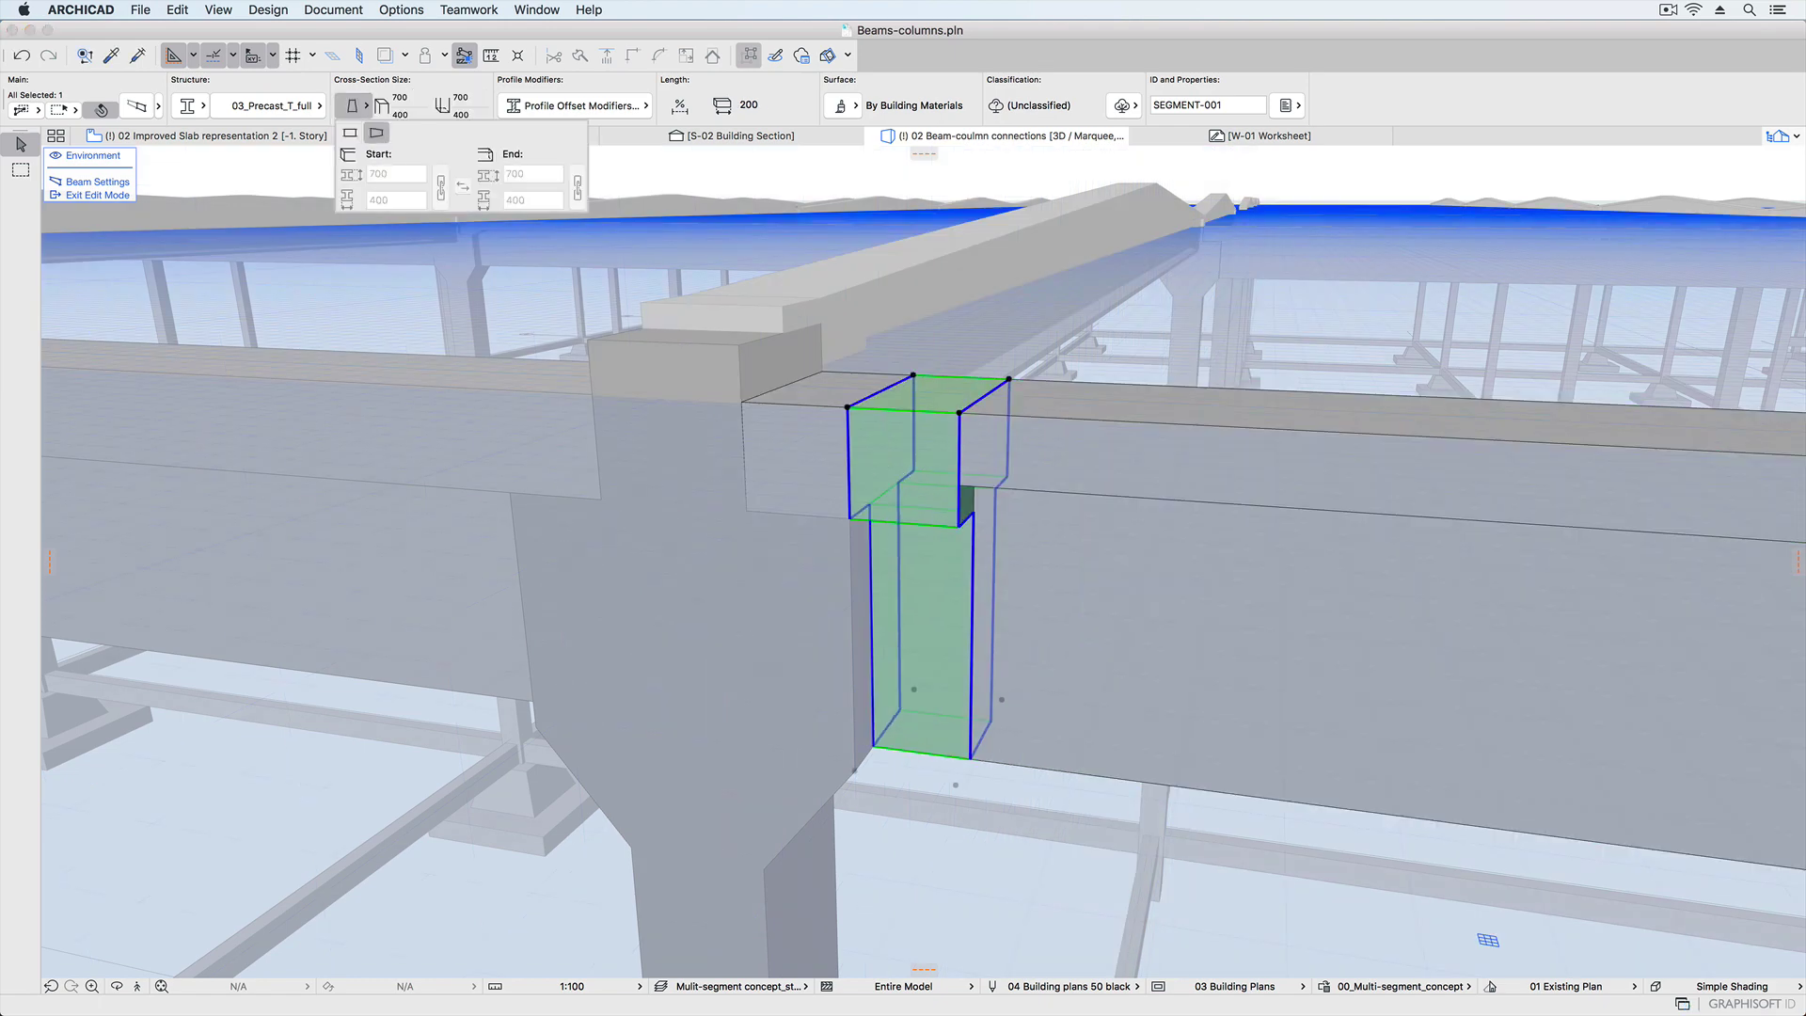
left_click(966, 506)
left_click(1042, 693)
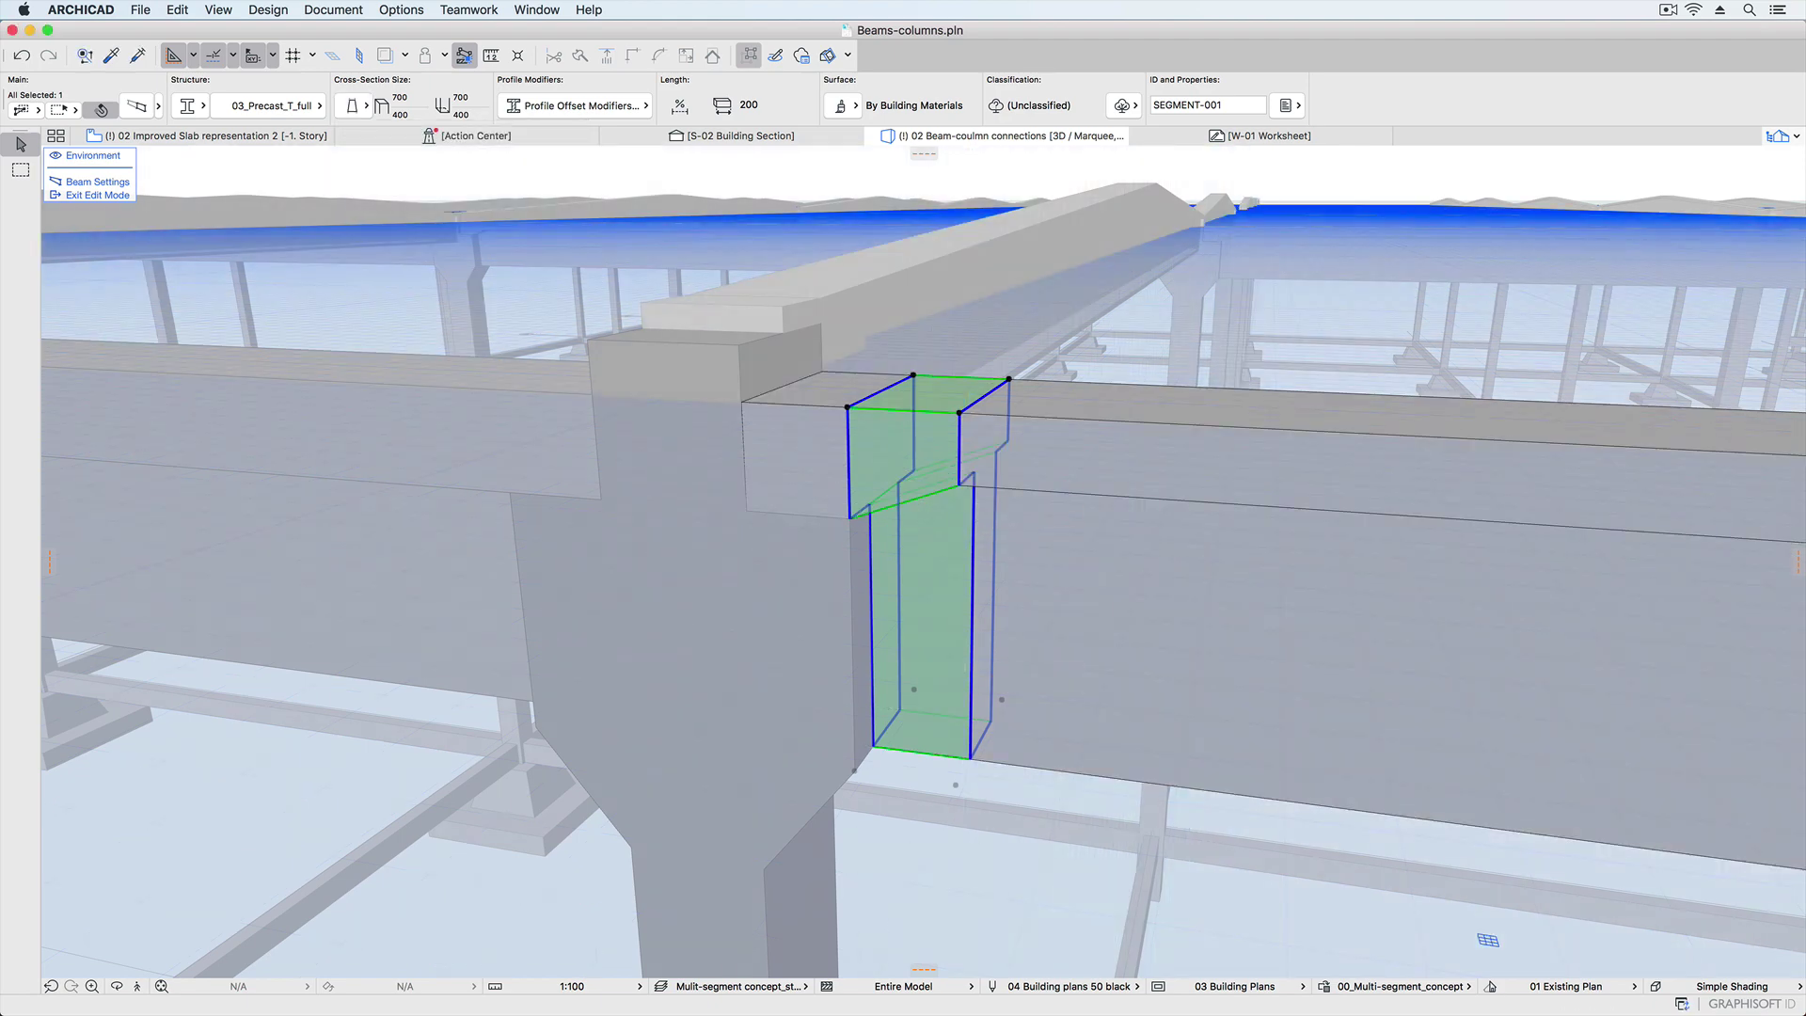
left_click(94, 195)
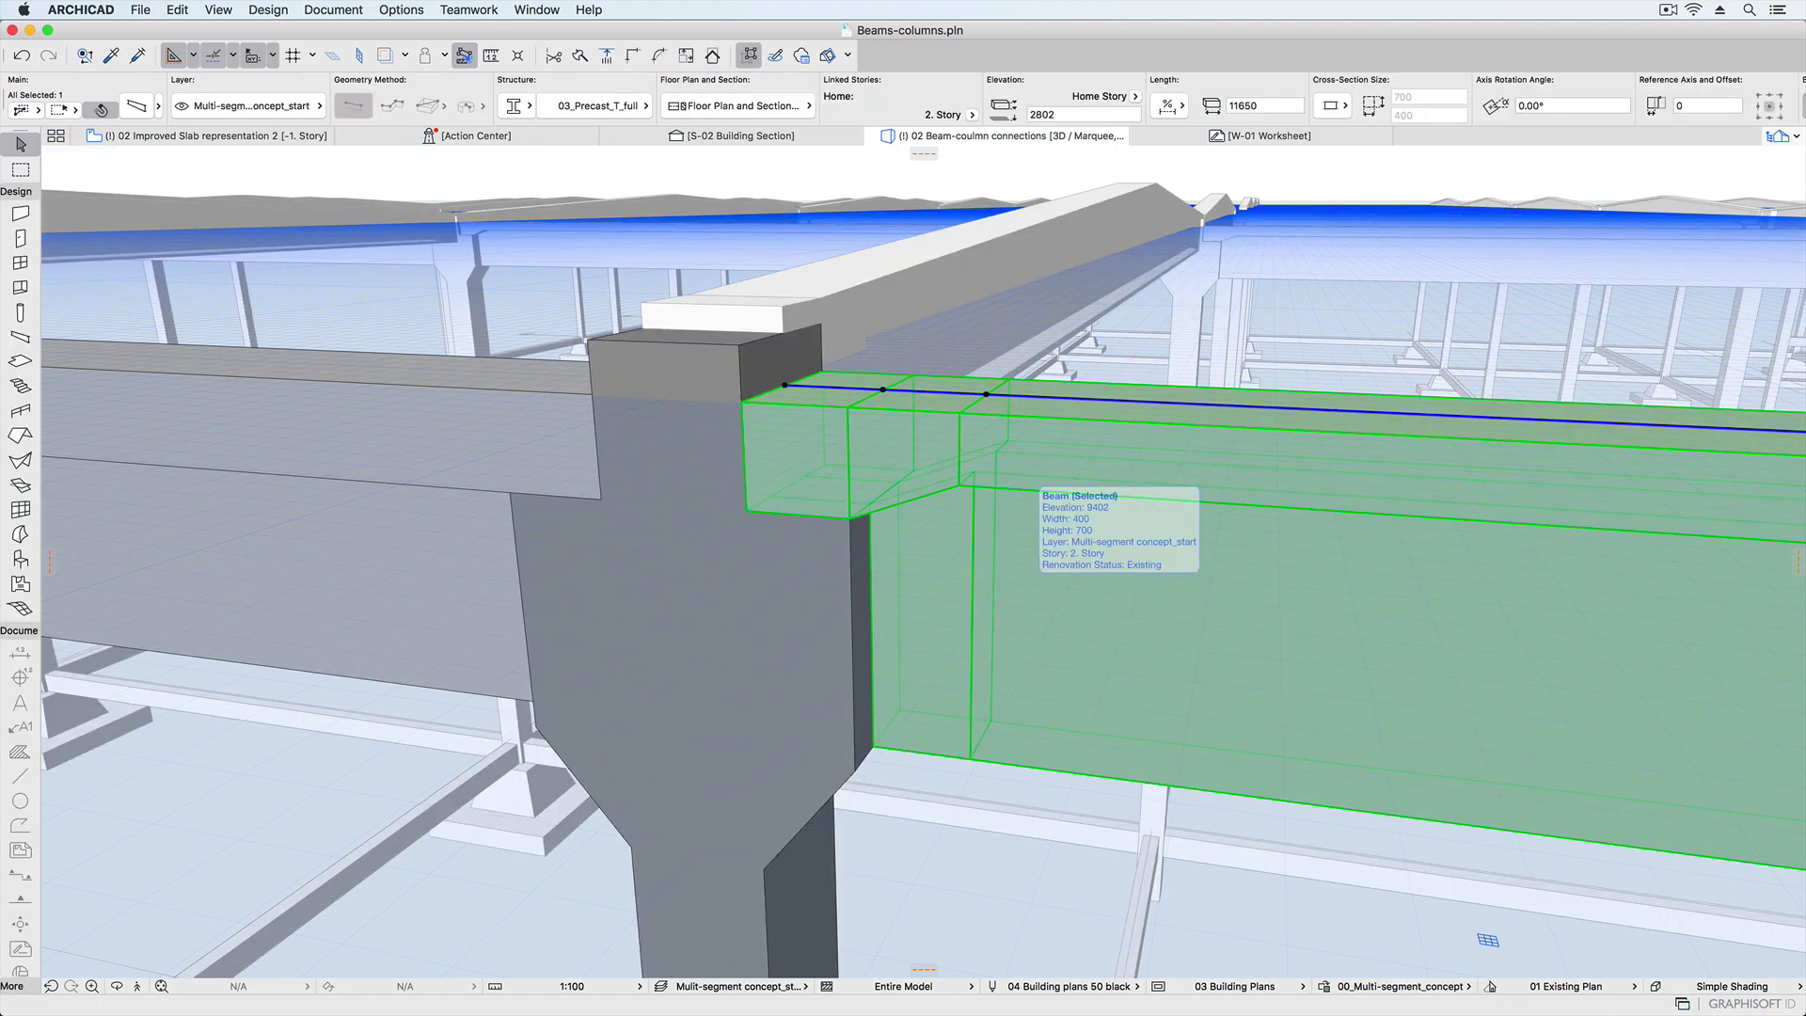
key("Escape")
middle_click_drag(1044, 484, 1270, 310)
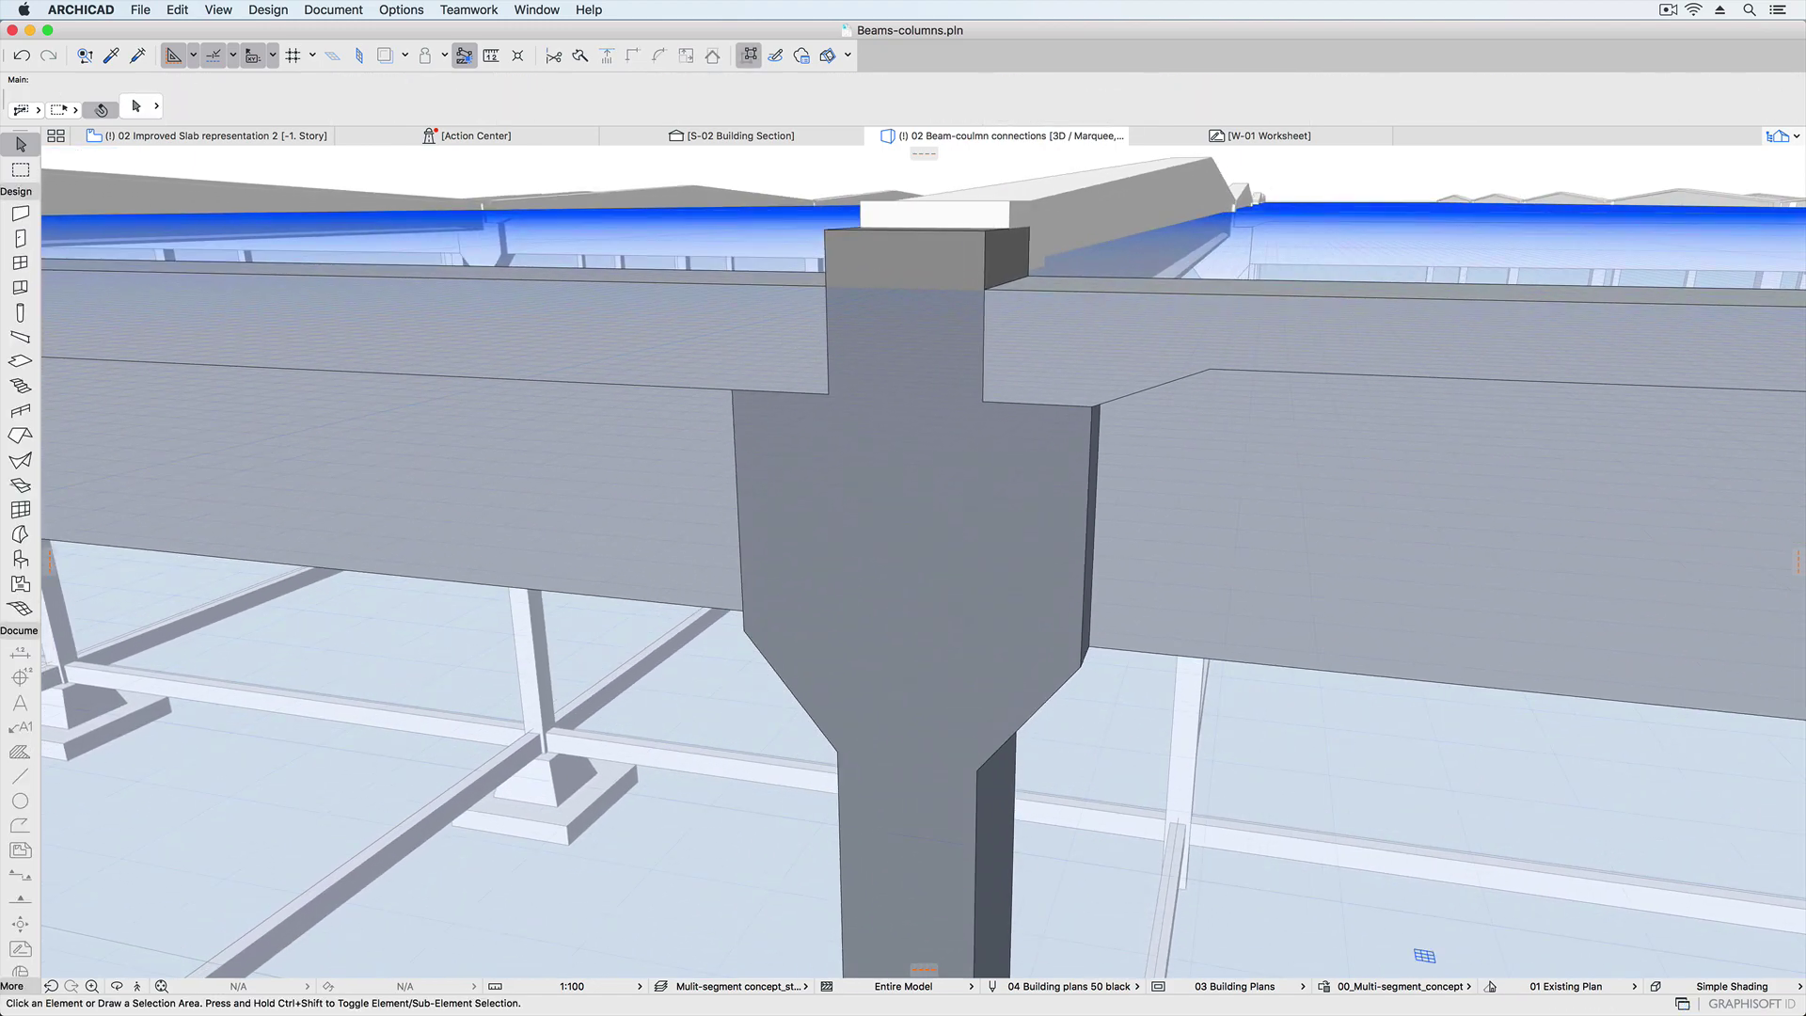
Open the saved 3D view 01 Warehouse from the Multi-segment beam-column folder.
left_click(1778, 135)
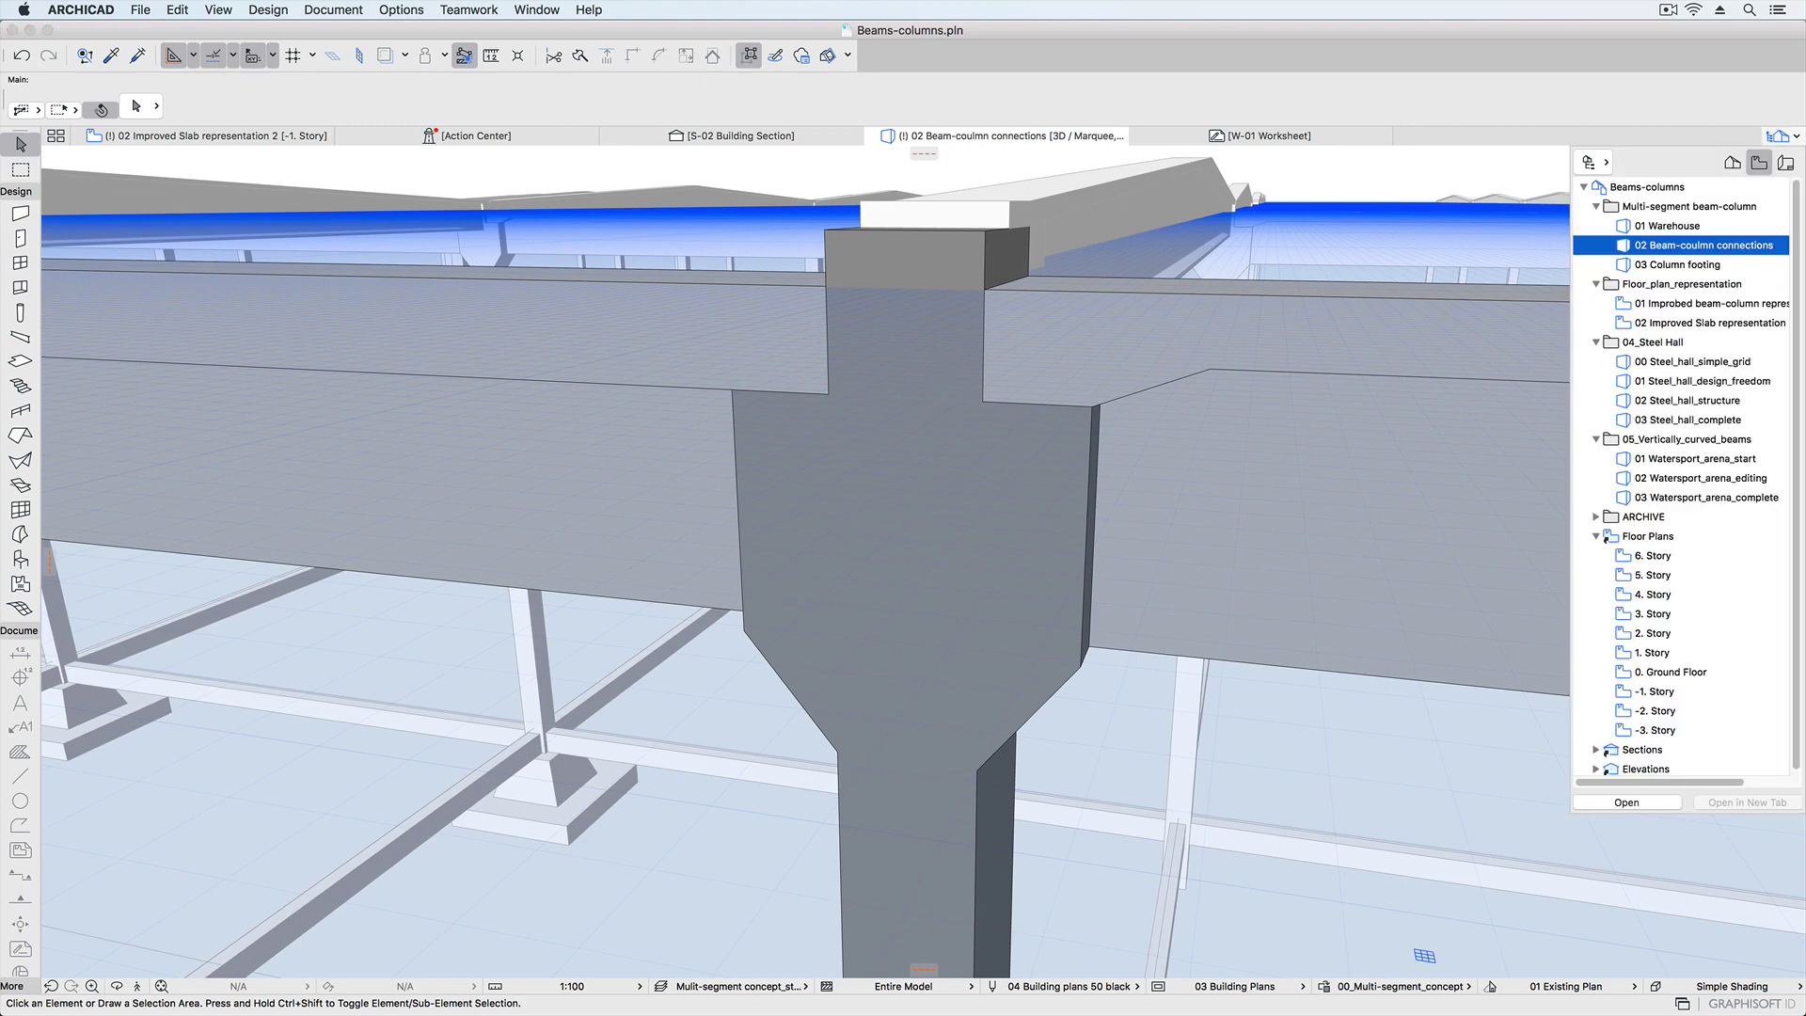
key("Up")
key("Return")
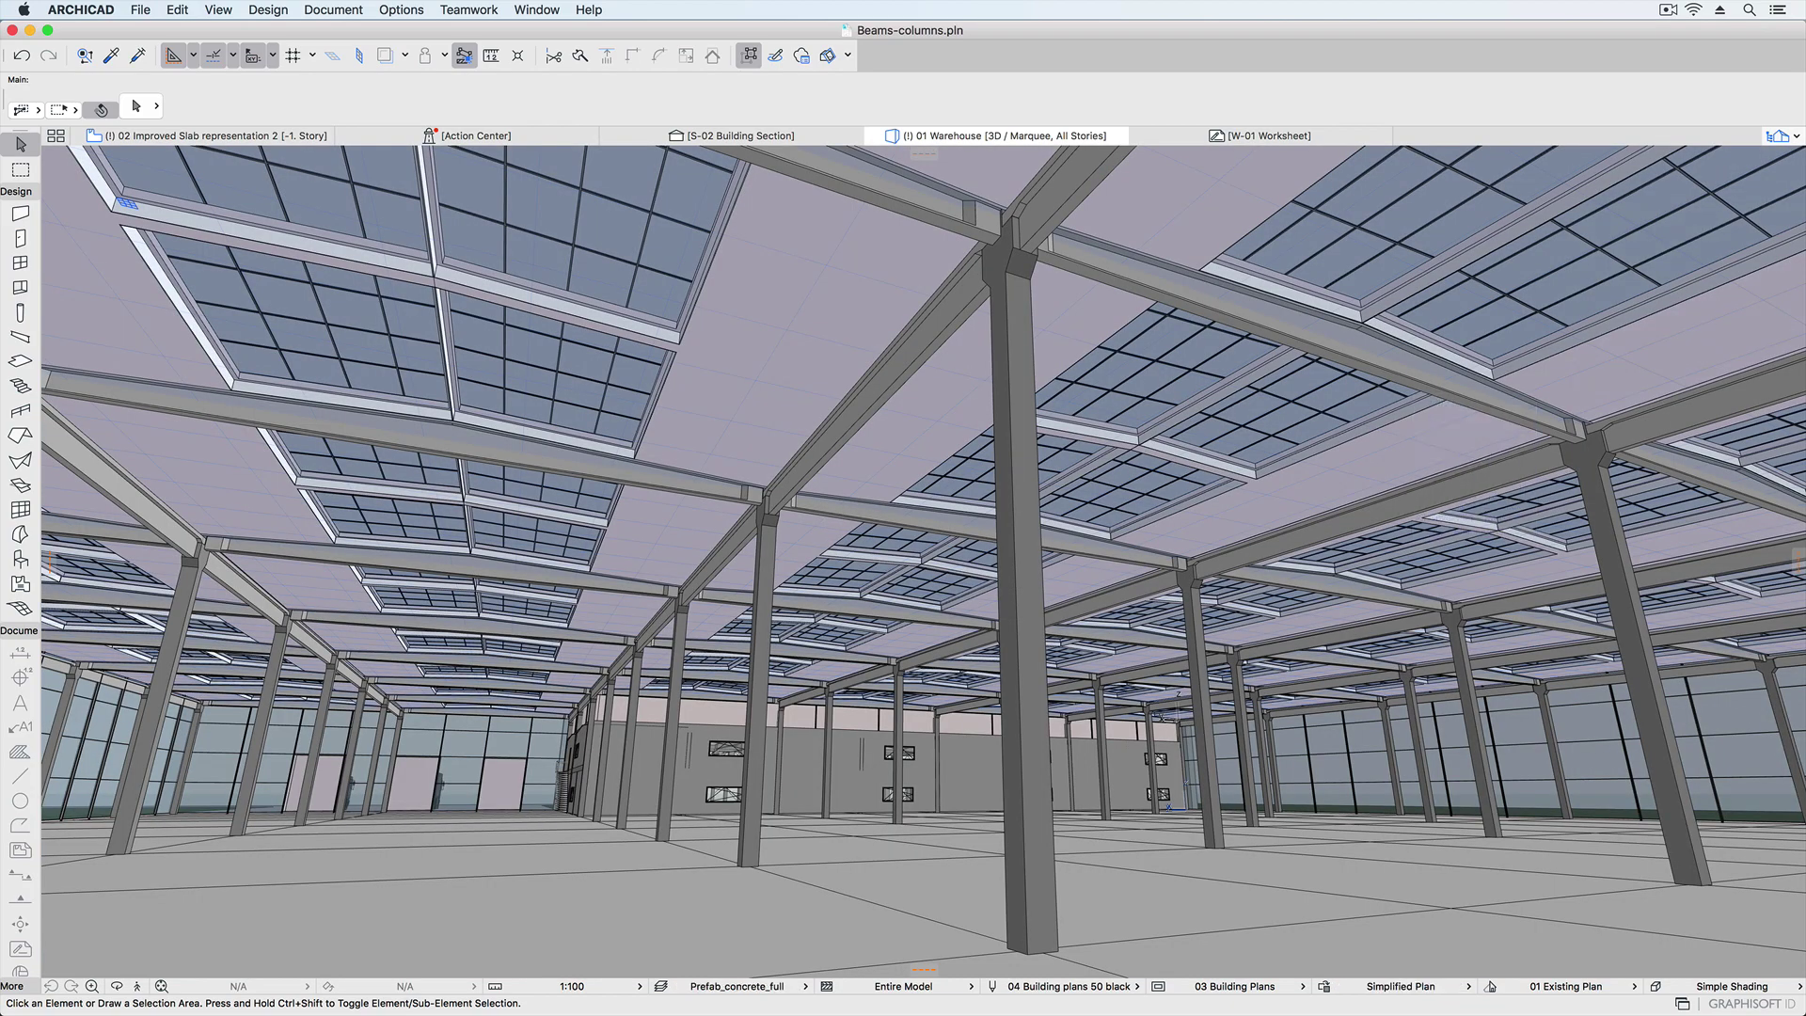
Open the saved 3D view 03 Column footing from the Multi-segment beam-column folder.
left_click(1777, 136)
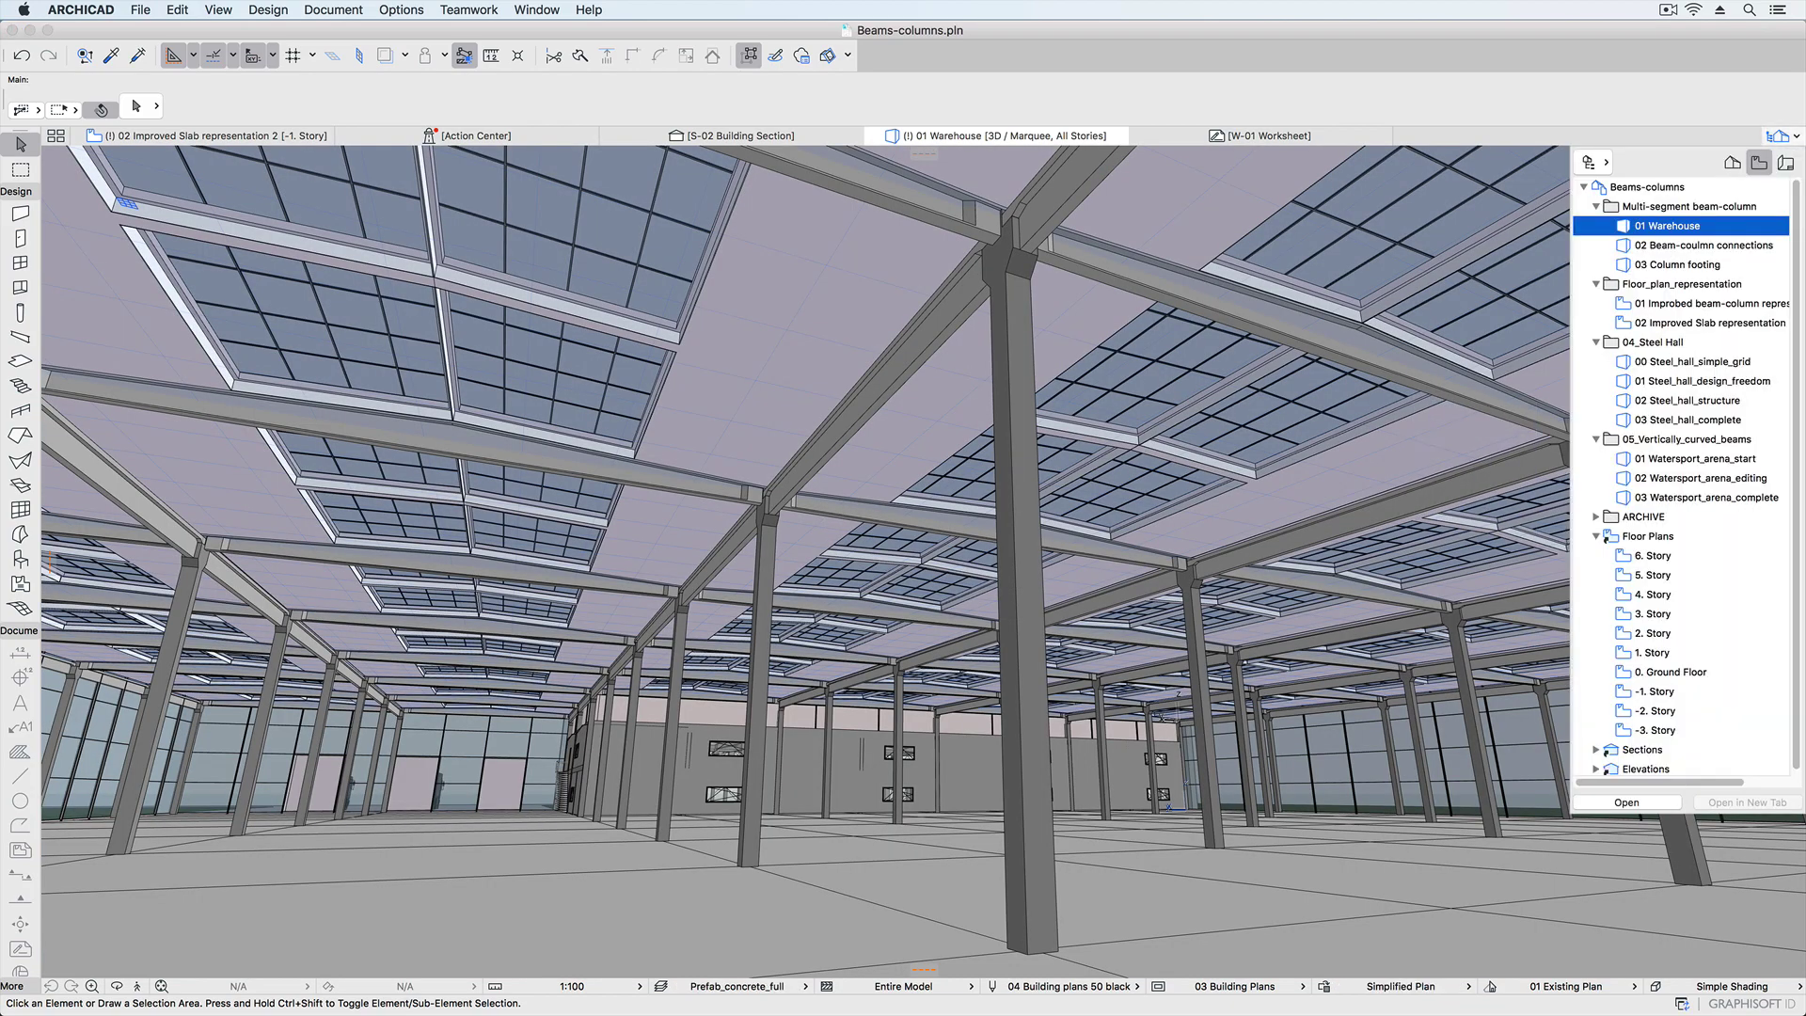
key("Down")
key("Down")
key("Return")
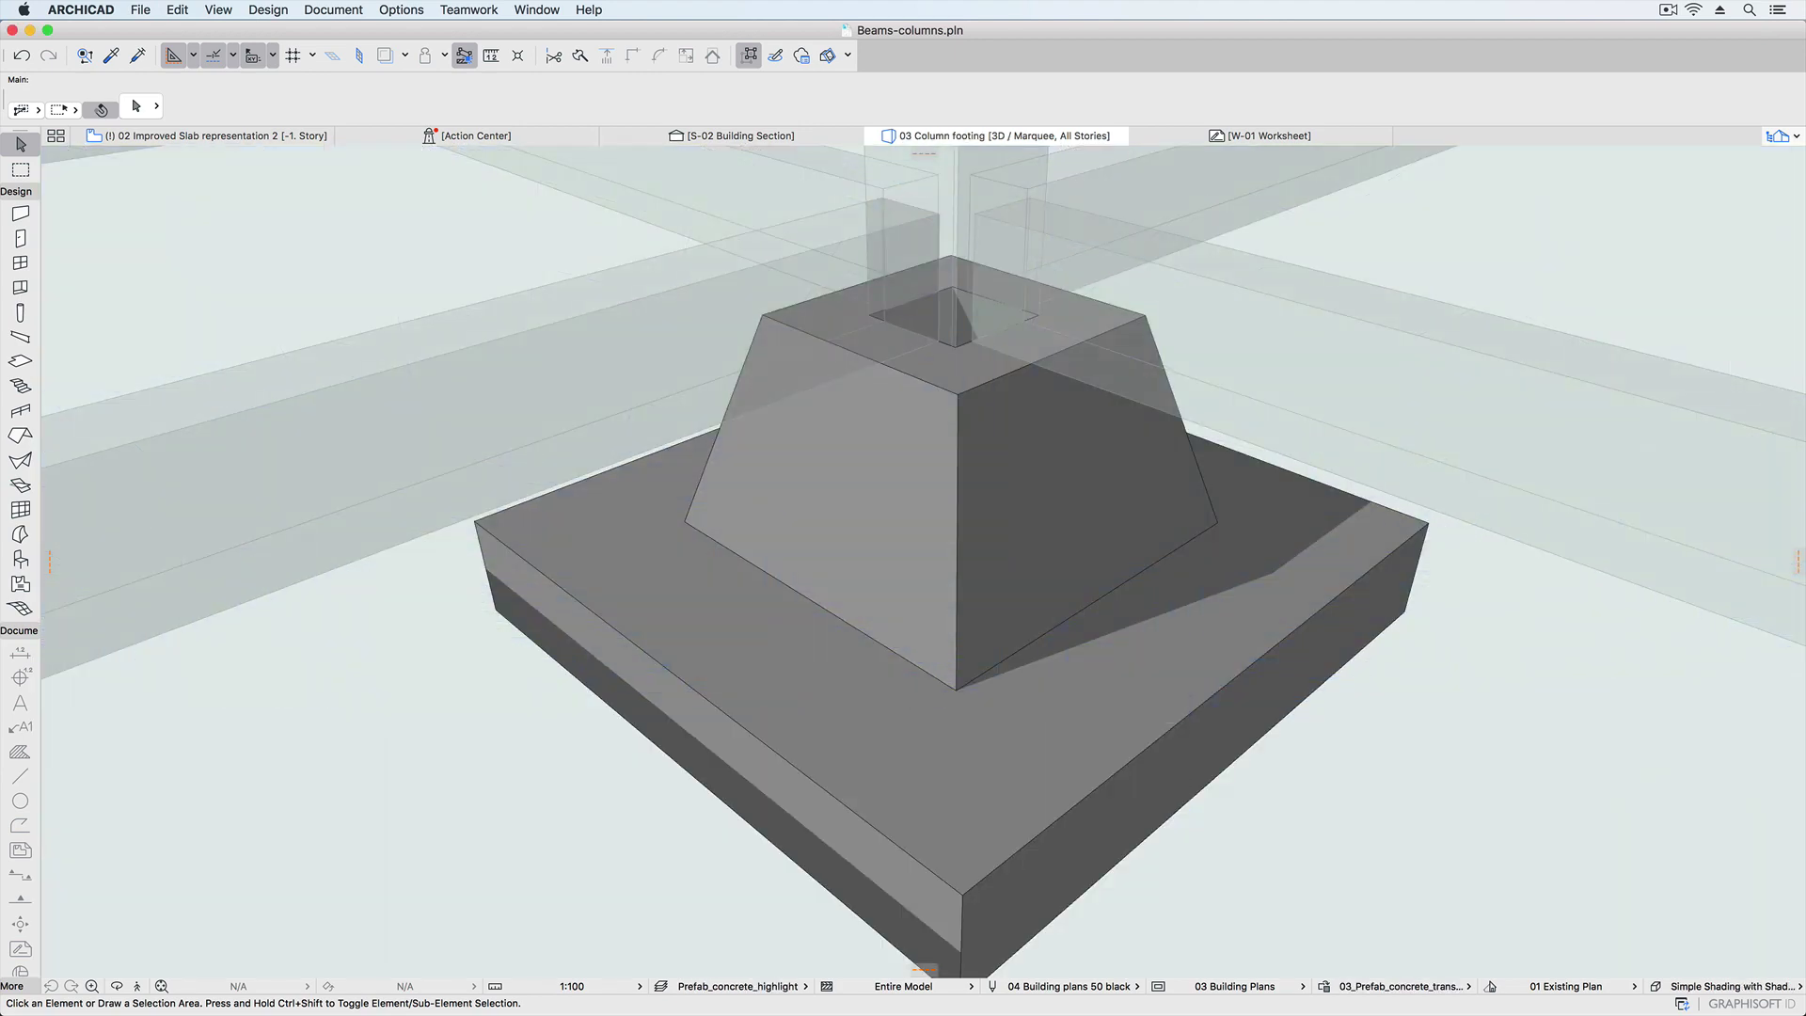
Select the footing column and review the segment settings of its base slab and its 00_Column_footing profile segment.
key("super+a")
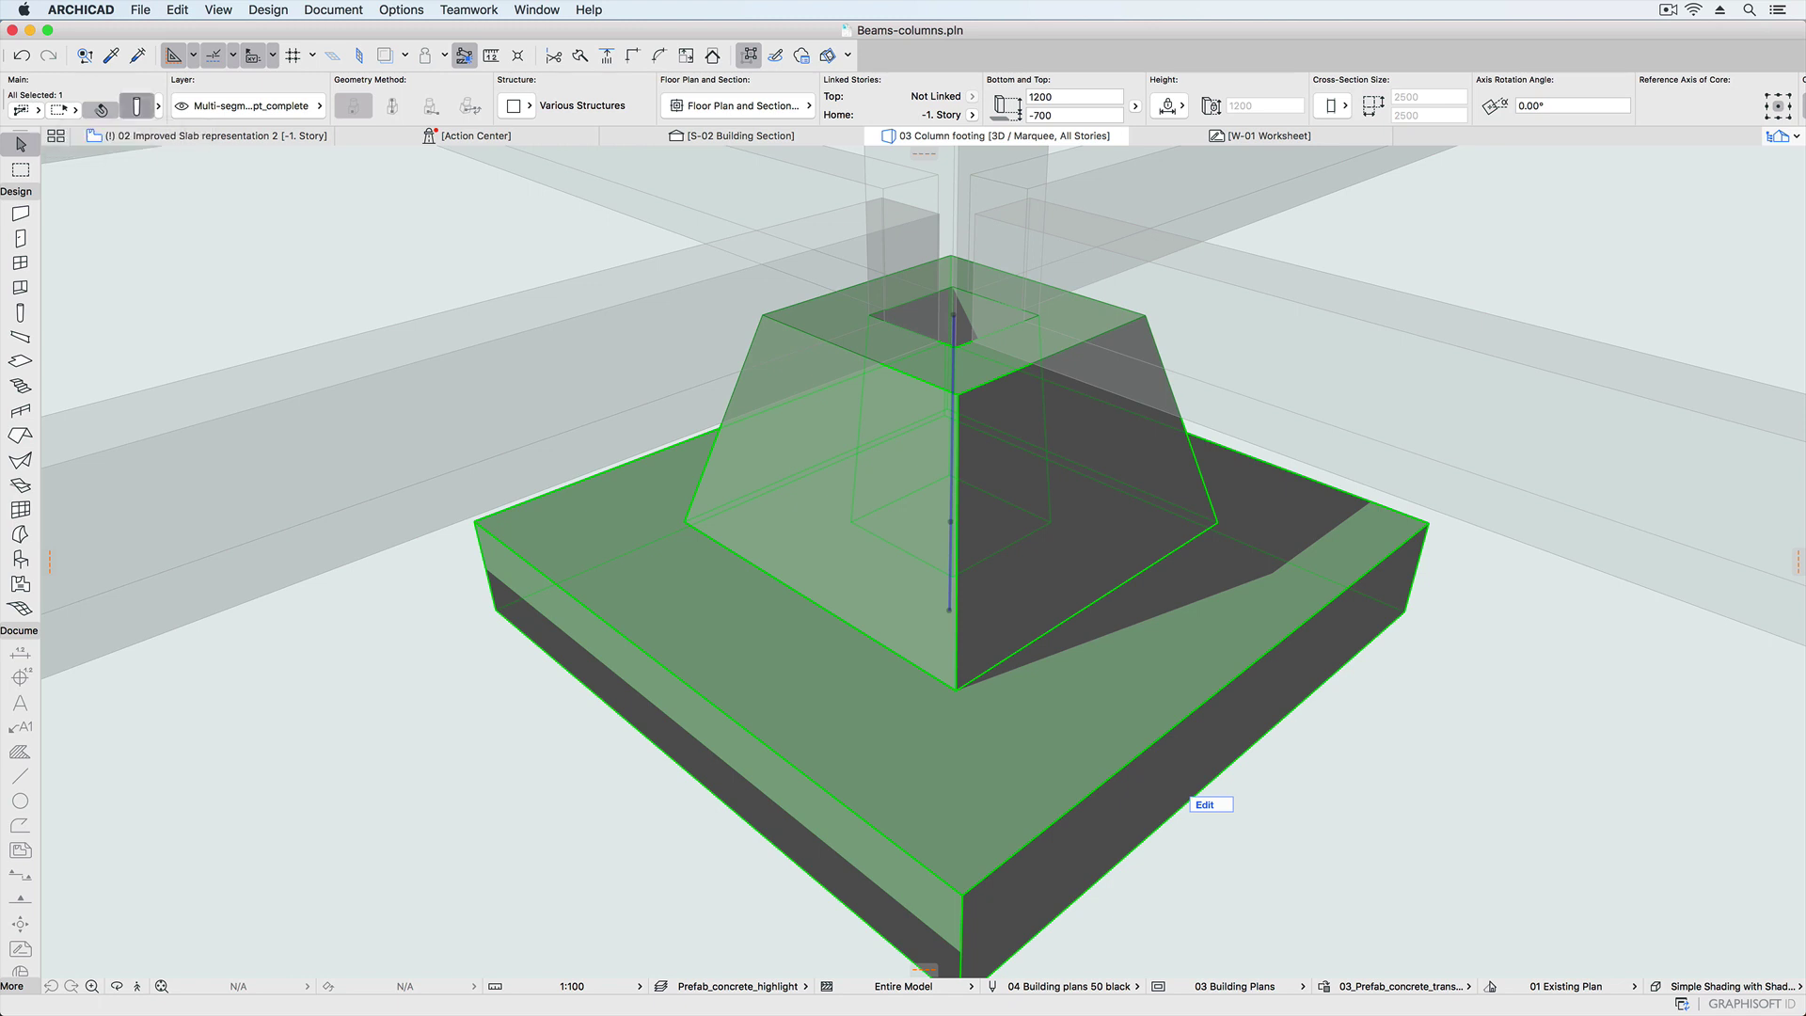
key("super+t")
left_click(652, 245)
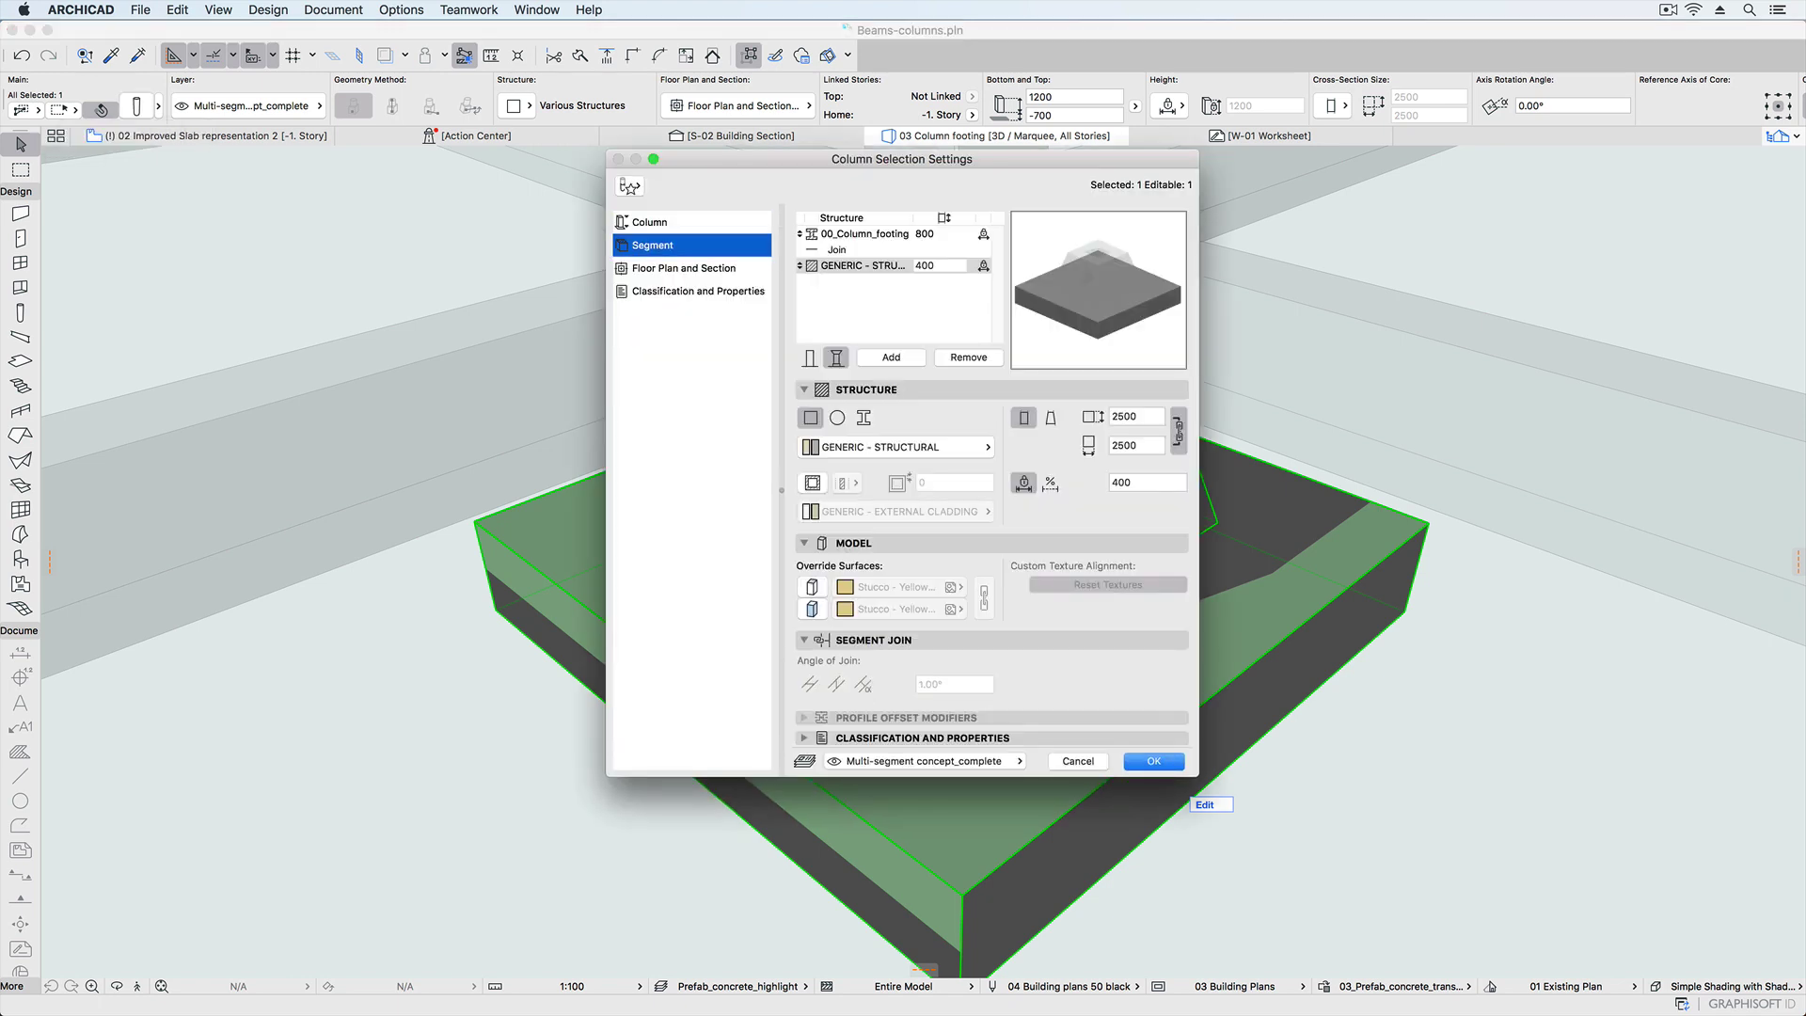
left_click(863, 233)
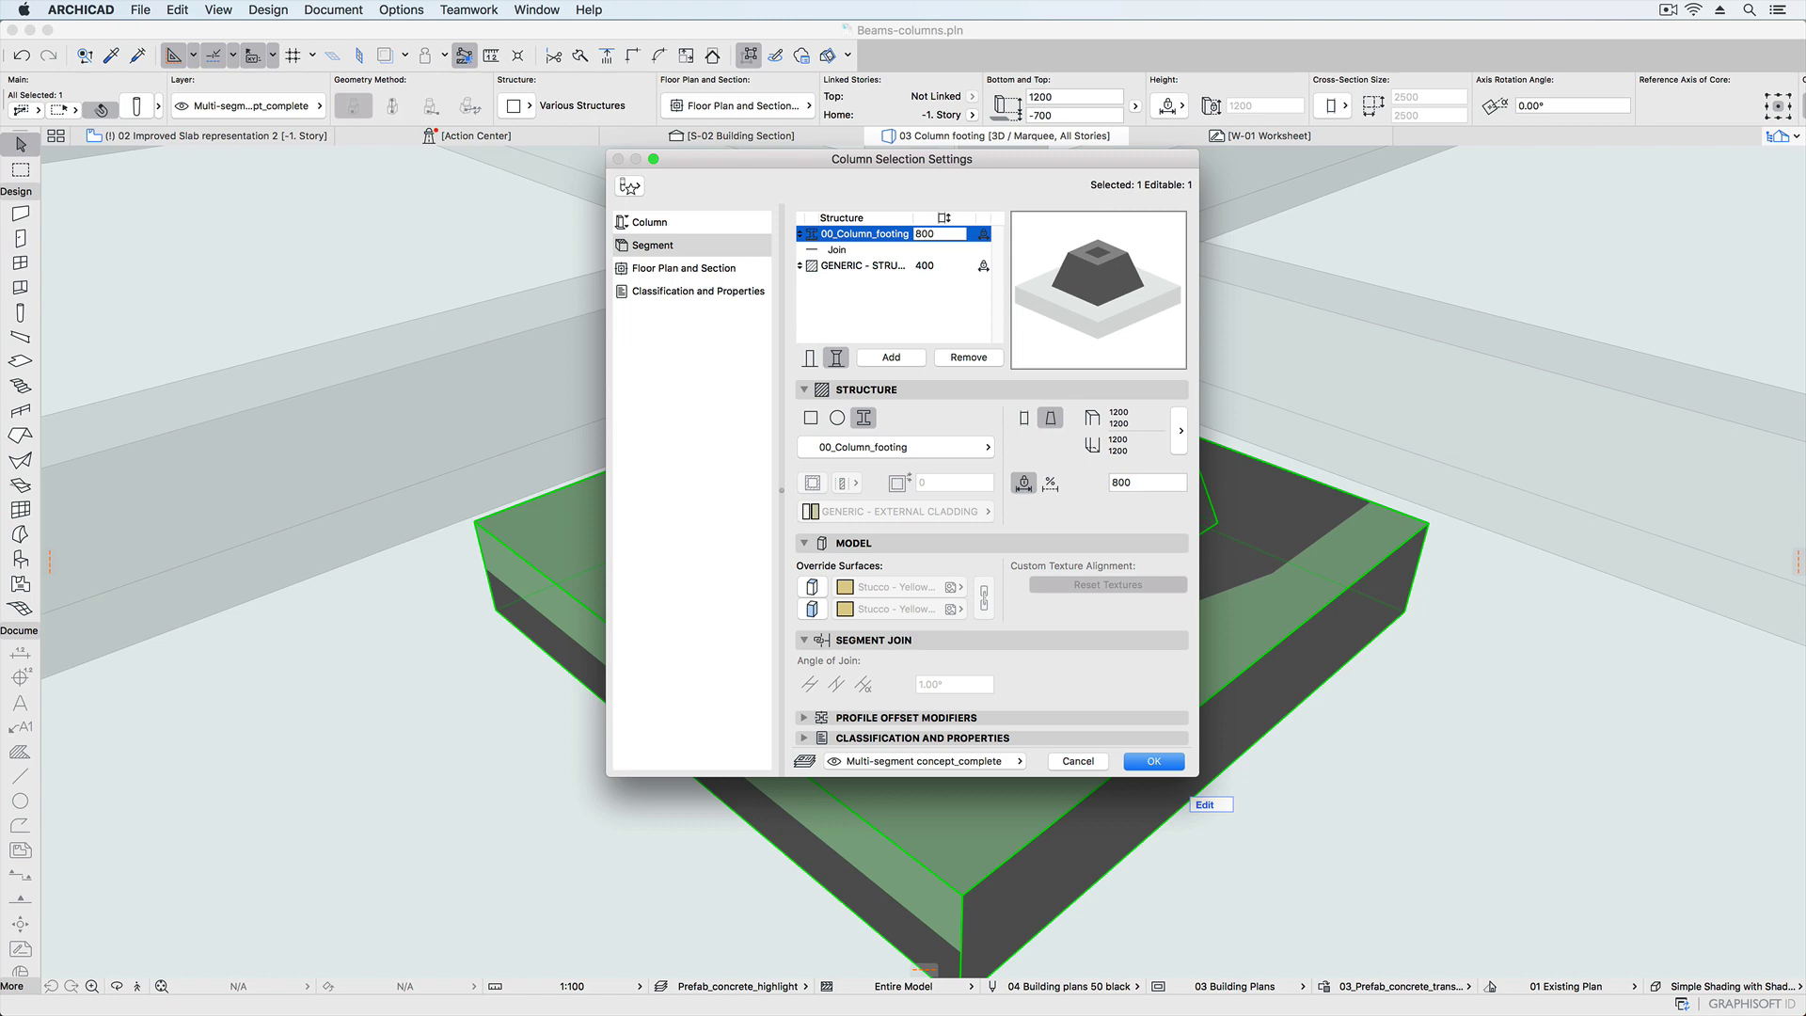
key("Return")
Open the floor plan view 01 Improbed beam-column representation, followed by 02 Improved Slab representation.
left_click(1777, 136)
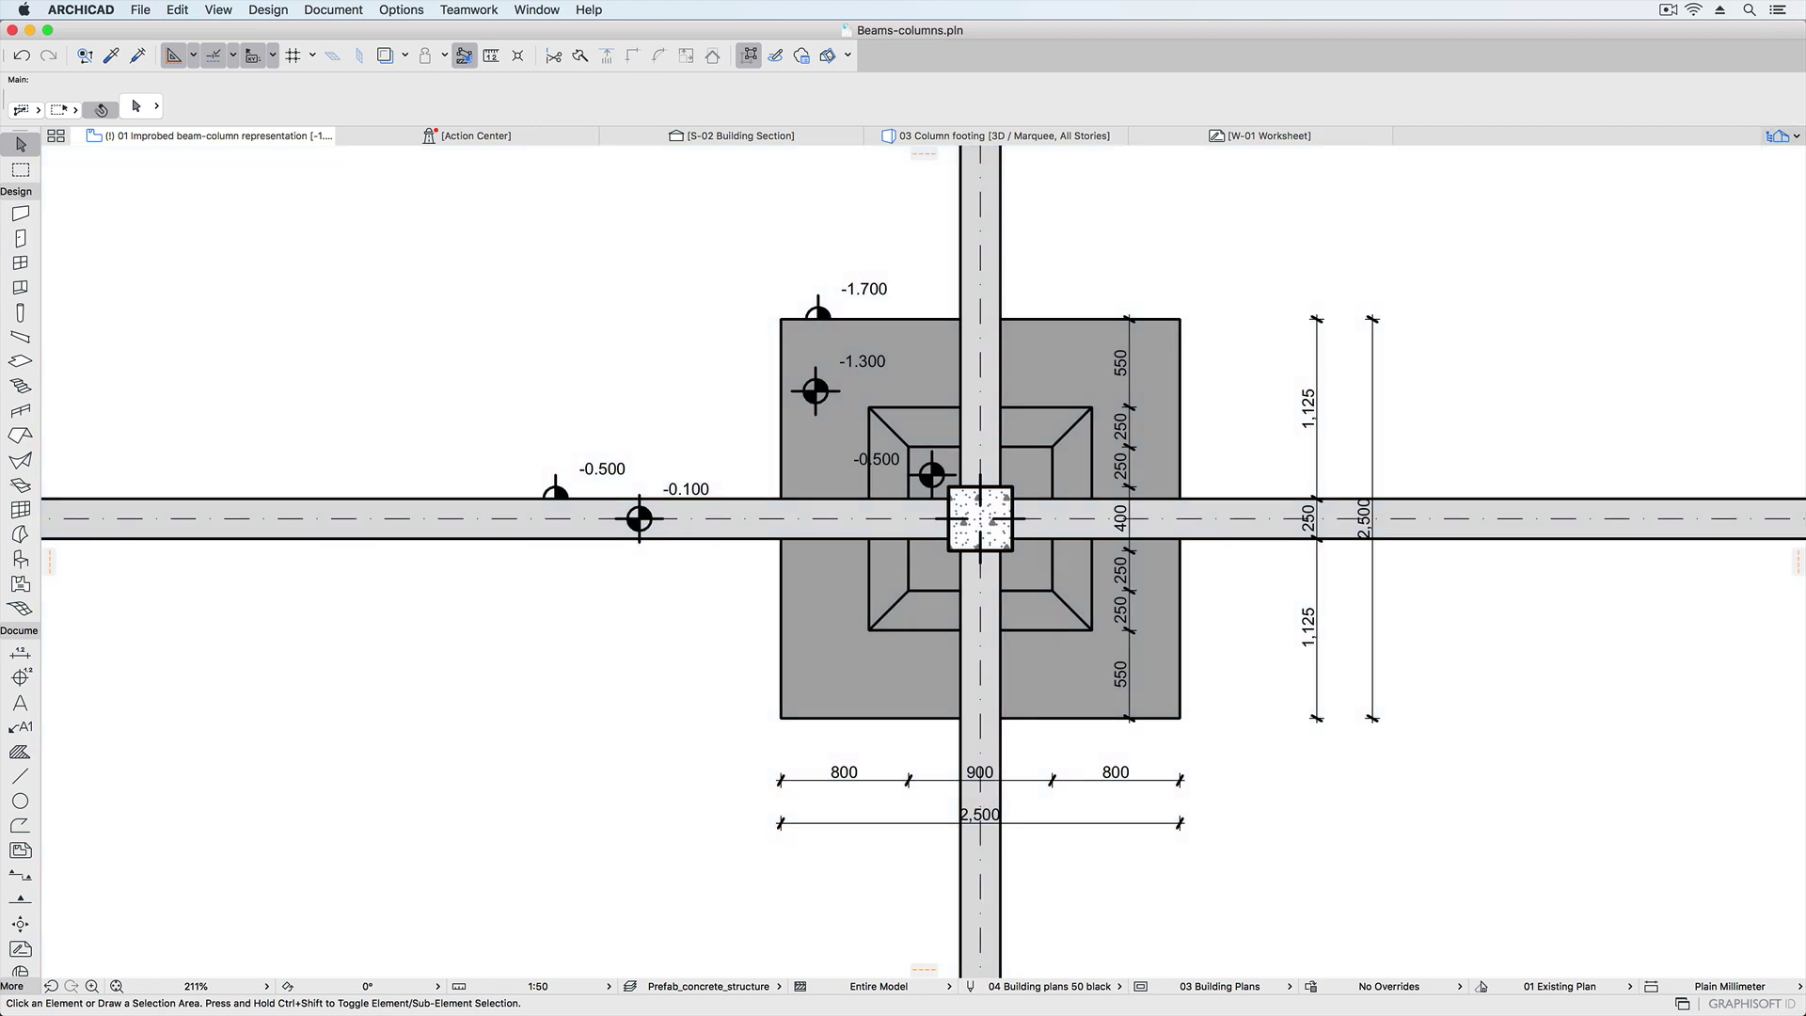
left_click(1776, 135)
double_click(1693, 322)
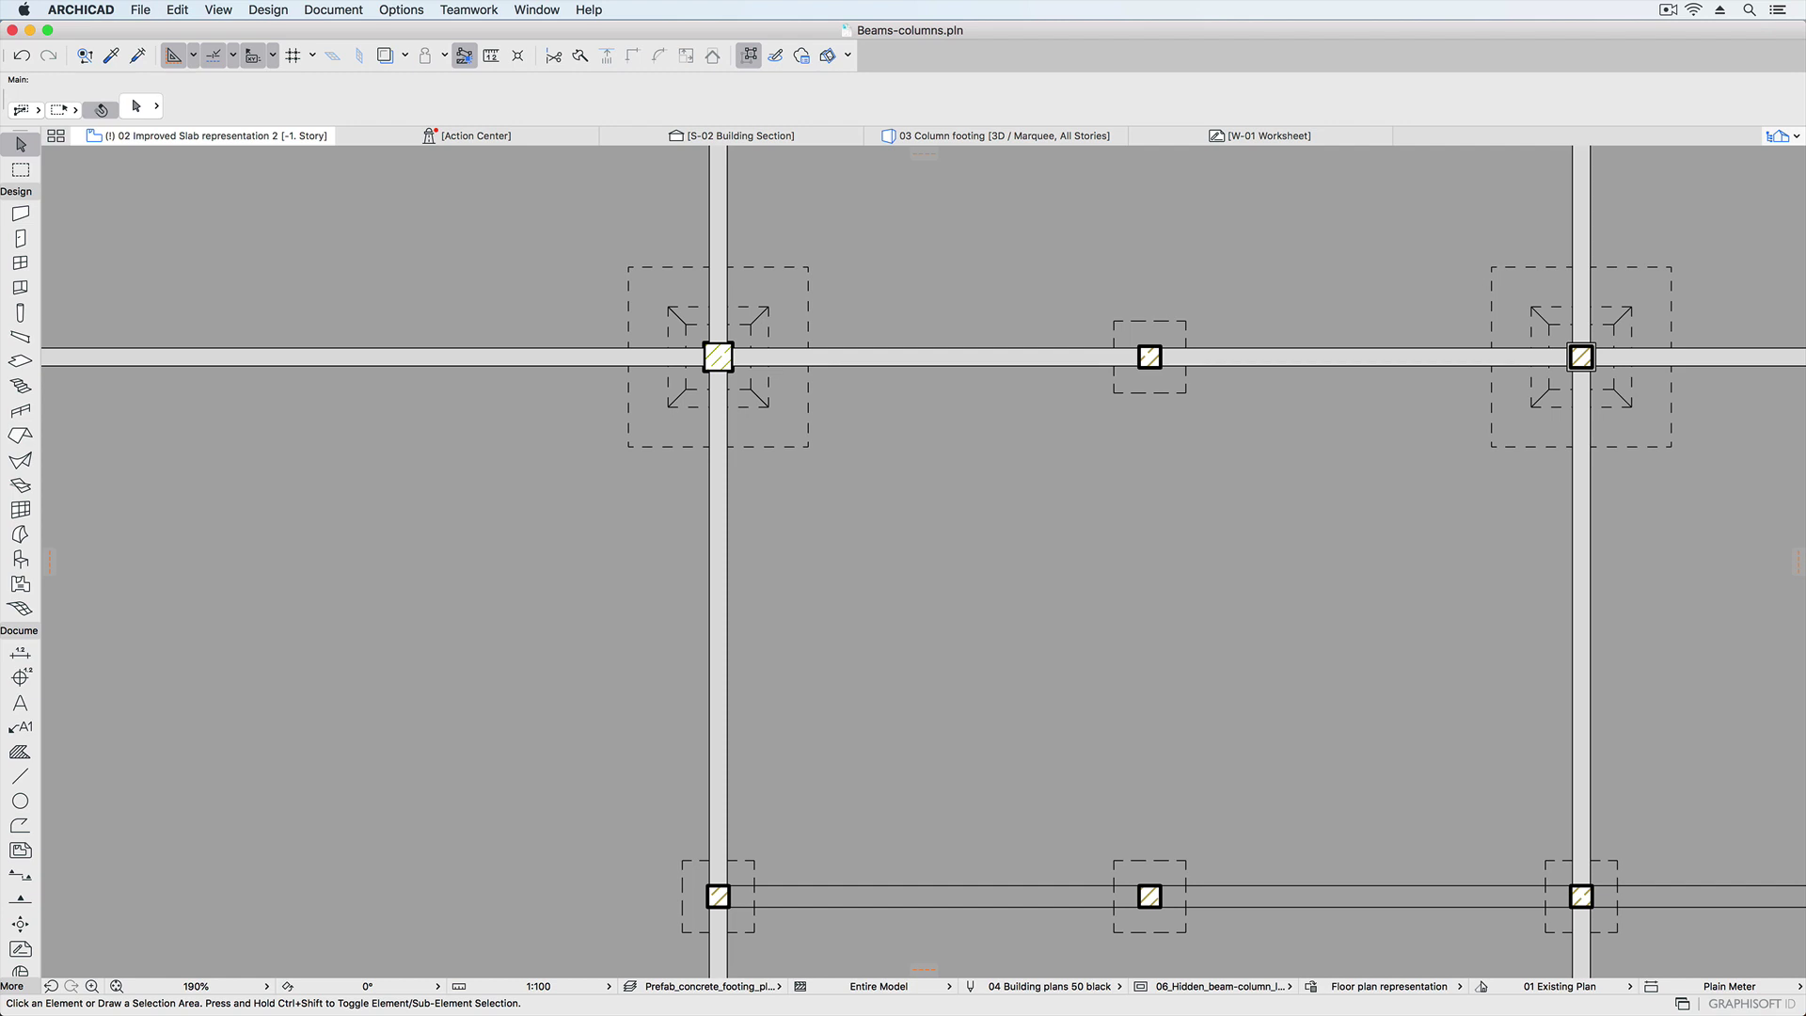
Select the two foundation slabs and cut a rectangular opening through them over part of the small middle column's footing.
key("super+a")
left_click(20, 360)
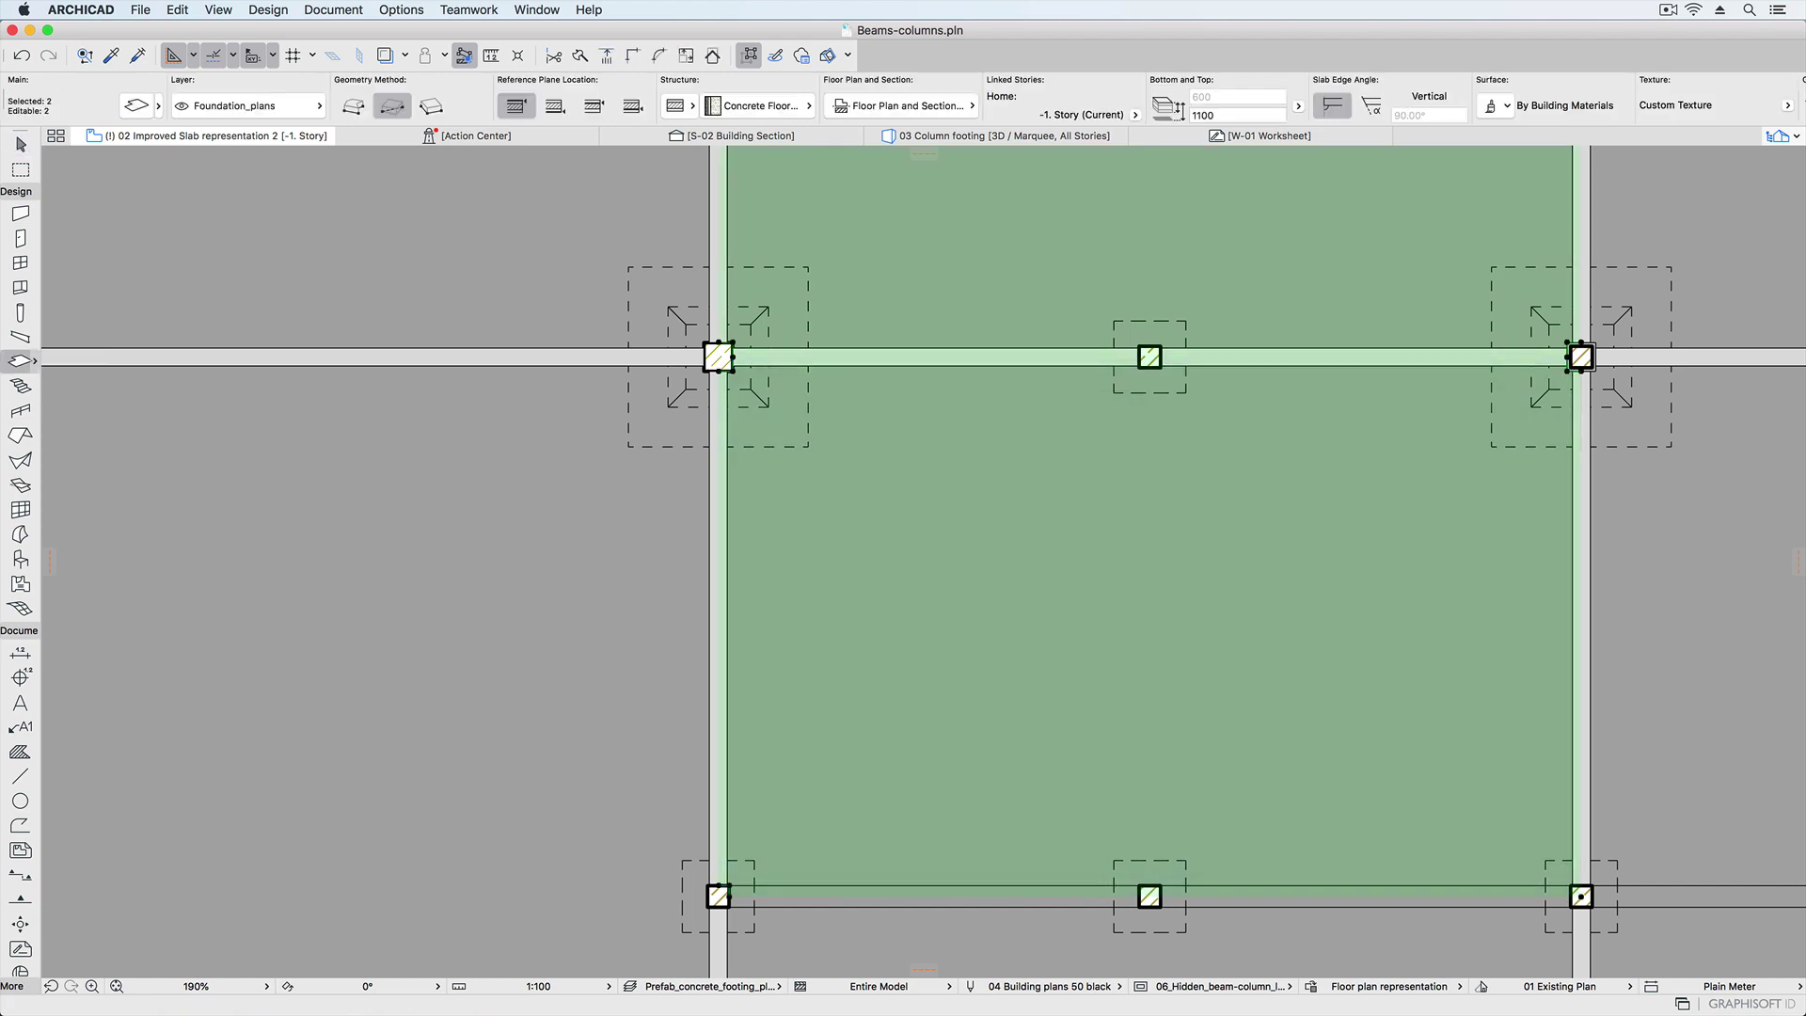
left_click(1021, 247)
left_click(1155, 490)
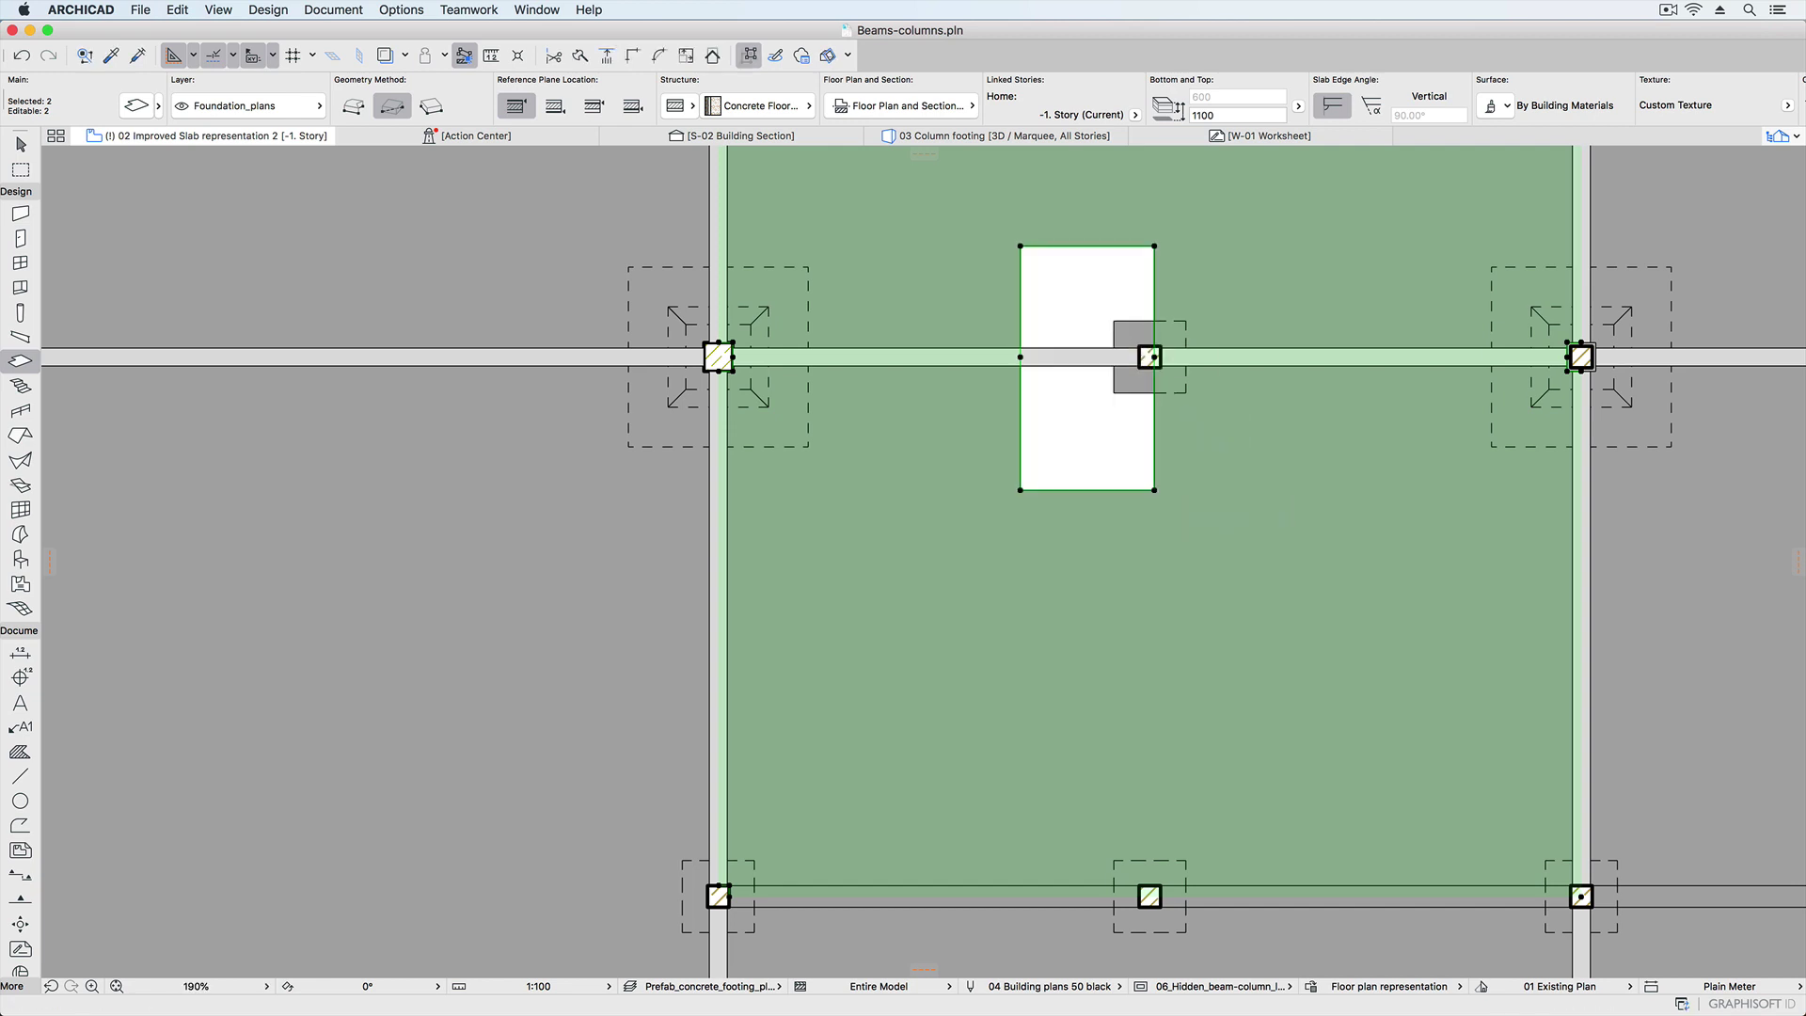
Open the saved 3D view 02 Watersport_arena_editing and place a straight 45000 mm glued-laminated beam between the tops of the two front supports.
left_click(1777, 135)
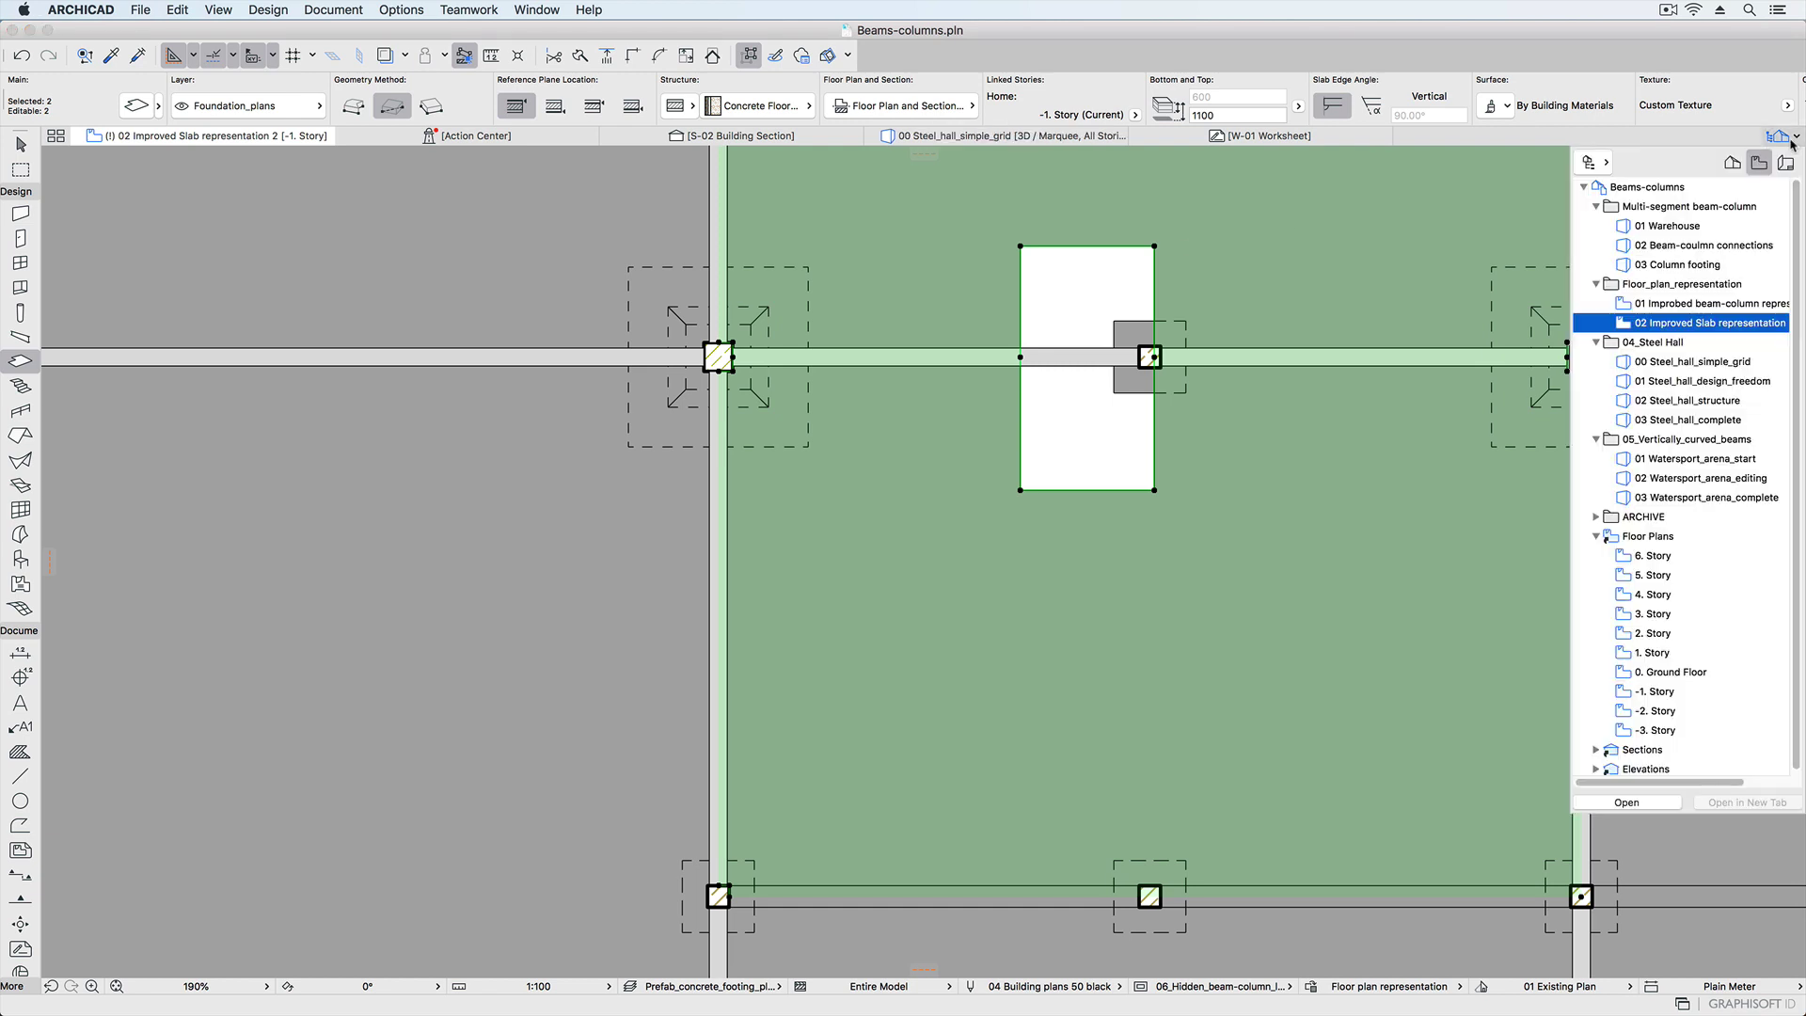
double_click(1712, 479)
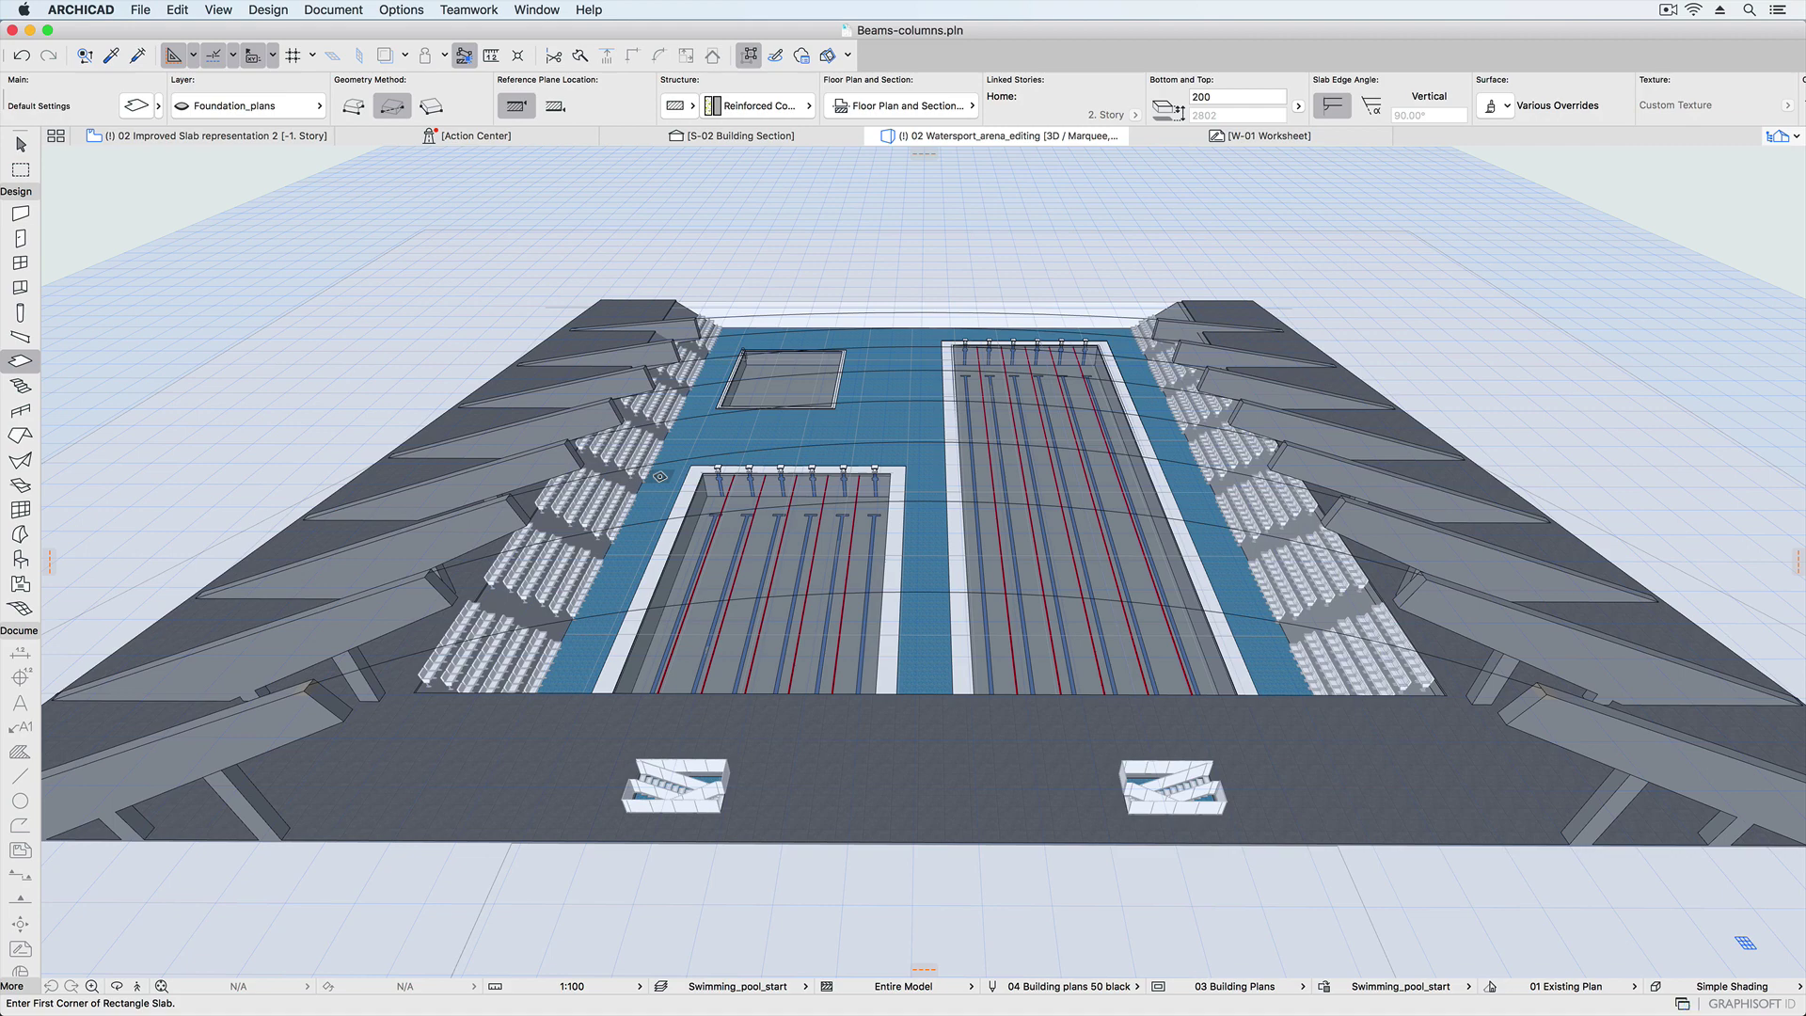
left_click(20, 336)
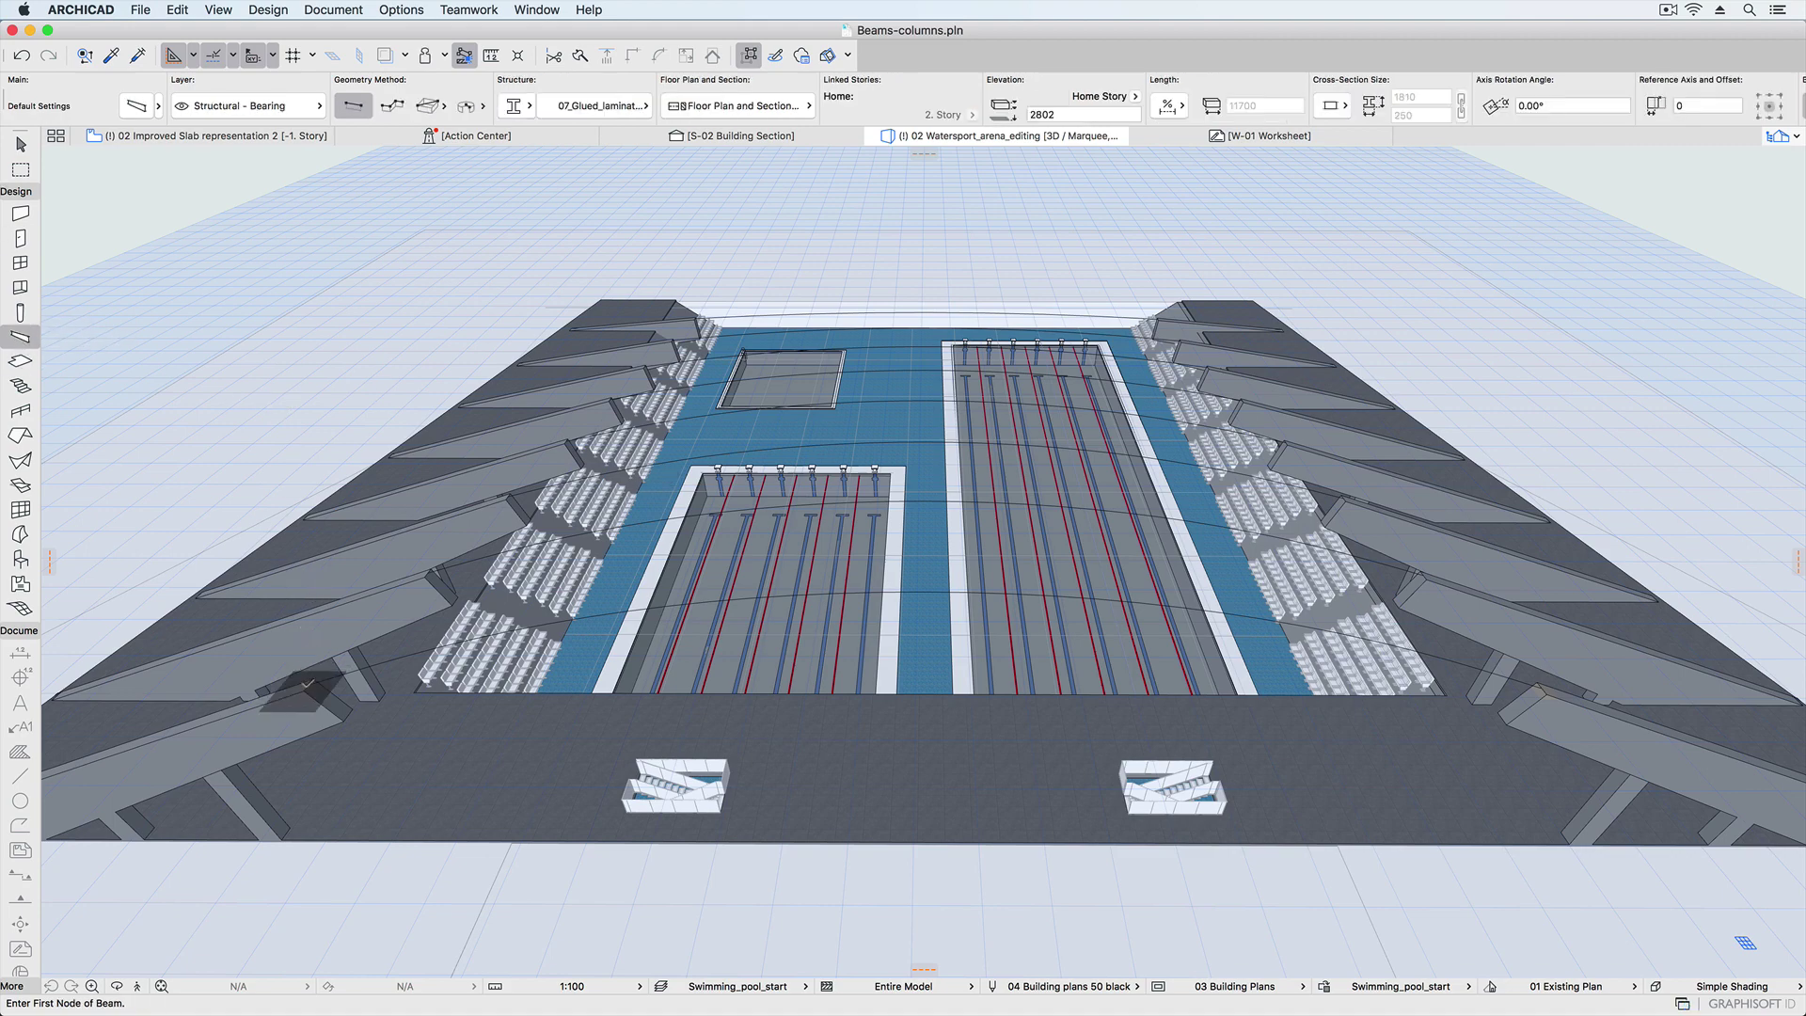
scroll(318, 681, "up", 5)
scroll(318, 681, "up", 3)
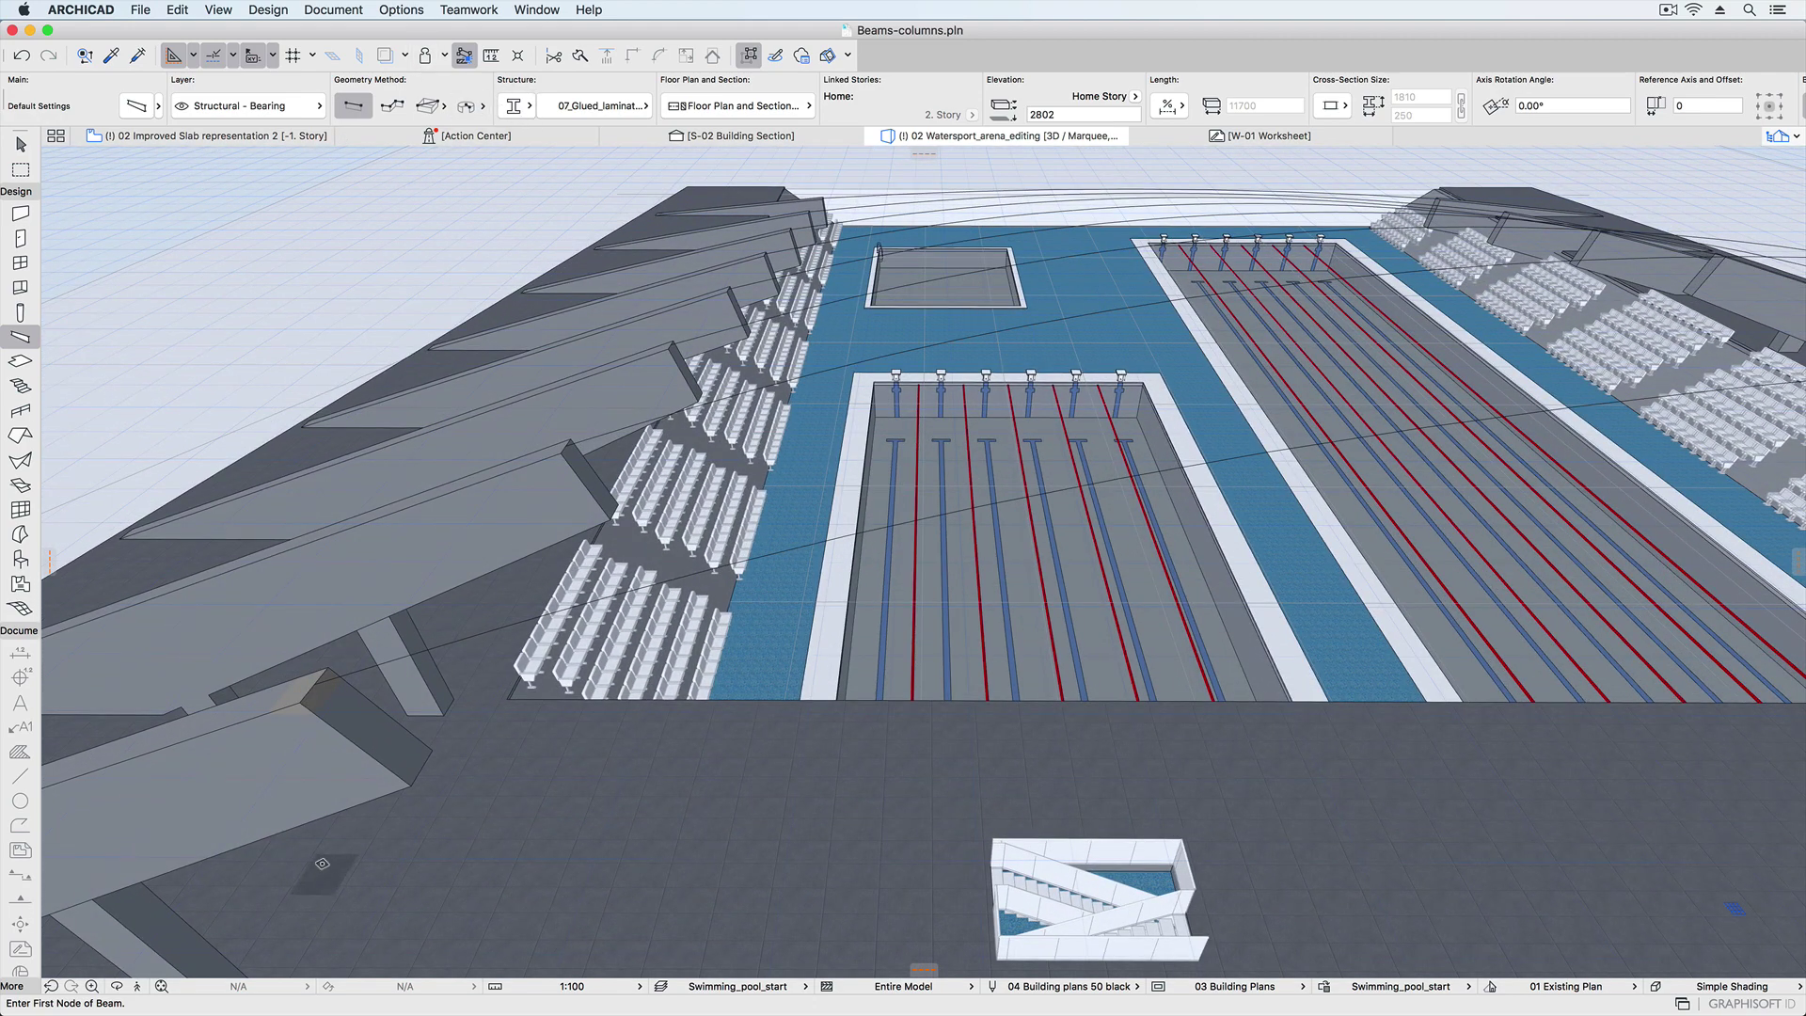
left_click(316, 684)
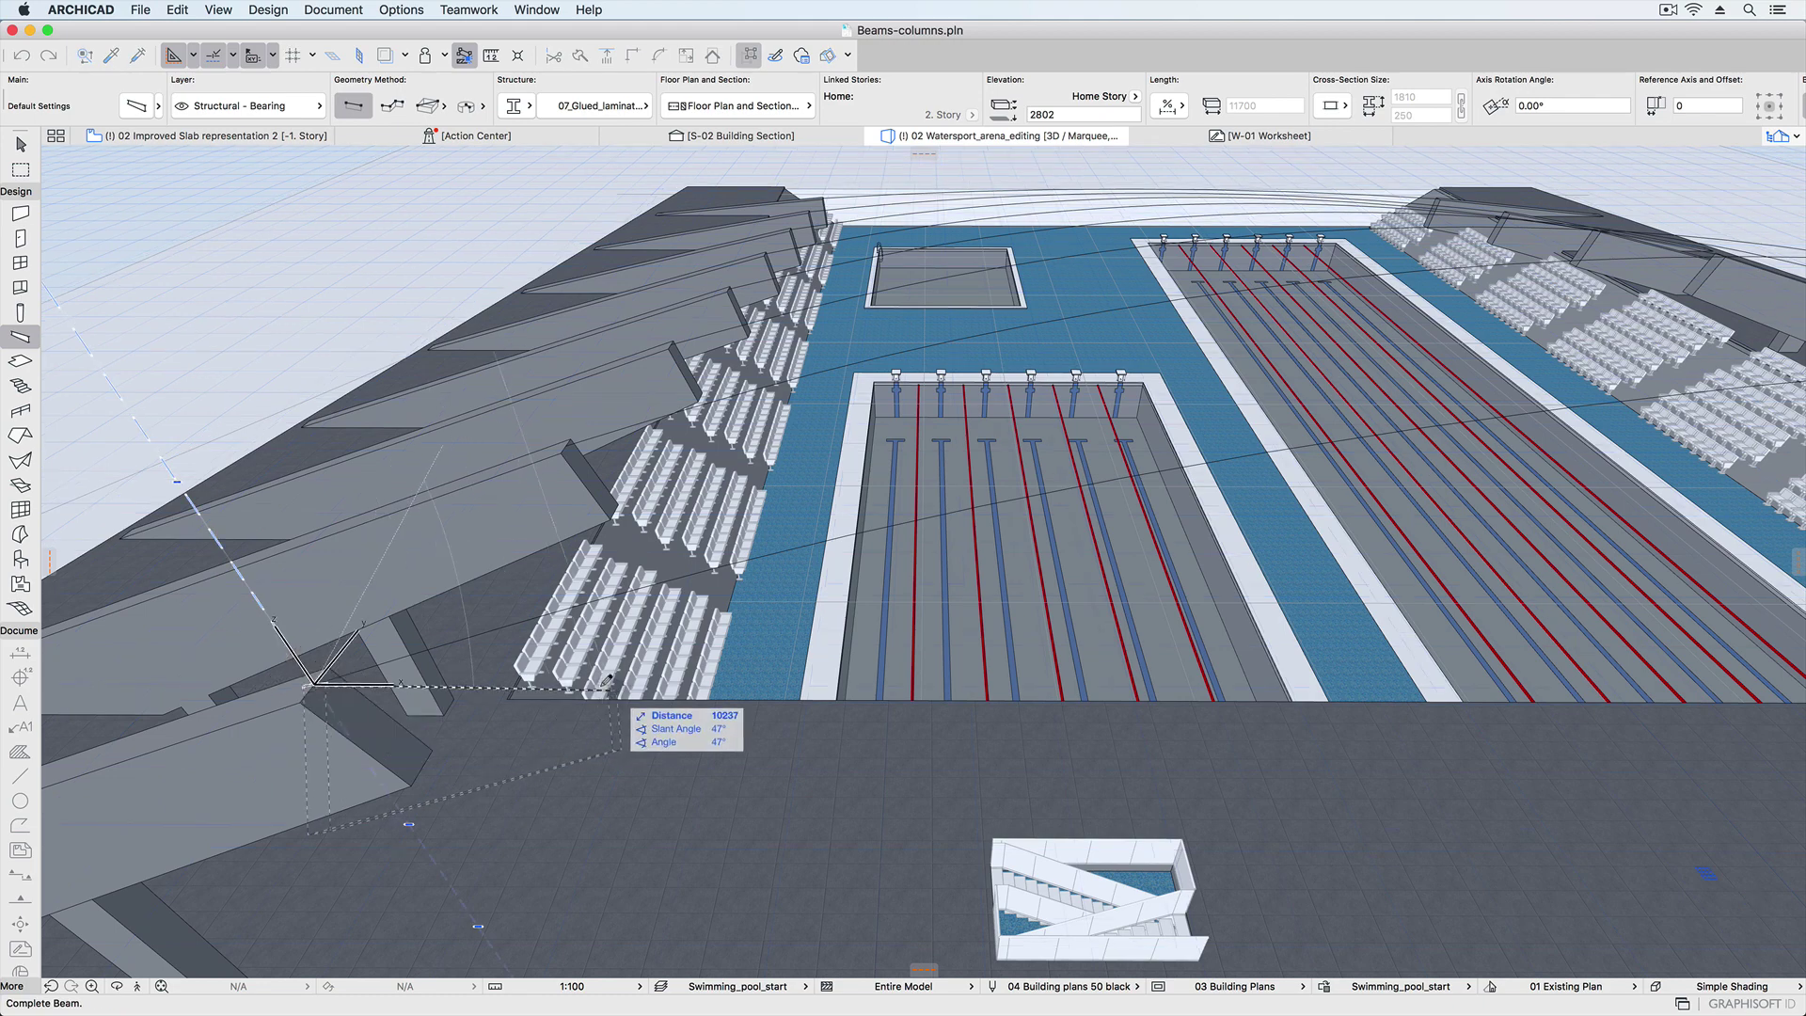
scroll(501, 689, "down", 5)
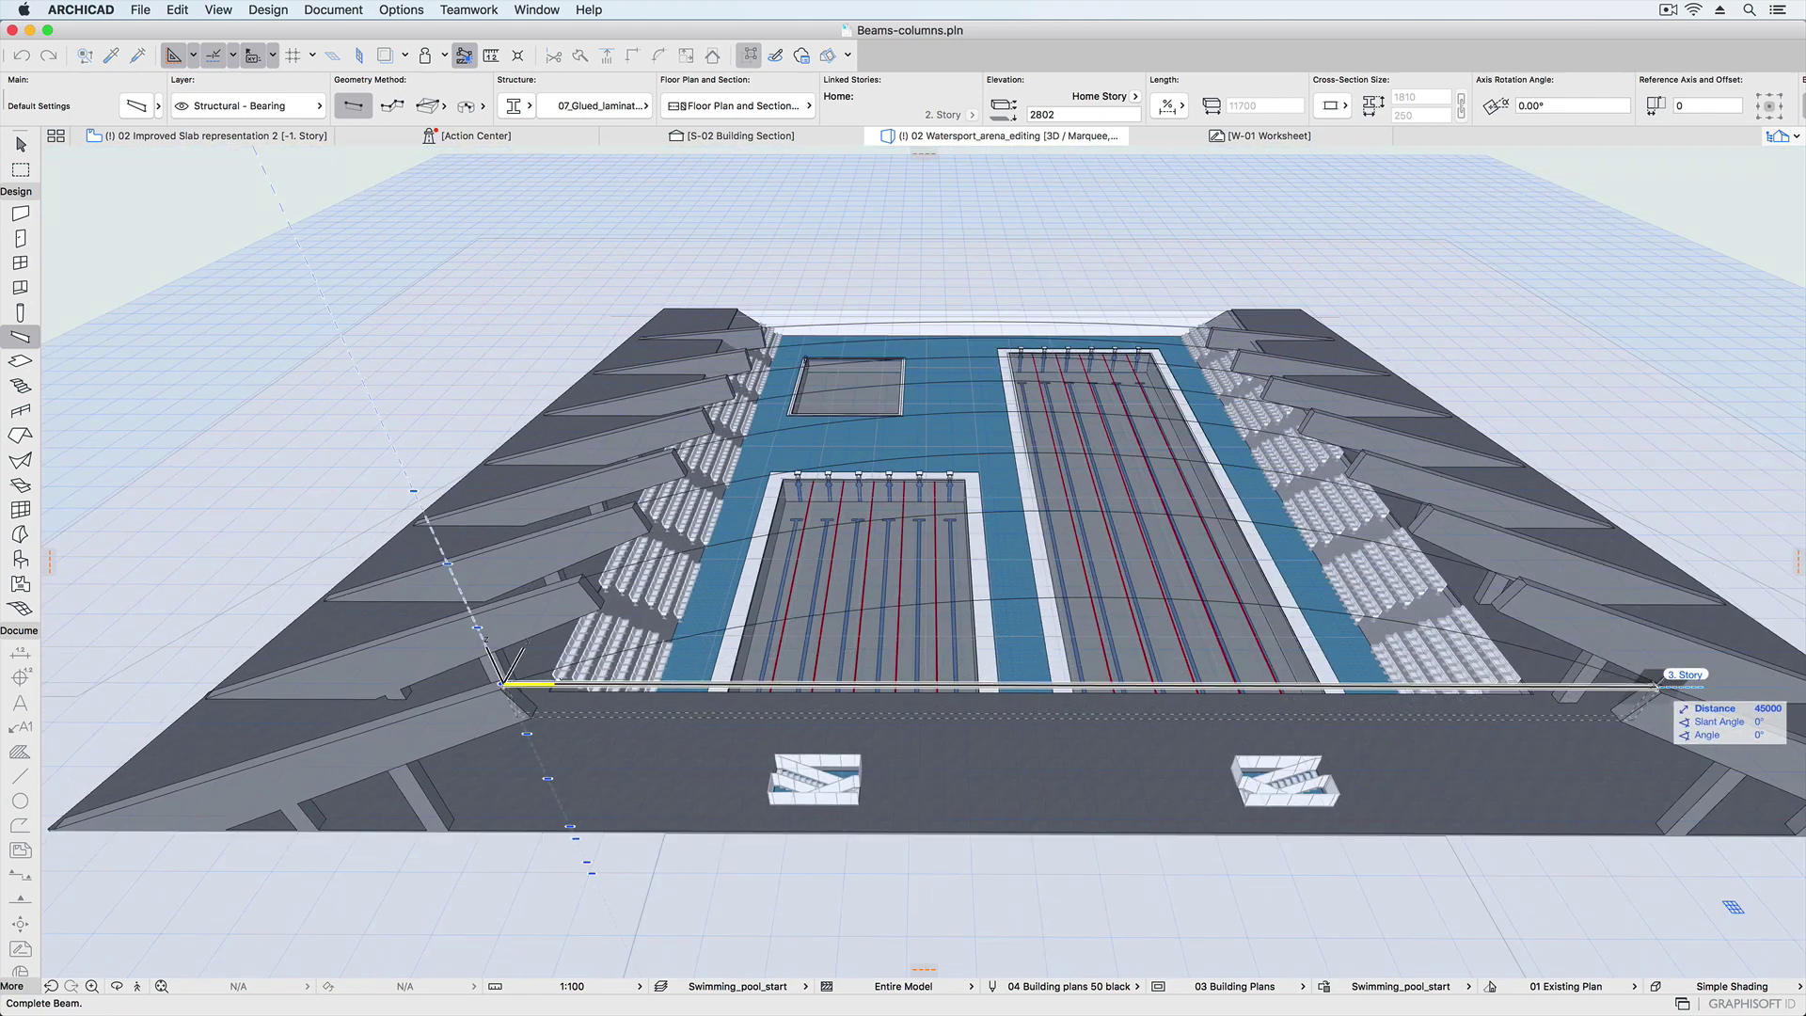
scroll(1674, 687, "up", 4)
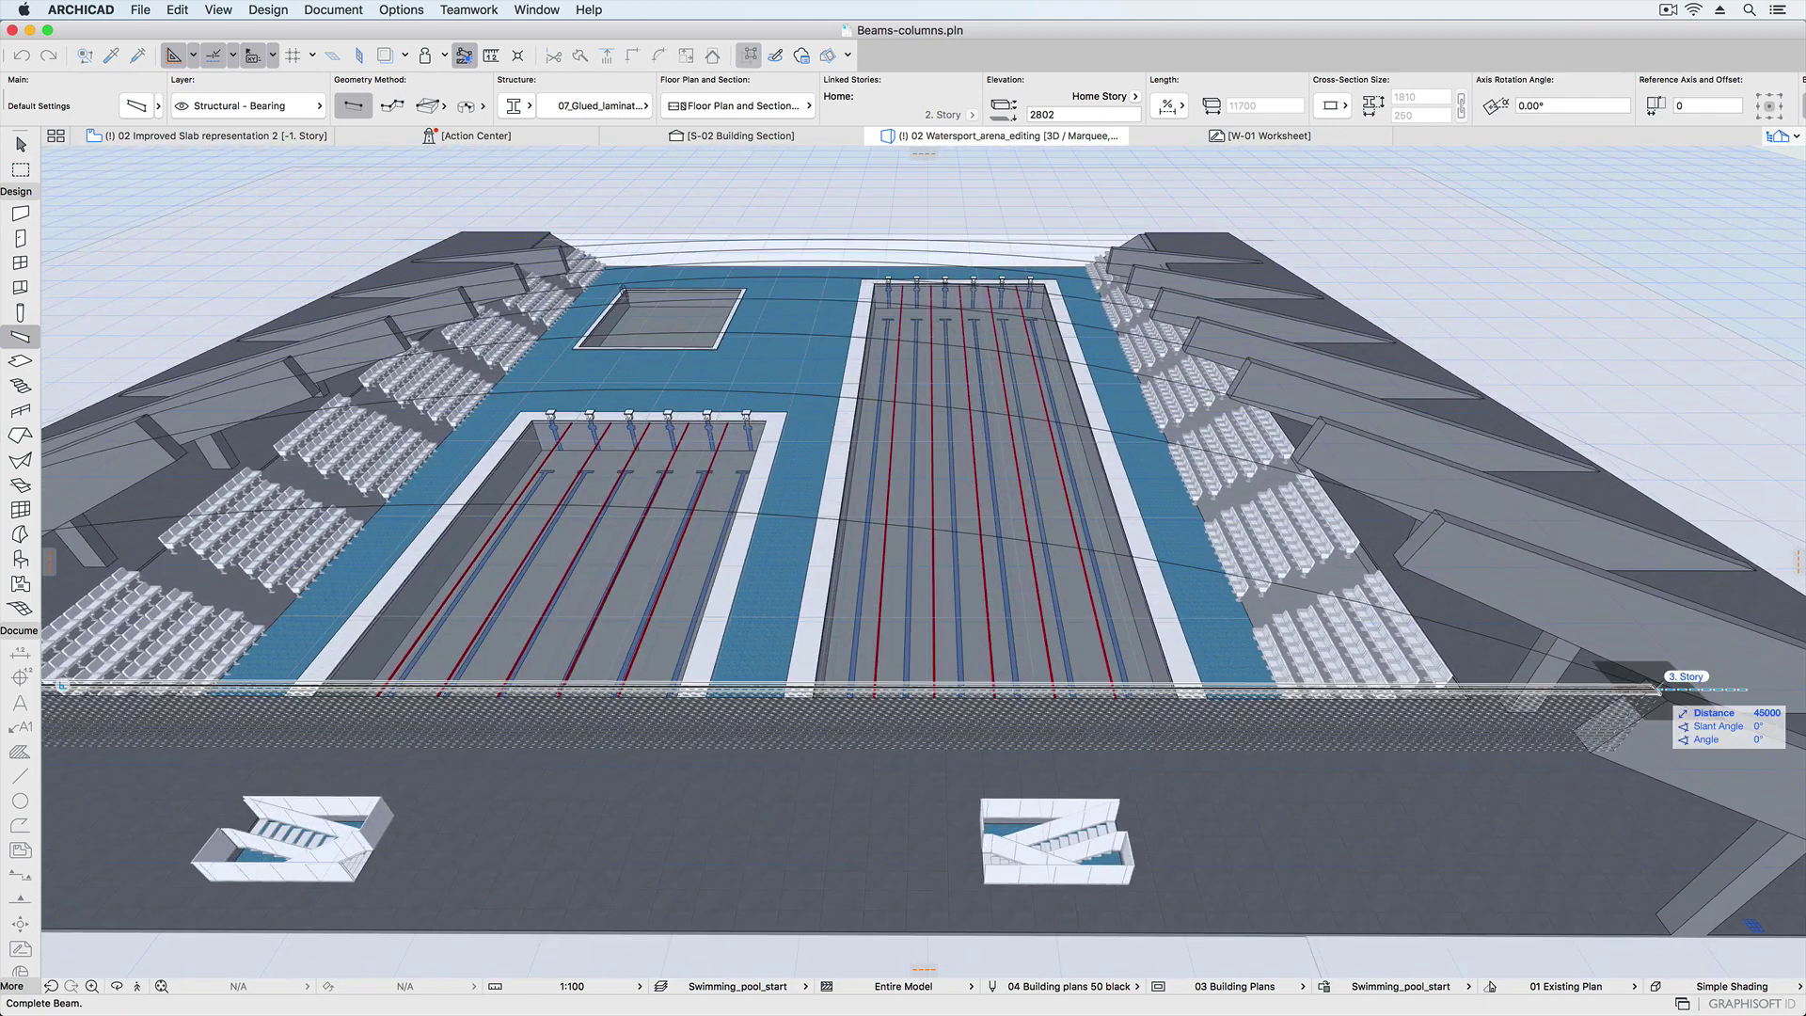
left_click(1658, 689)
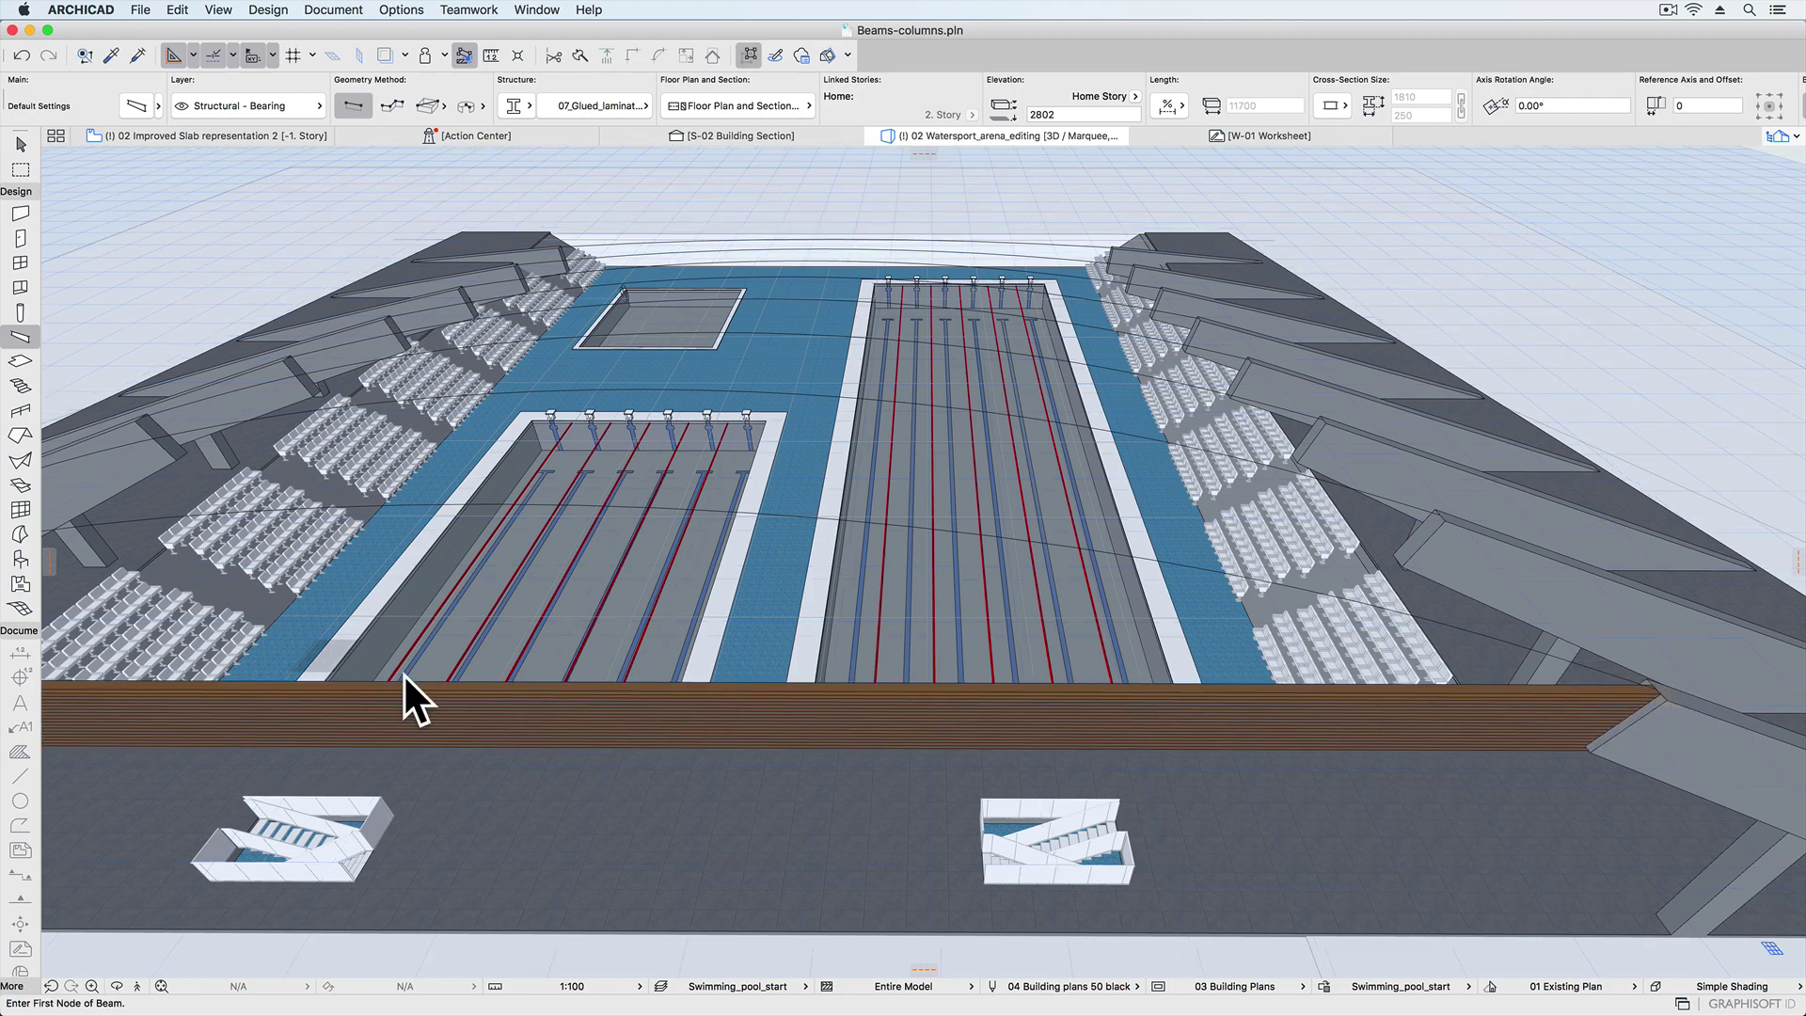
Select the new front beam and curve it vertically upward into an arch about 46200 mm long spanning the pools.
left_click(624, 689, "shift")
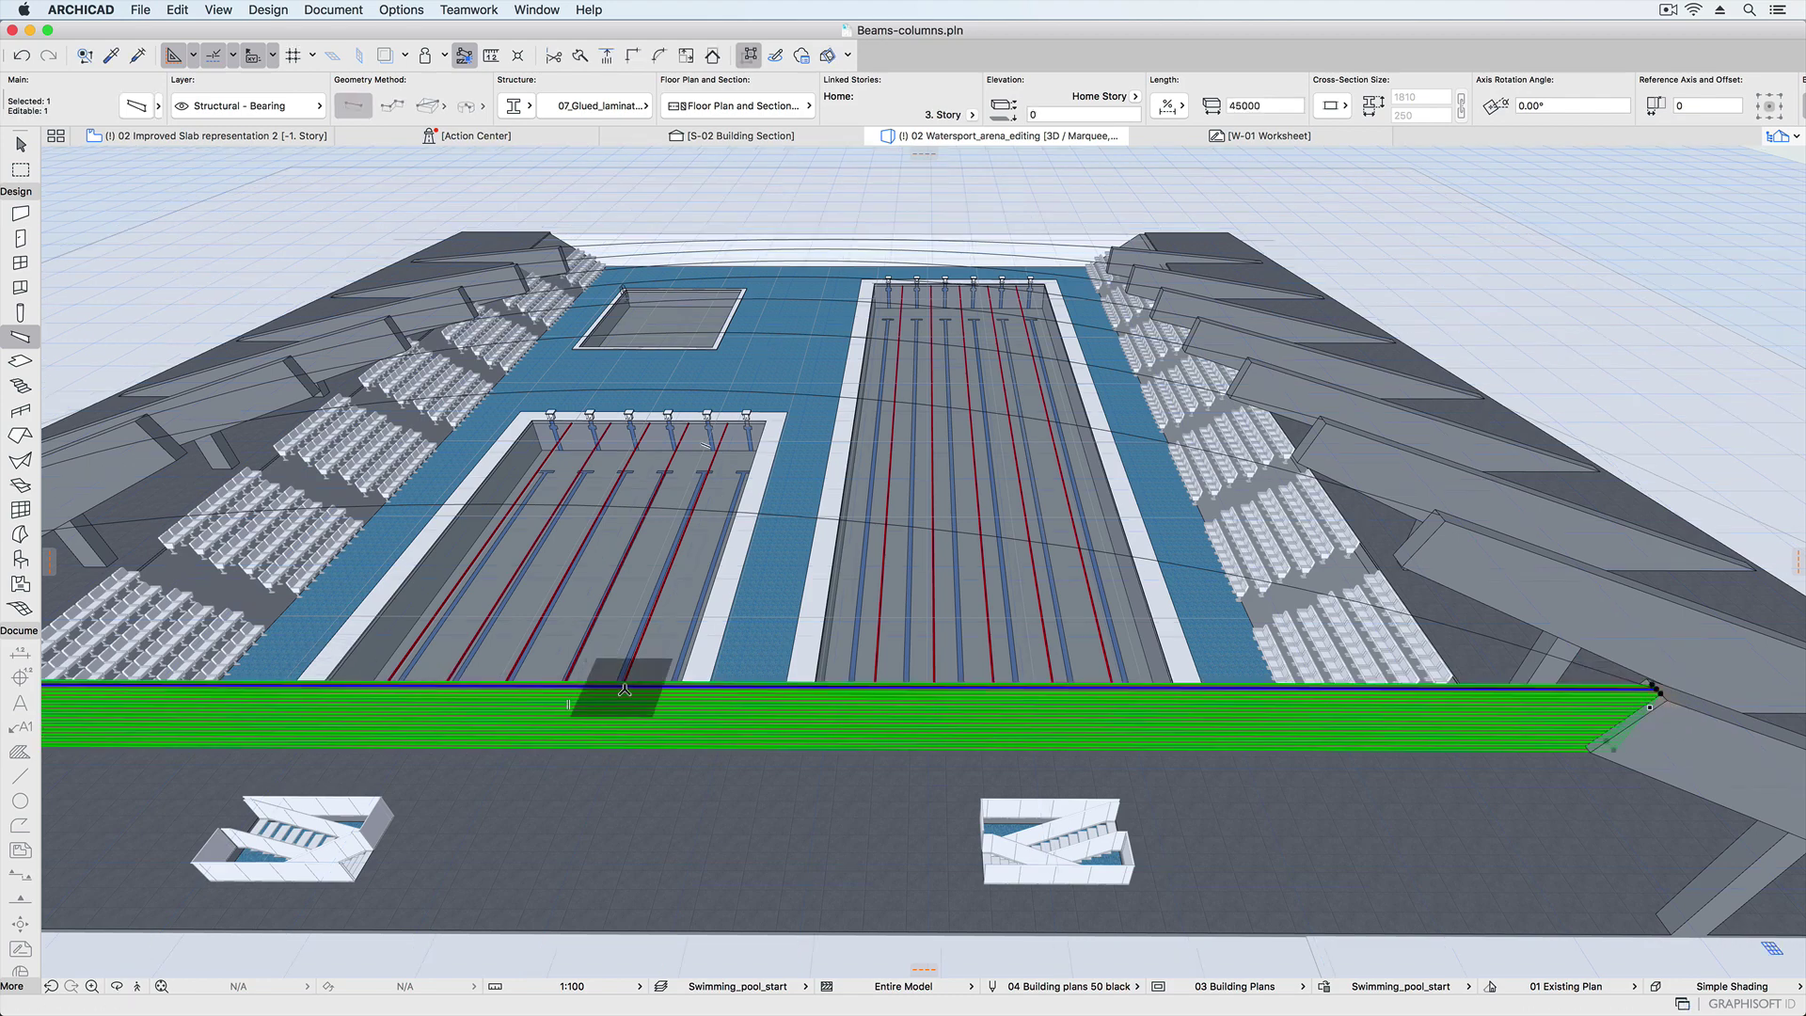
left_click(624, 688)
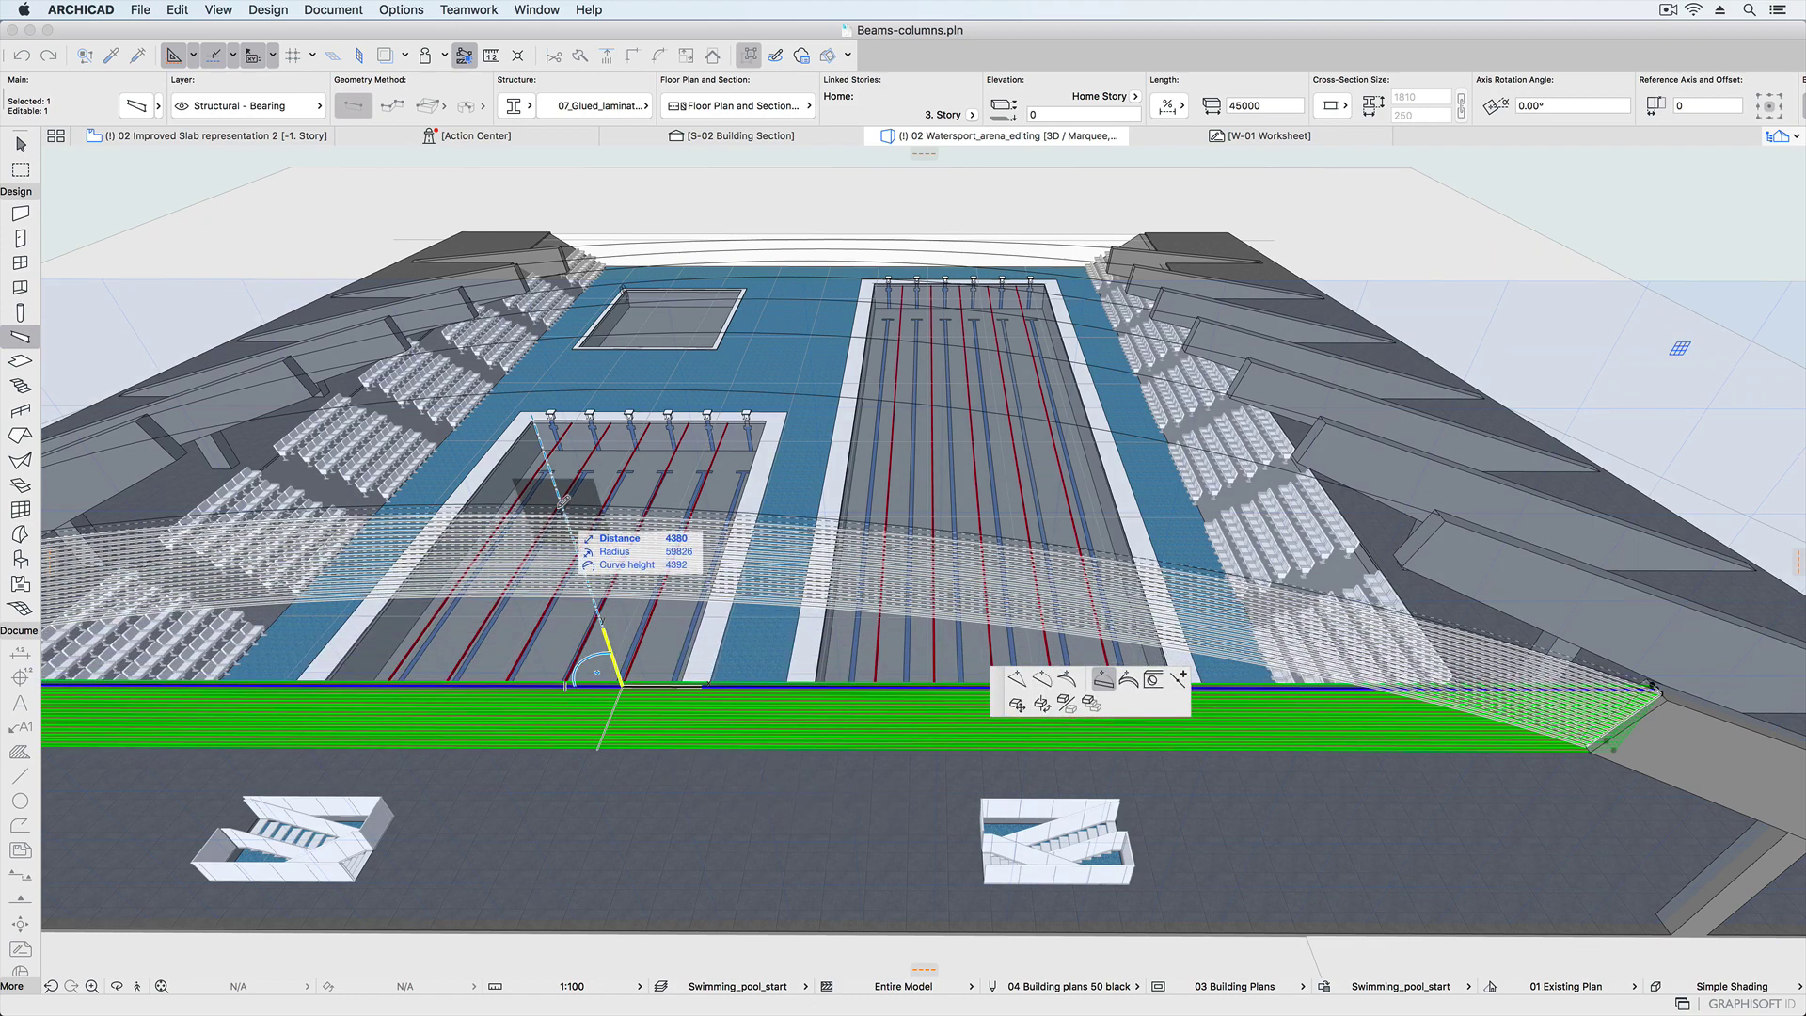
left_click(713, 661)
middle_click_drag(658, 715, 1043, 561, "shift")
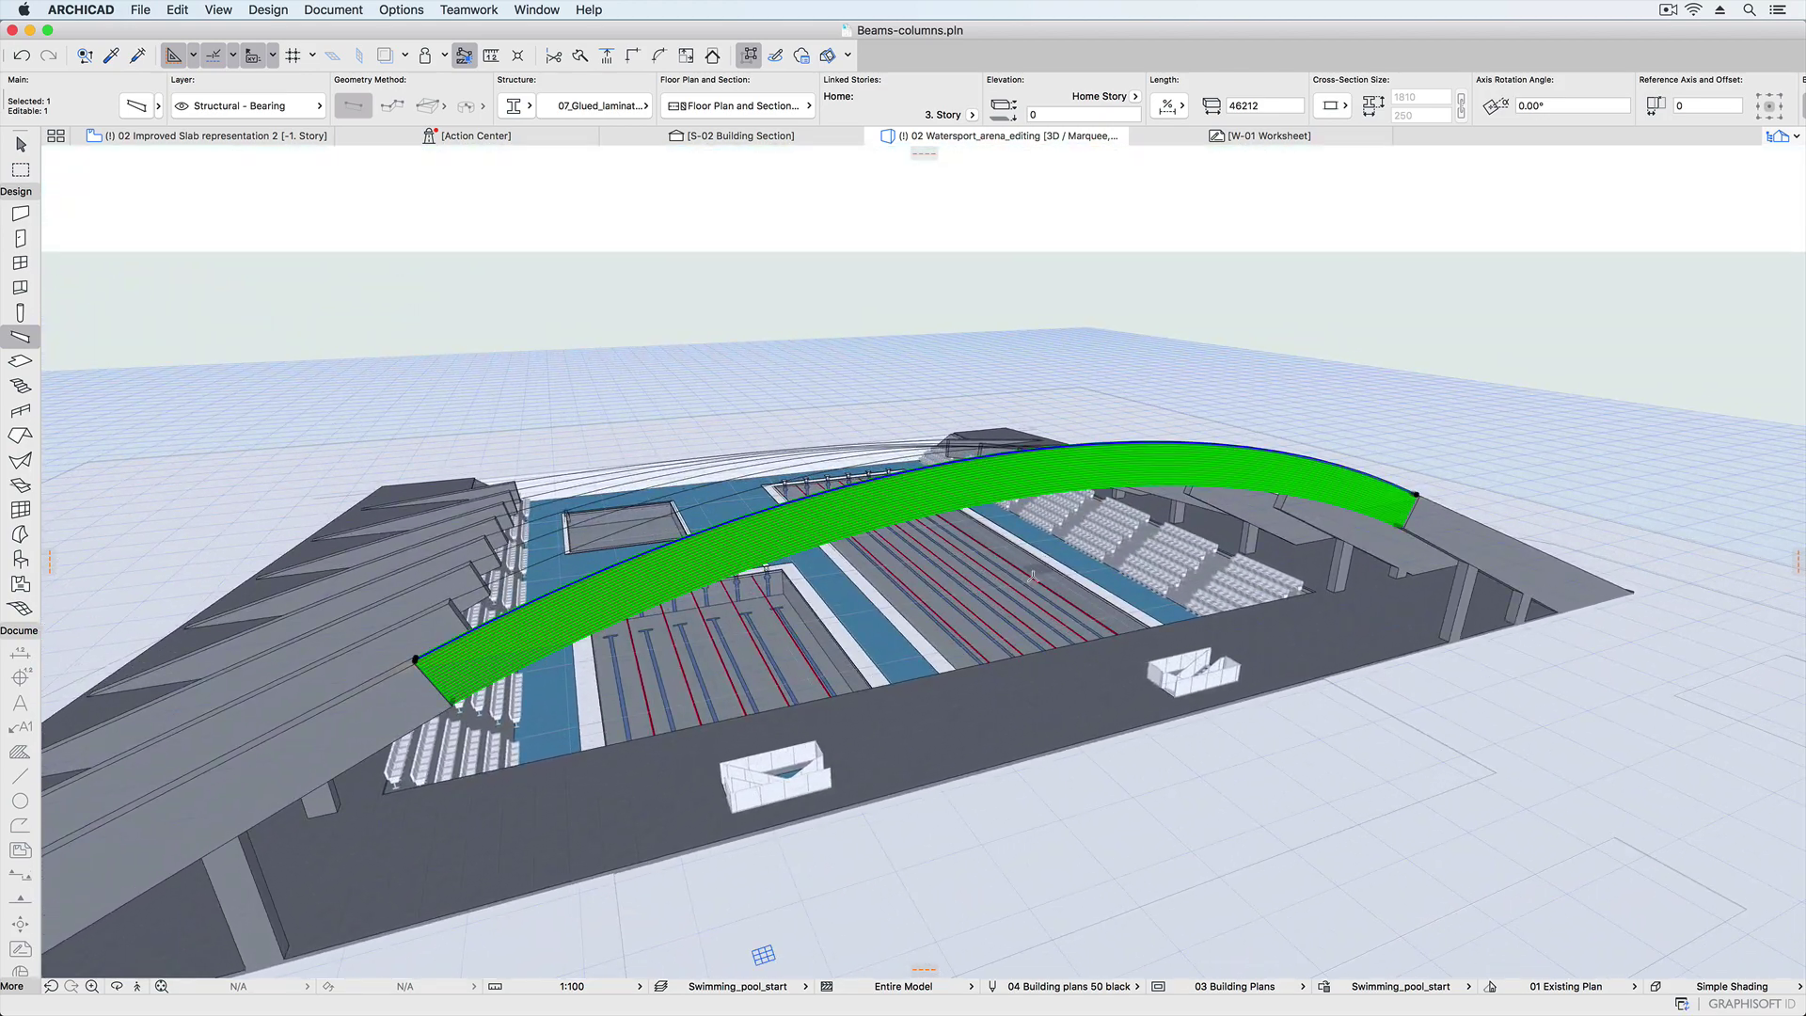
left_click(1781, 136)
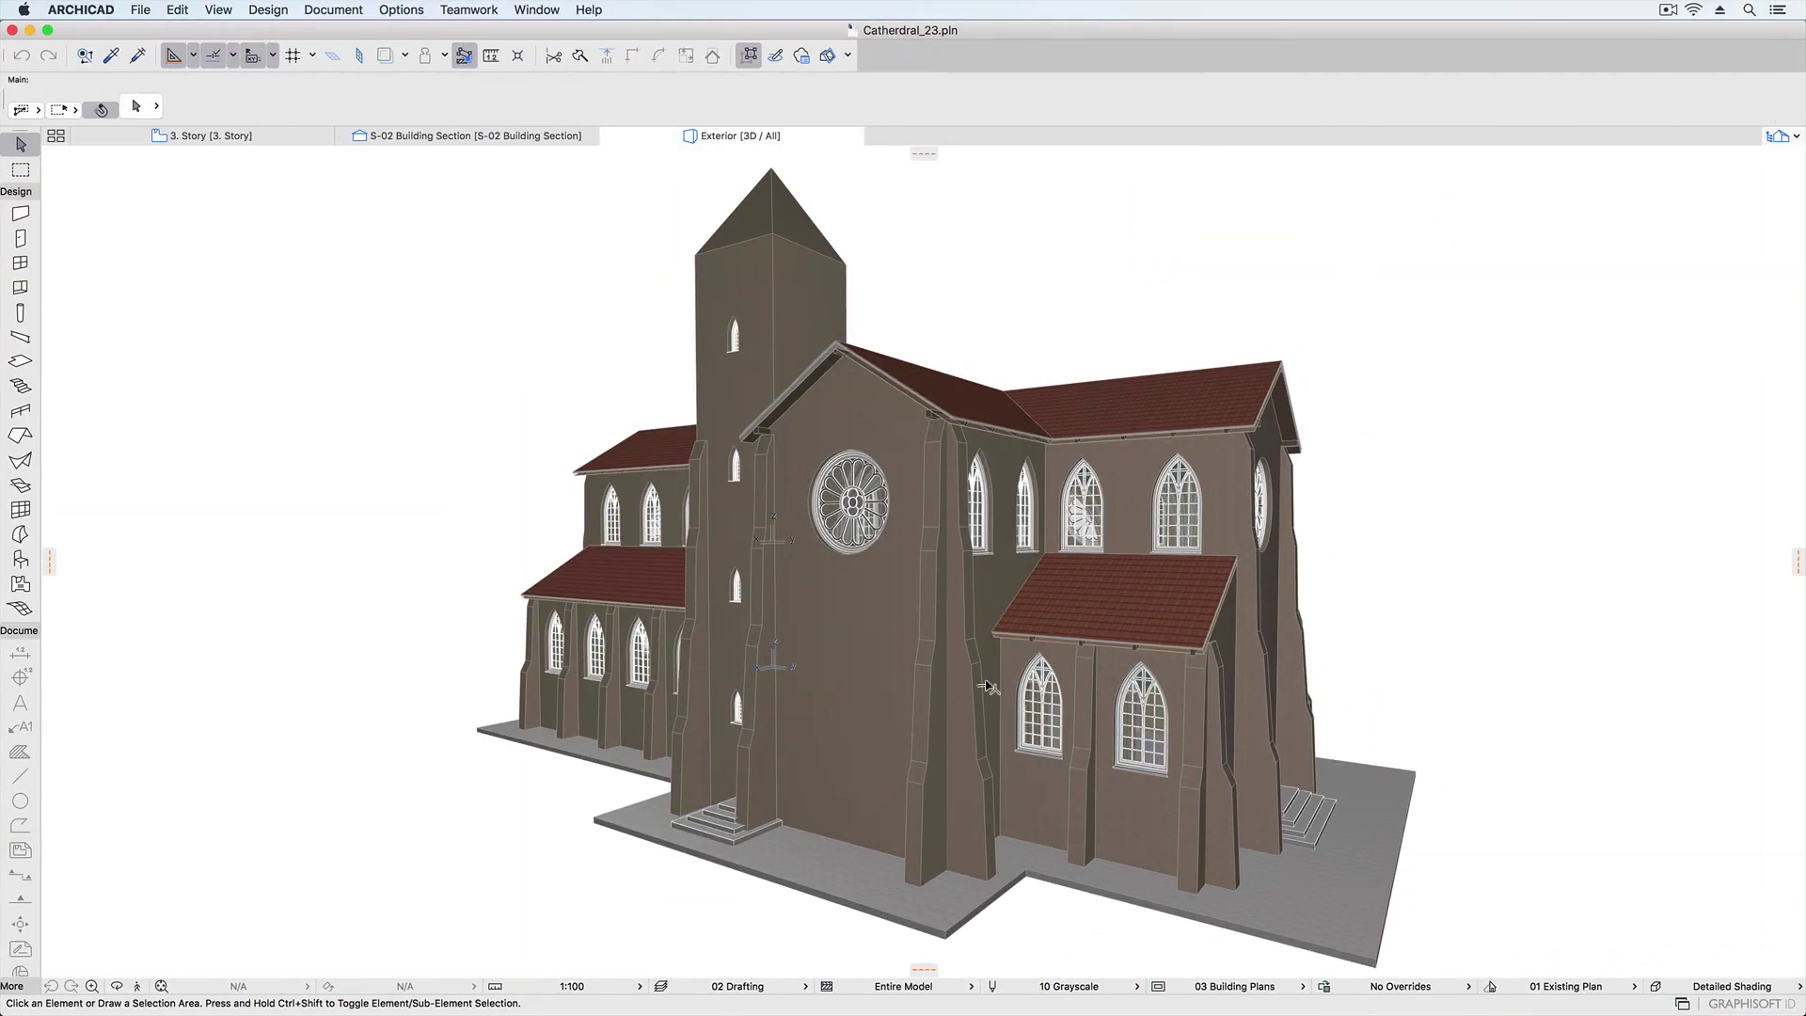
Select the tapered buttress column at the cathedral's front corner and review the settings of its upper two Stone - Structural segments.
mouse_move(987, 686)
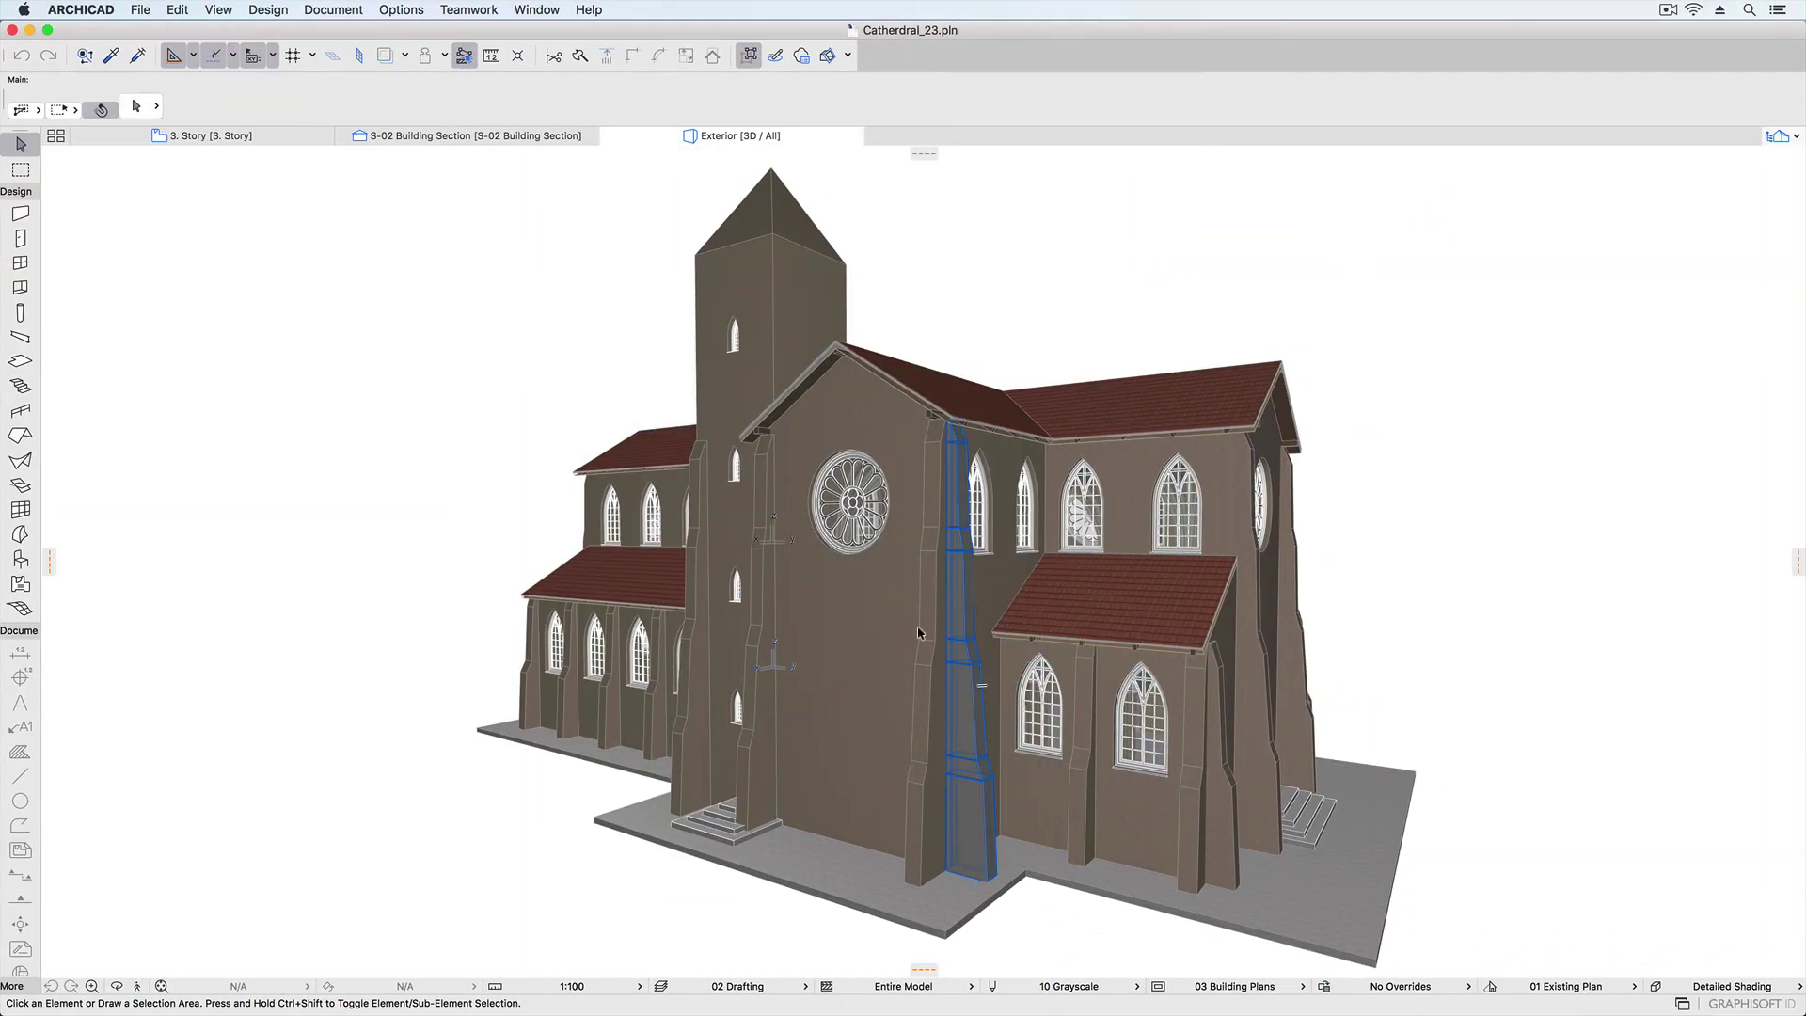
left_click(929, 692)
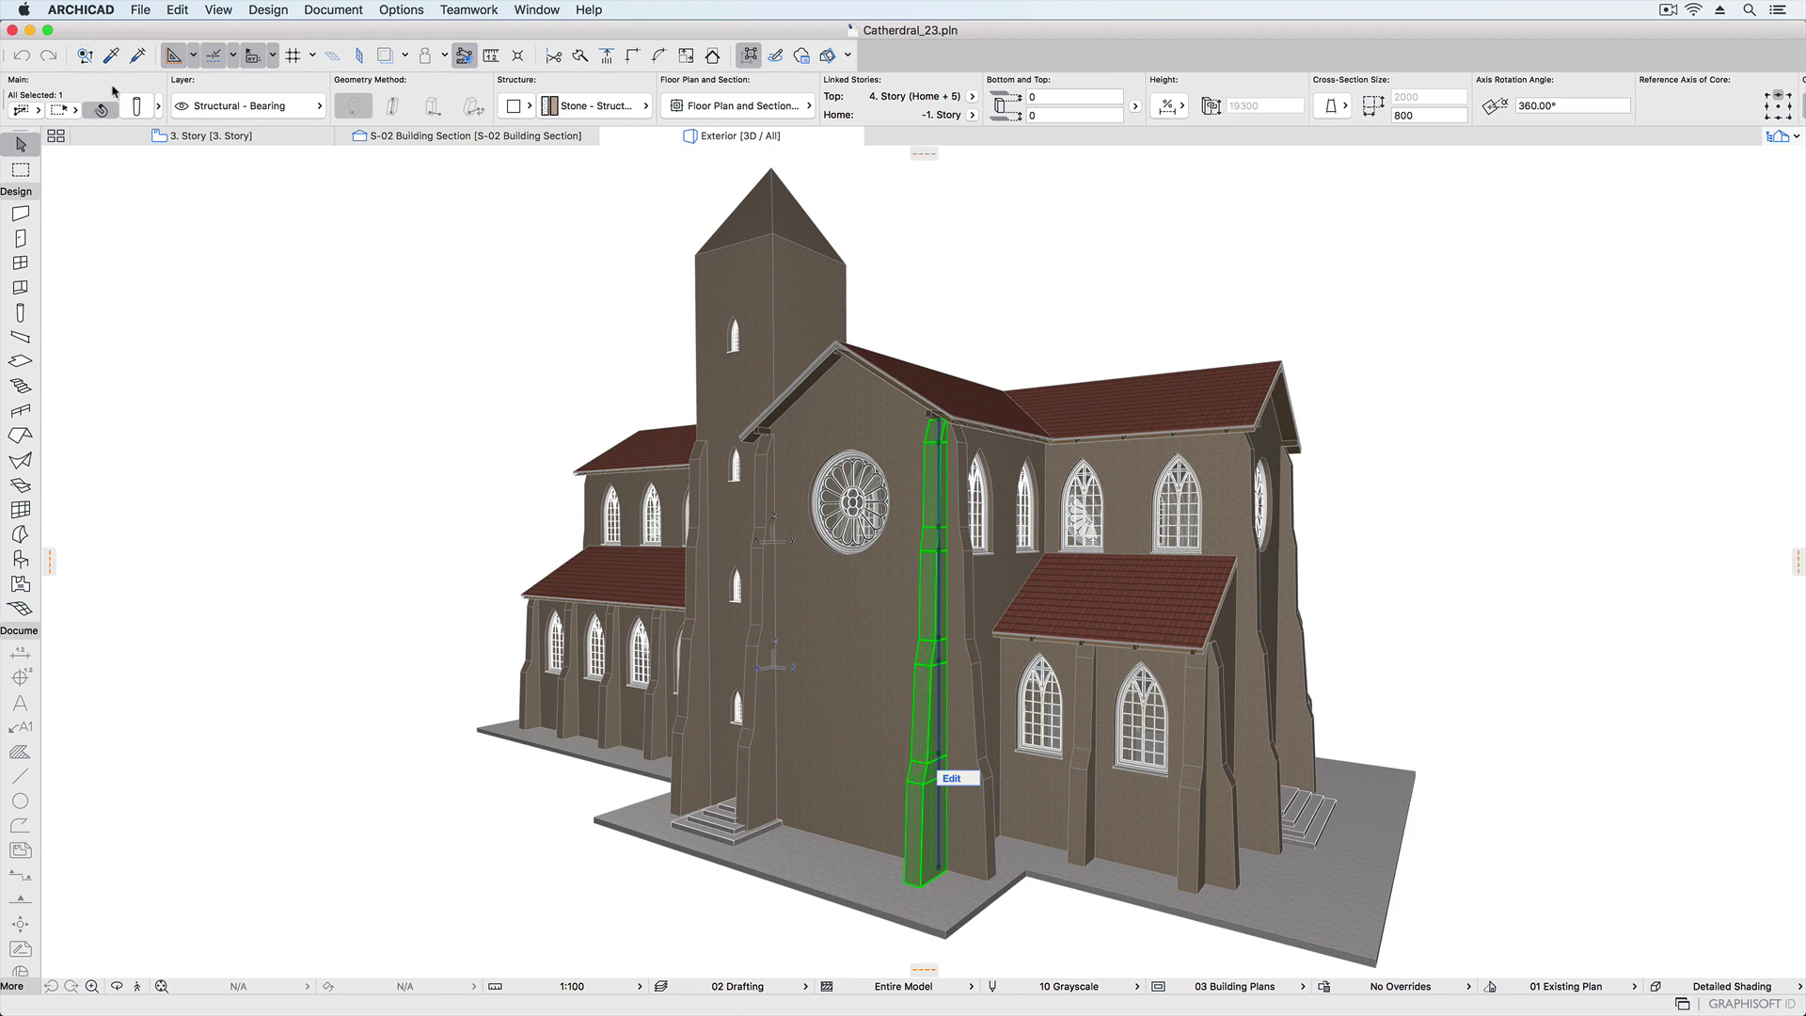
left_click(136, 106)
left_click(651, 247)
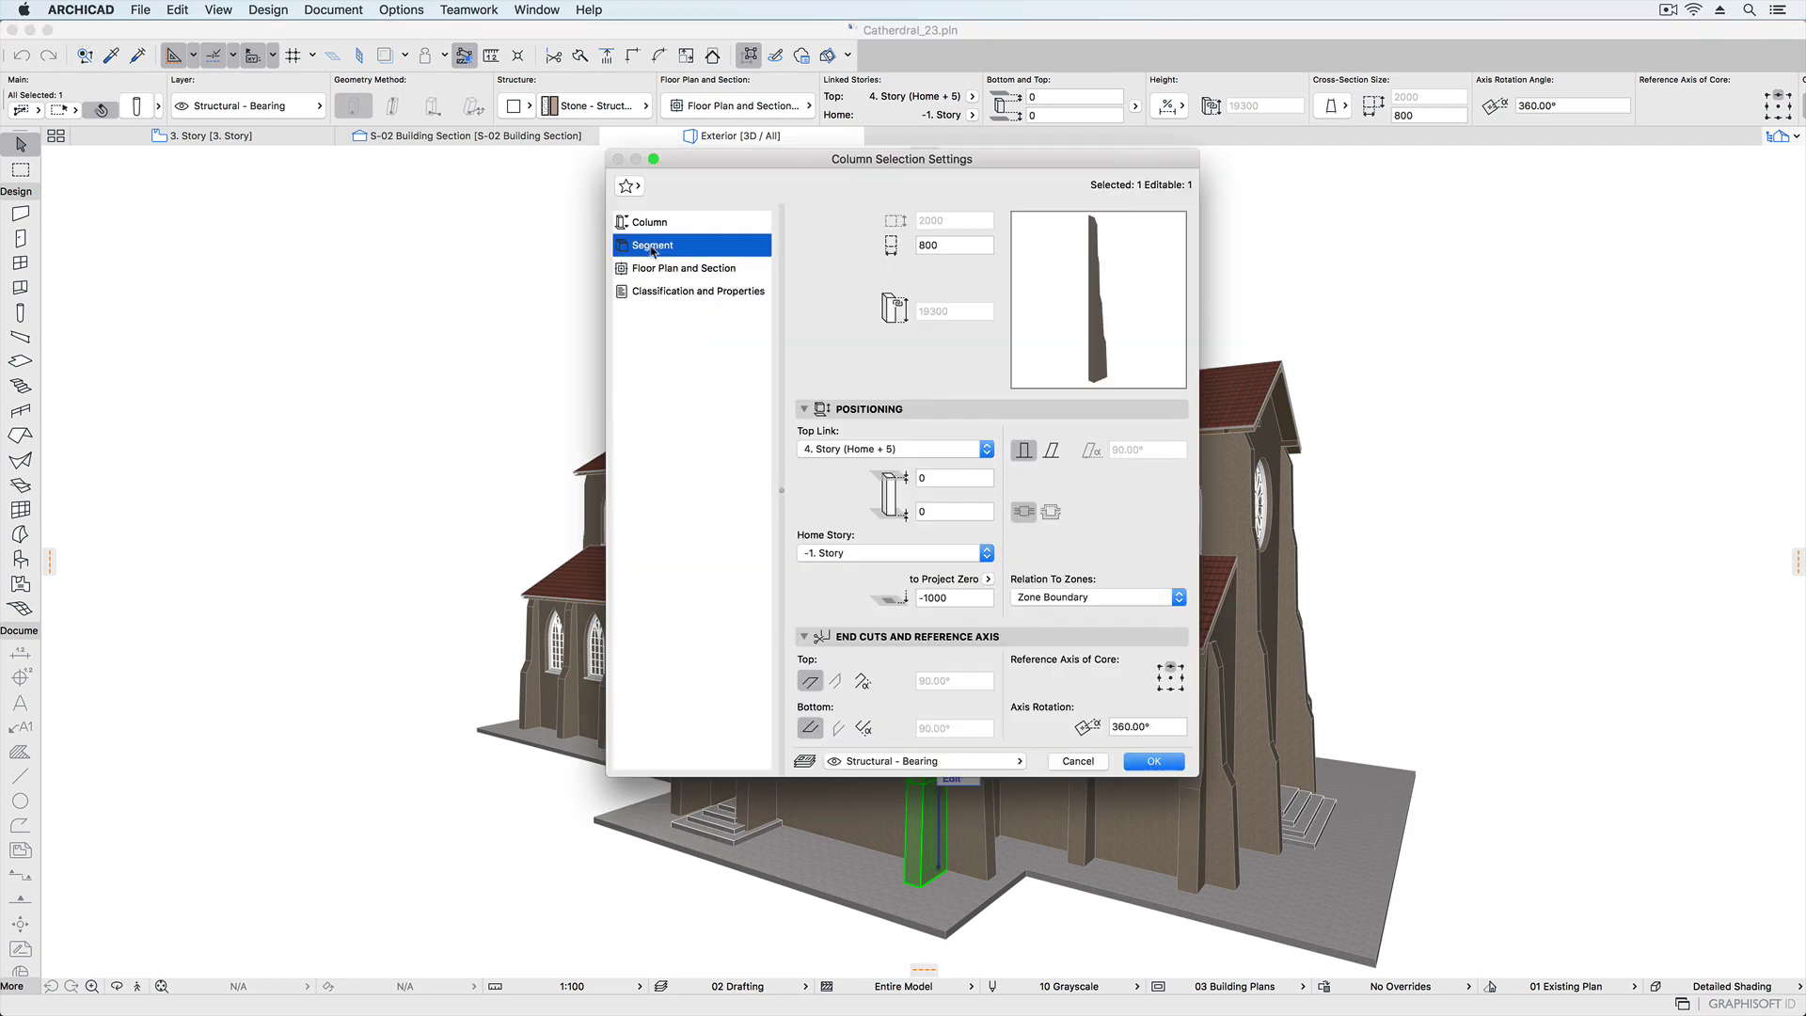
left_click(875, 243)
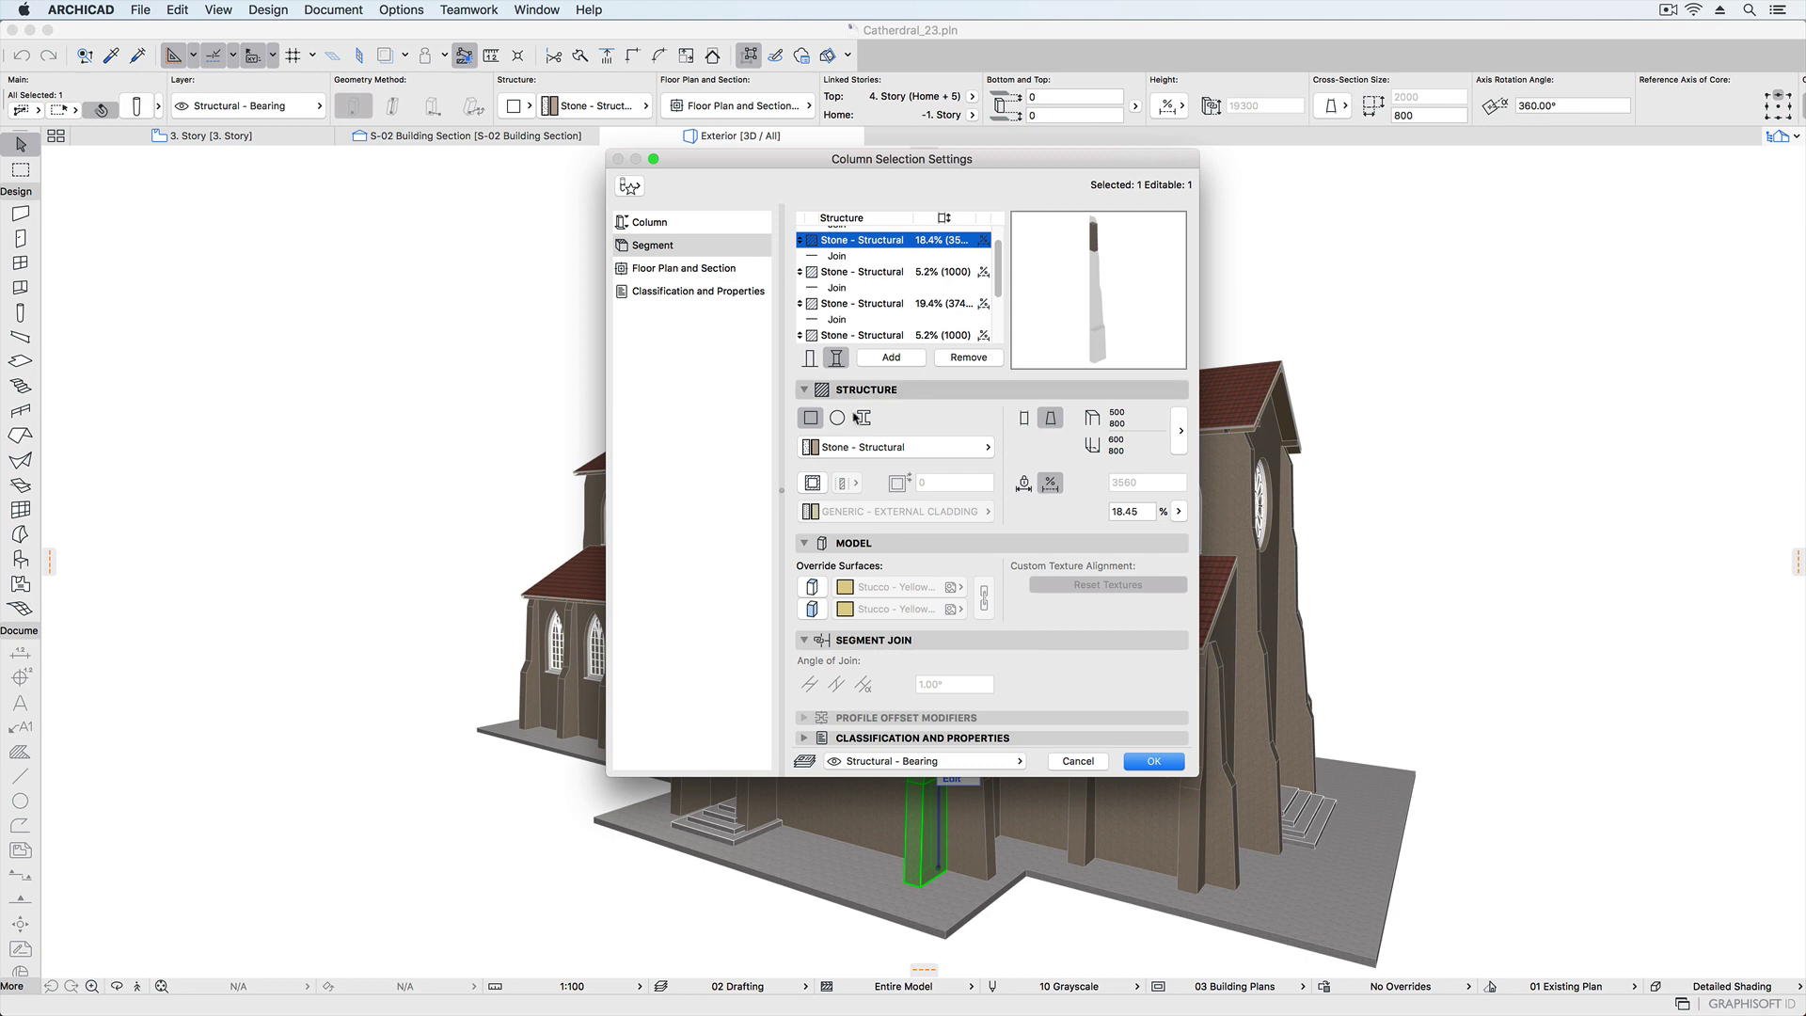
left_click(897, 274)
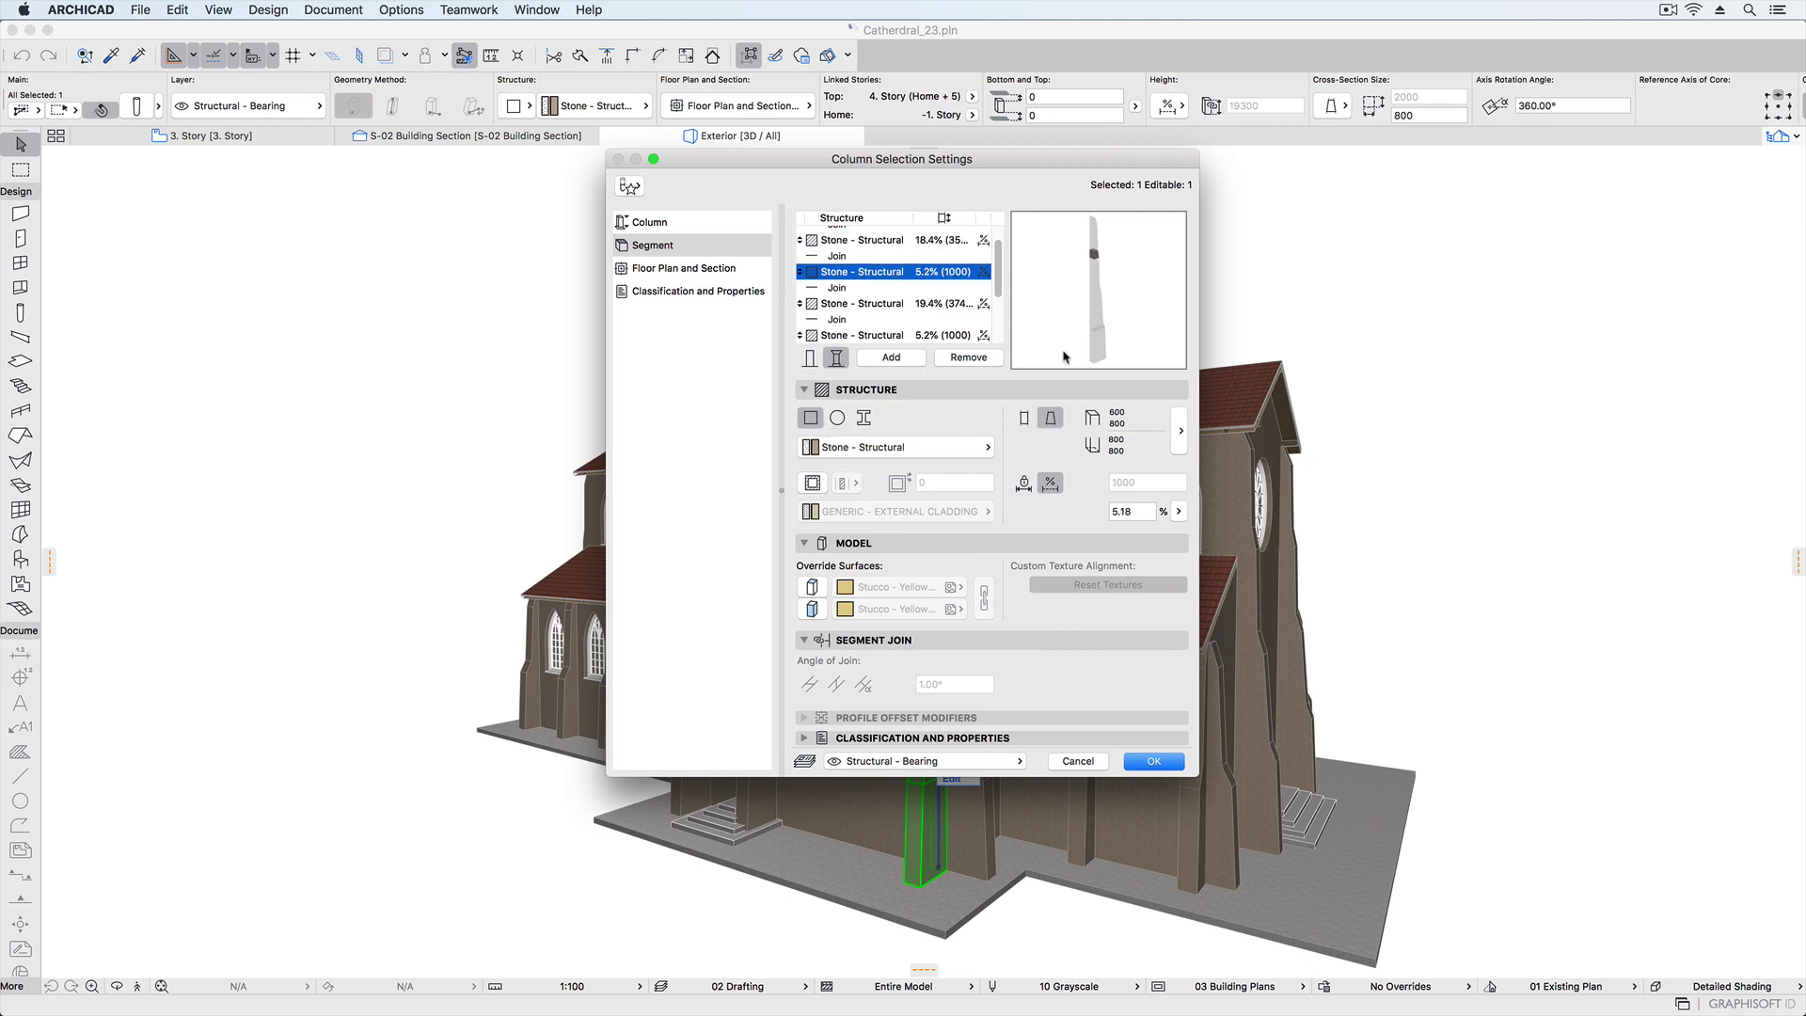
left_click(1077, 767)
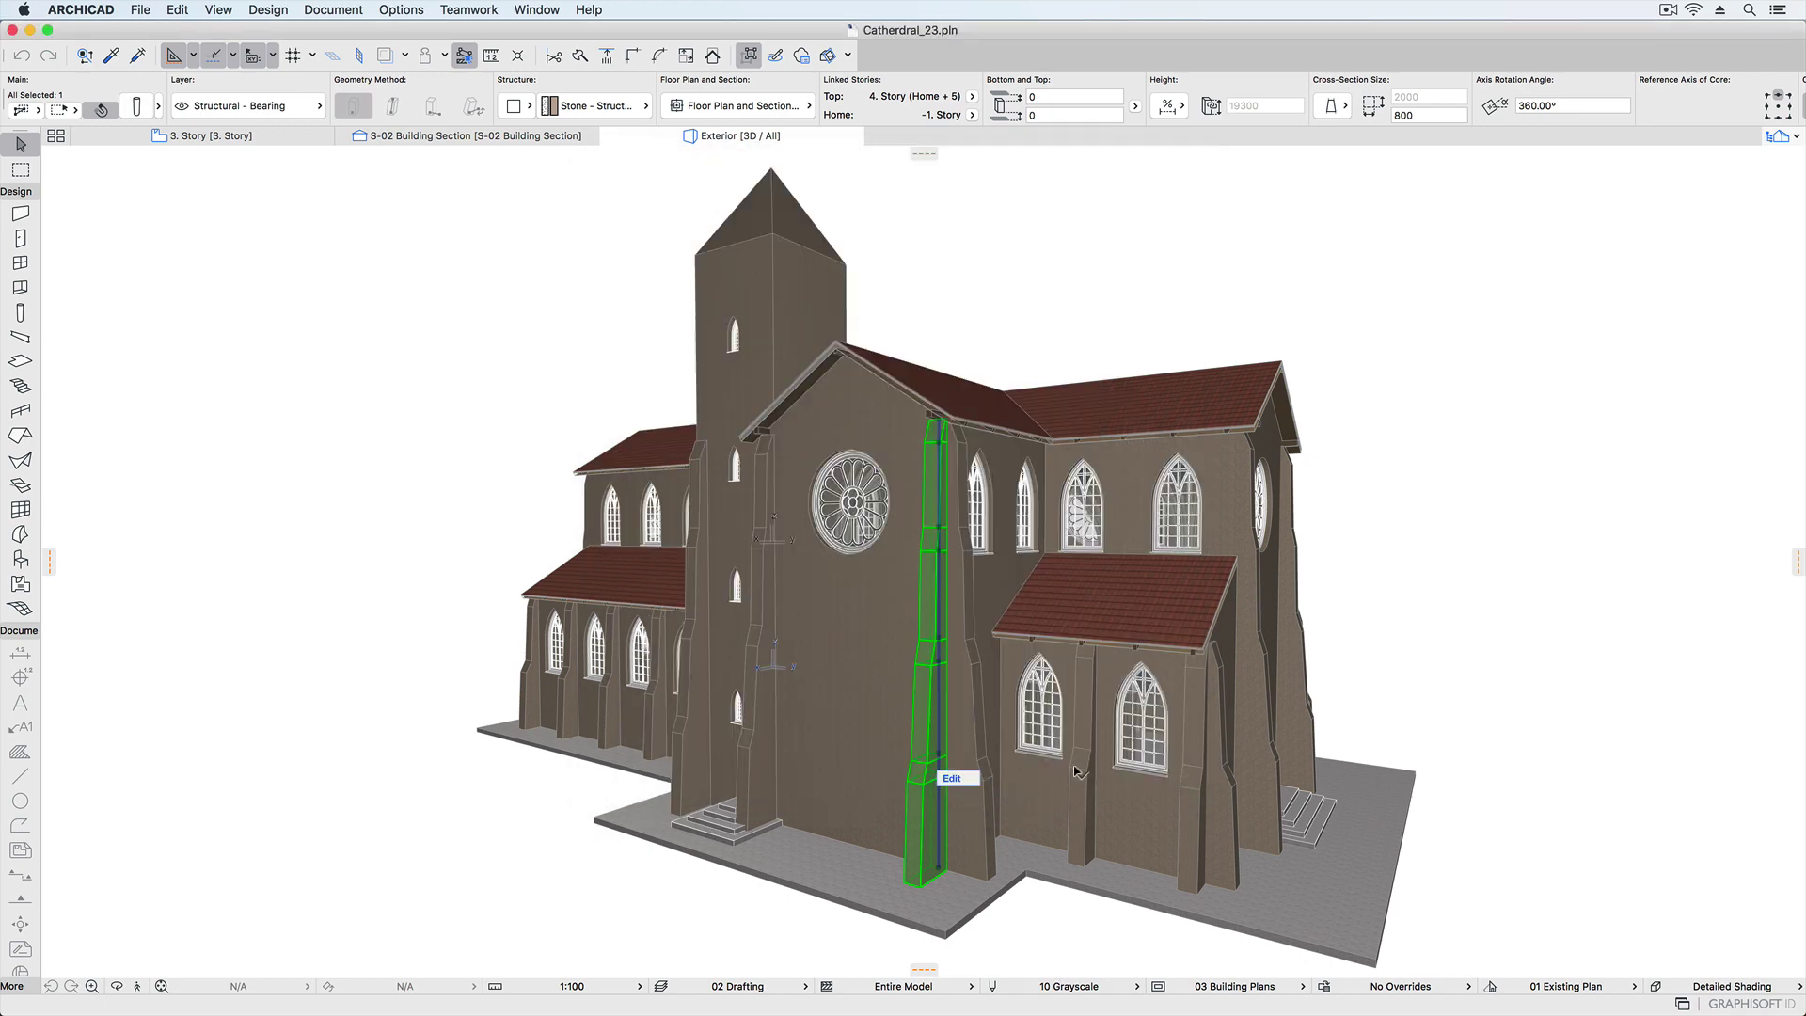
Open the saved 3D view Interior from the Demo folder.
left_click(1779, 136)
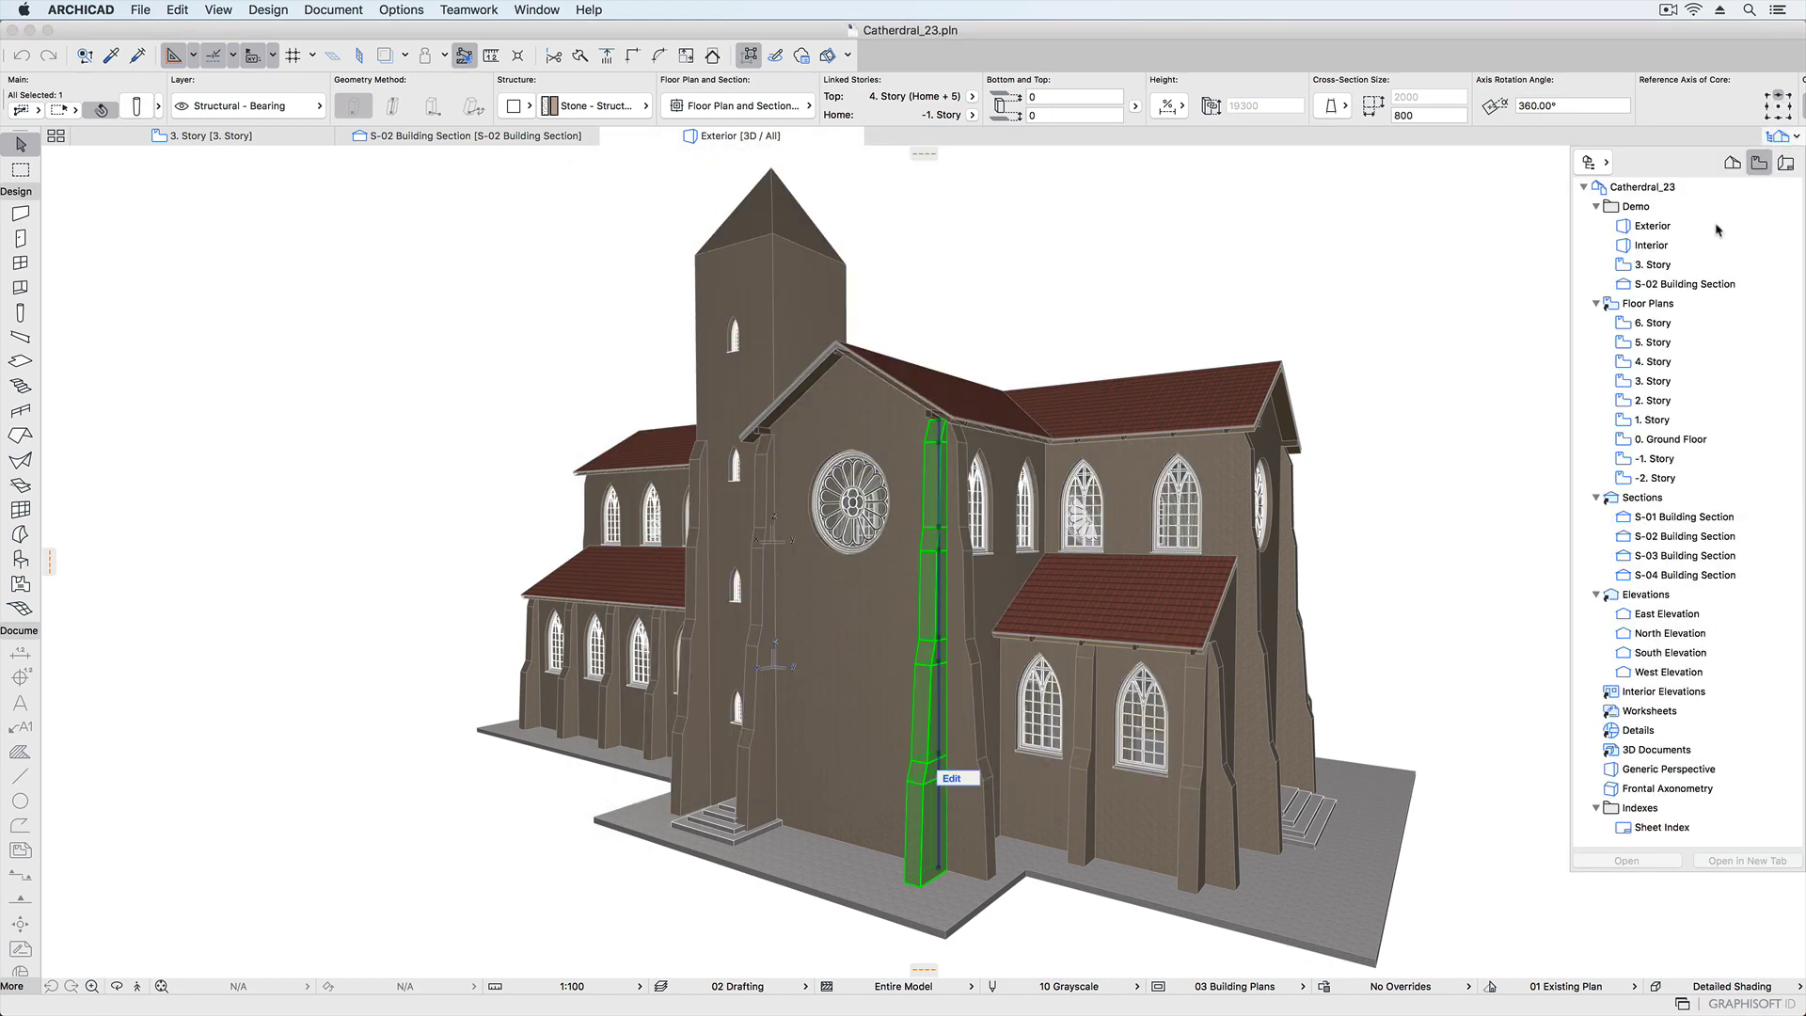
left_click(1654, 245)
double_click(1656, 246)
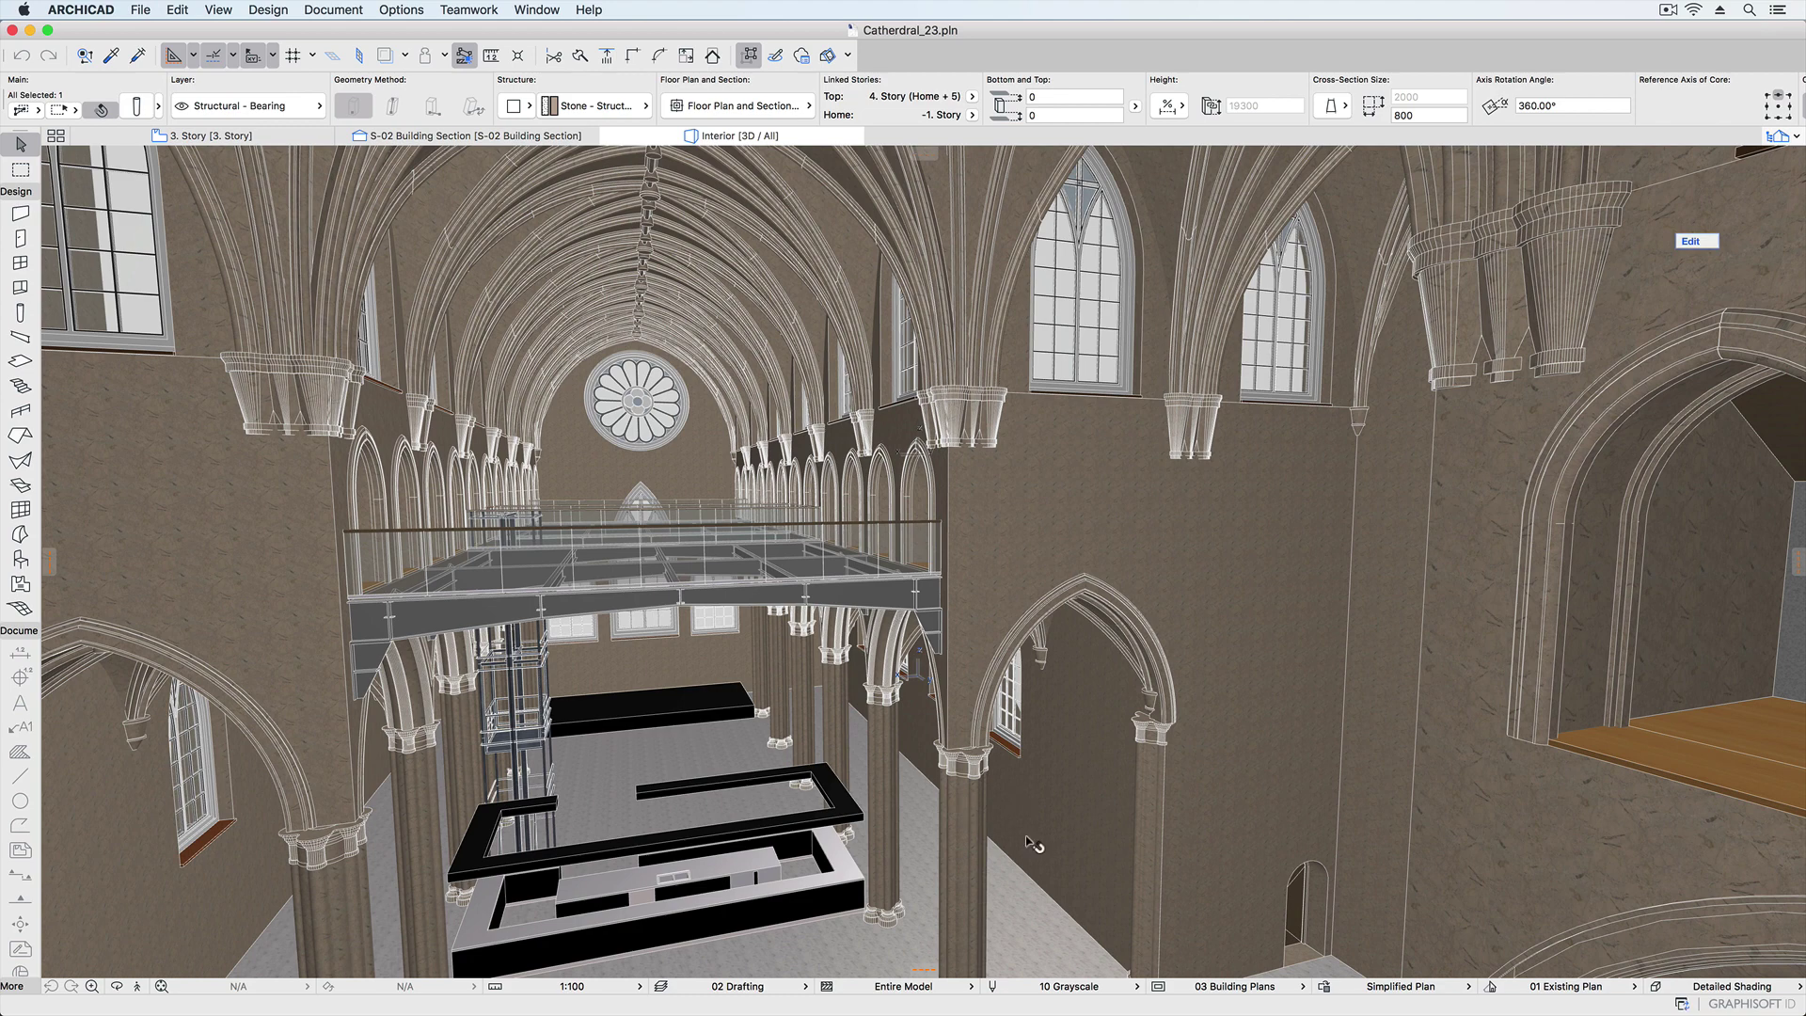
Select the nave column beside the side-aisle arch and review the settings of its 02_Main_column_segmented and 01_Main_column_circular profile segments.
left_click(964, 847)
middle_click_drag(965, 846, 348, 229, "shift")
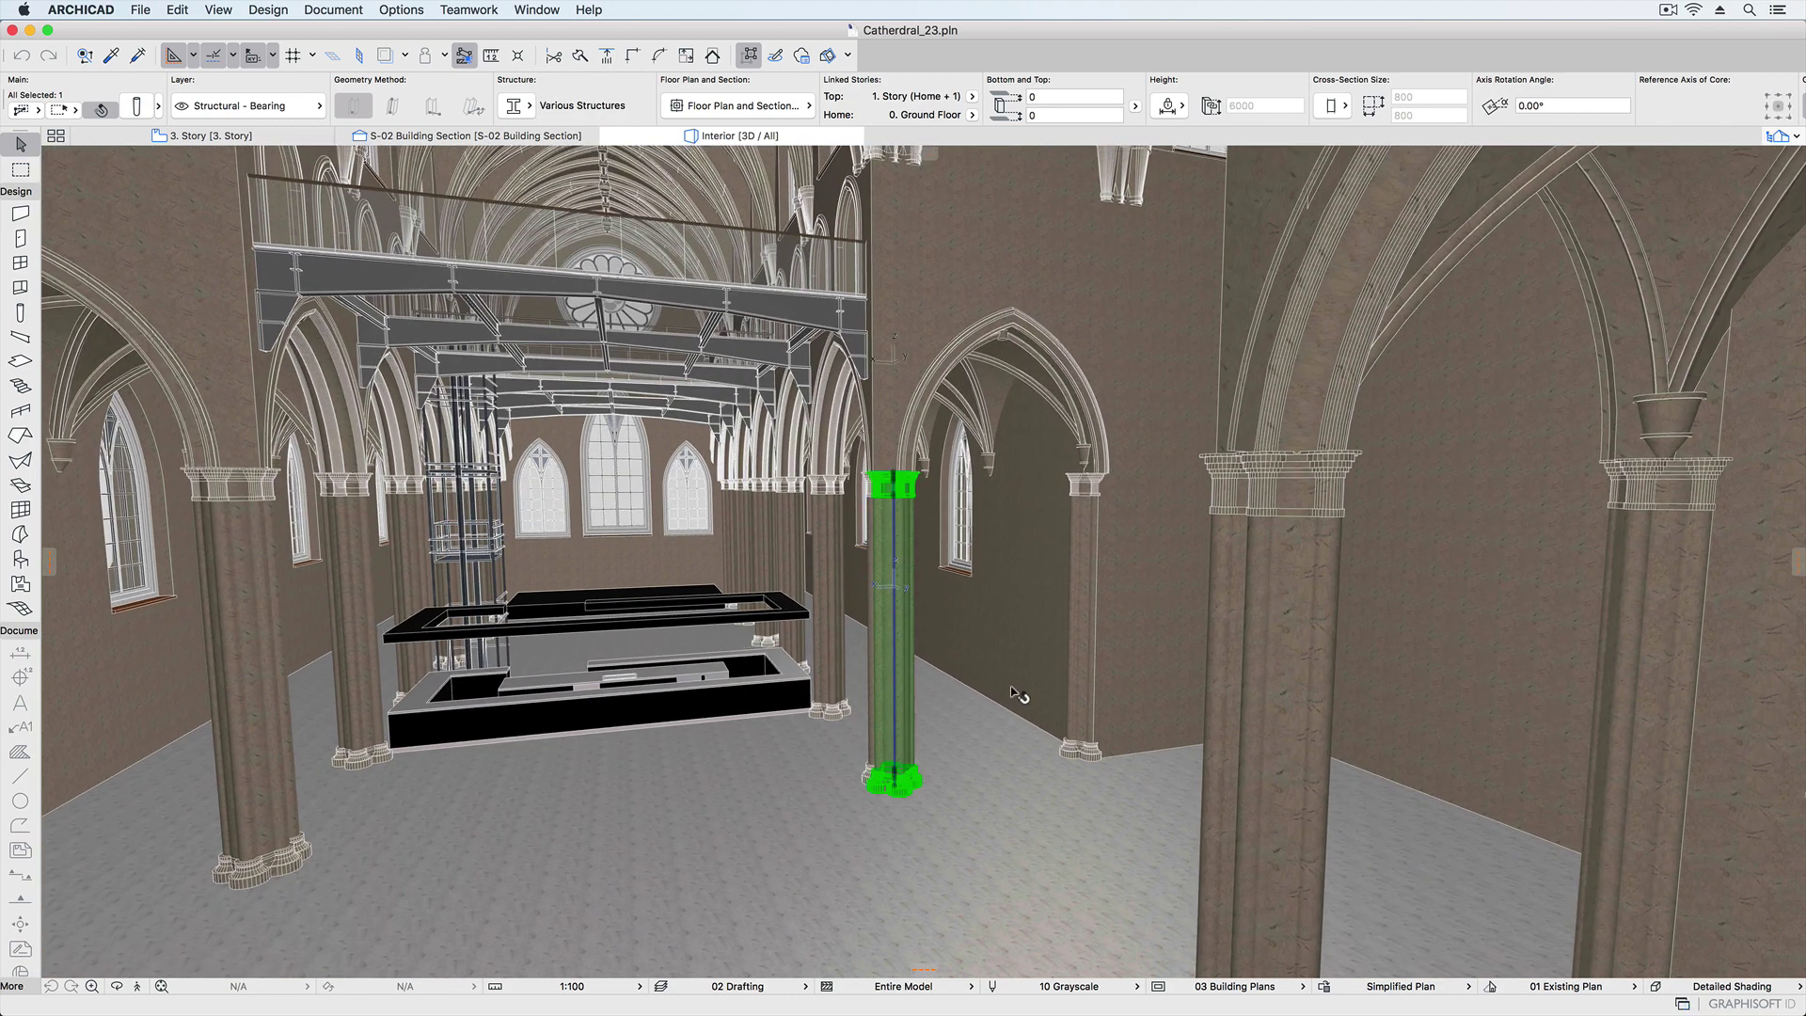
left_click(135, 105)
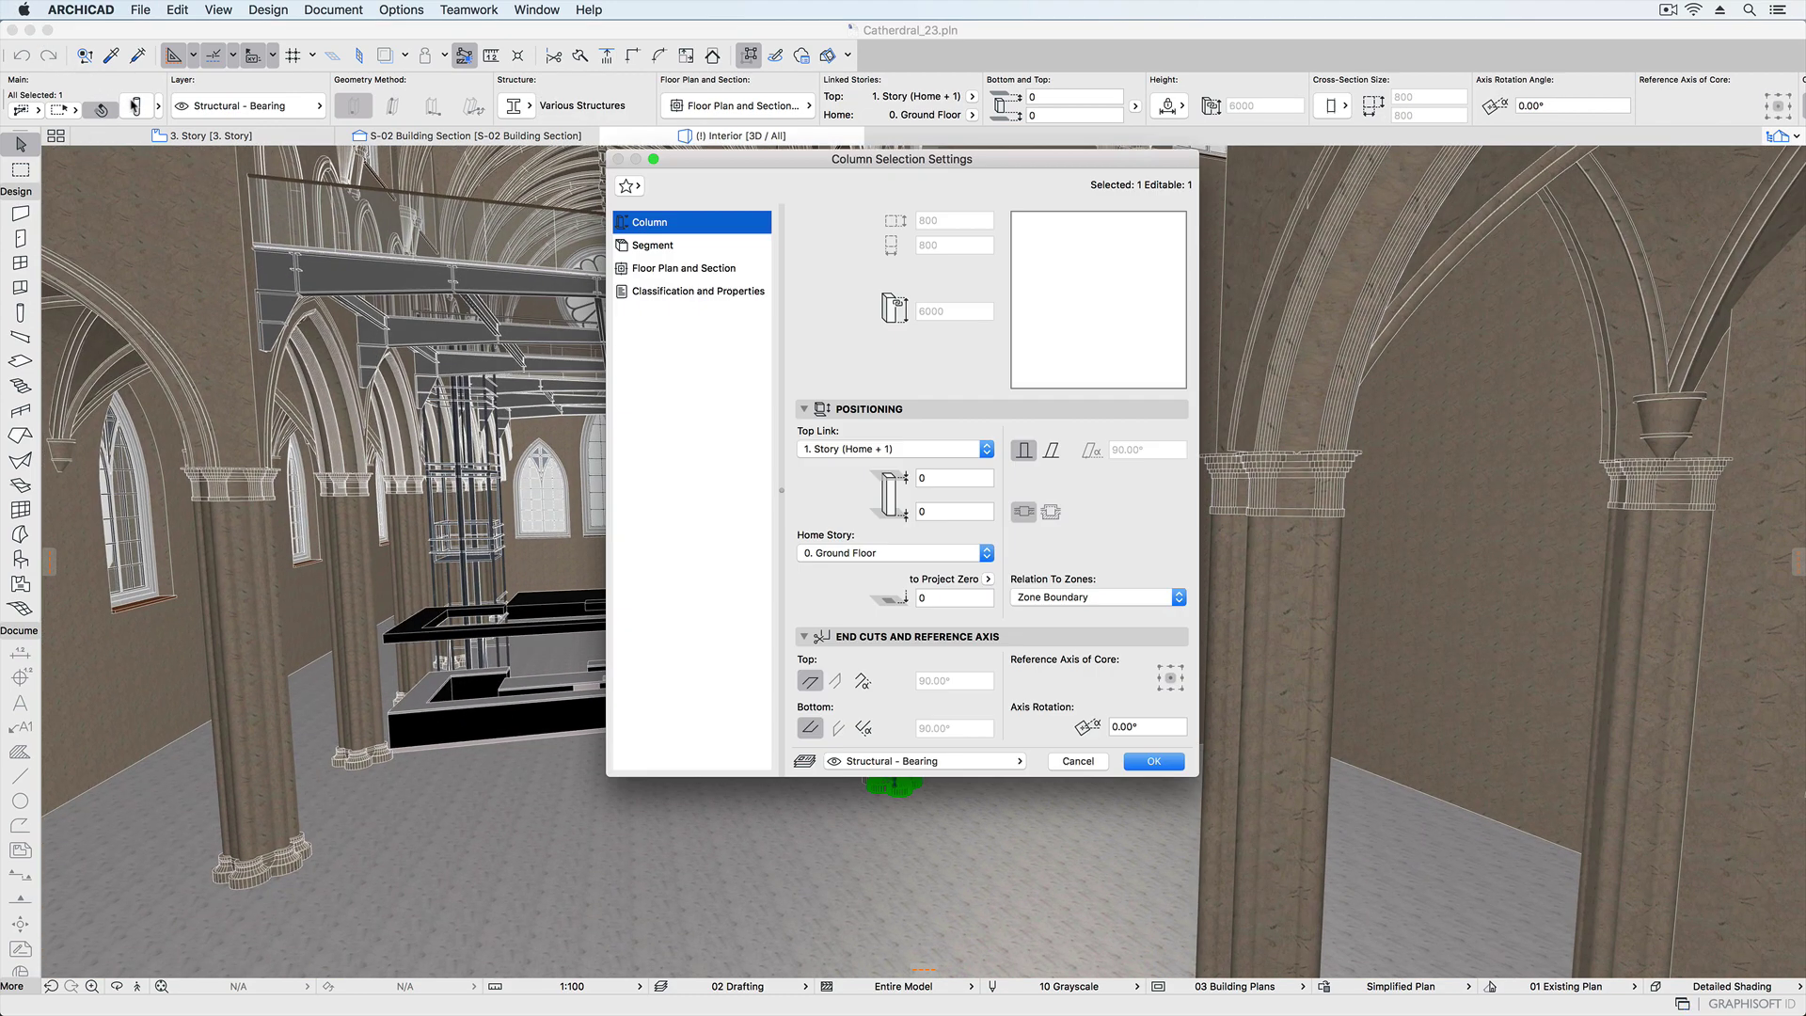
left_click(653, 245)
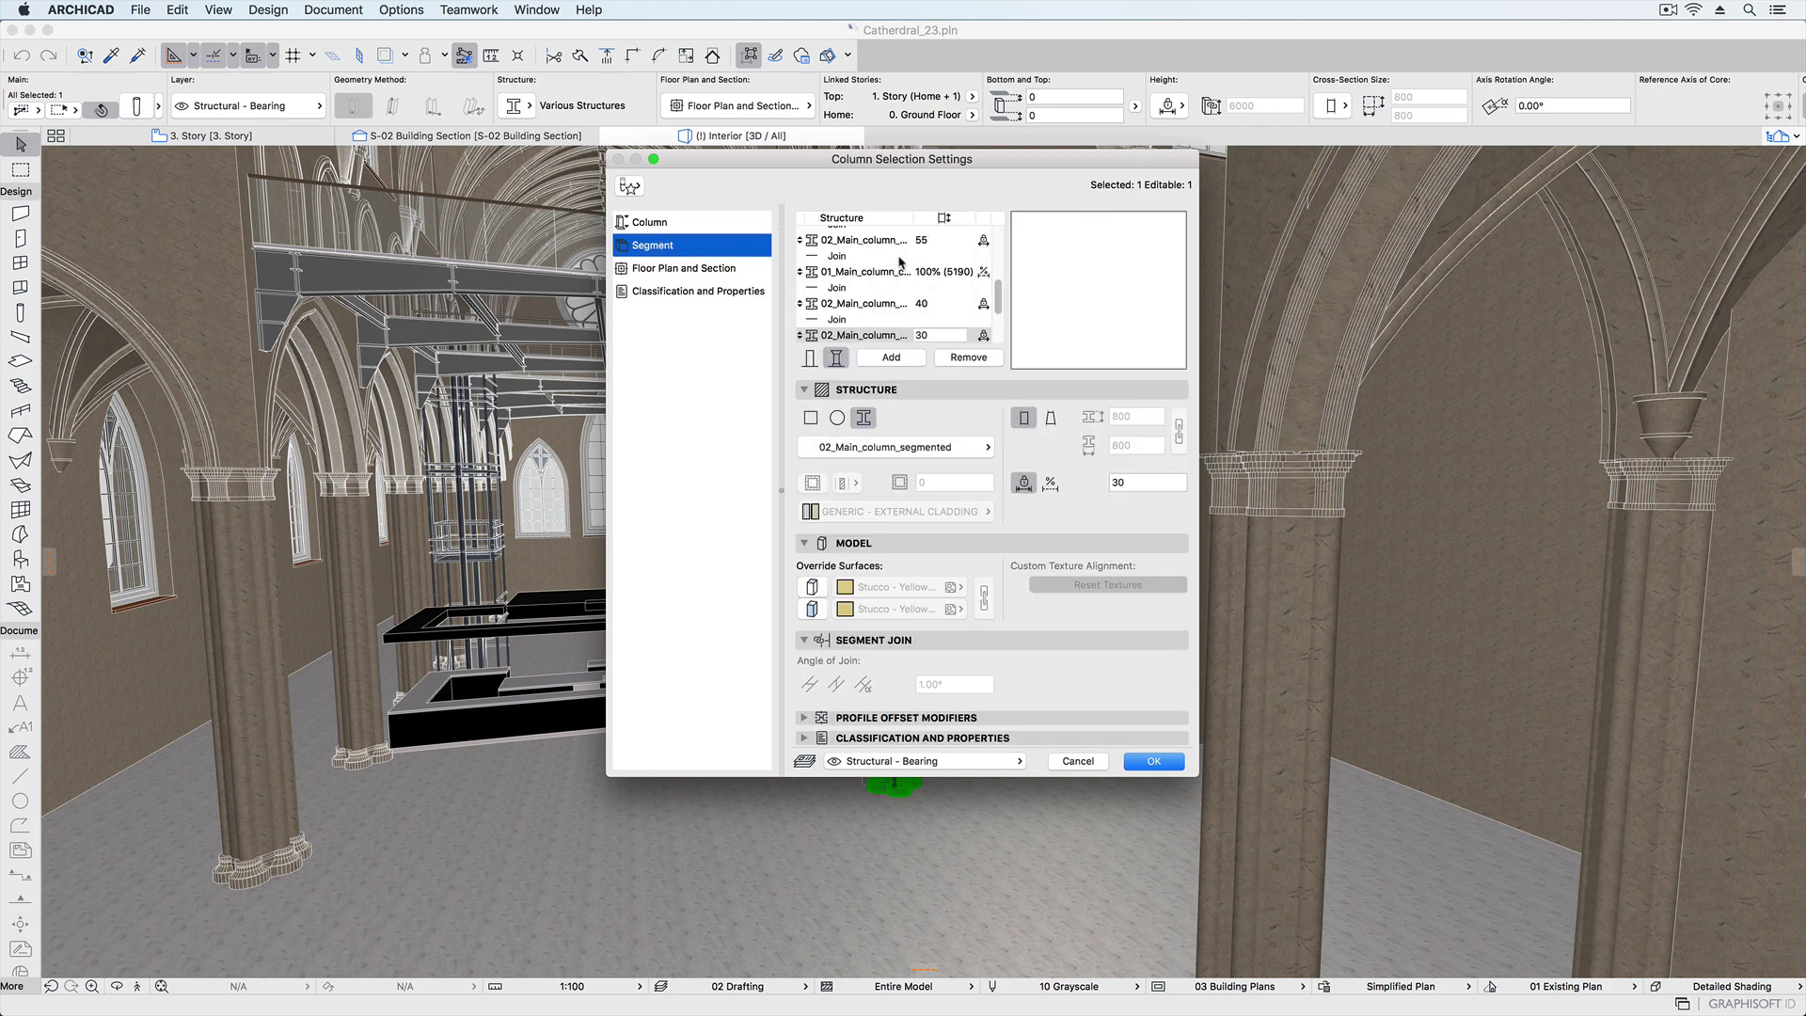
left_click(879, 246)
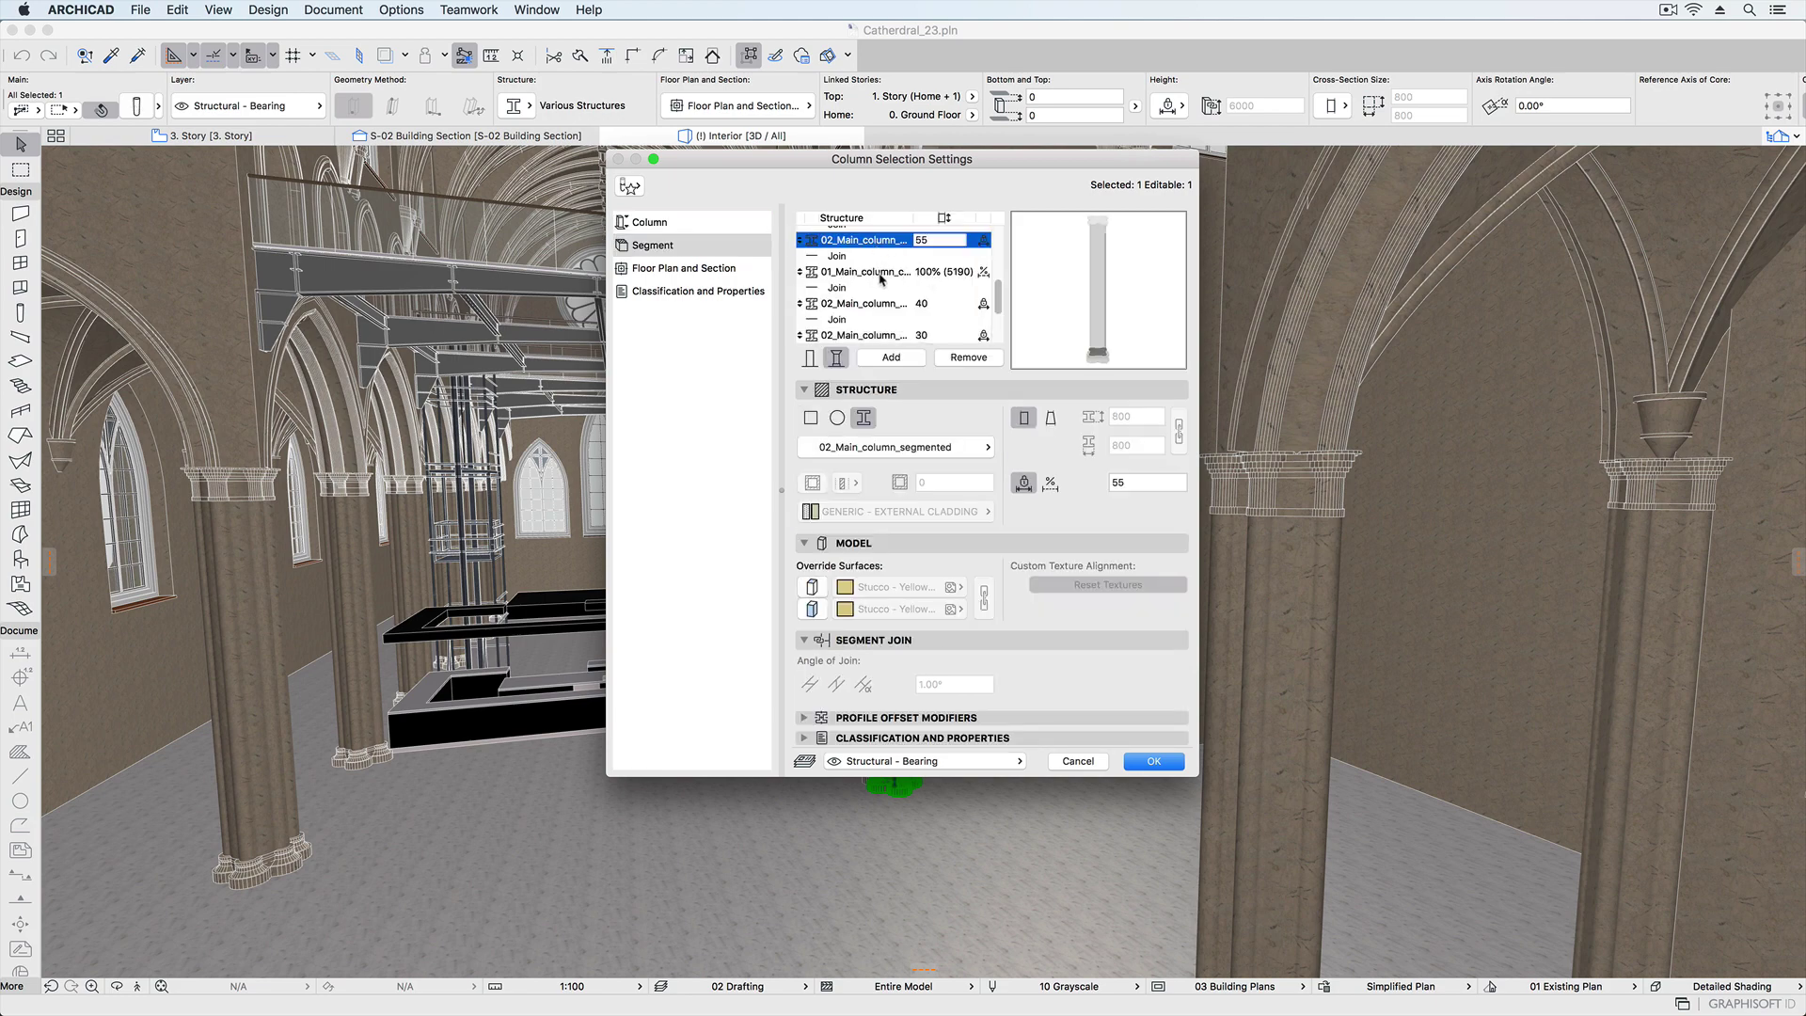
key("Down")
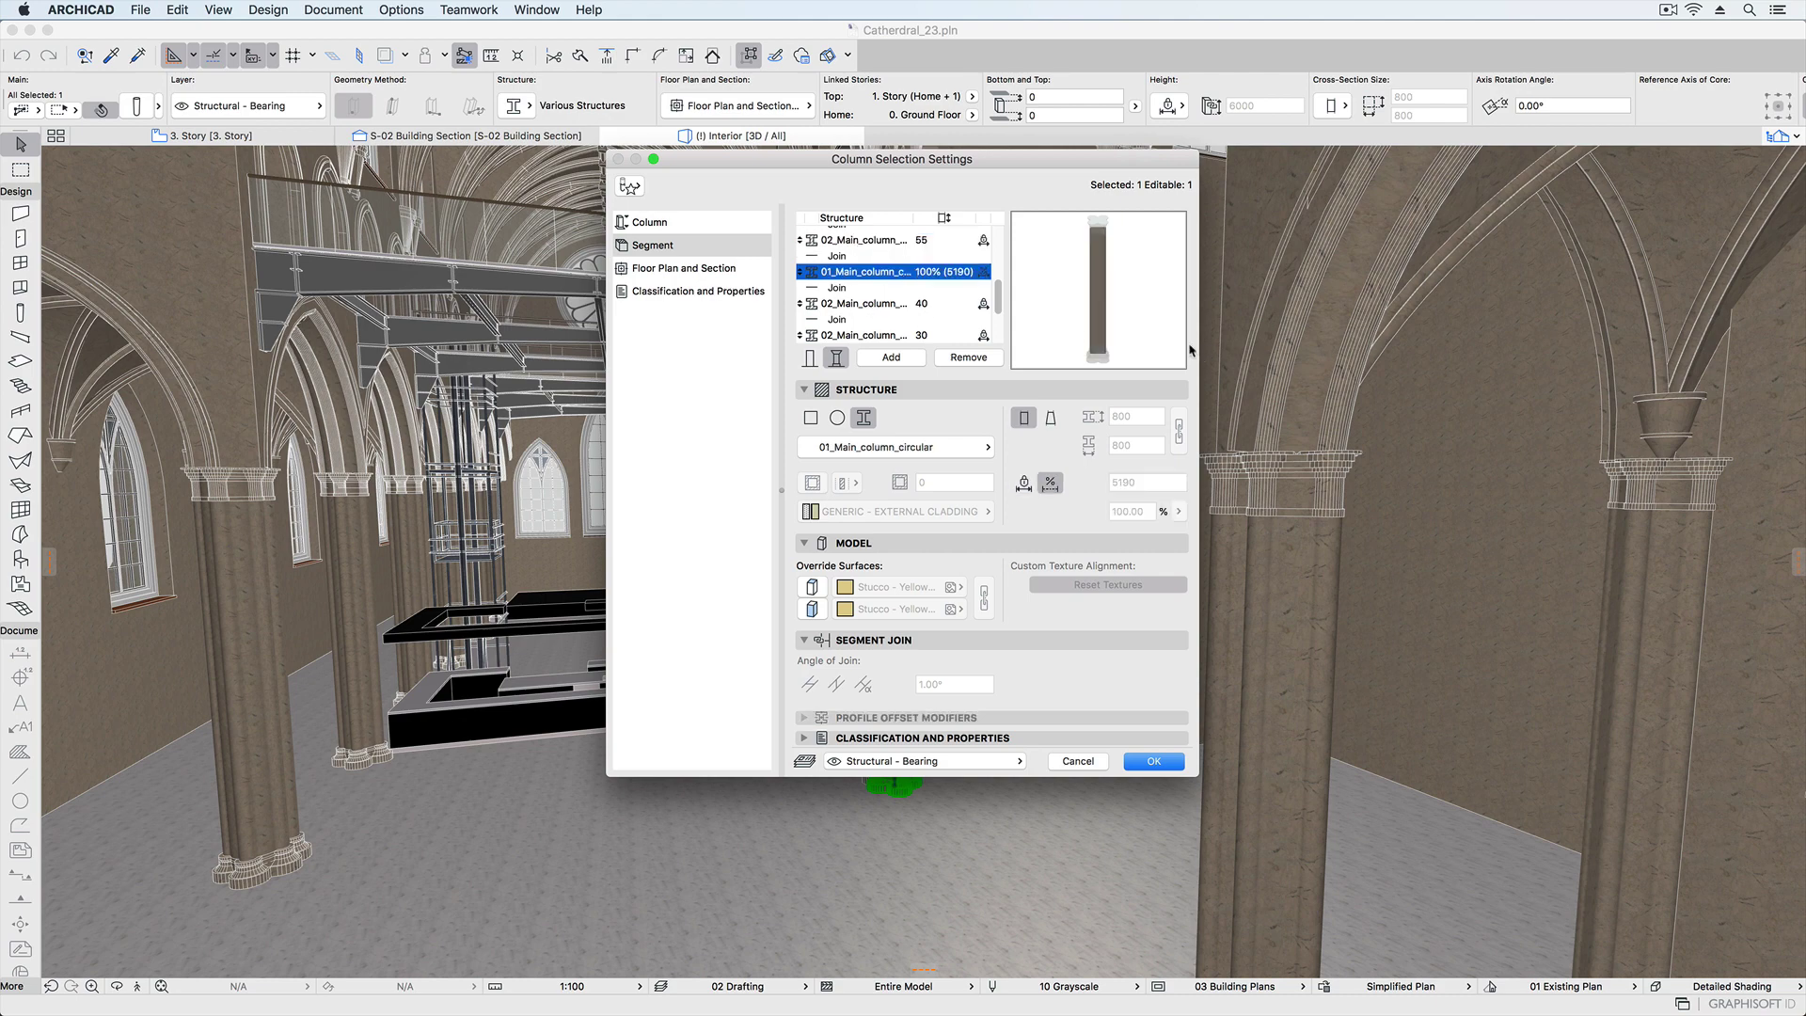
left_click(870, 305)
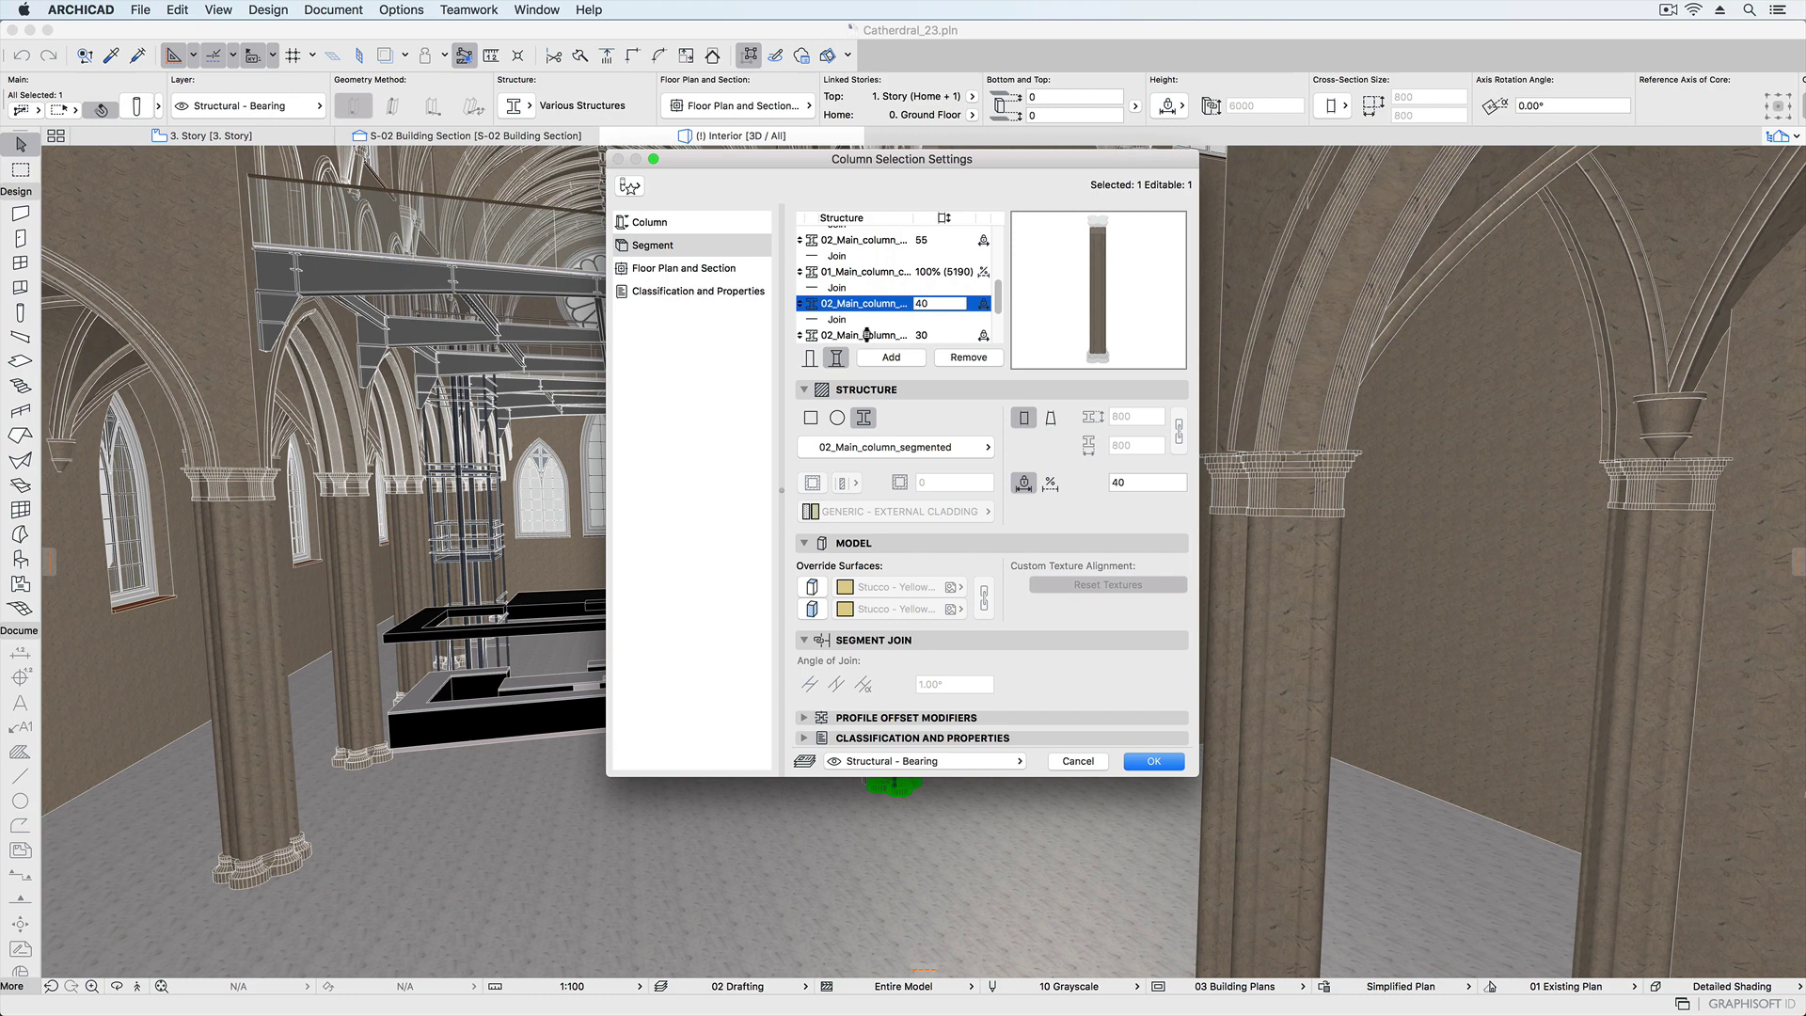
left_click(867, 334)
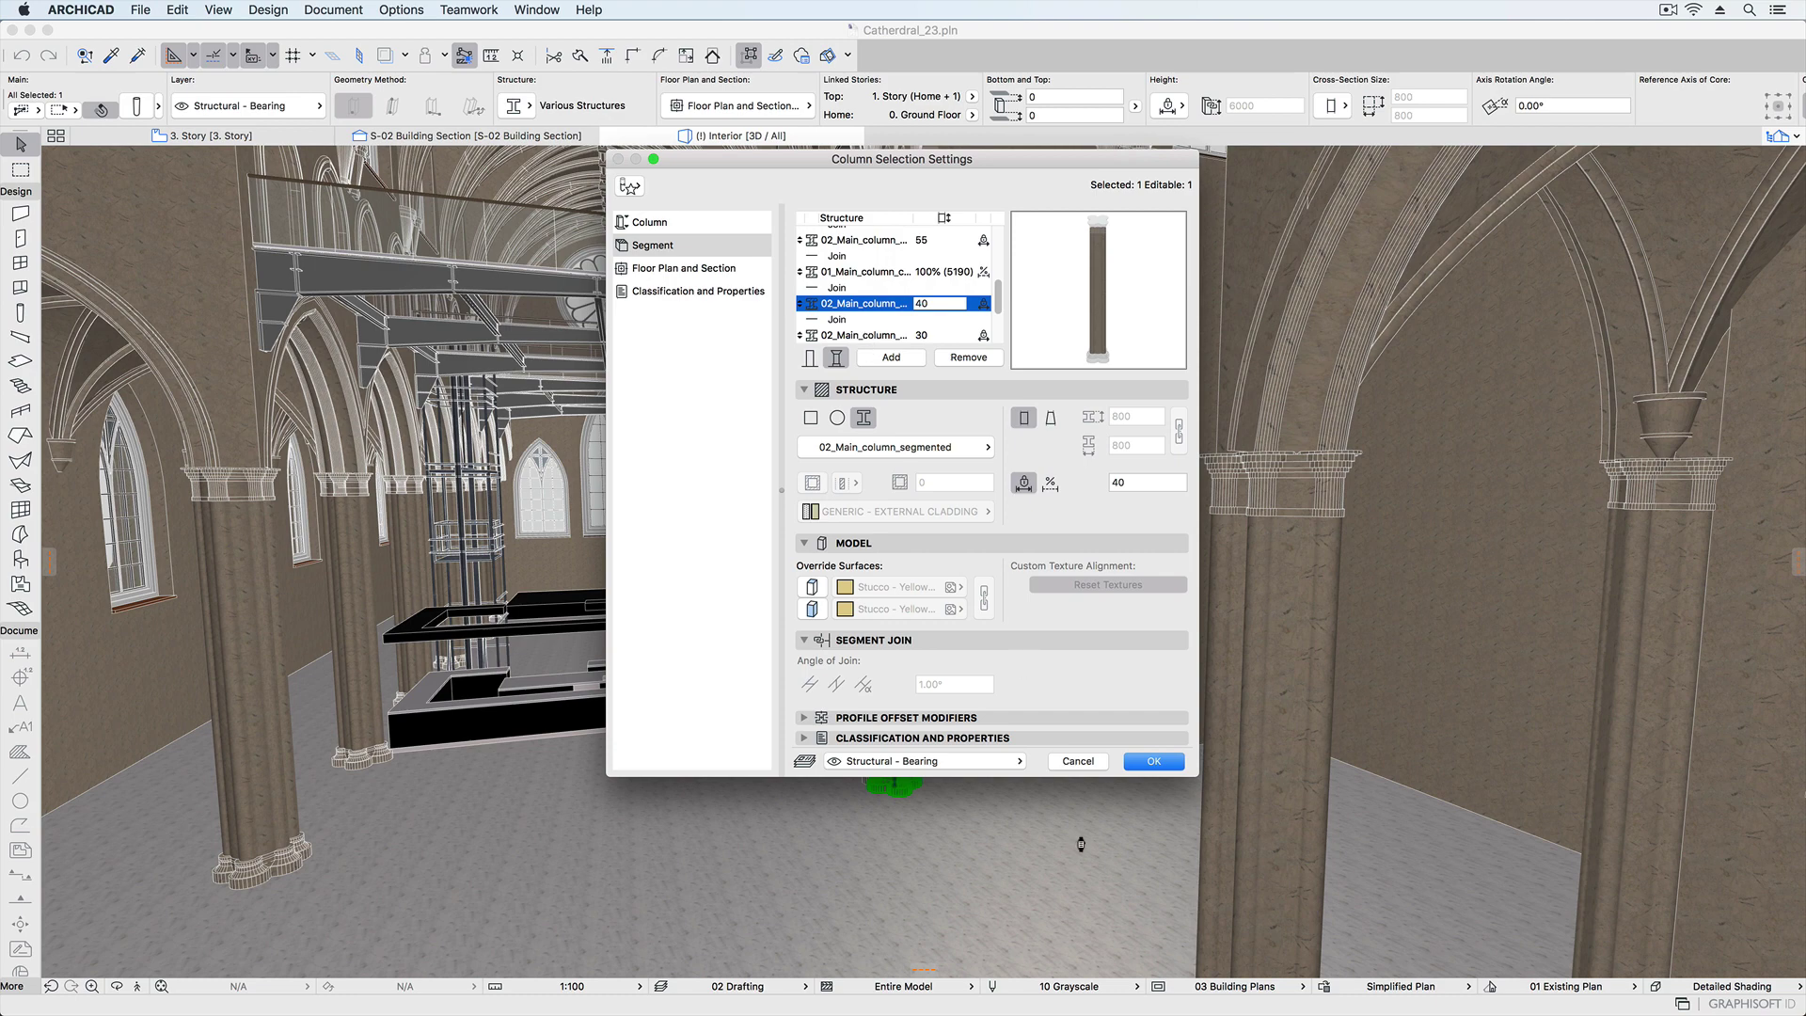
left_click(1077, 761)
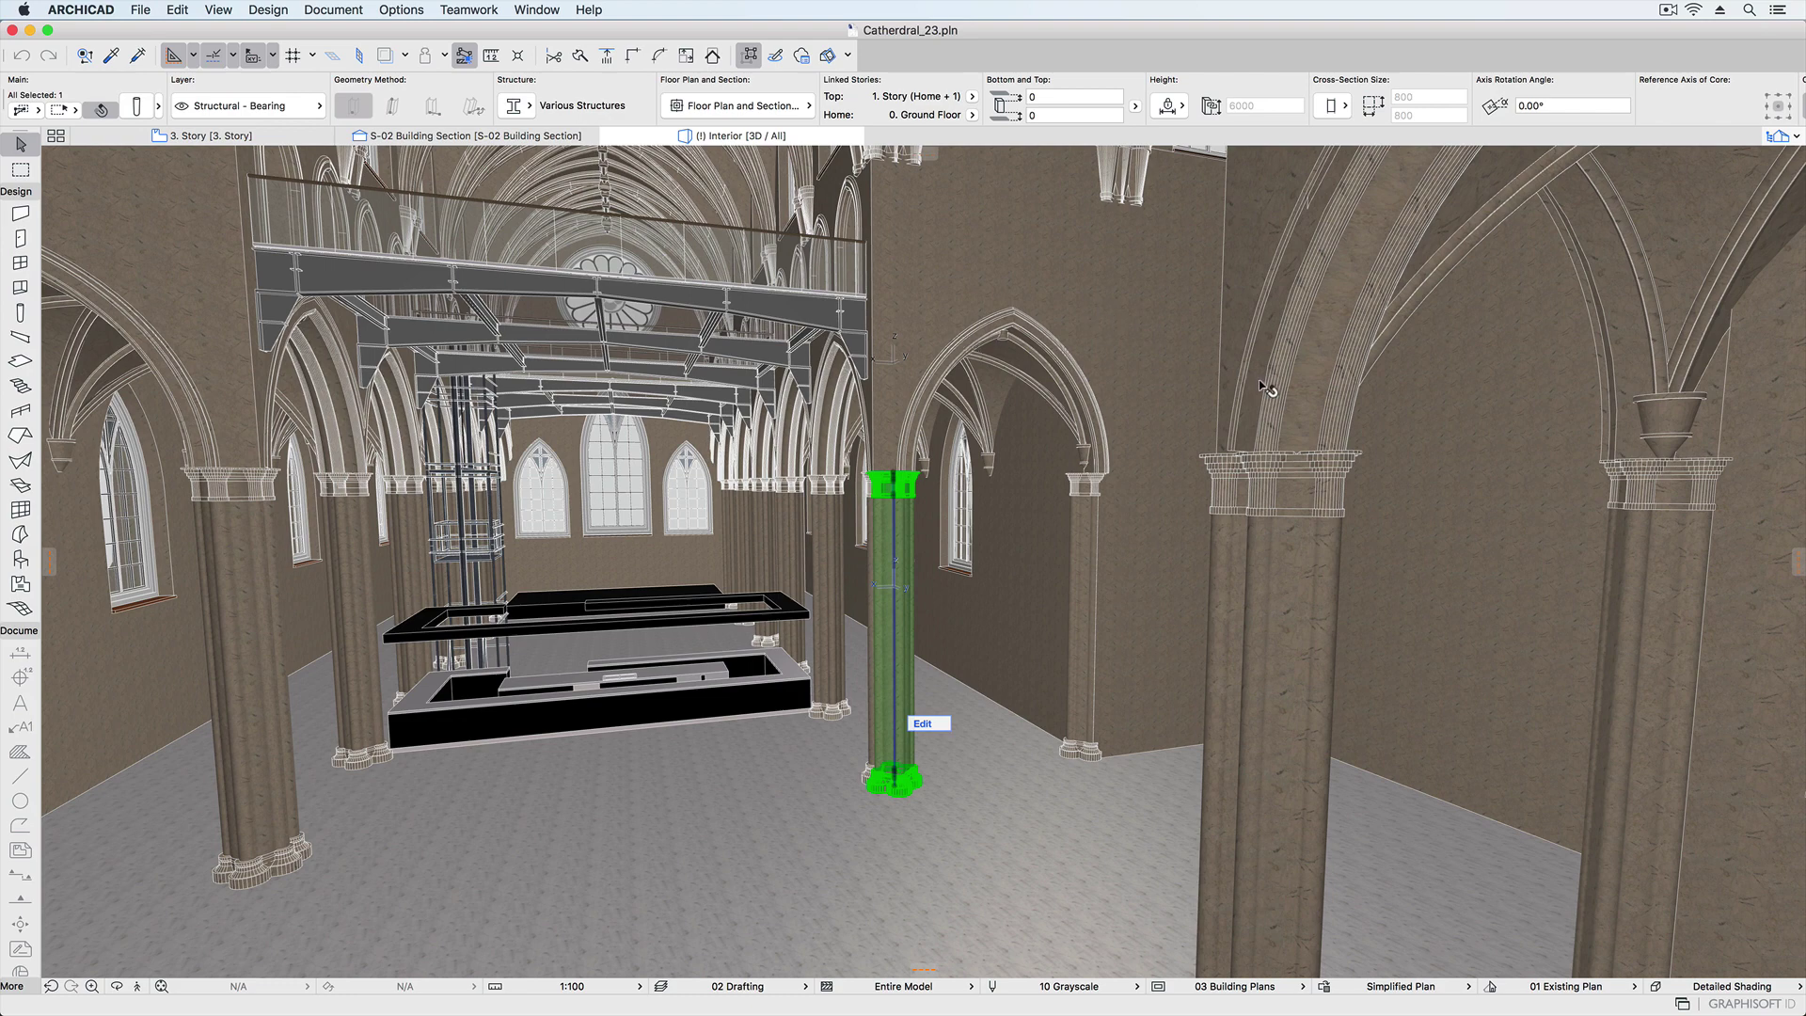
Select the curved arch beam above the large foreground column, review its beam settings, and examine the ribbed vault from above.
left_click(1268, 421)
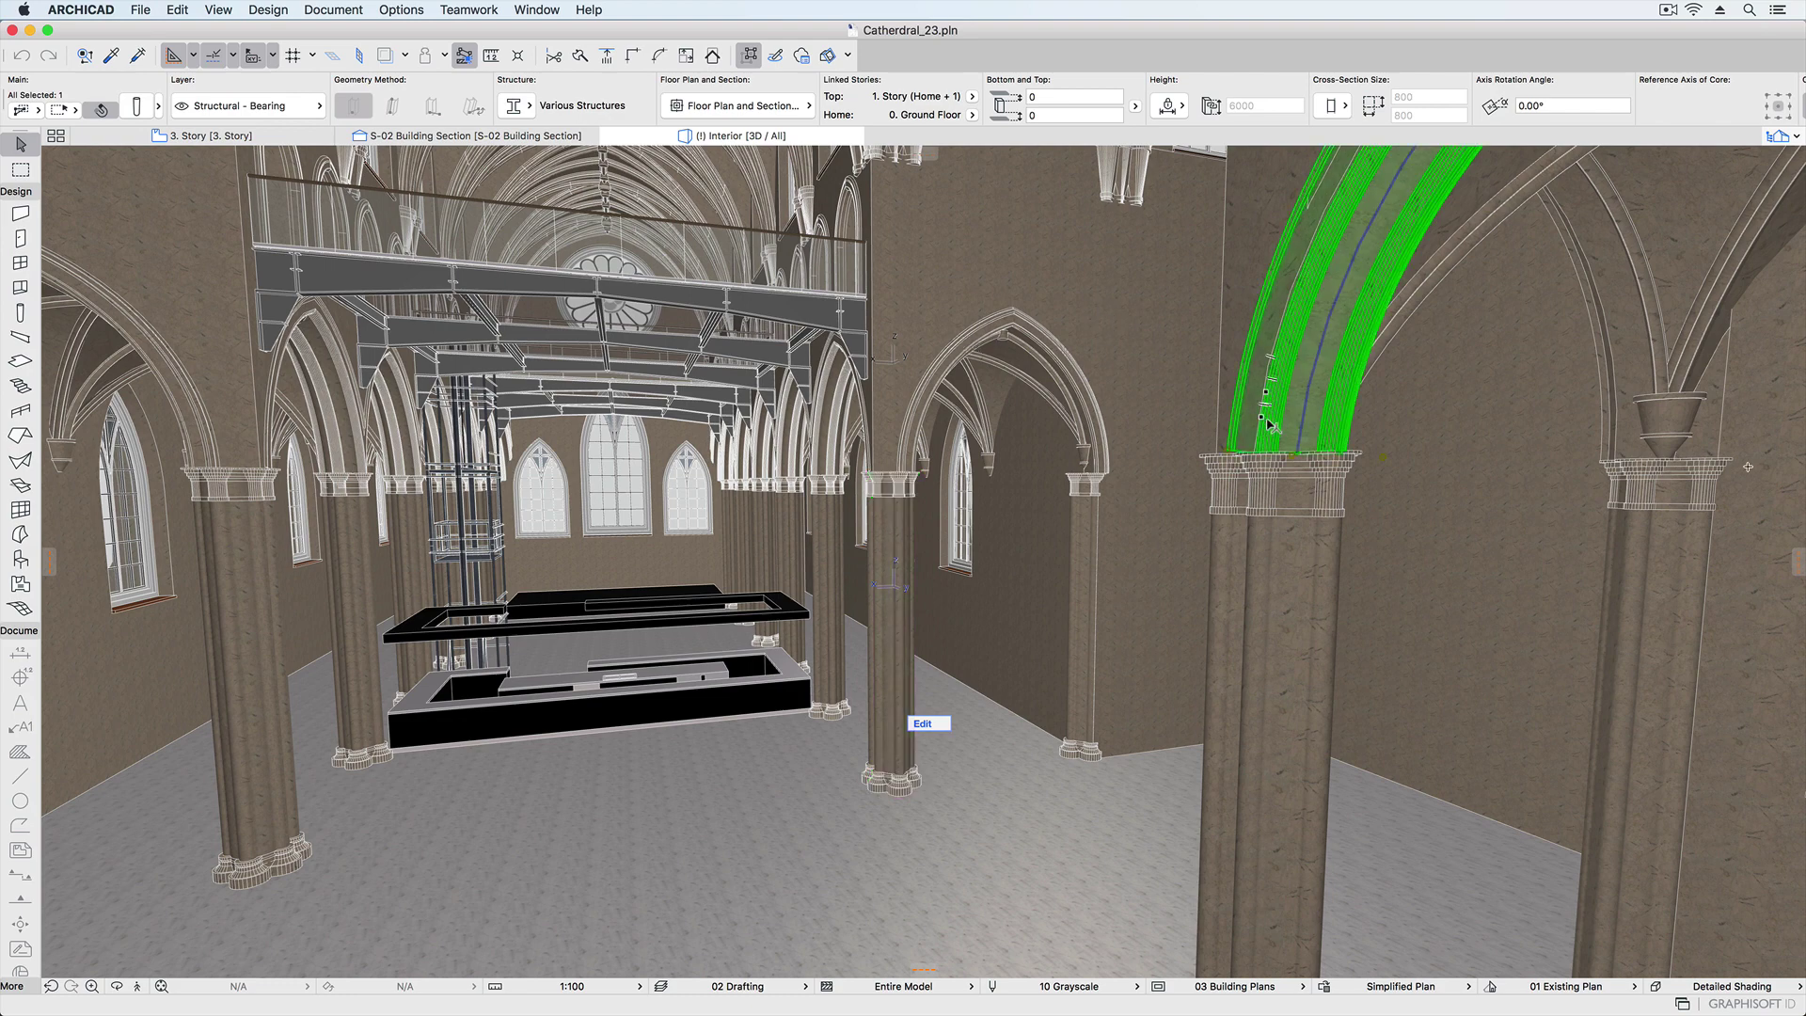
left_click(142, 106)
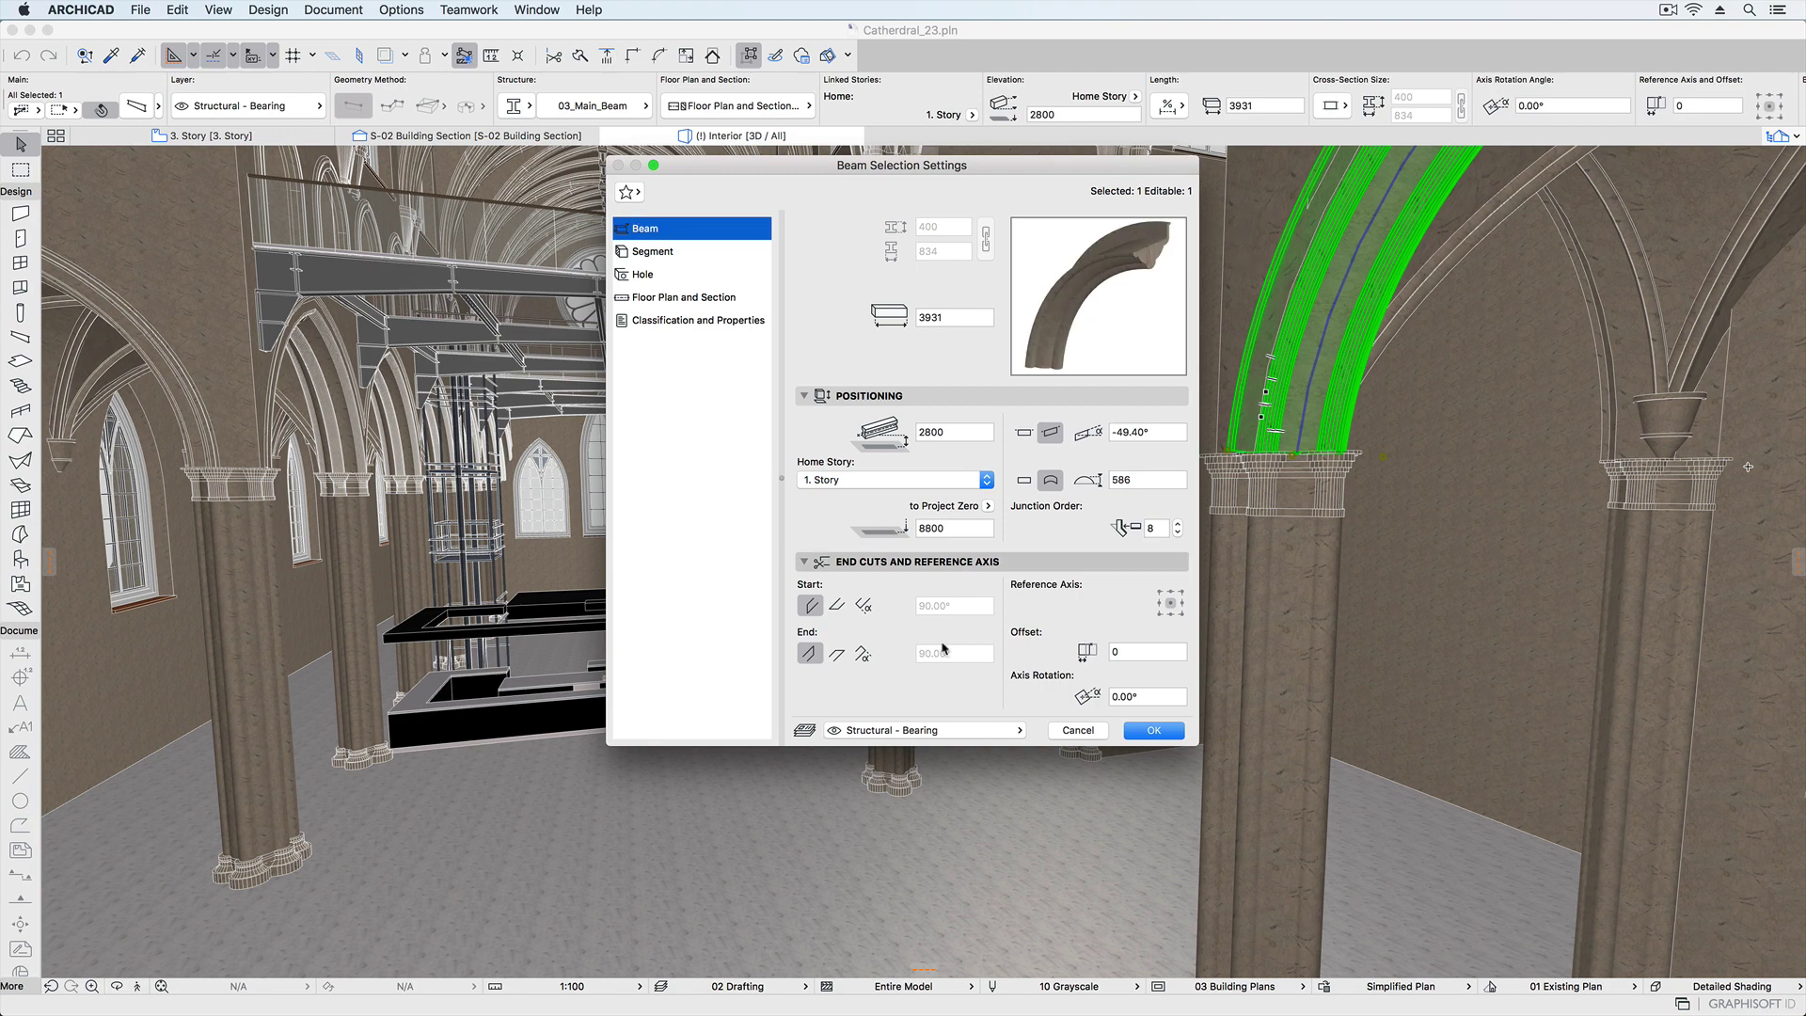
left_click(1102, 735)
middle_click_drag(743, 359, 749, 685, "shift")
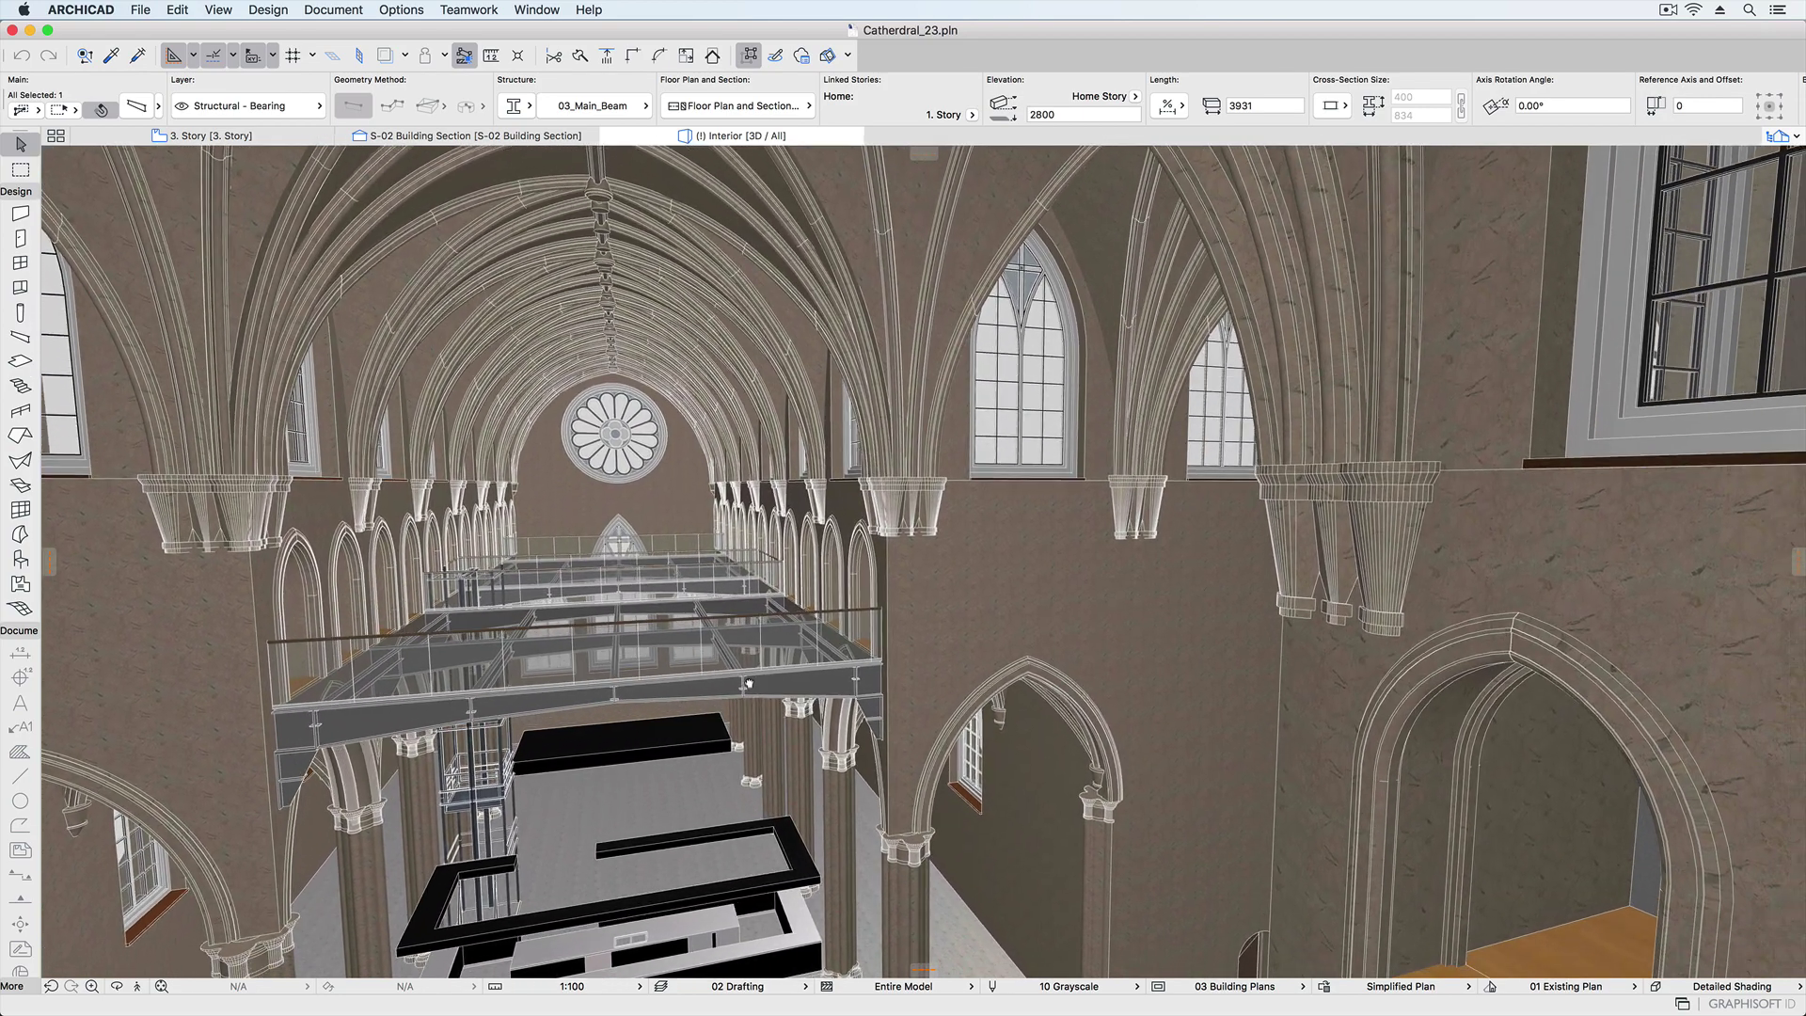
mouse_move(684, 988)
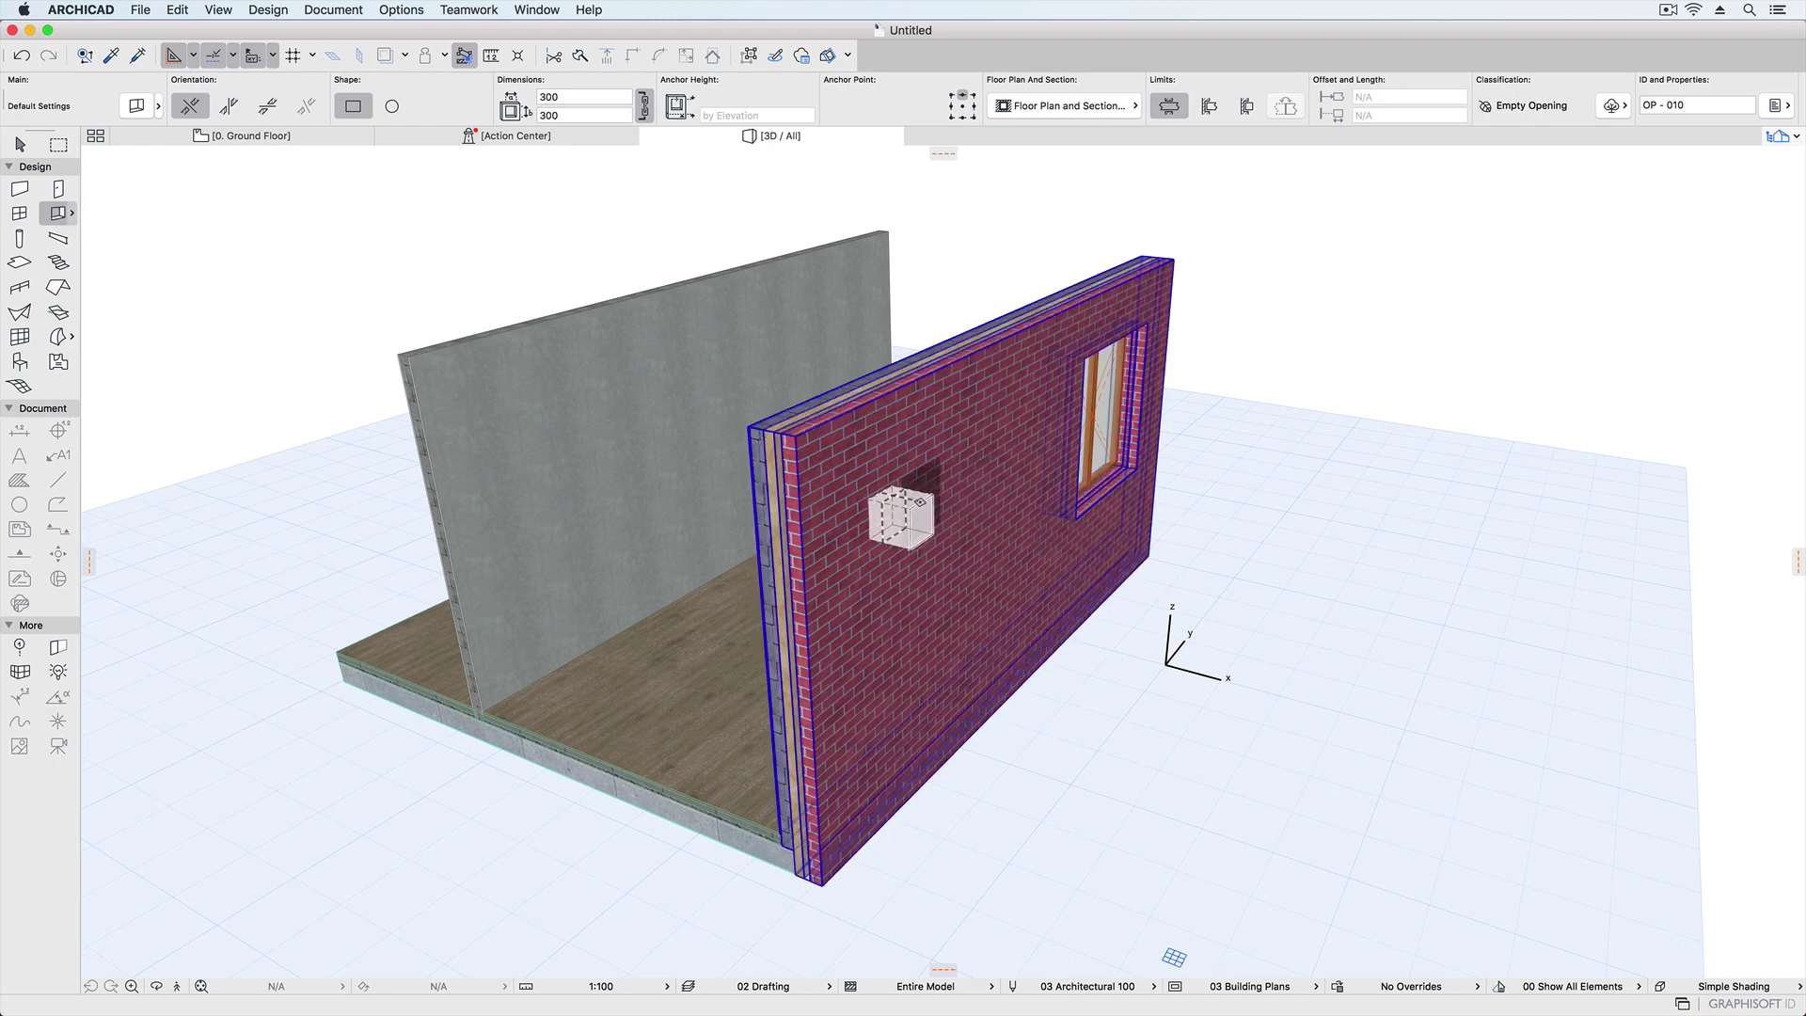
Place 300 × 300 mm rectangular openings in the brick wall, the concrete wall and the floor slab.
left_click(917, 519)
left_click(847, 343)
left_click(595, 691)
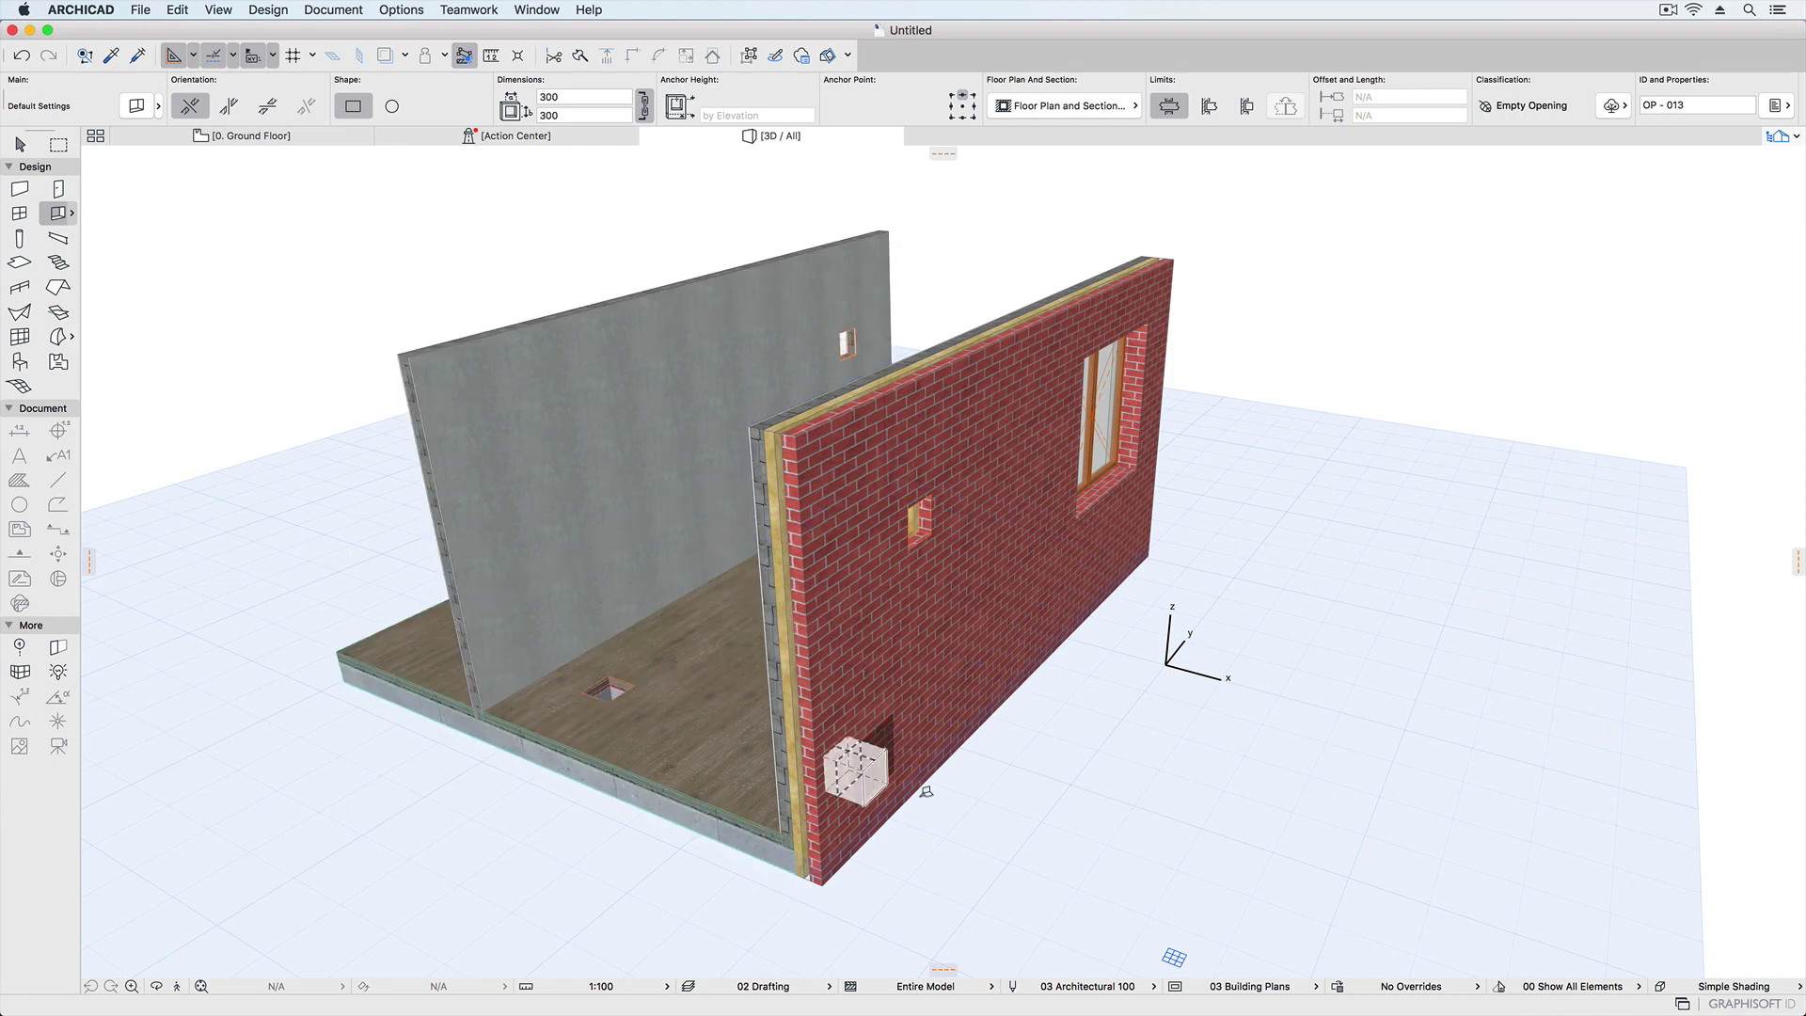
left_click(17, 144)
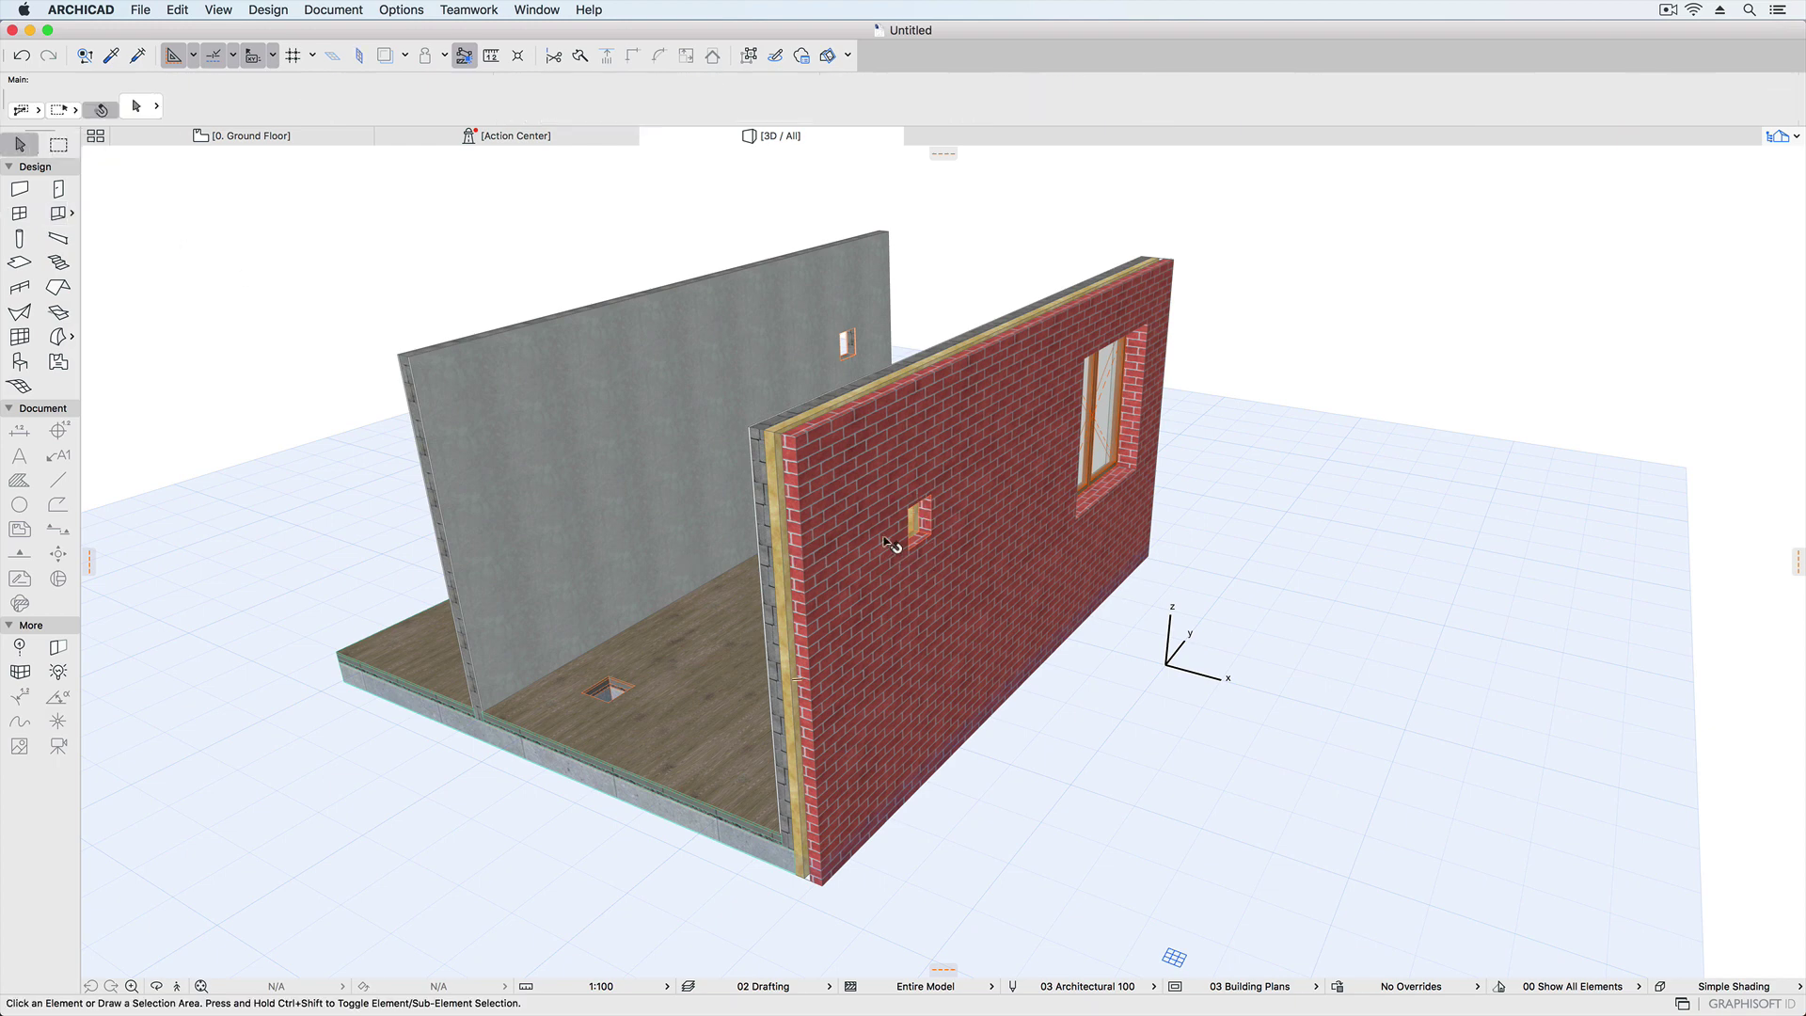
middle_click_drag(912, 532, 891, 484, "shift")
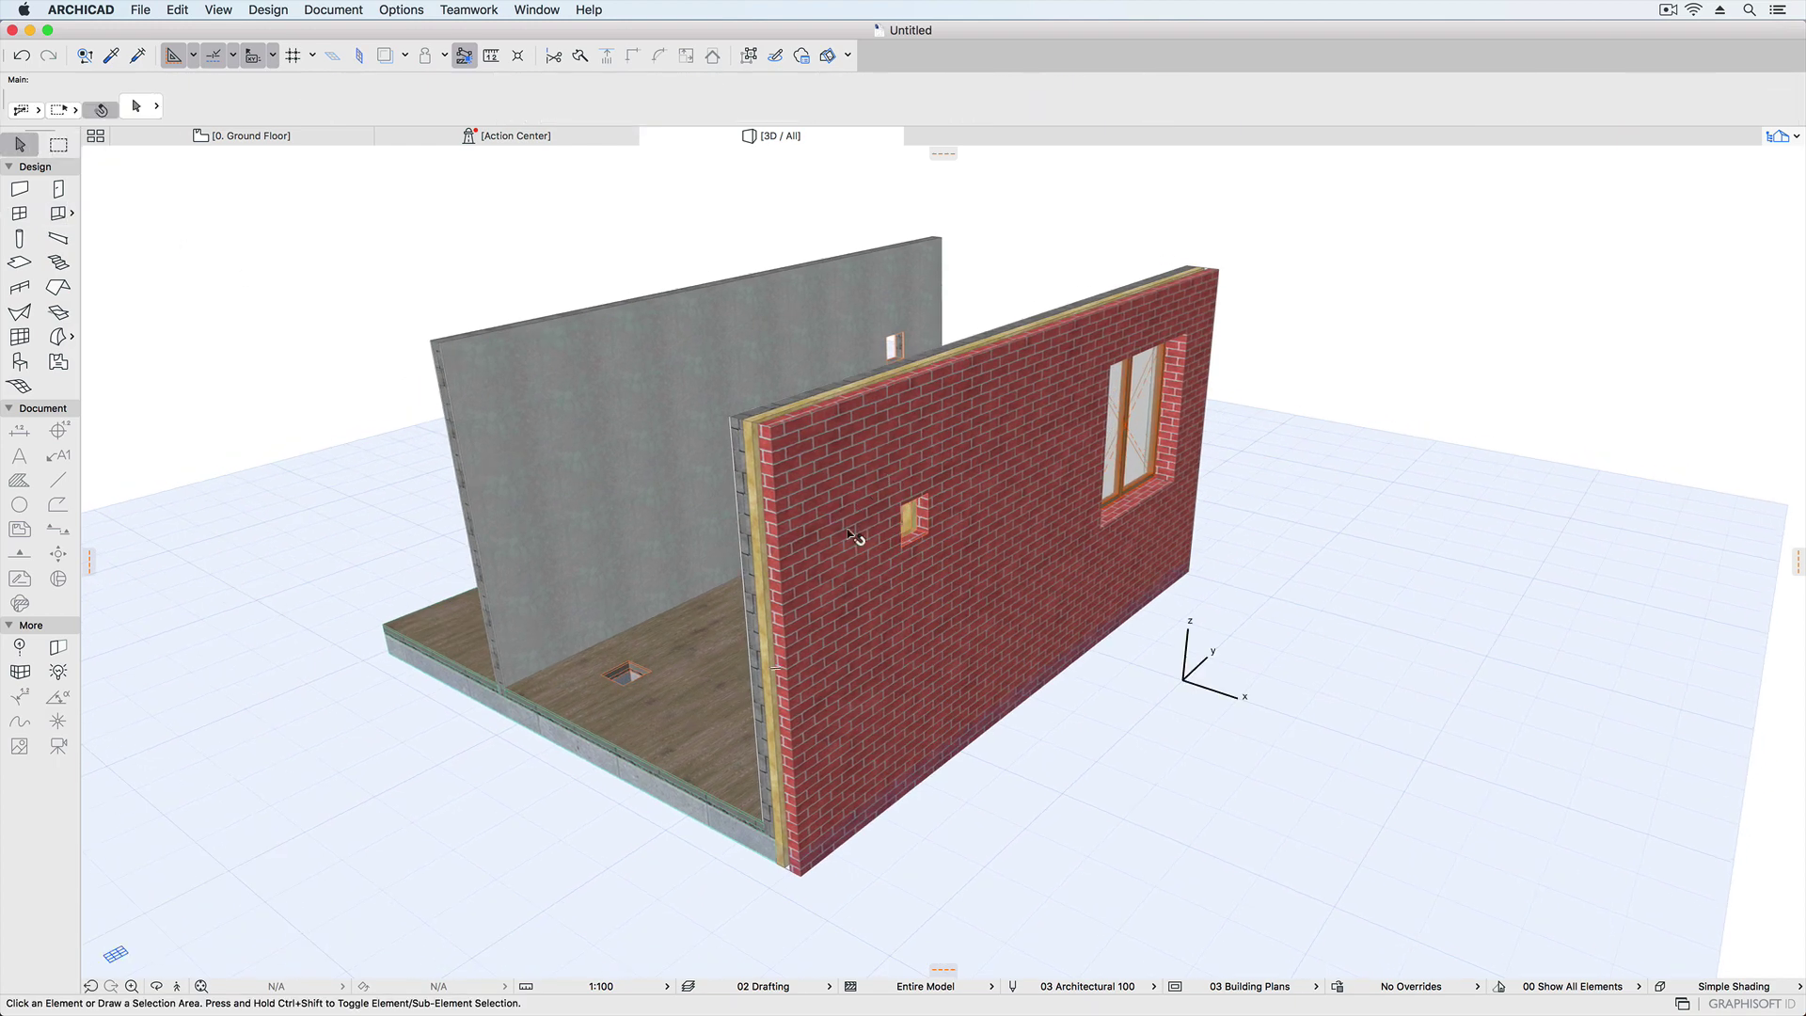
Slant the brick wall outward to an angle of about 69.6° by its upper edge.
left_click(771, 432)
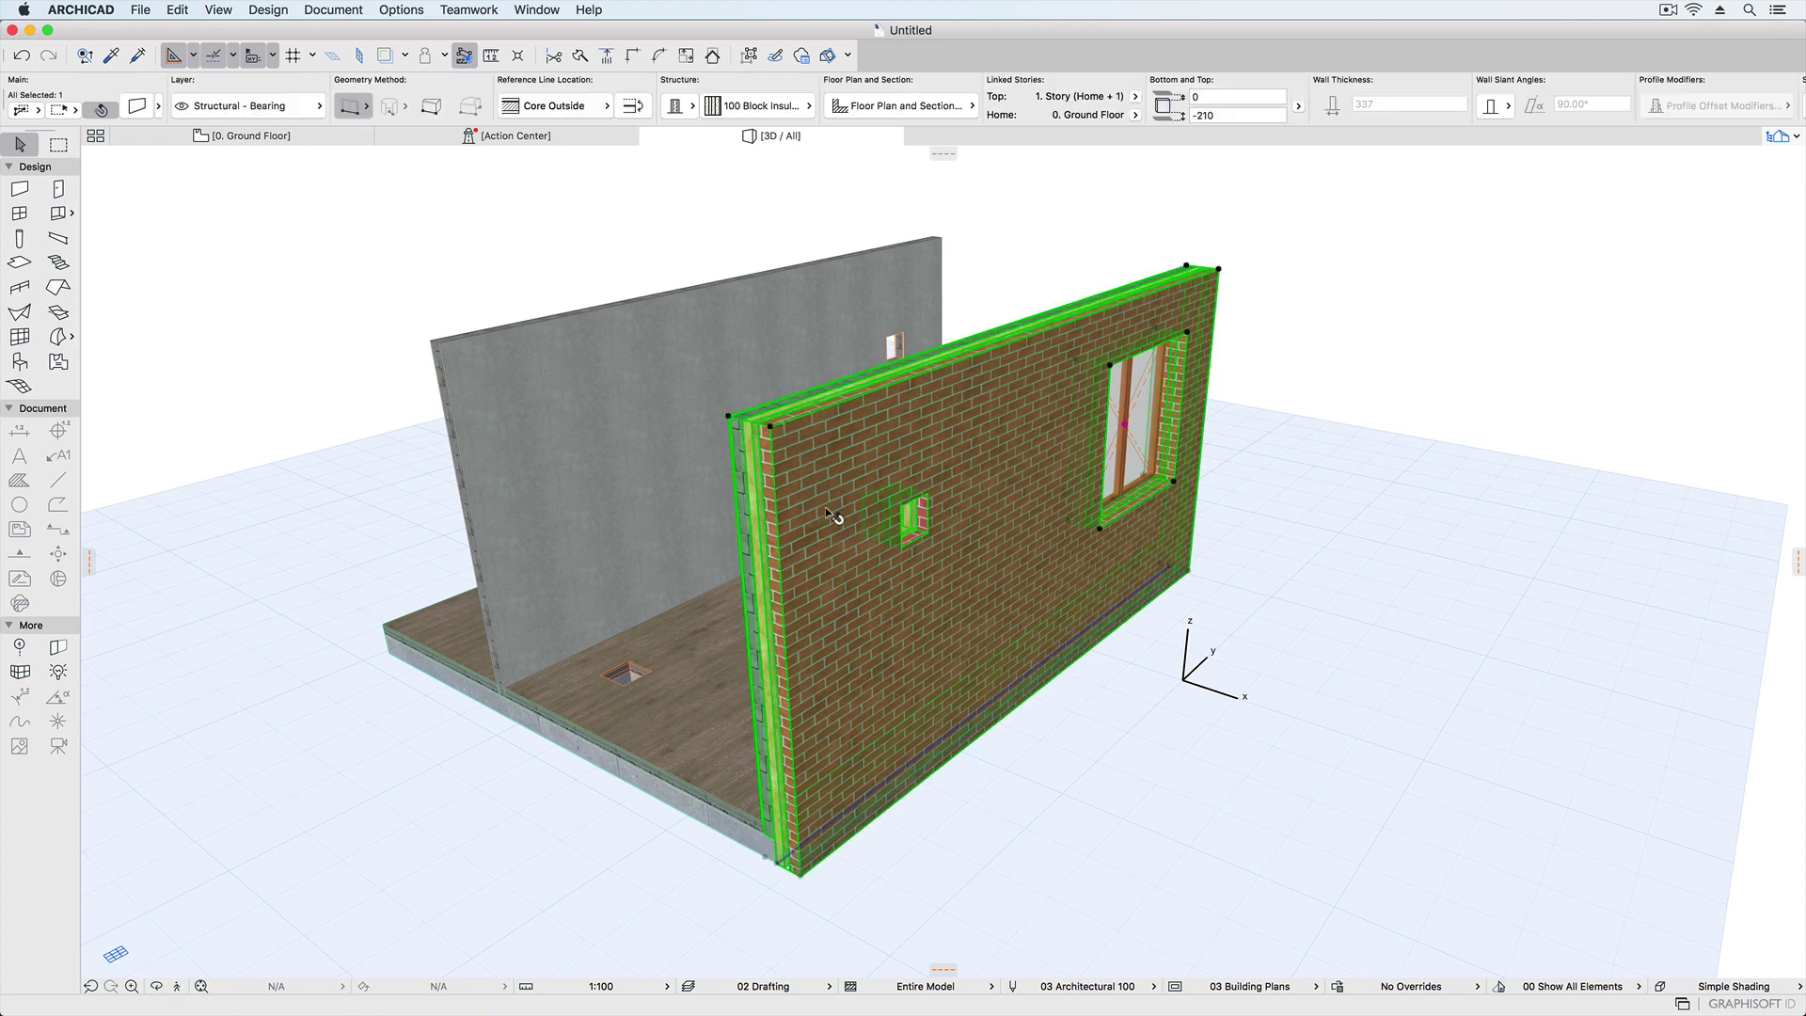
left_click(771, 432)
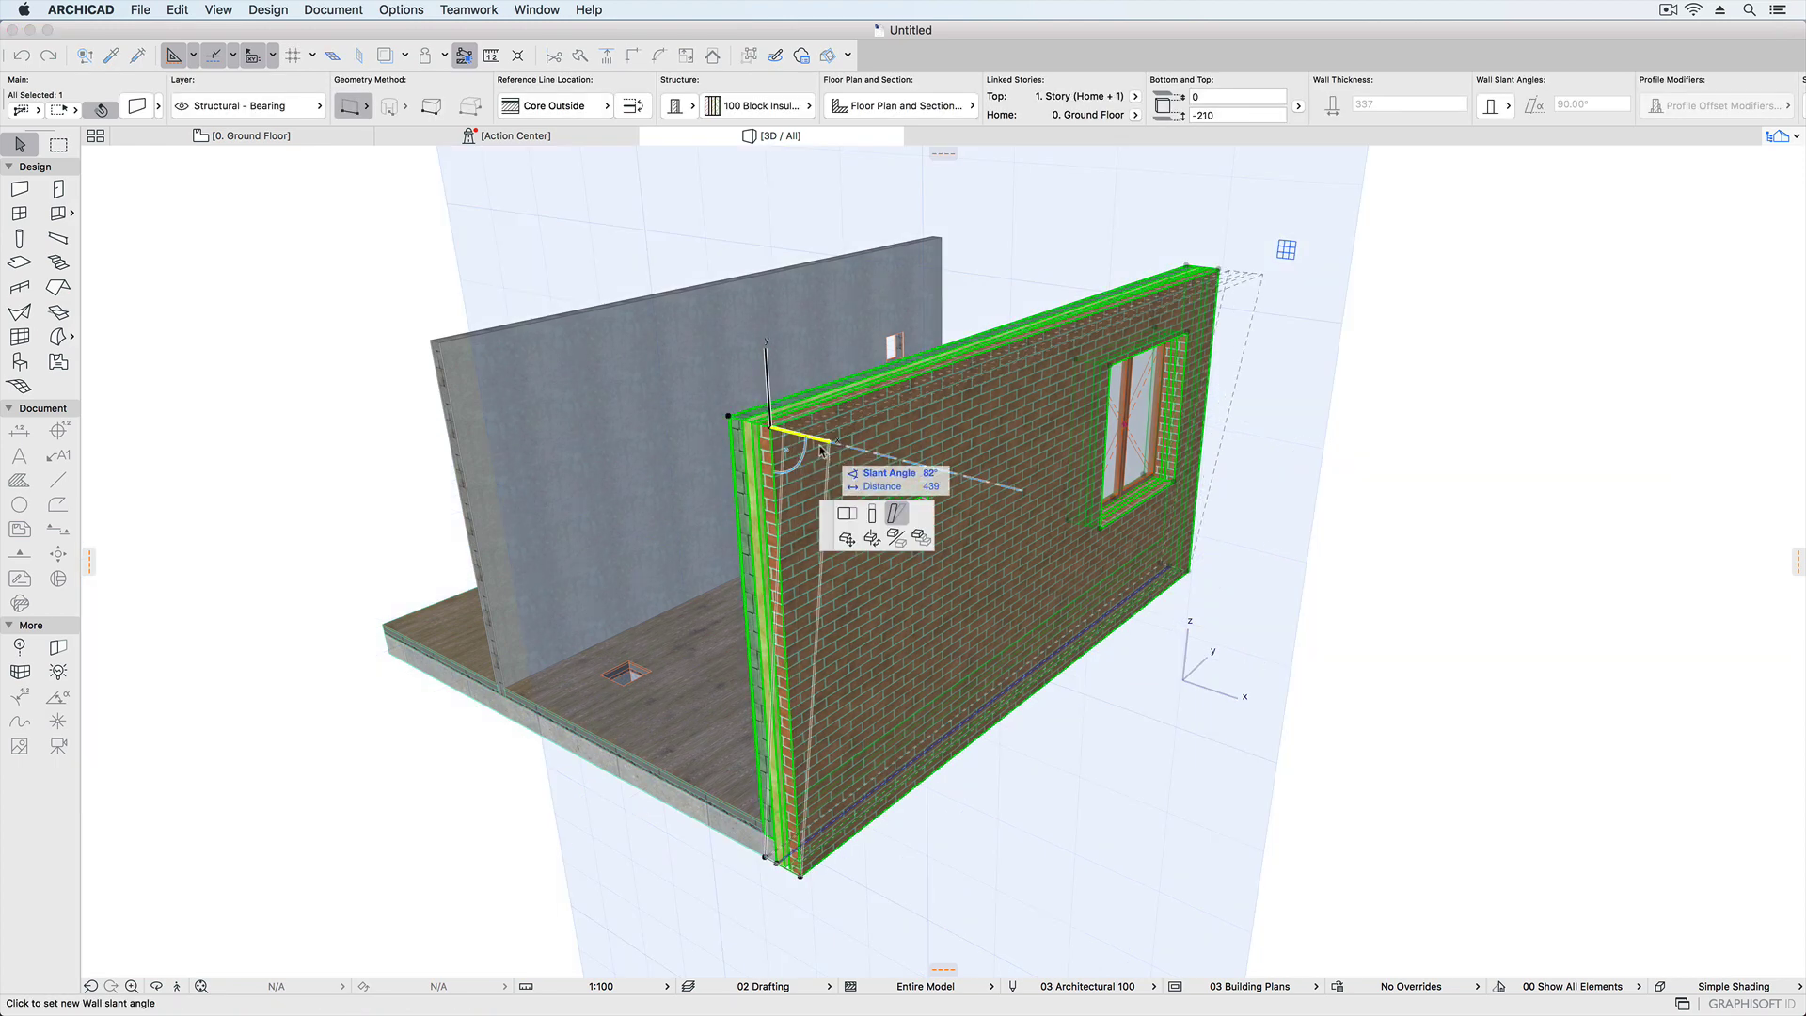
left_click(943, 470)
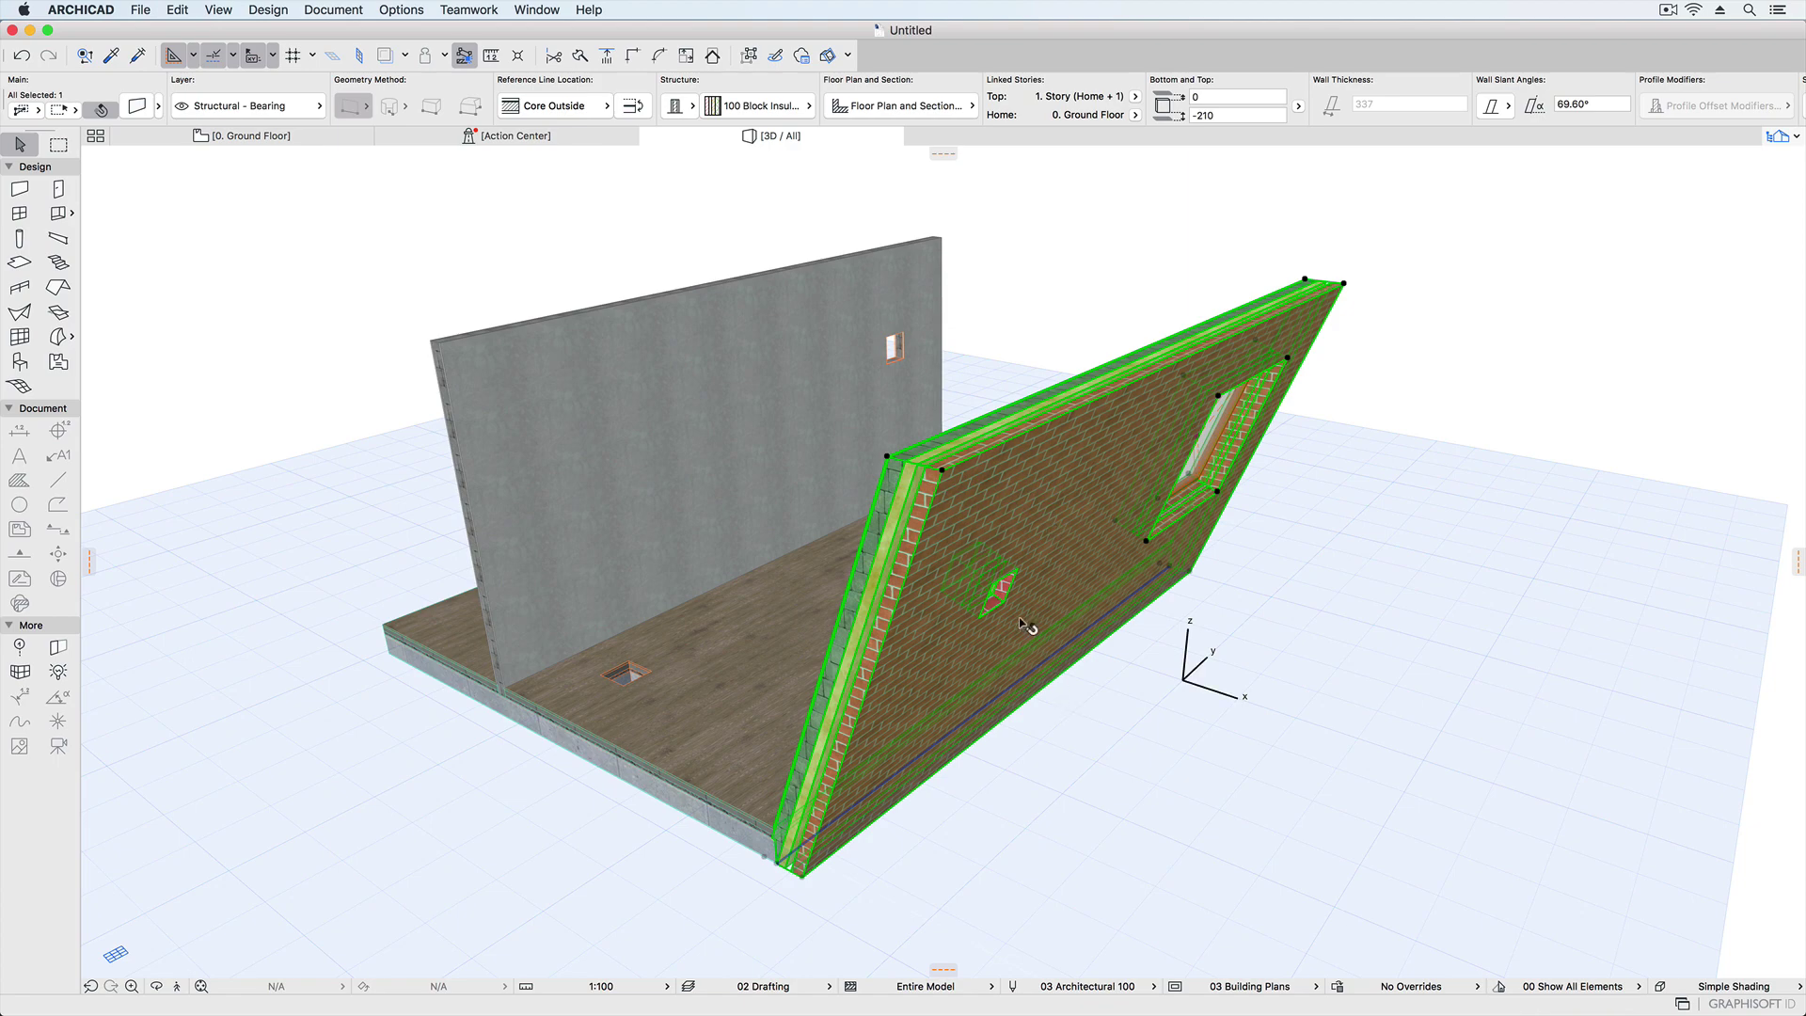
middle_click_drag(1092, 693, 970, 529, "shift")
key("Escape")
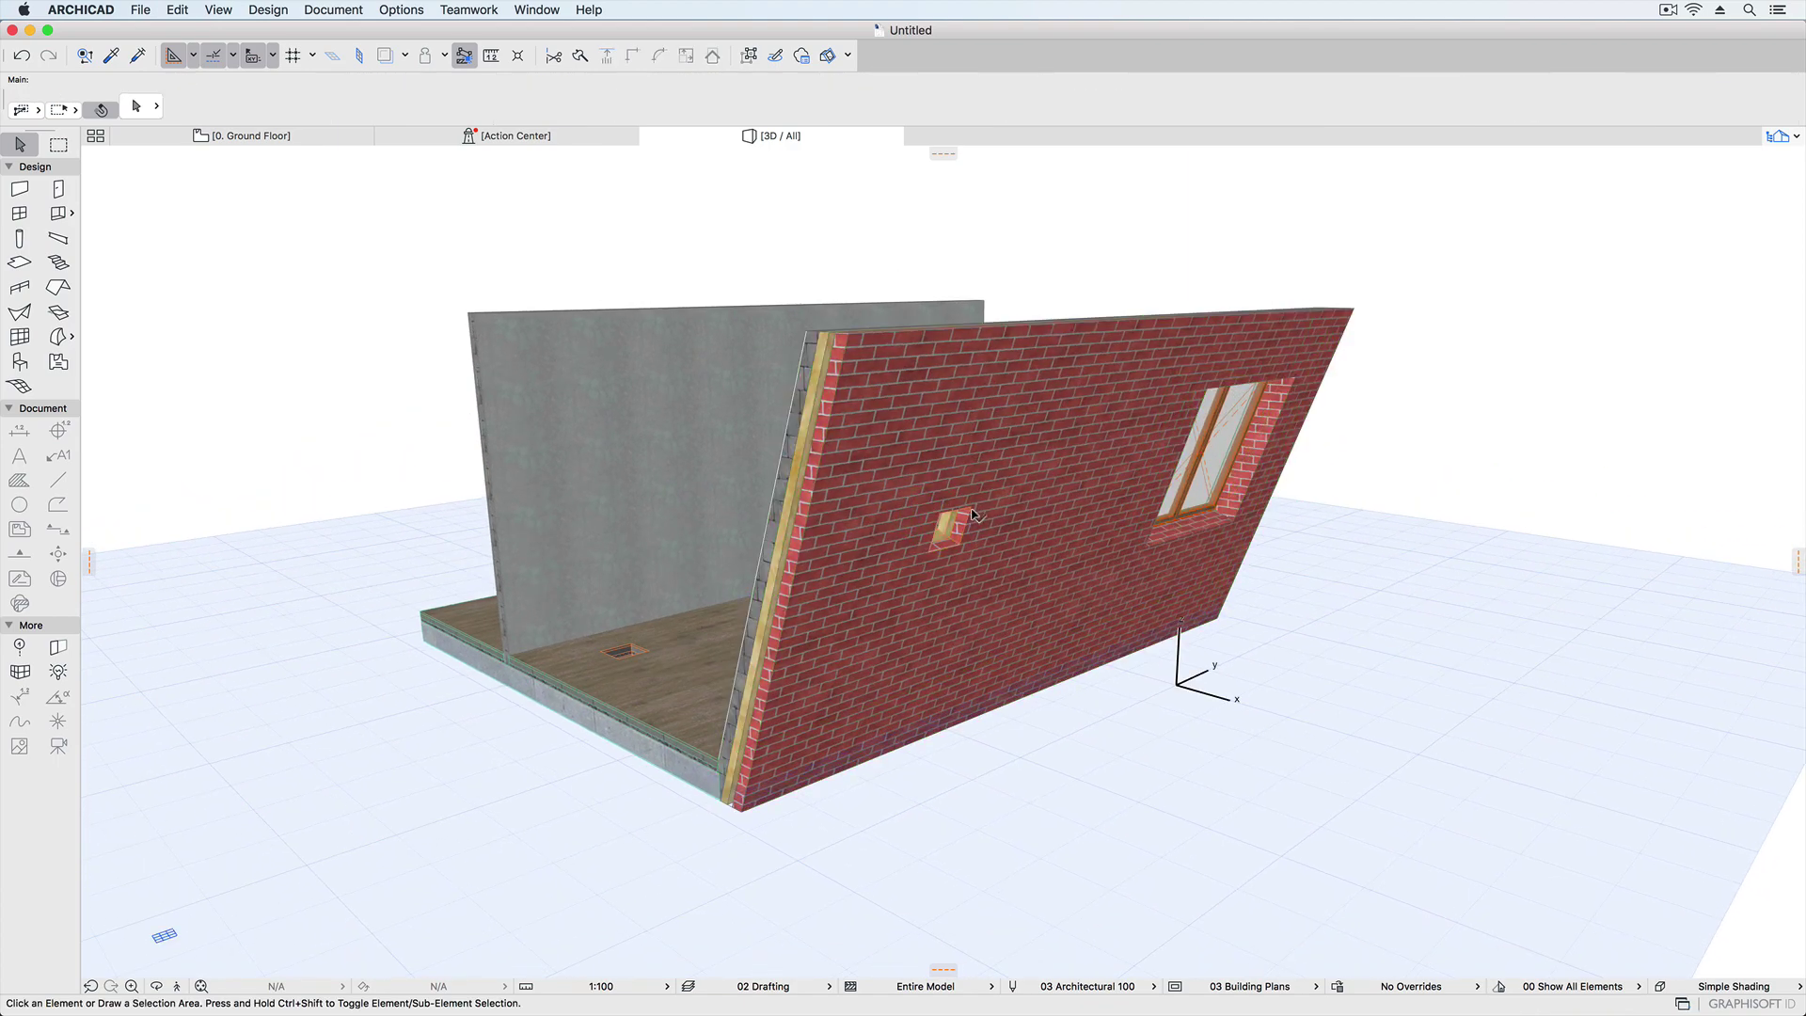
Select the square opening in the slanted brick wall, try the vertical orientation, and set its orientation to horizontal.
left_click(973, 514)
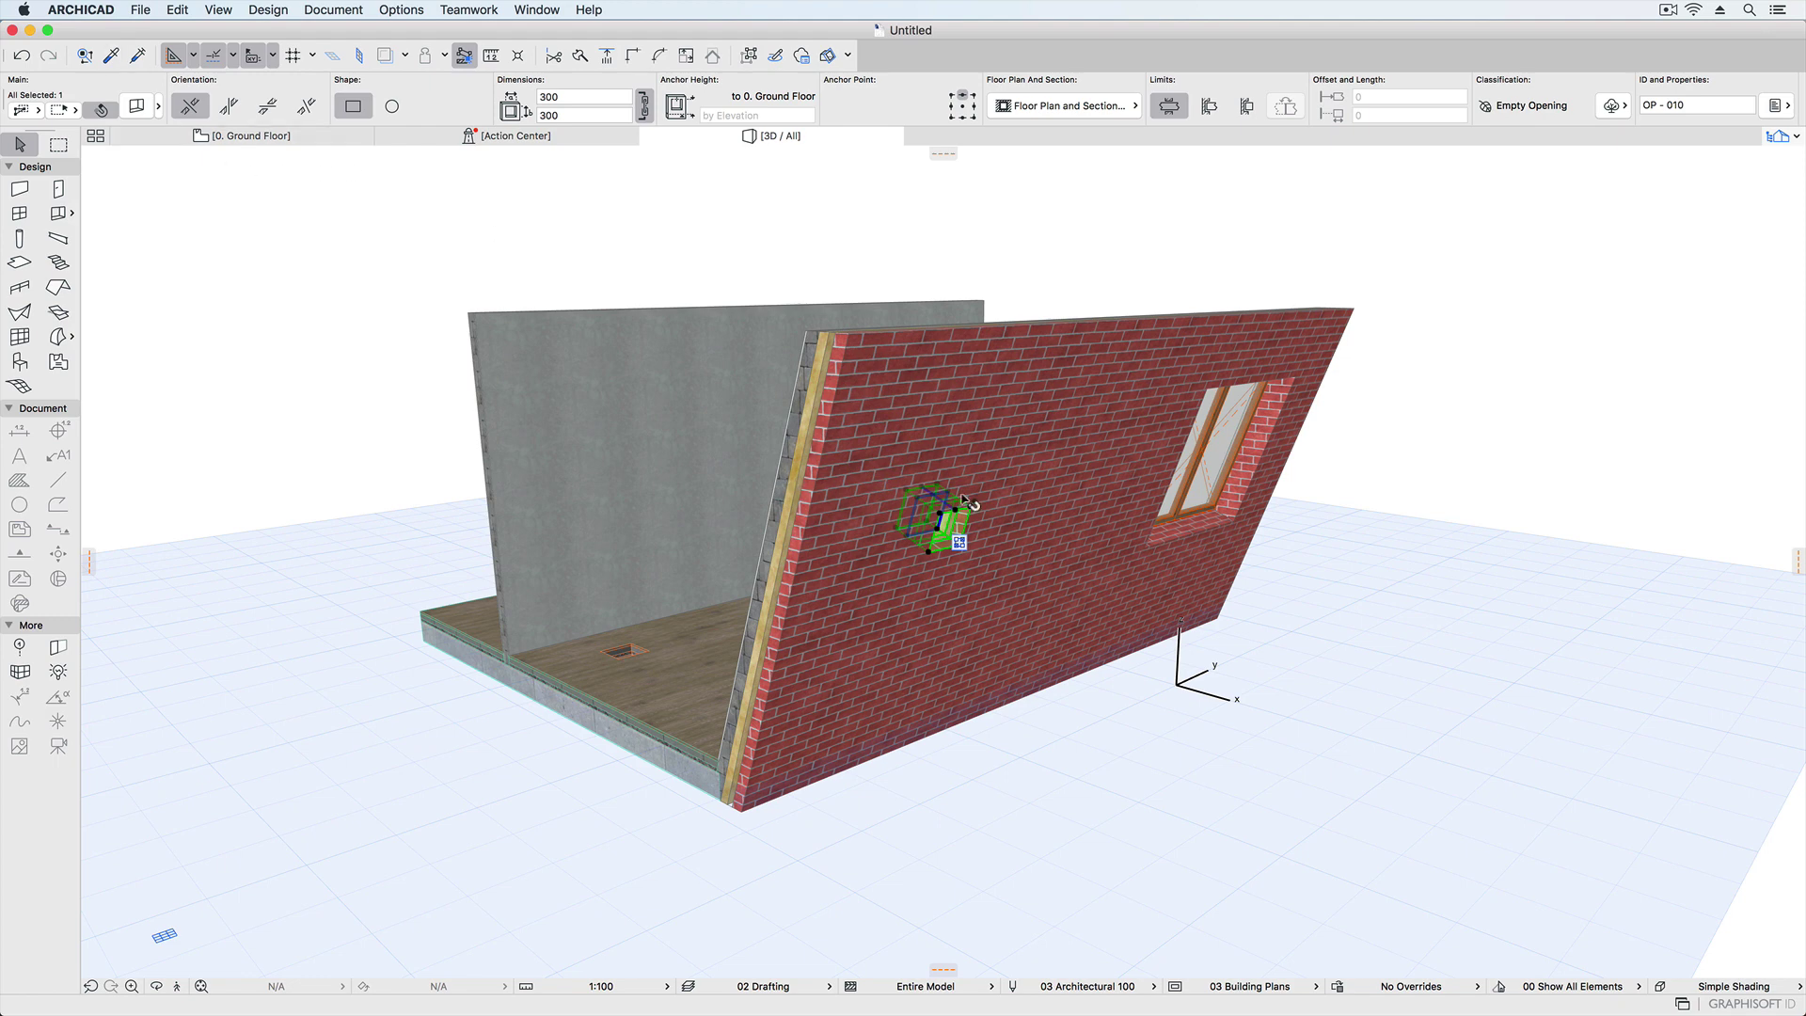
left_click(264, 102)
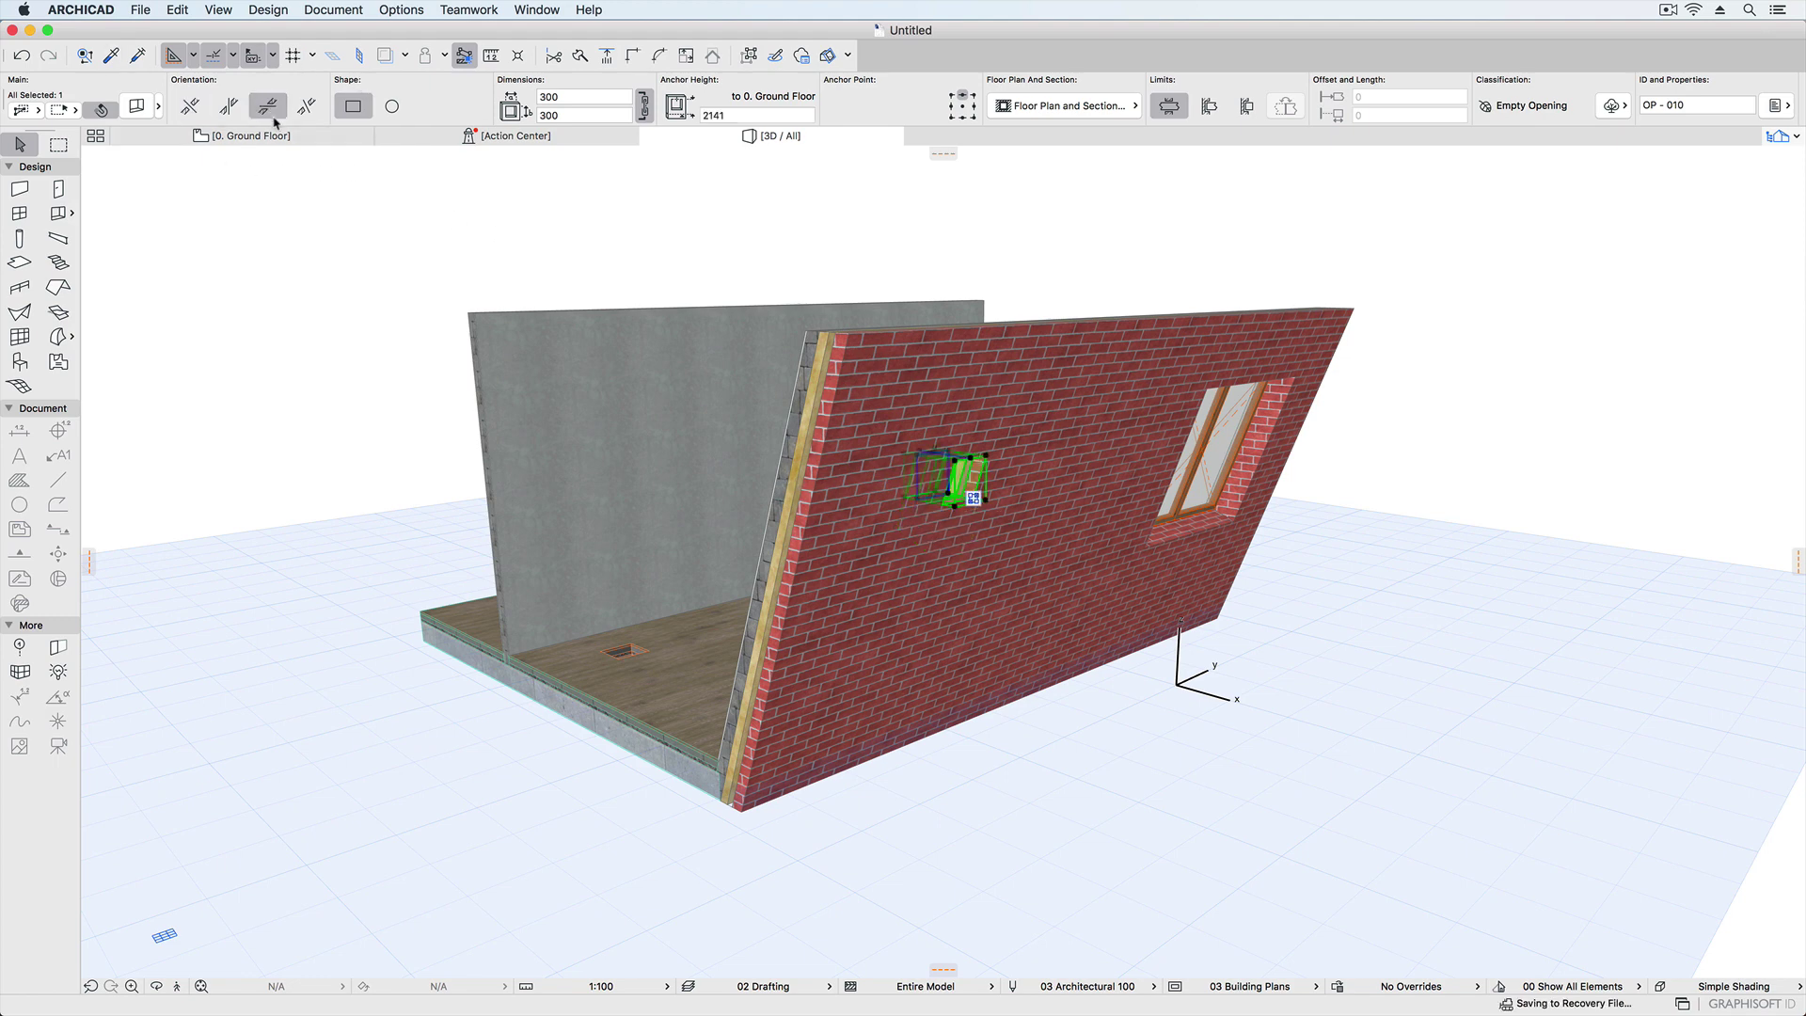
left_click(235, 109)
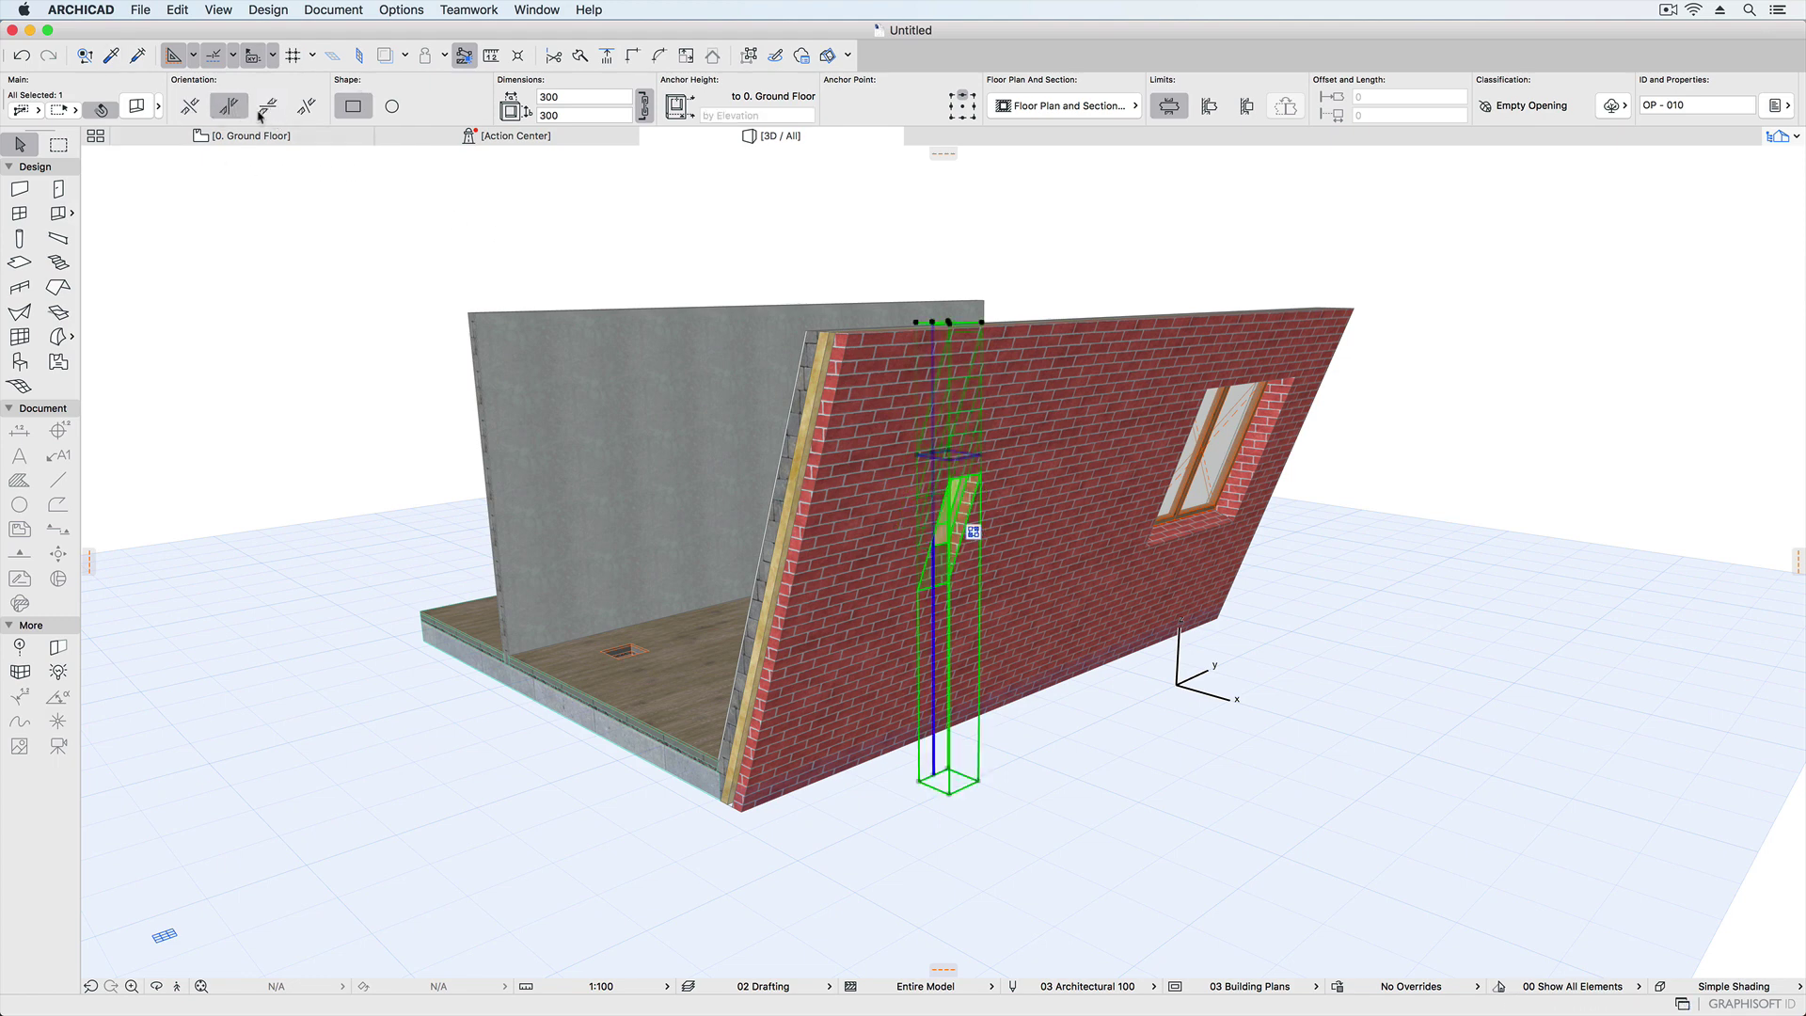
left_click(265, 107)
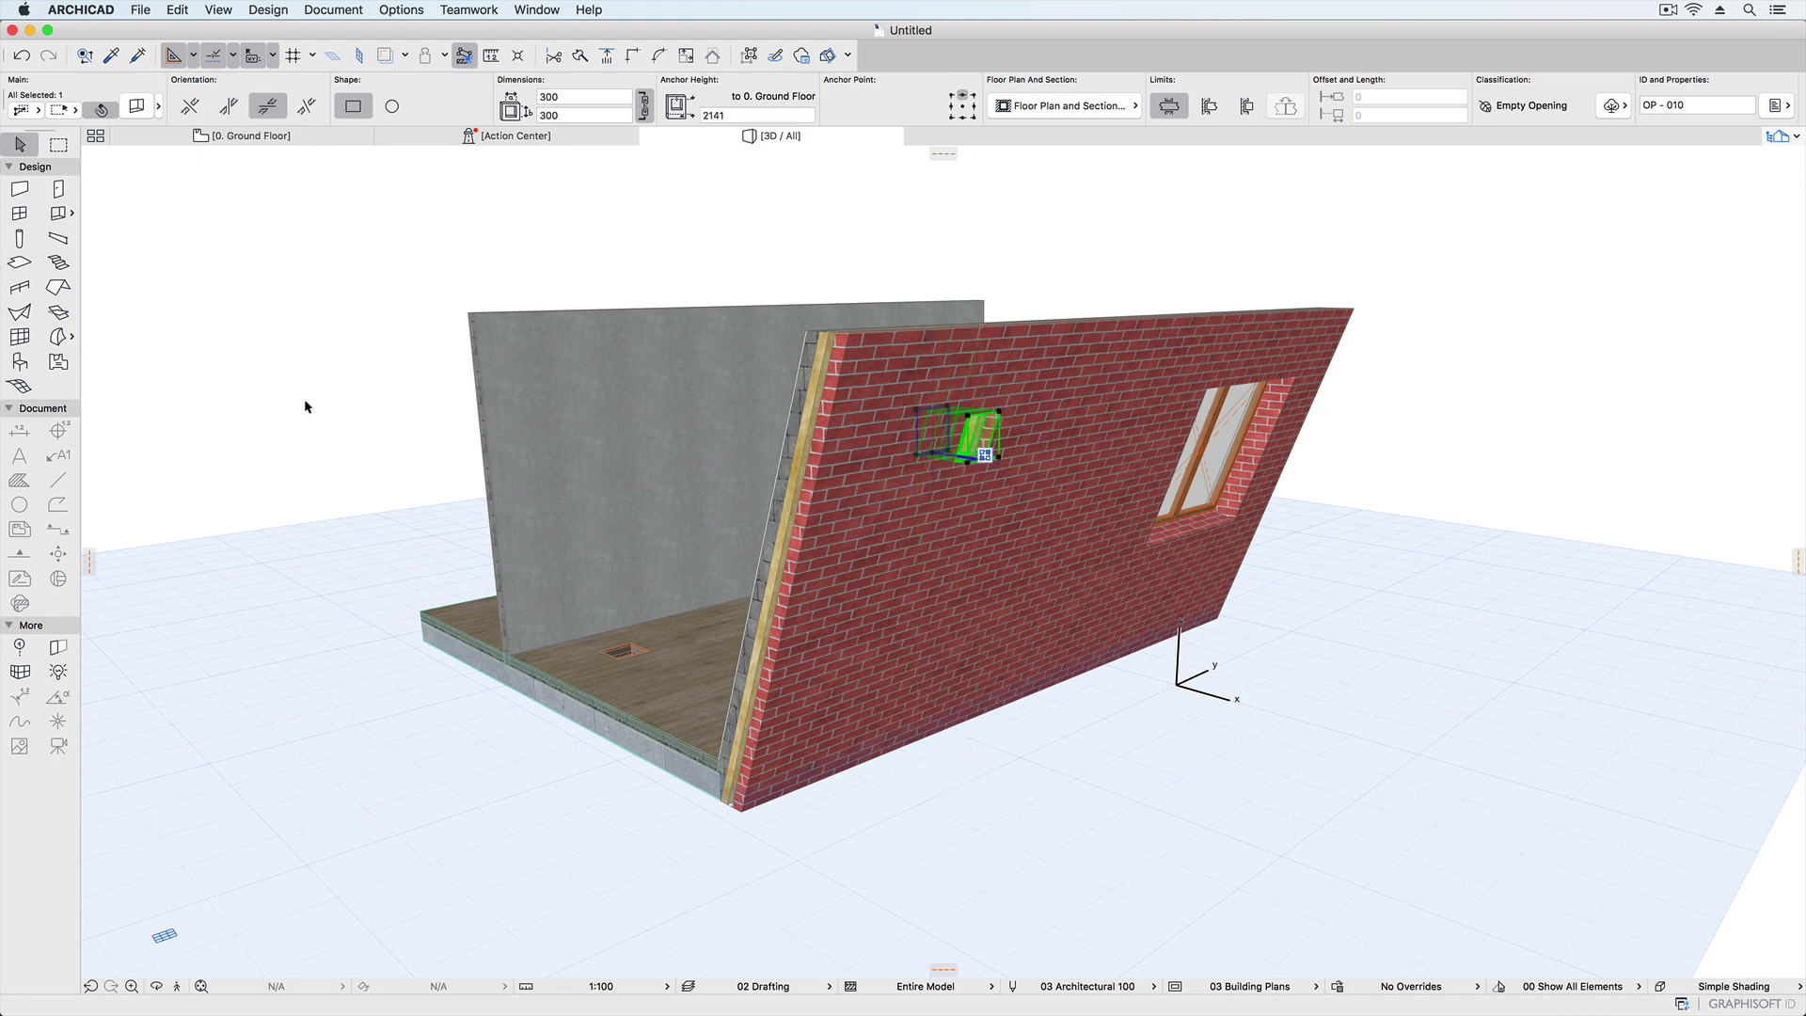
In the Ground Floor plan, review the settings of the brick wall's opening and the symbol types available for its cut symbol.
left_click(179, 136)
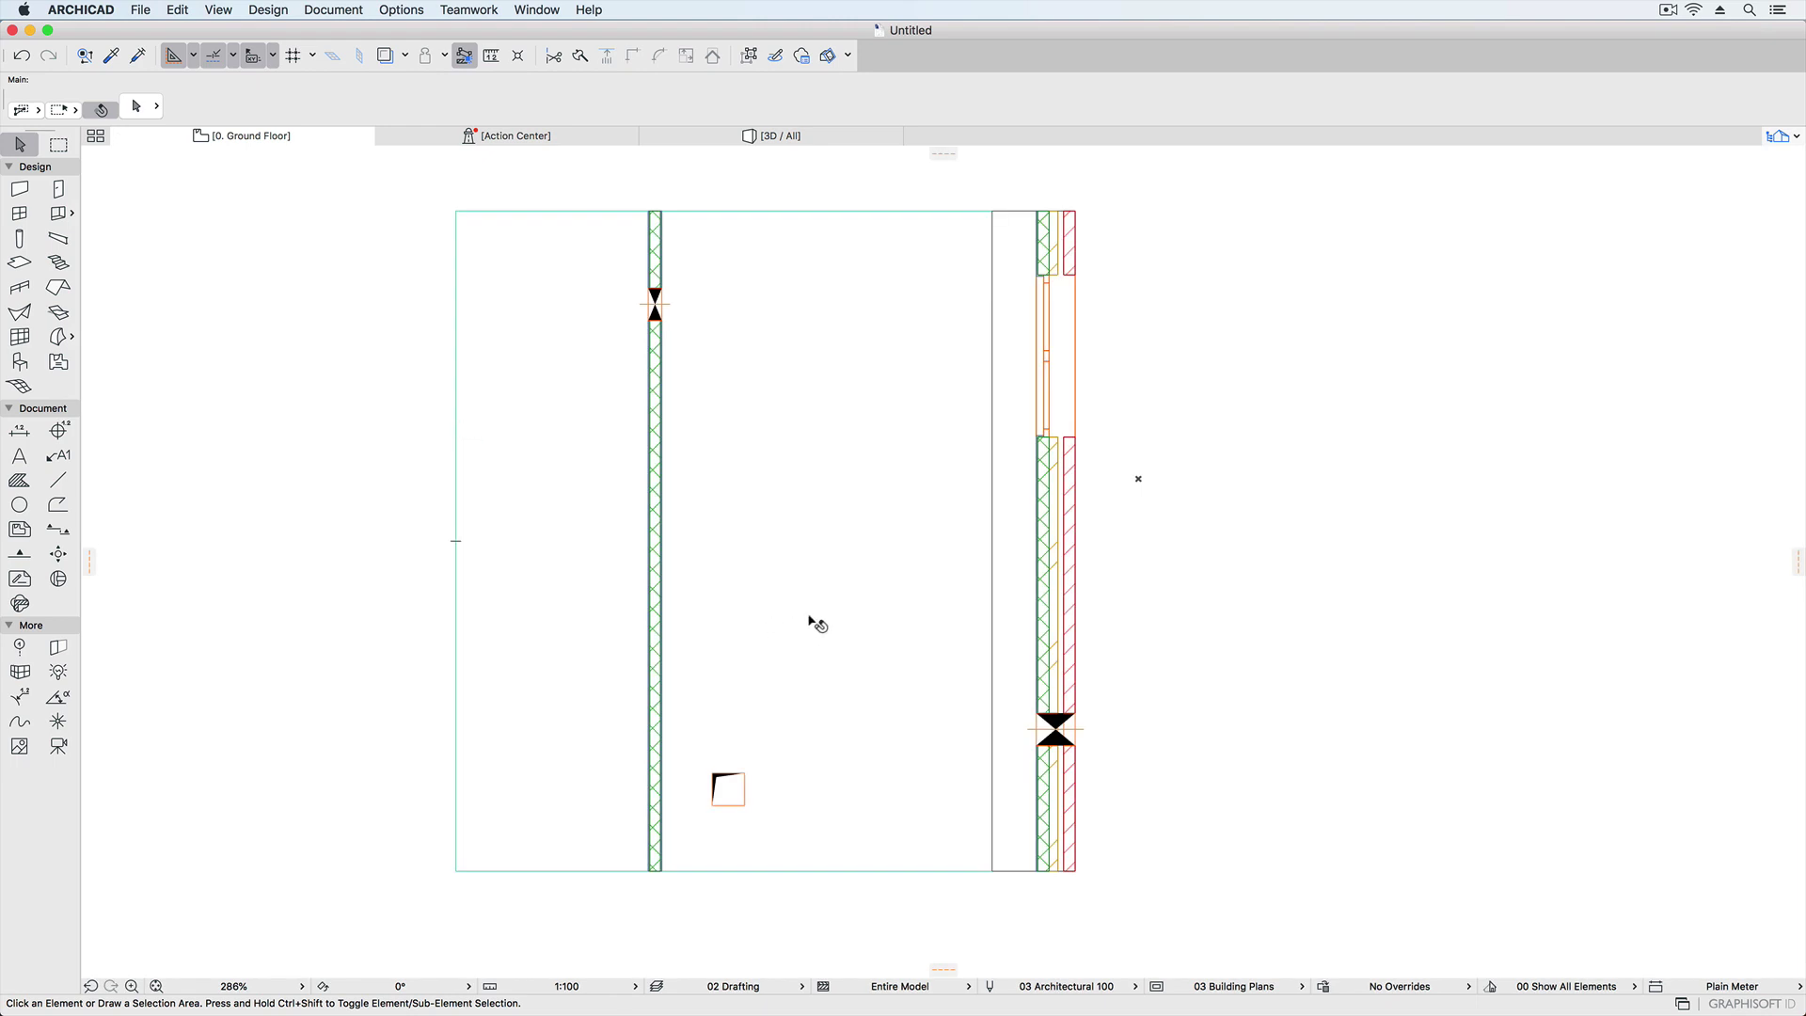
left_click(1078, 720)
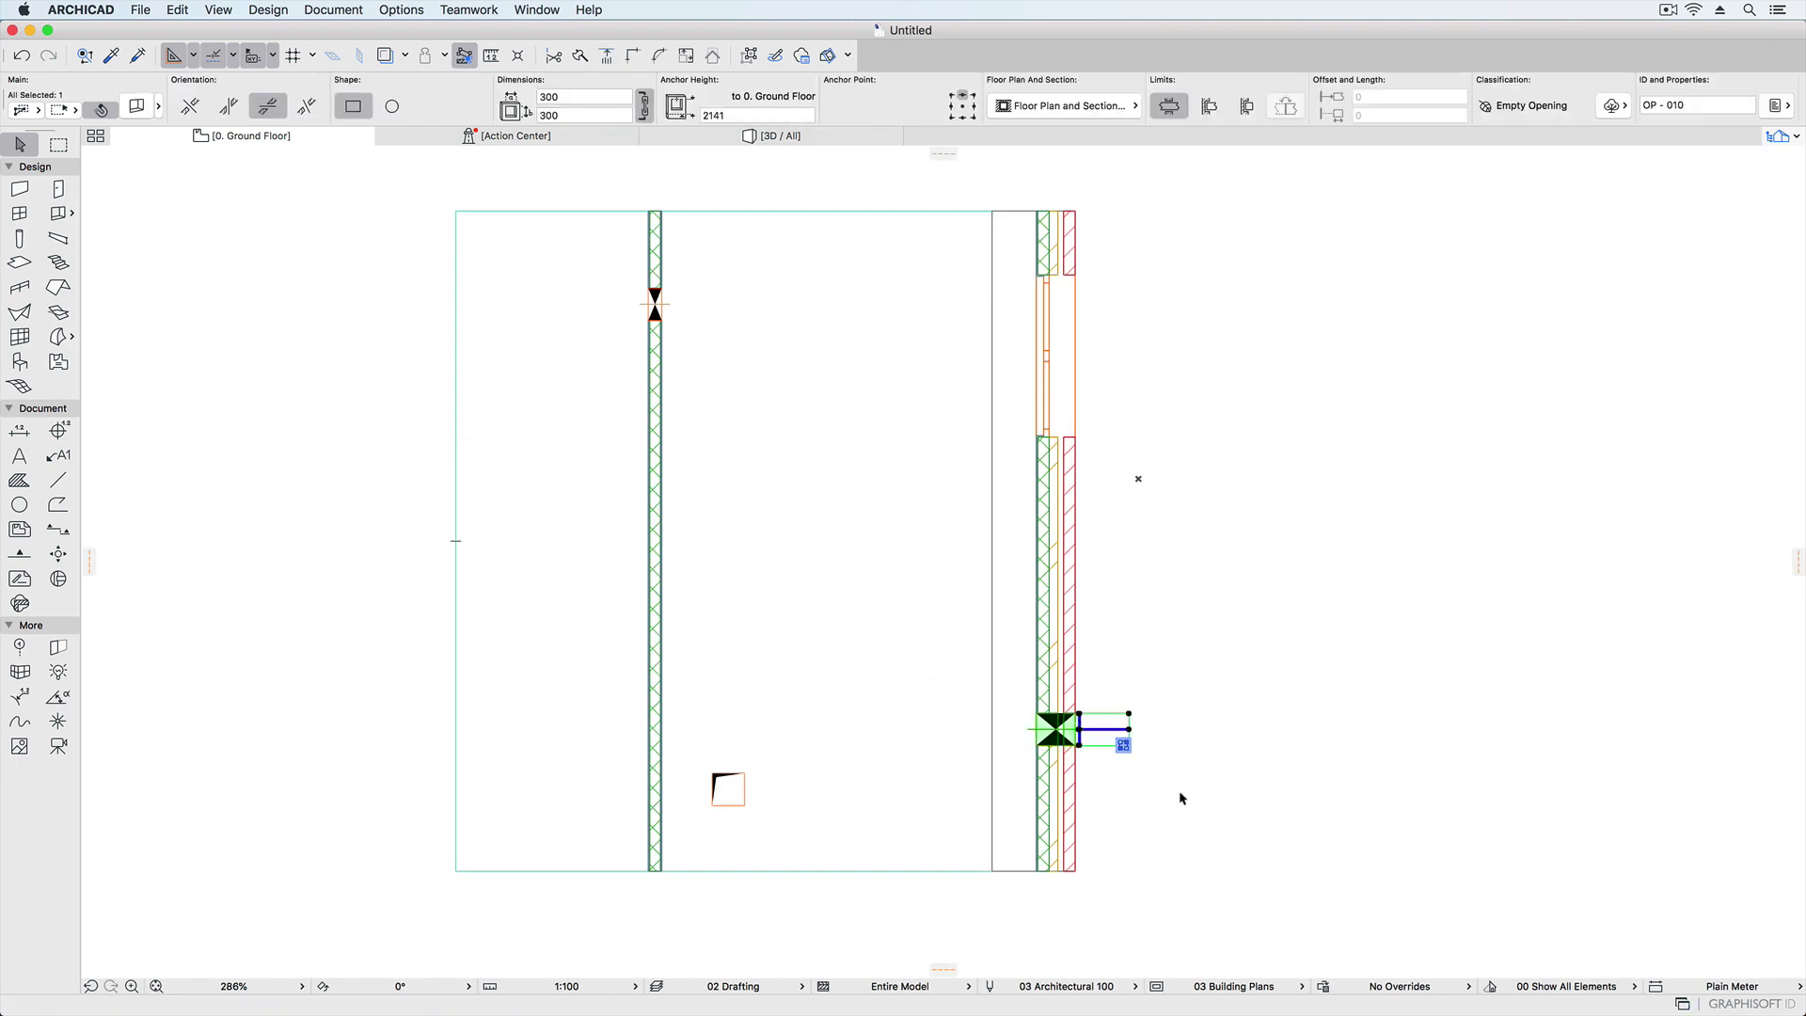
left_click(136, 107)
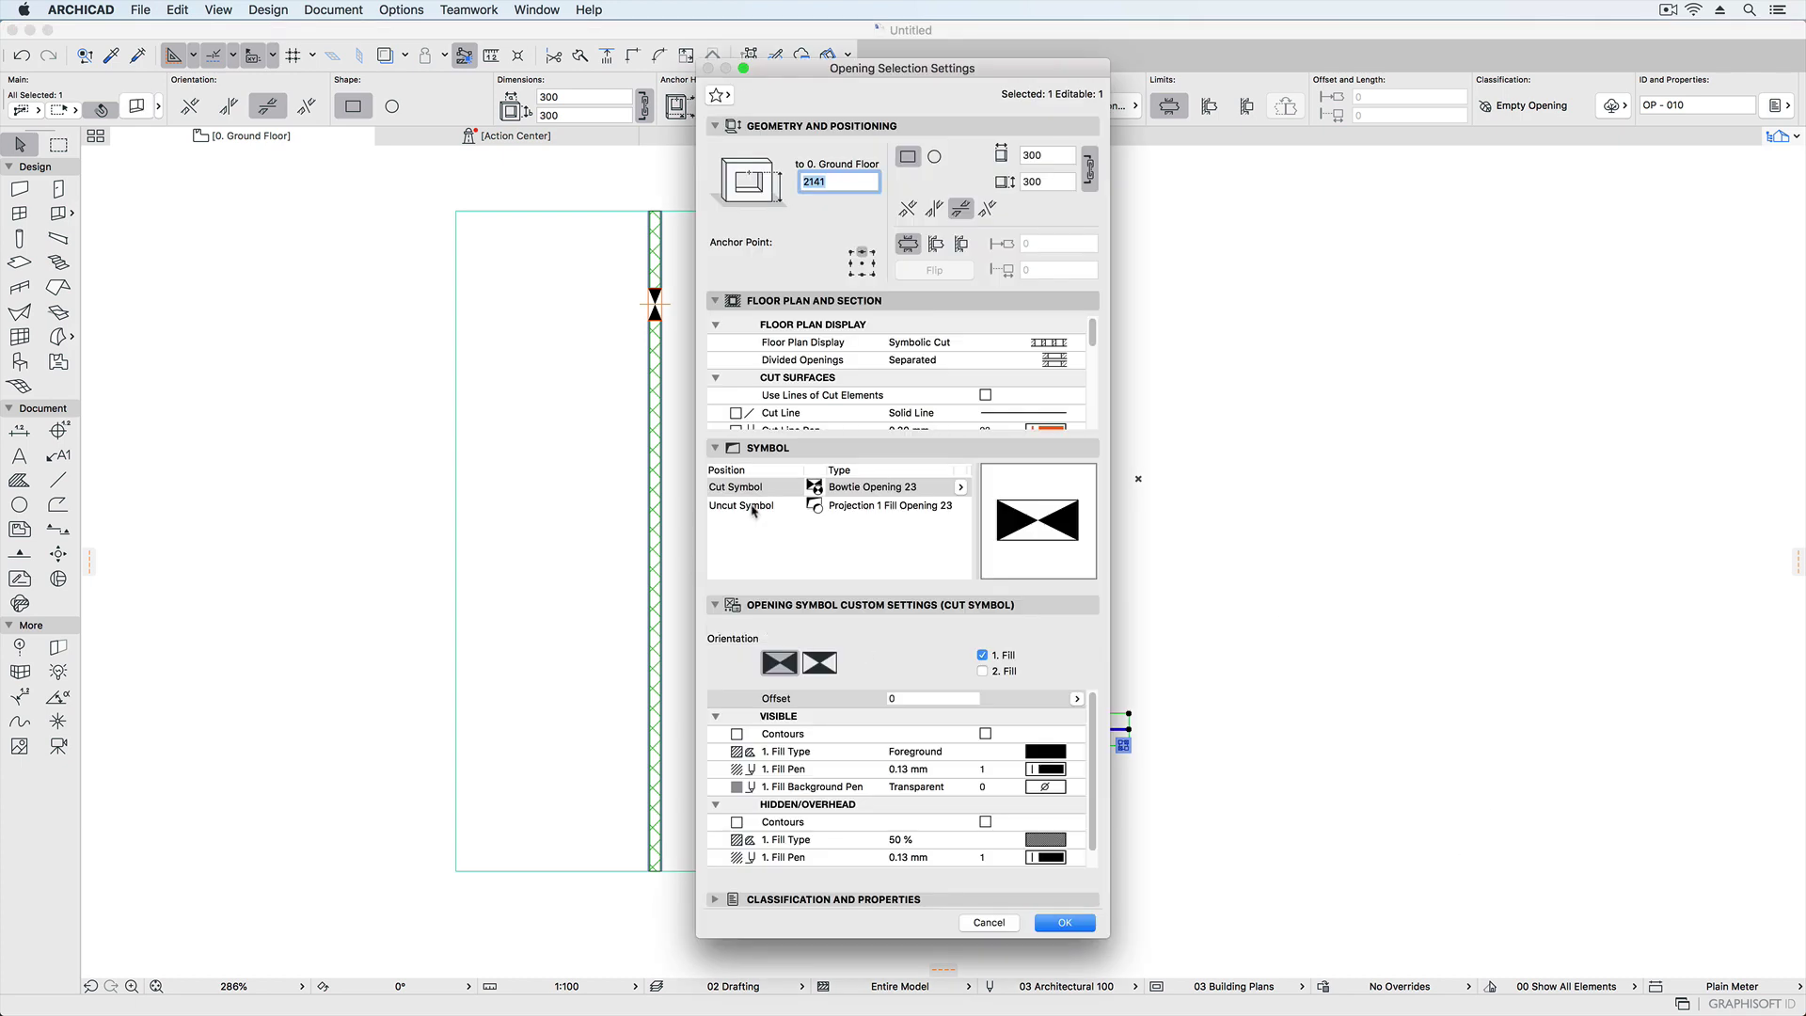
left_click(961, 487)
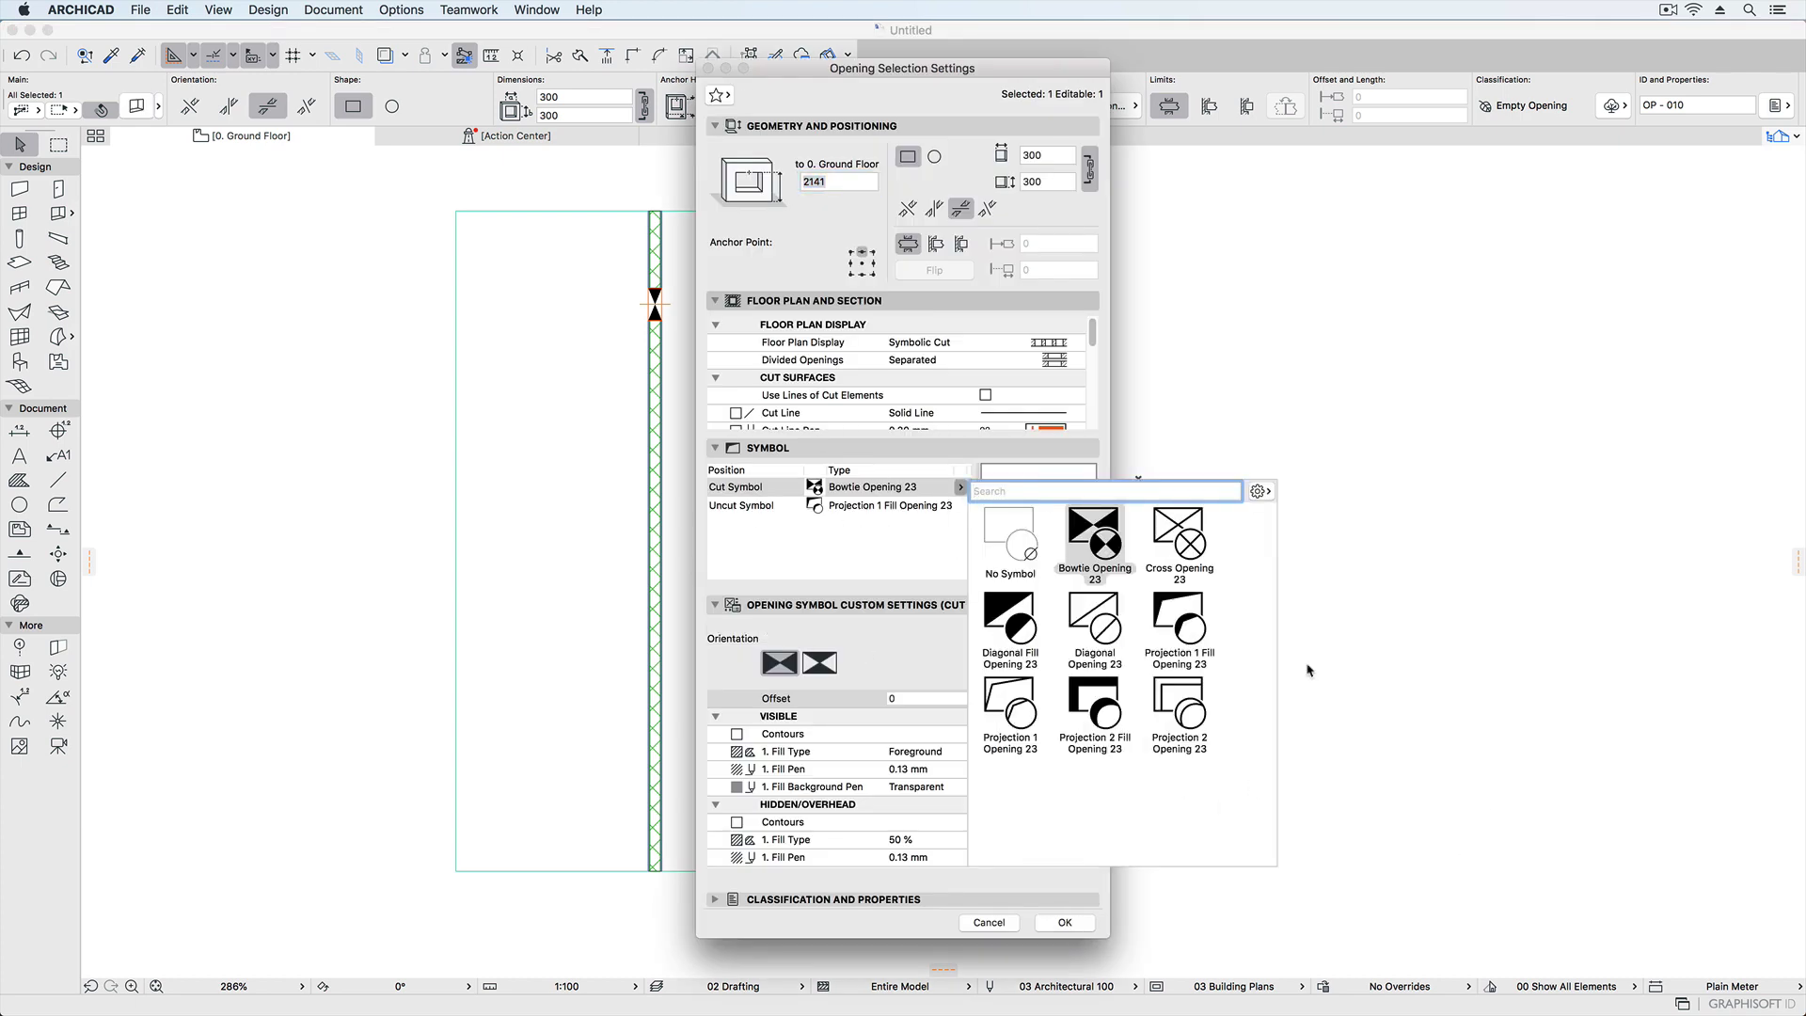
left_click(1052, 929)
left_click(1059, 925)
In the 3D view, link the brick wall's opening to the concrete wall so that it cuts both walls.
left_click(781, 136)
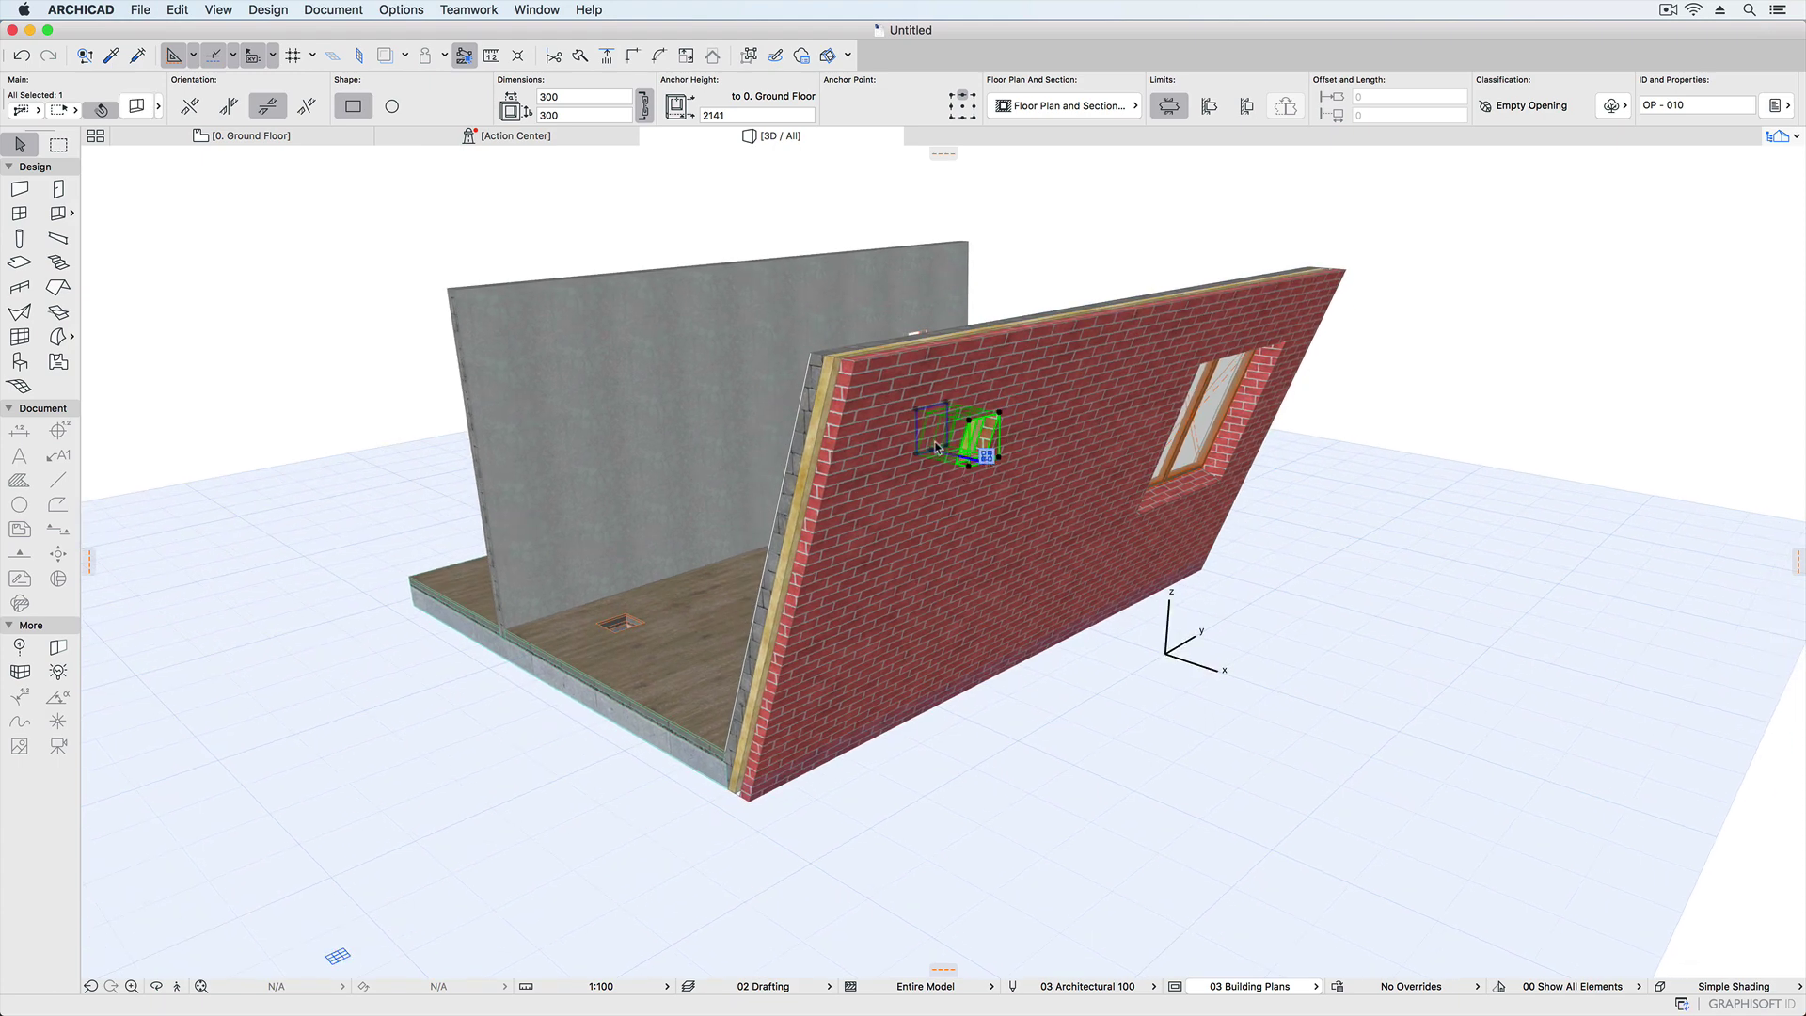
mouse_move(986, 459)
left_click(1084, 472)
left_click(585, 415)
middle_click_drag(331, 645, 1201, 645, "shift")
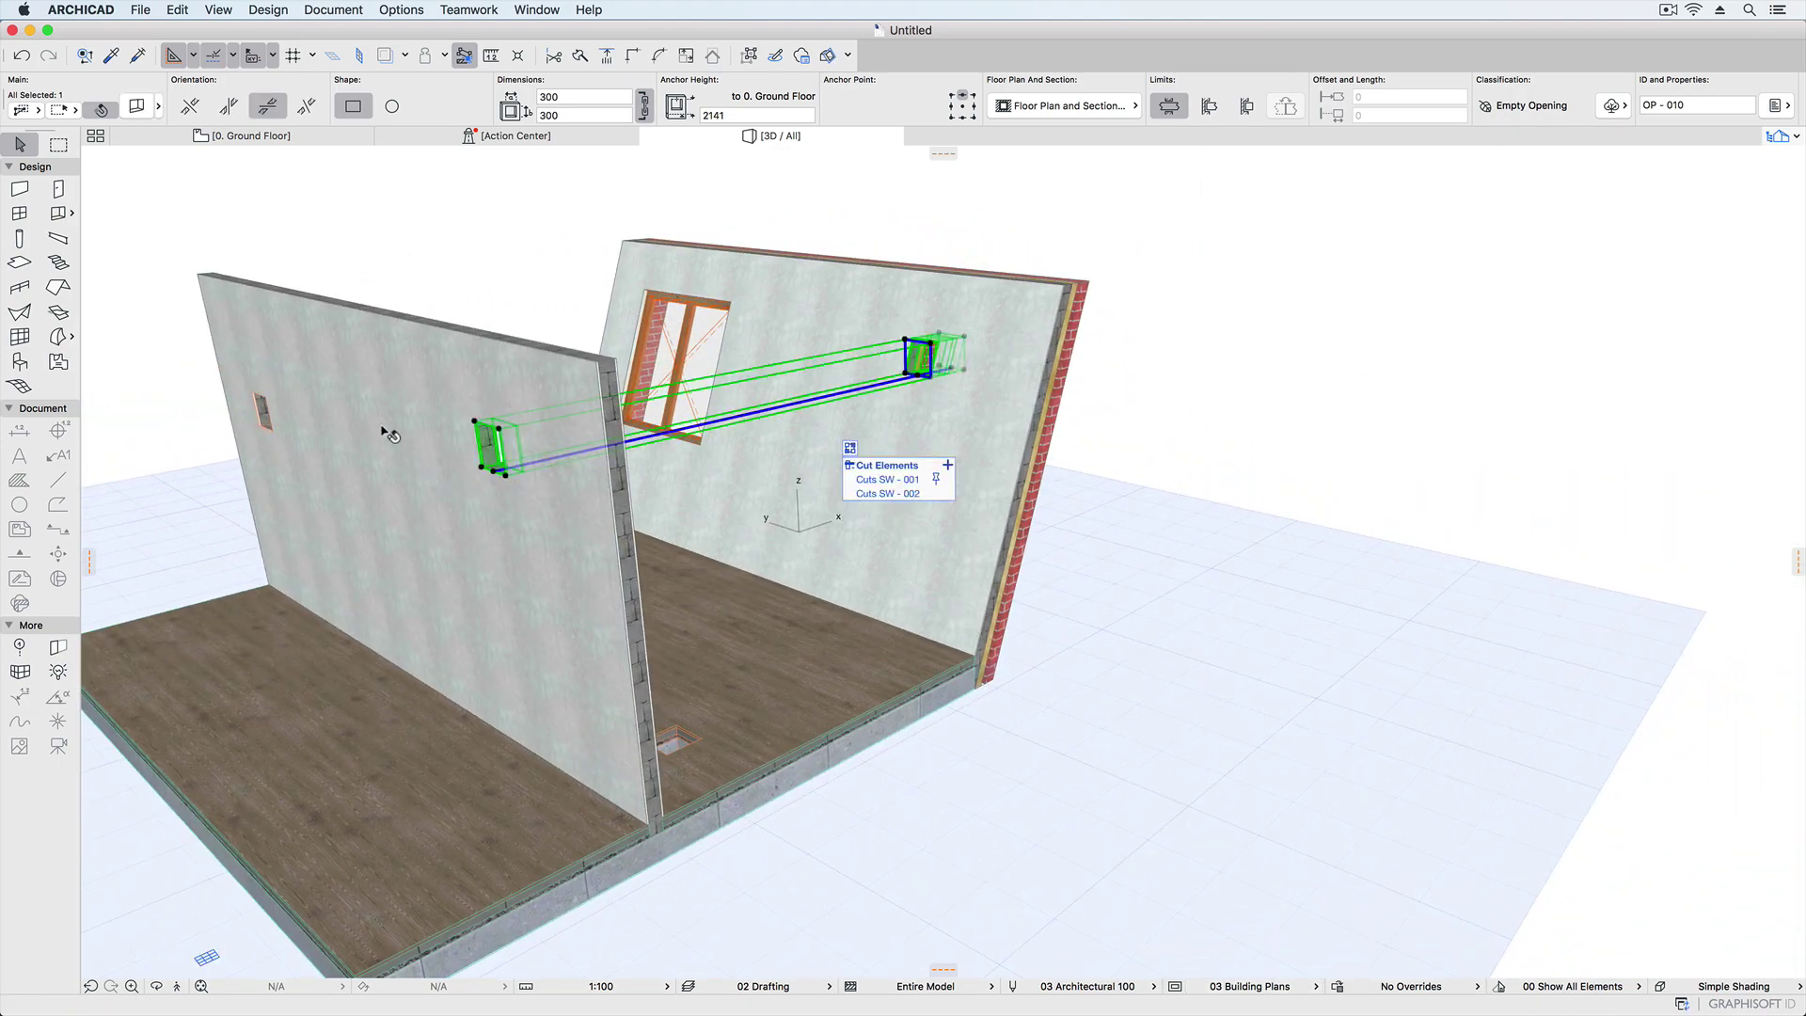
key("Escape")
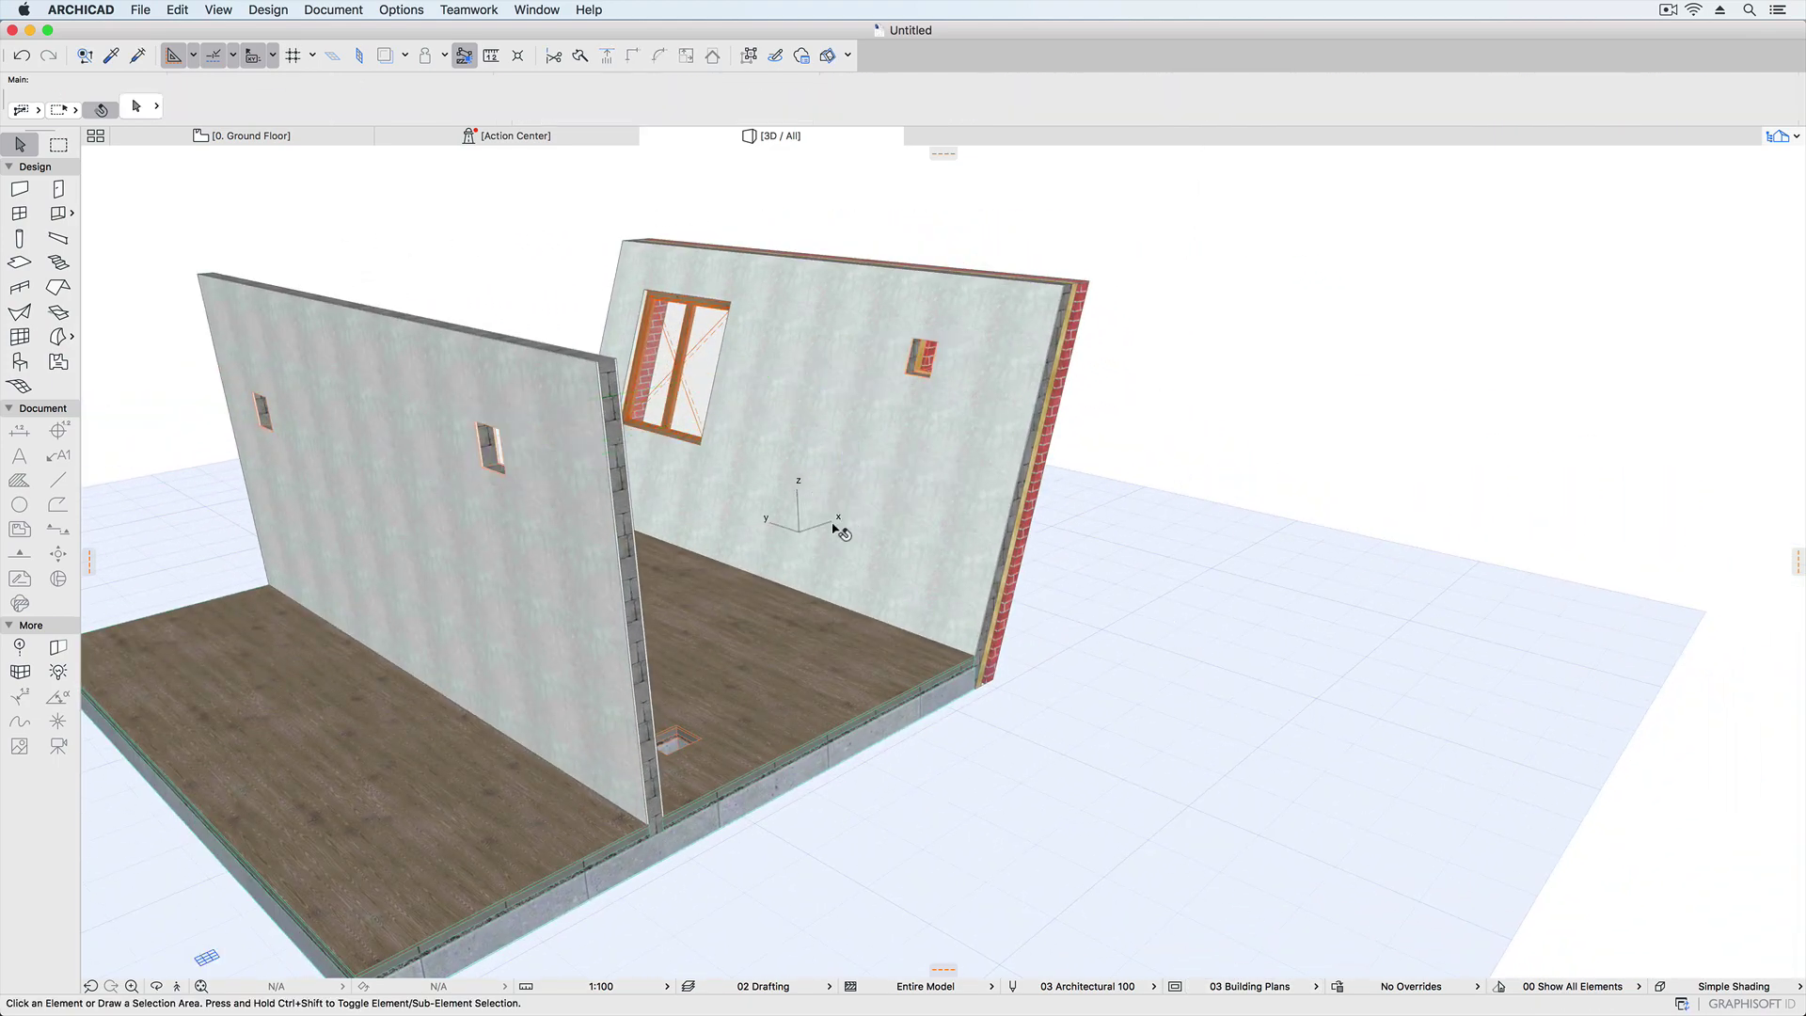
Draw a rectangular Morph low on the concrete wall's inner face and extrude it through the slanted brick wall.
middle_click_drag(948, 595, 810, 619, "shift")
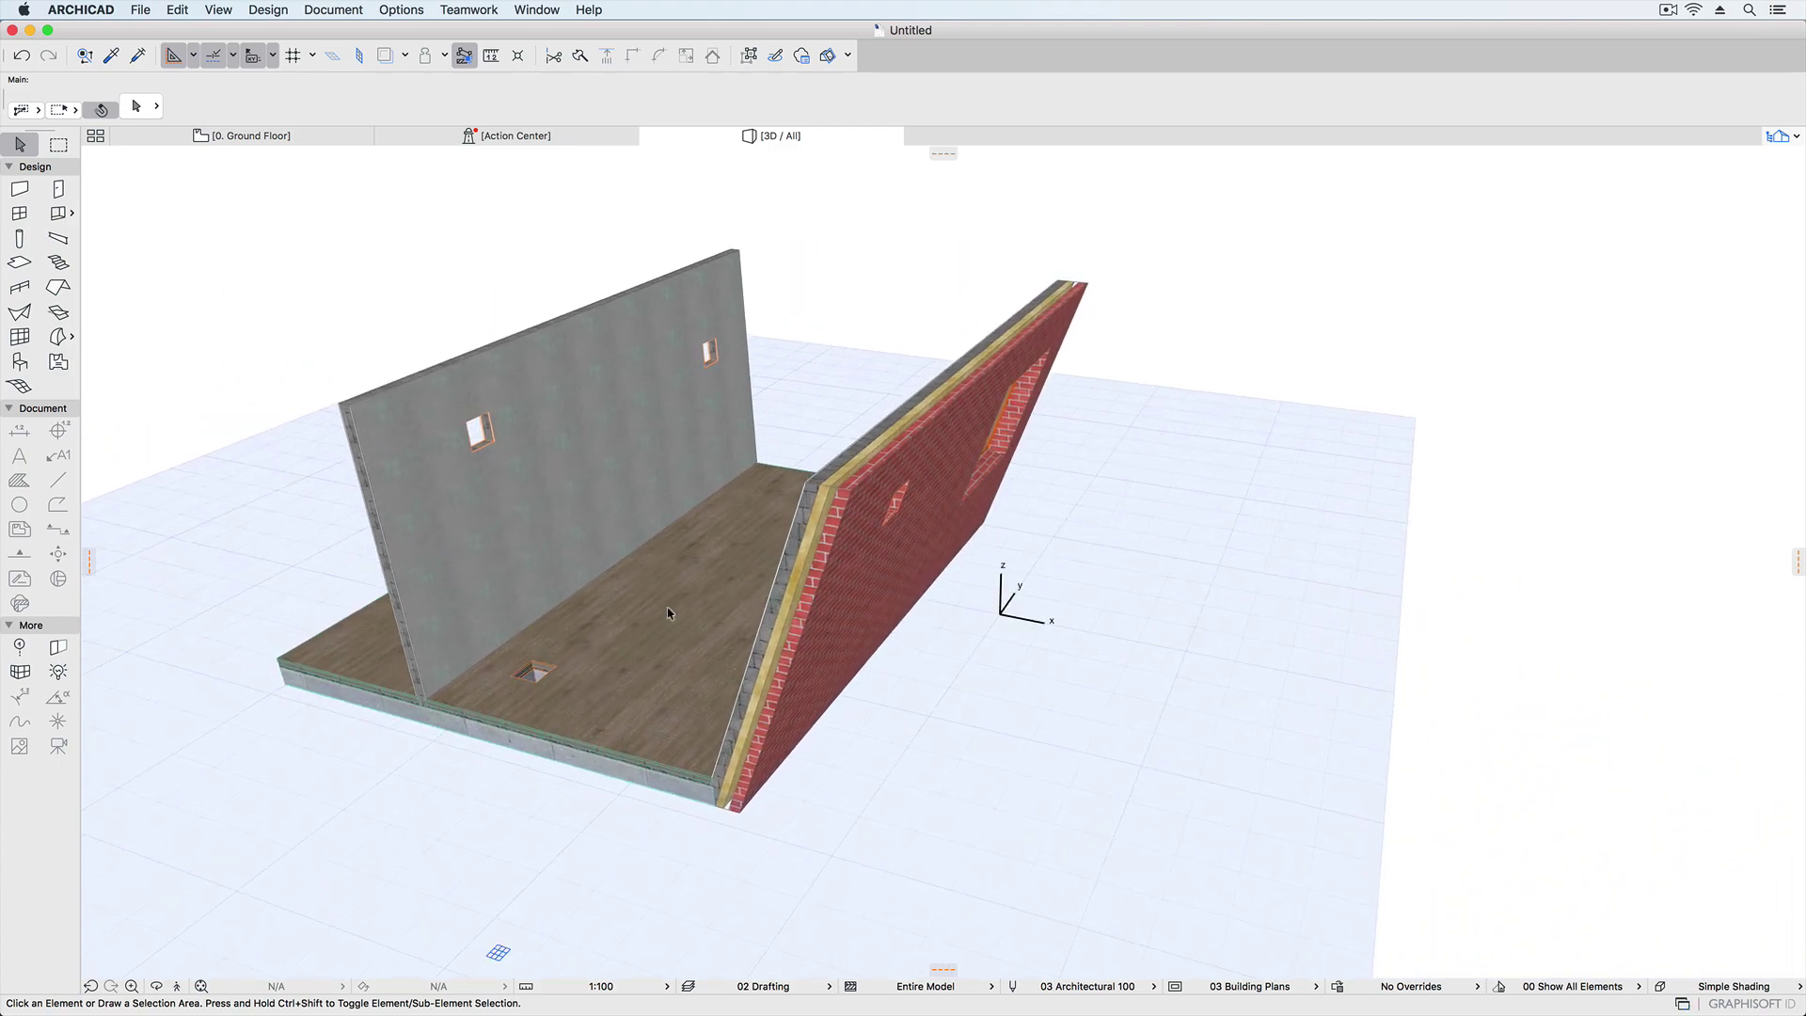
left_click(67, 342)
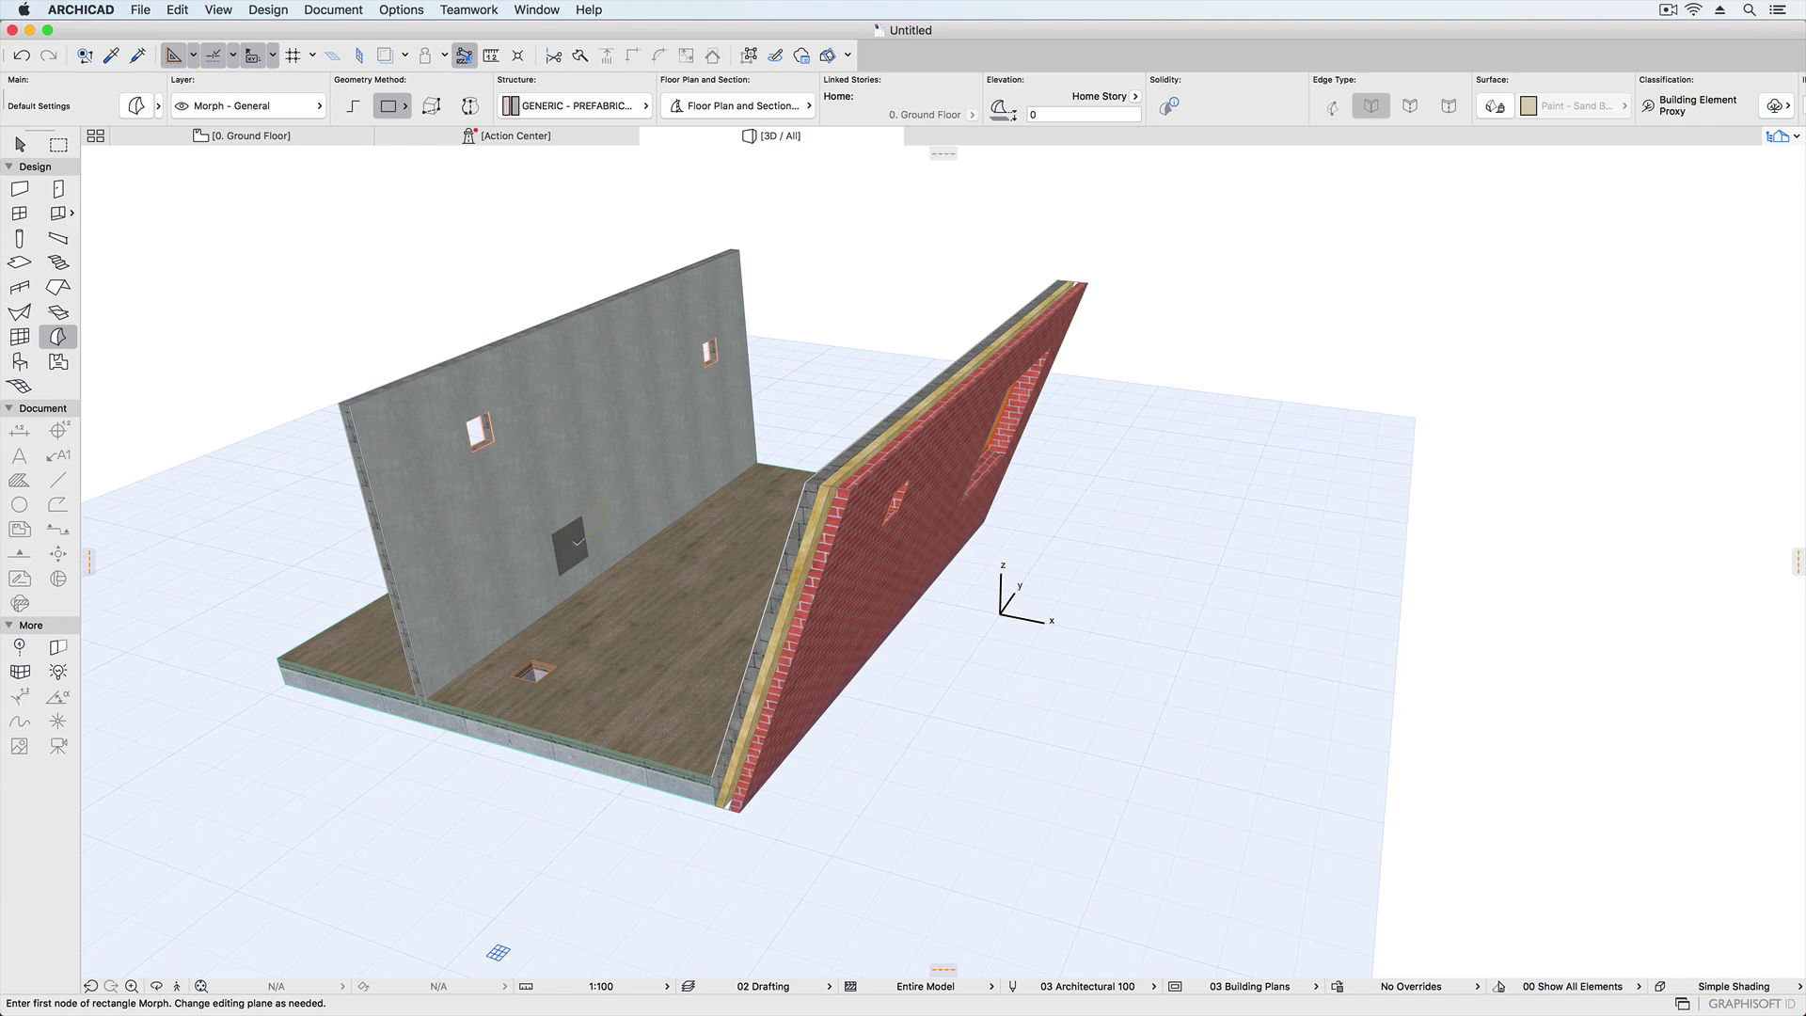
left_click(571, 545)
left_click(590, 530)
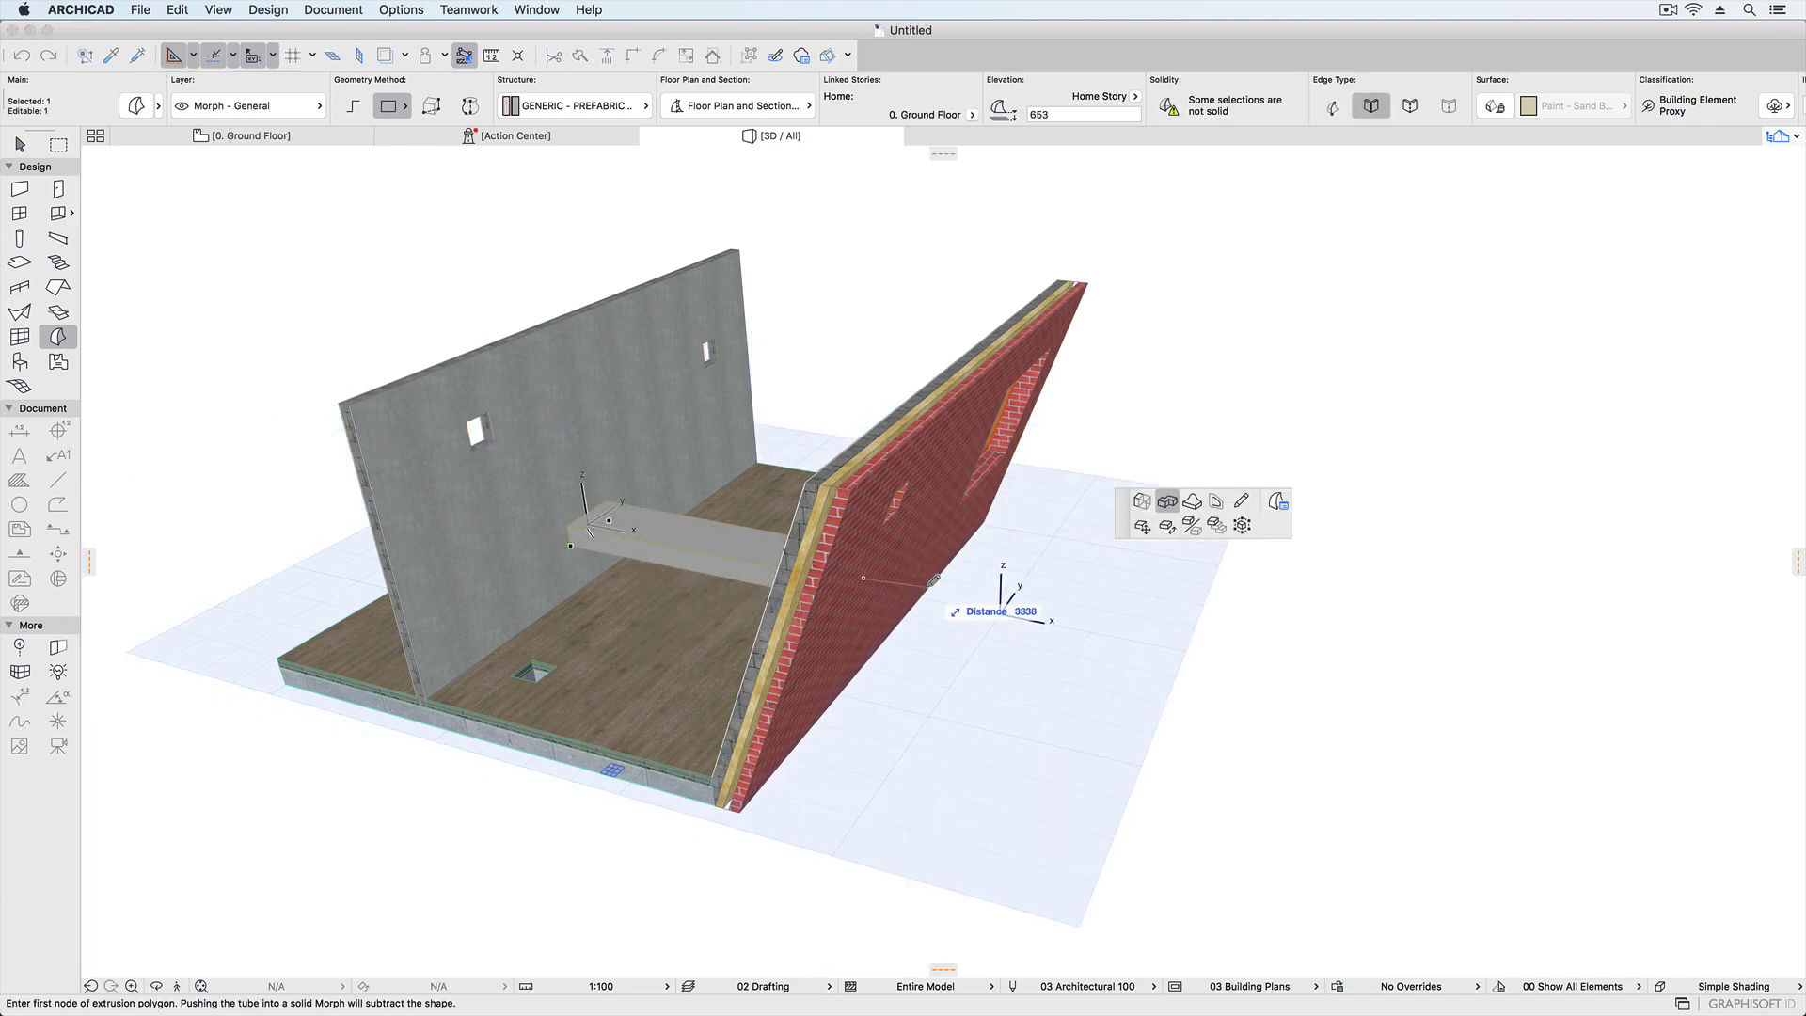
left_click(985, 594)
middle_click_drag(985, 595, 666, 623, "shift")
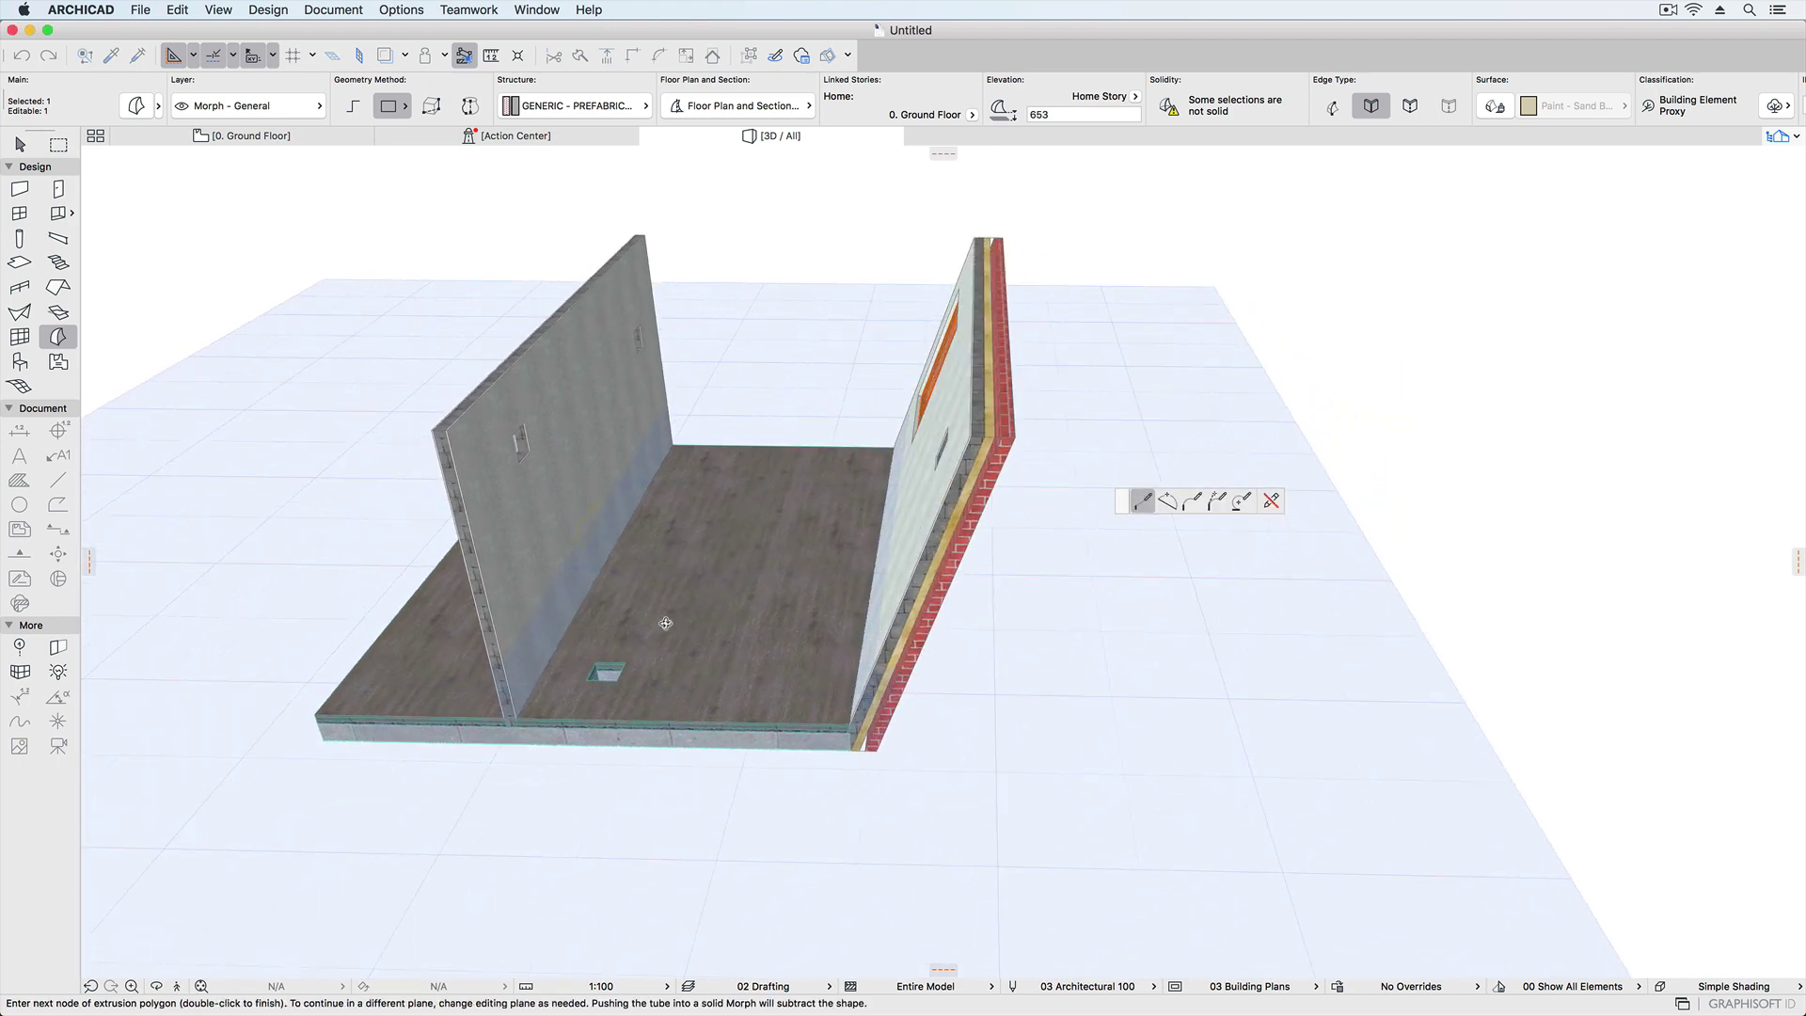
double_click(1014, 536)
Extend the Morph's end face through the concrete wall so that it protrudes on the far side.
middle_click_drag(359, 681, 715, 649, "shift")
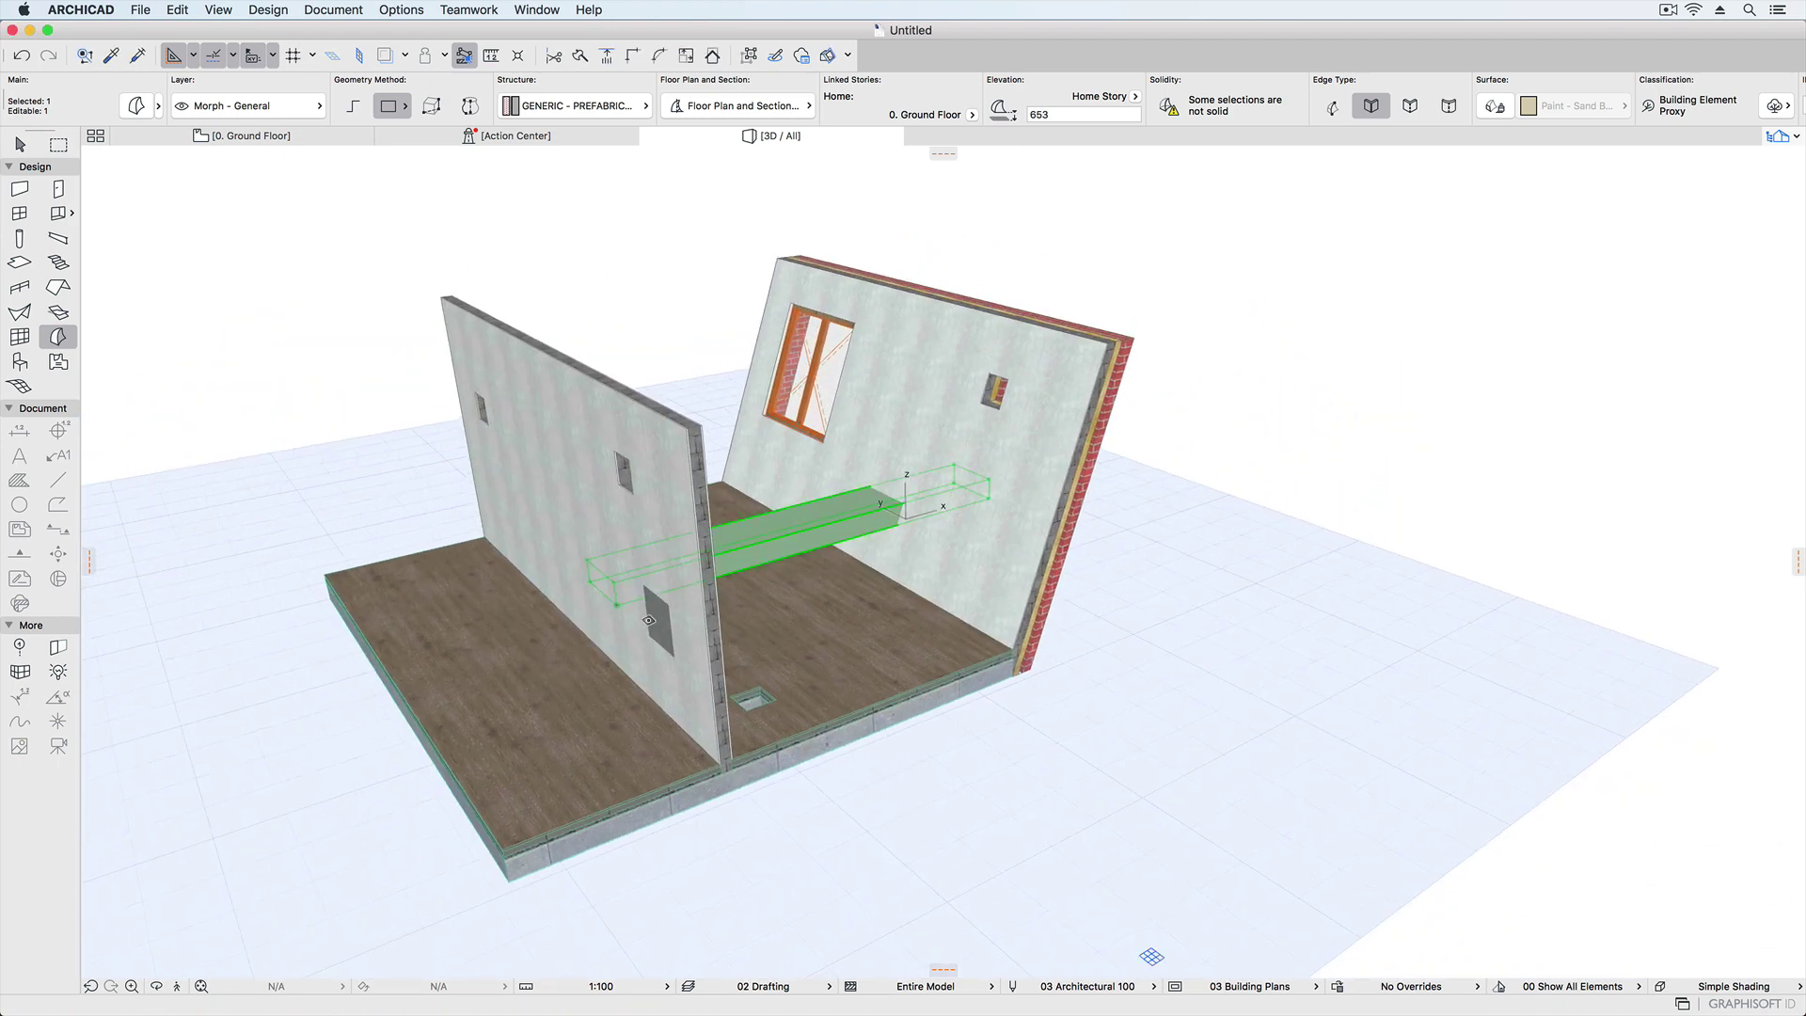
left_click(607, 589)
left_click(550, 607)
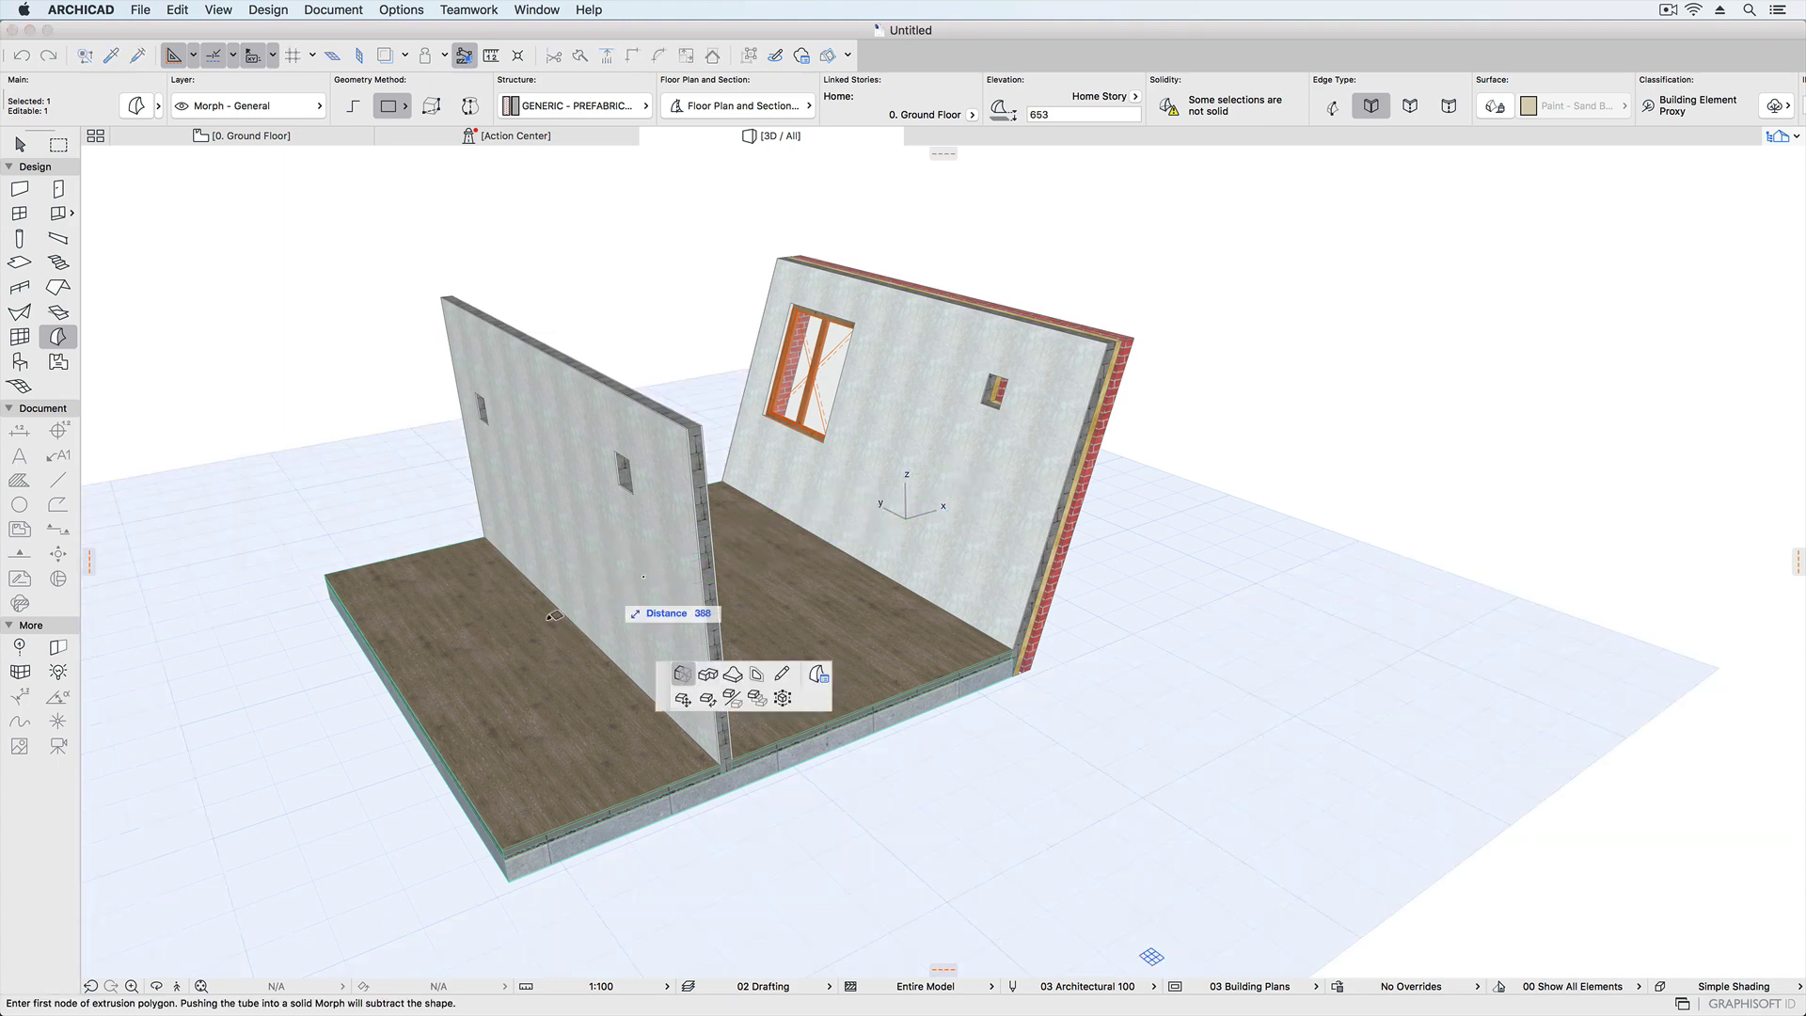
middle_click_drag(1213, 725, 922, 640, "shift")
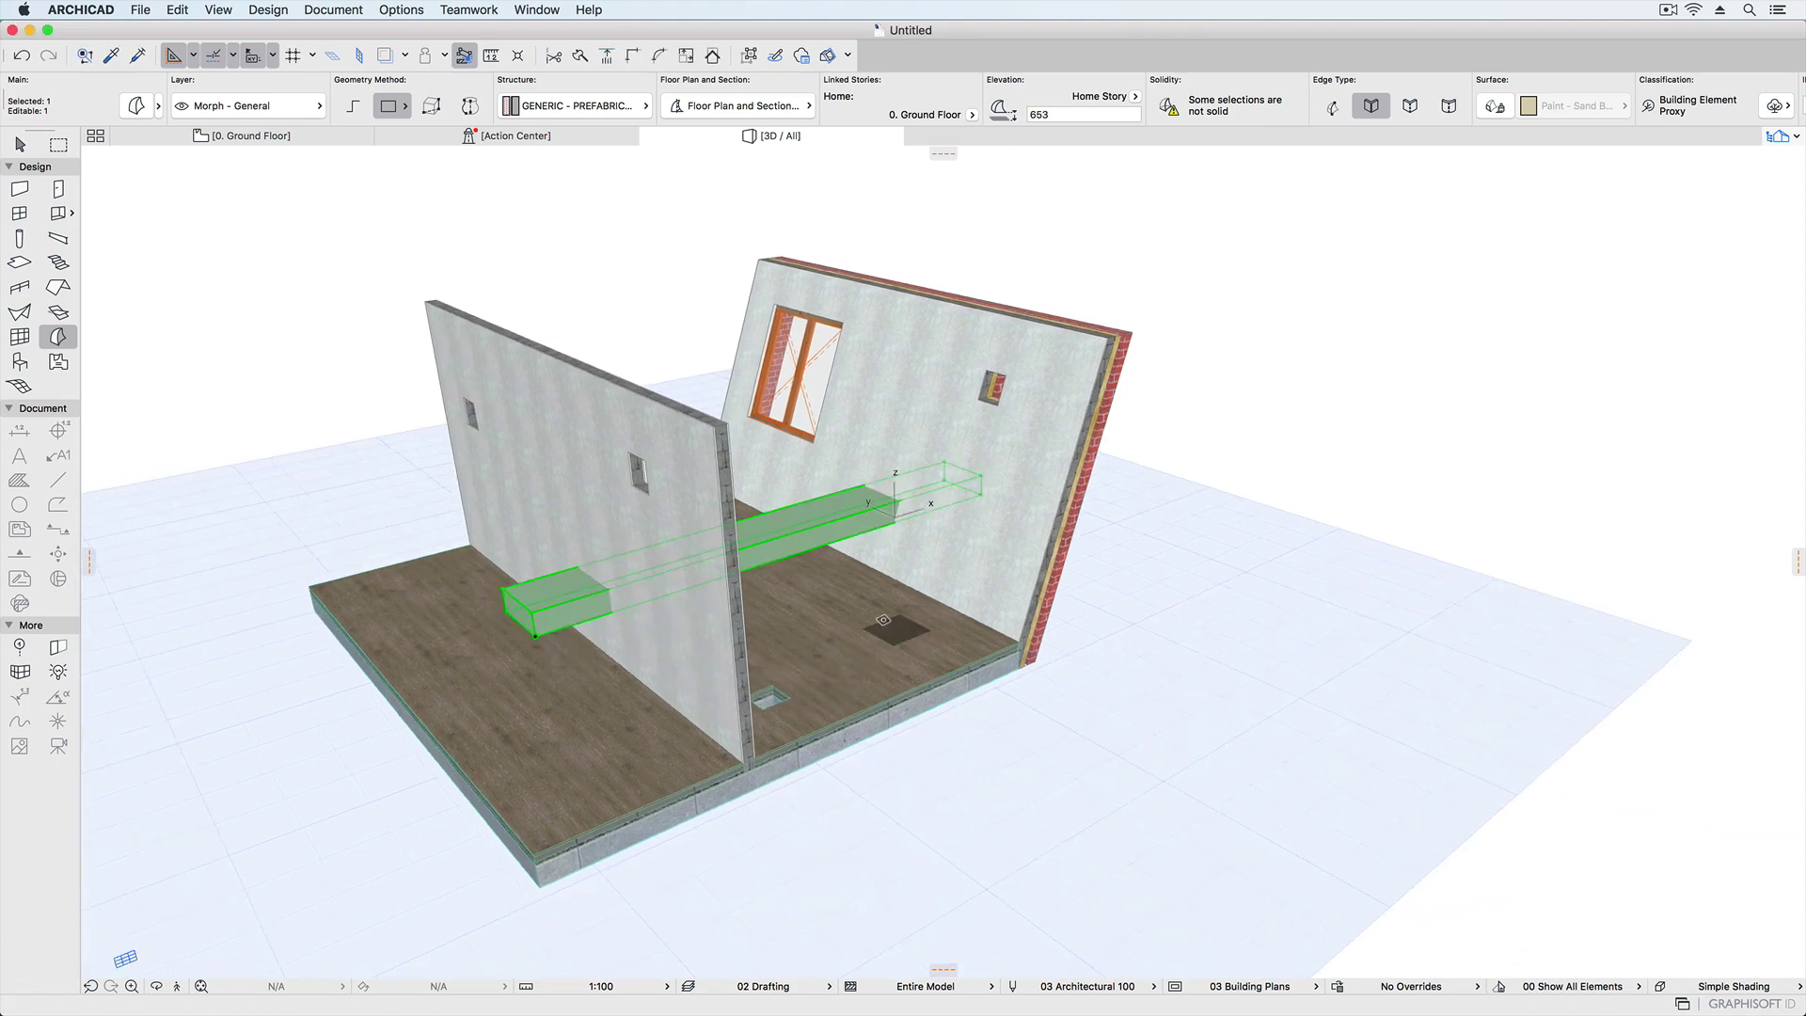
Create openings in both walls from the selected Morph, following its own shape with 0 offset and keeping the original element.
right_click(788, 532)
left_click(1073, 766)
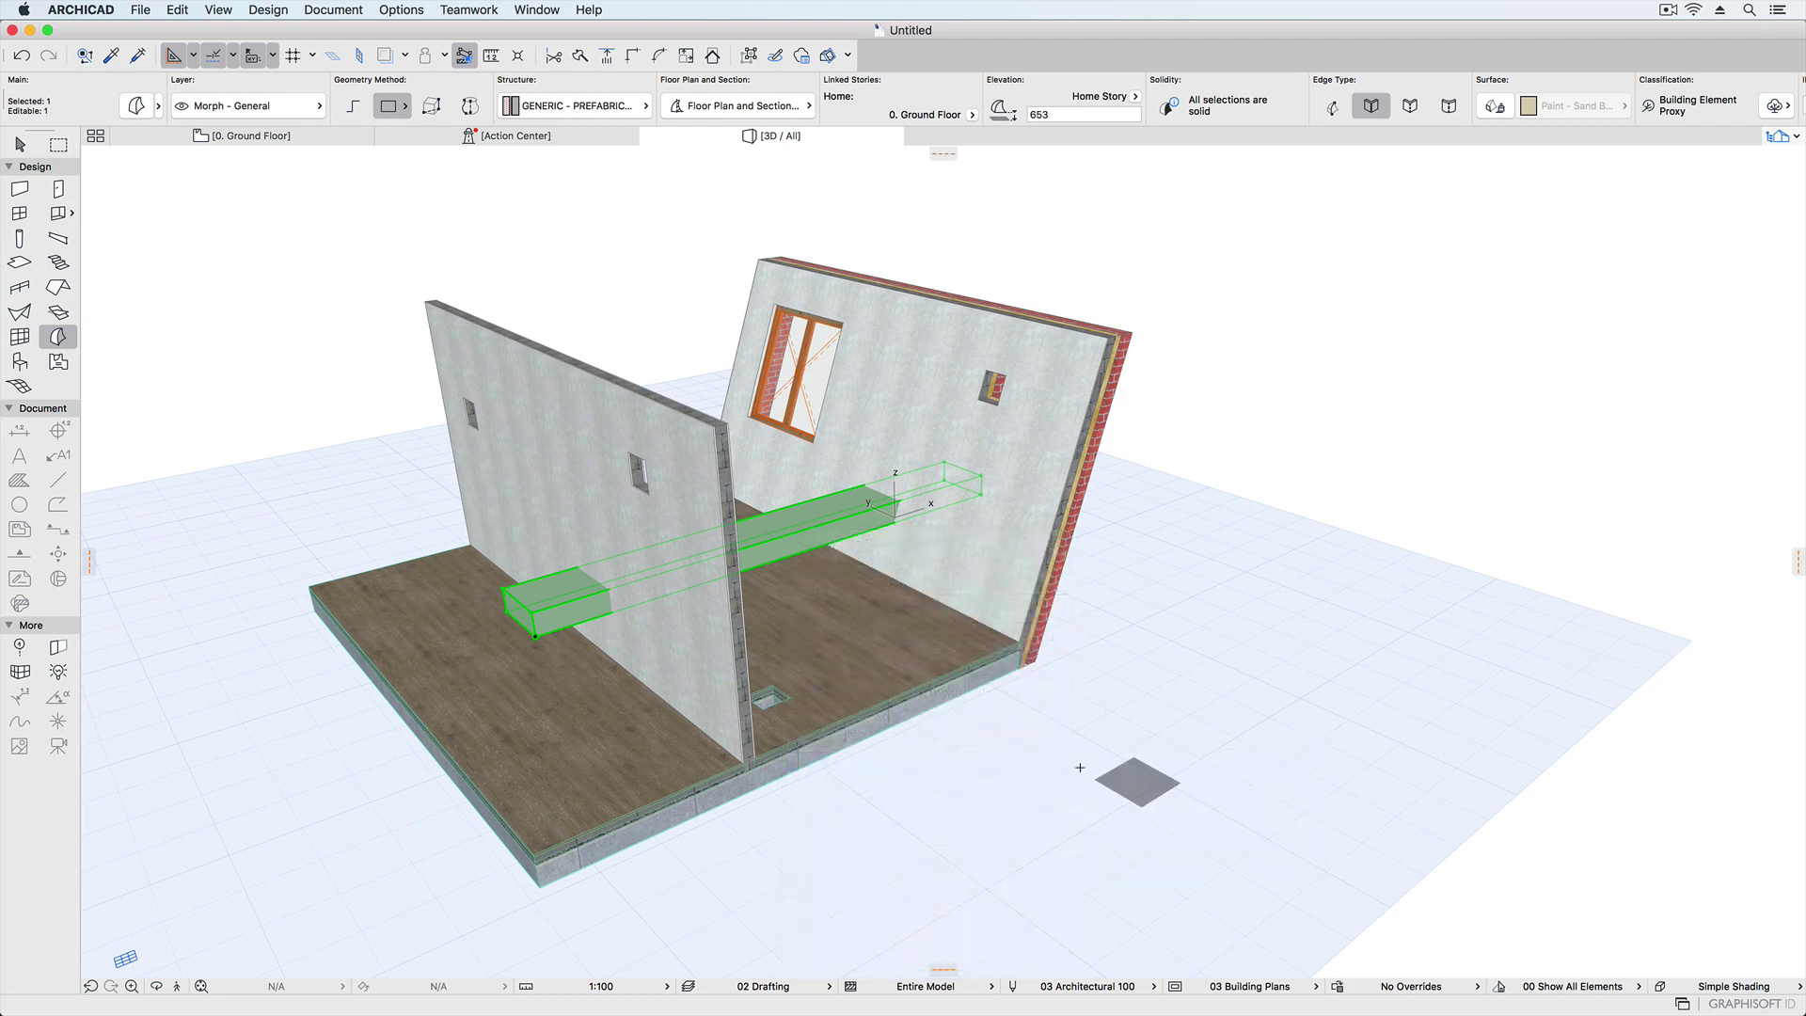
right_click(840, 507)
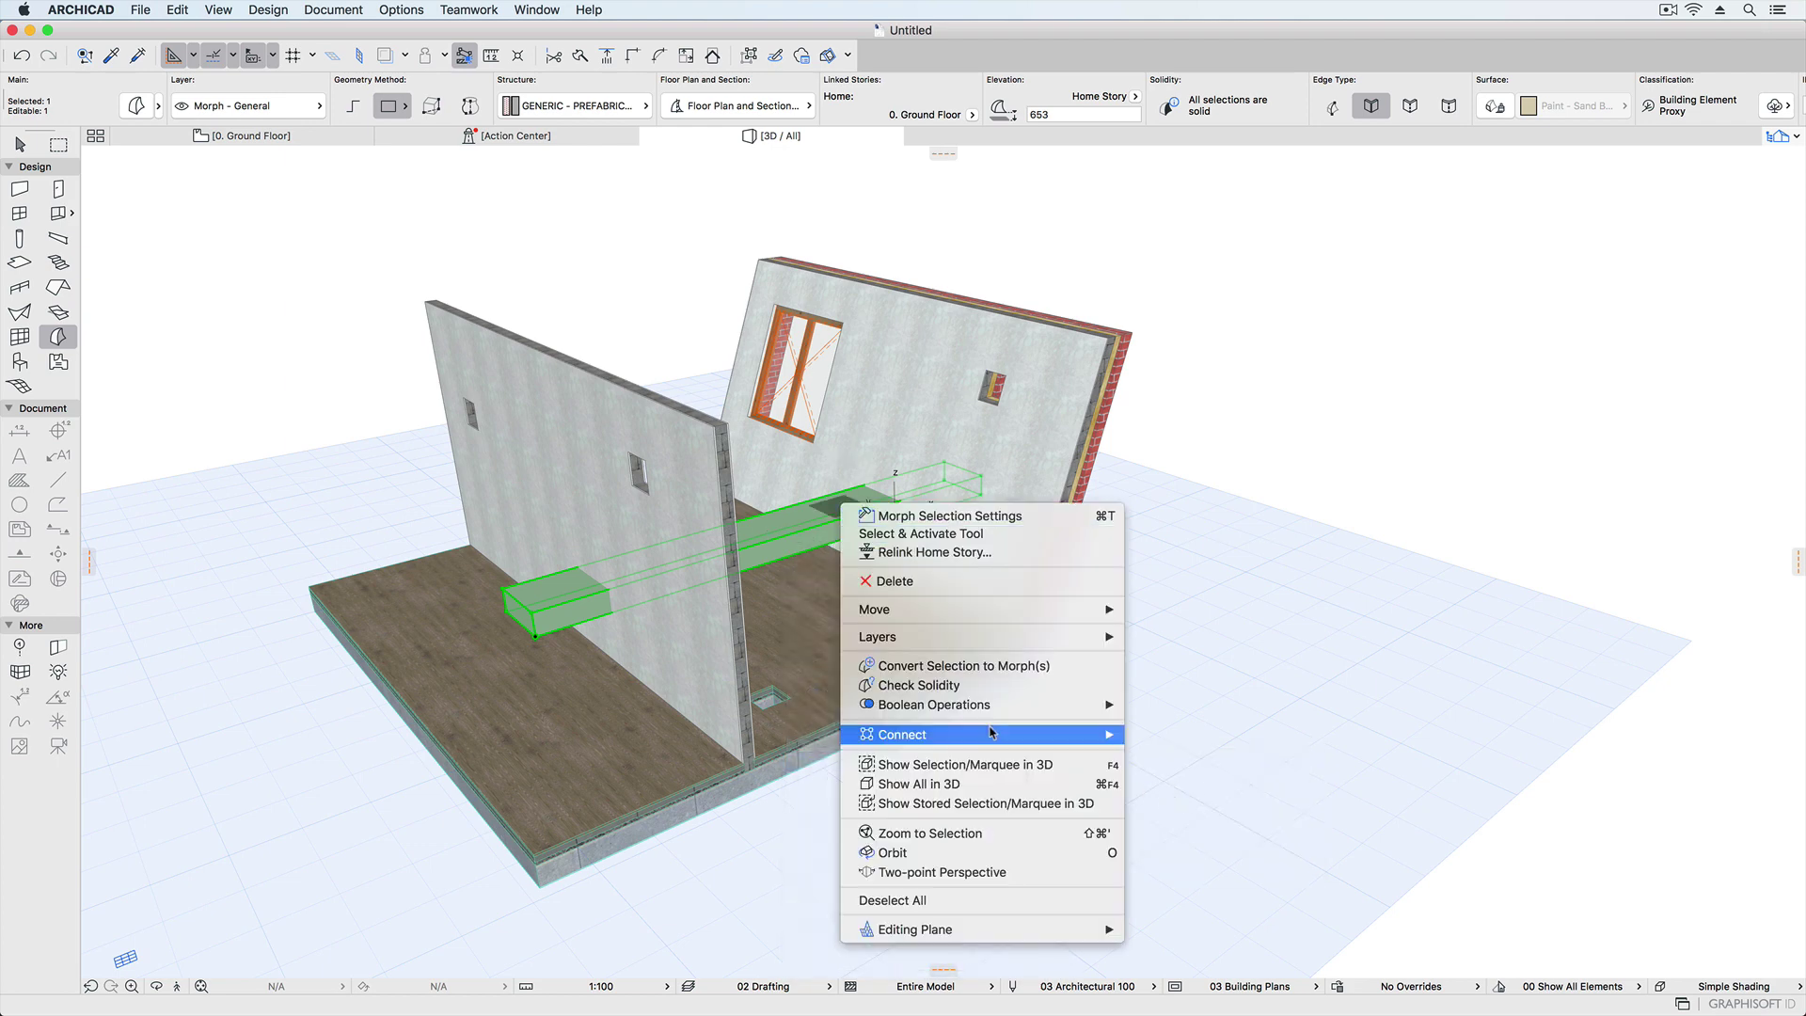
mouse_move(994, 733)
left_click(1223, 805)
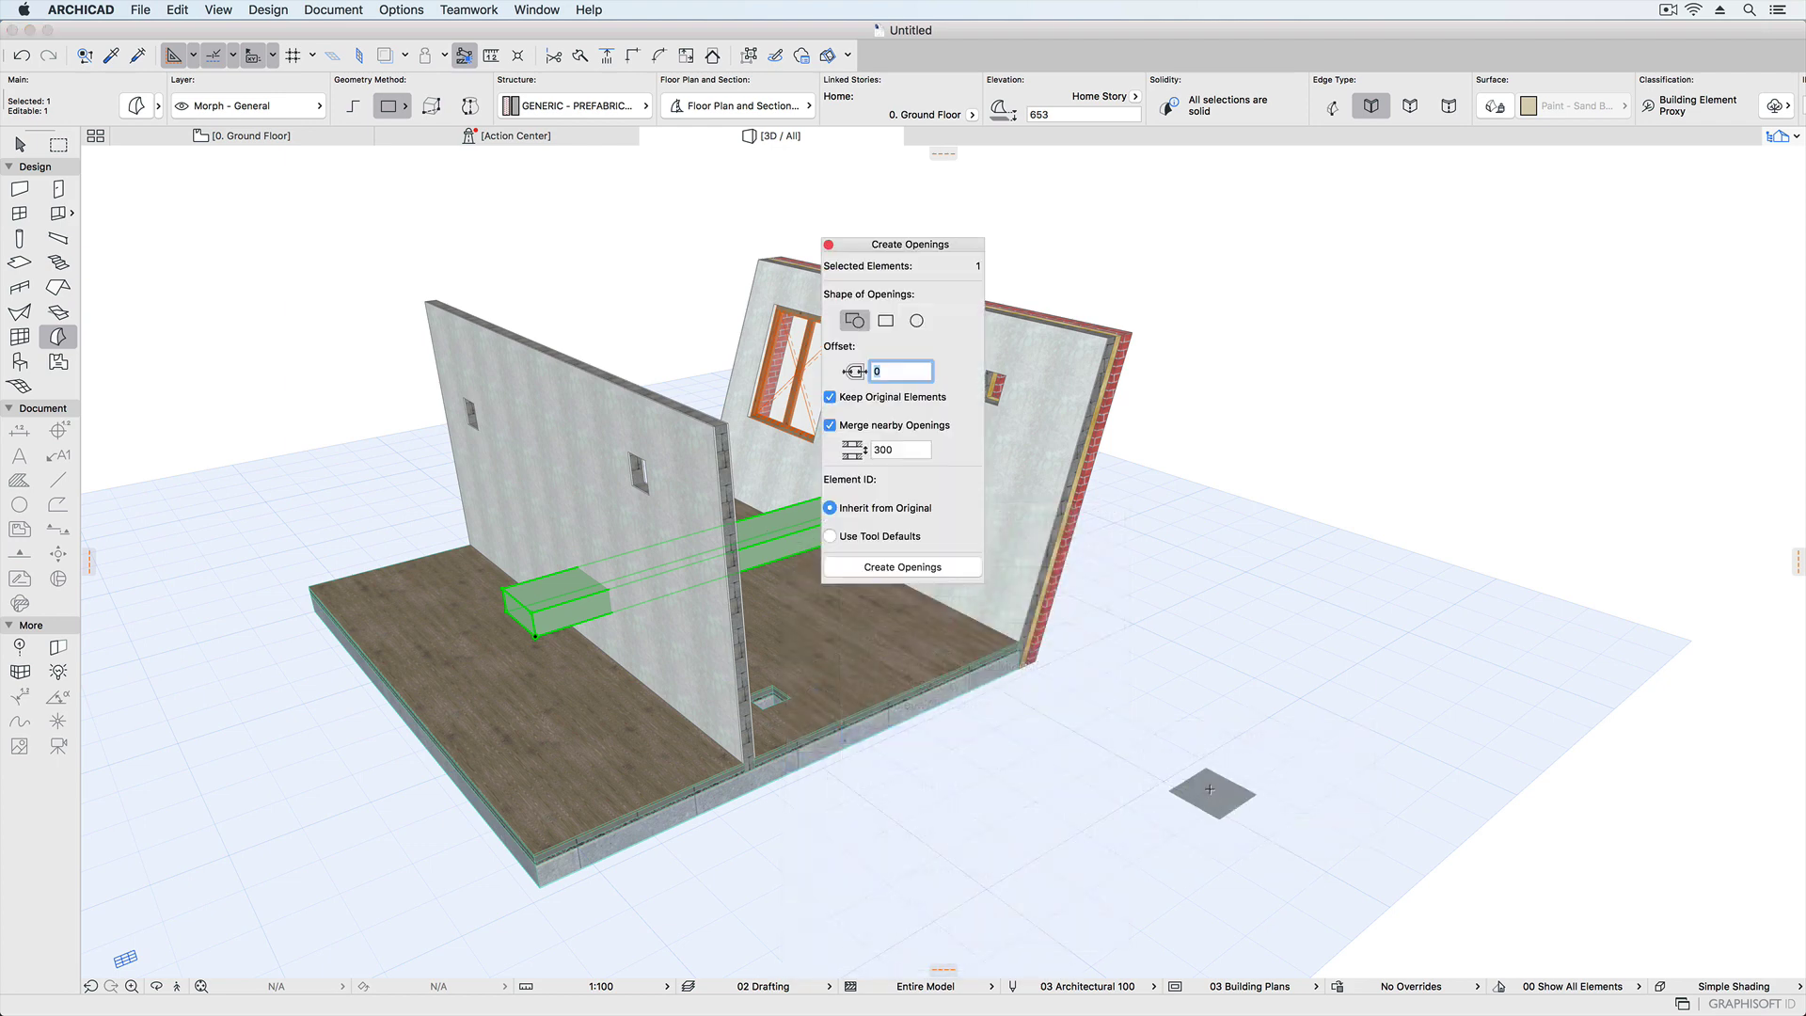
left_click(903, 568)
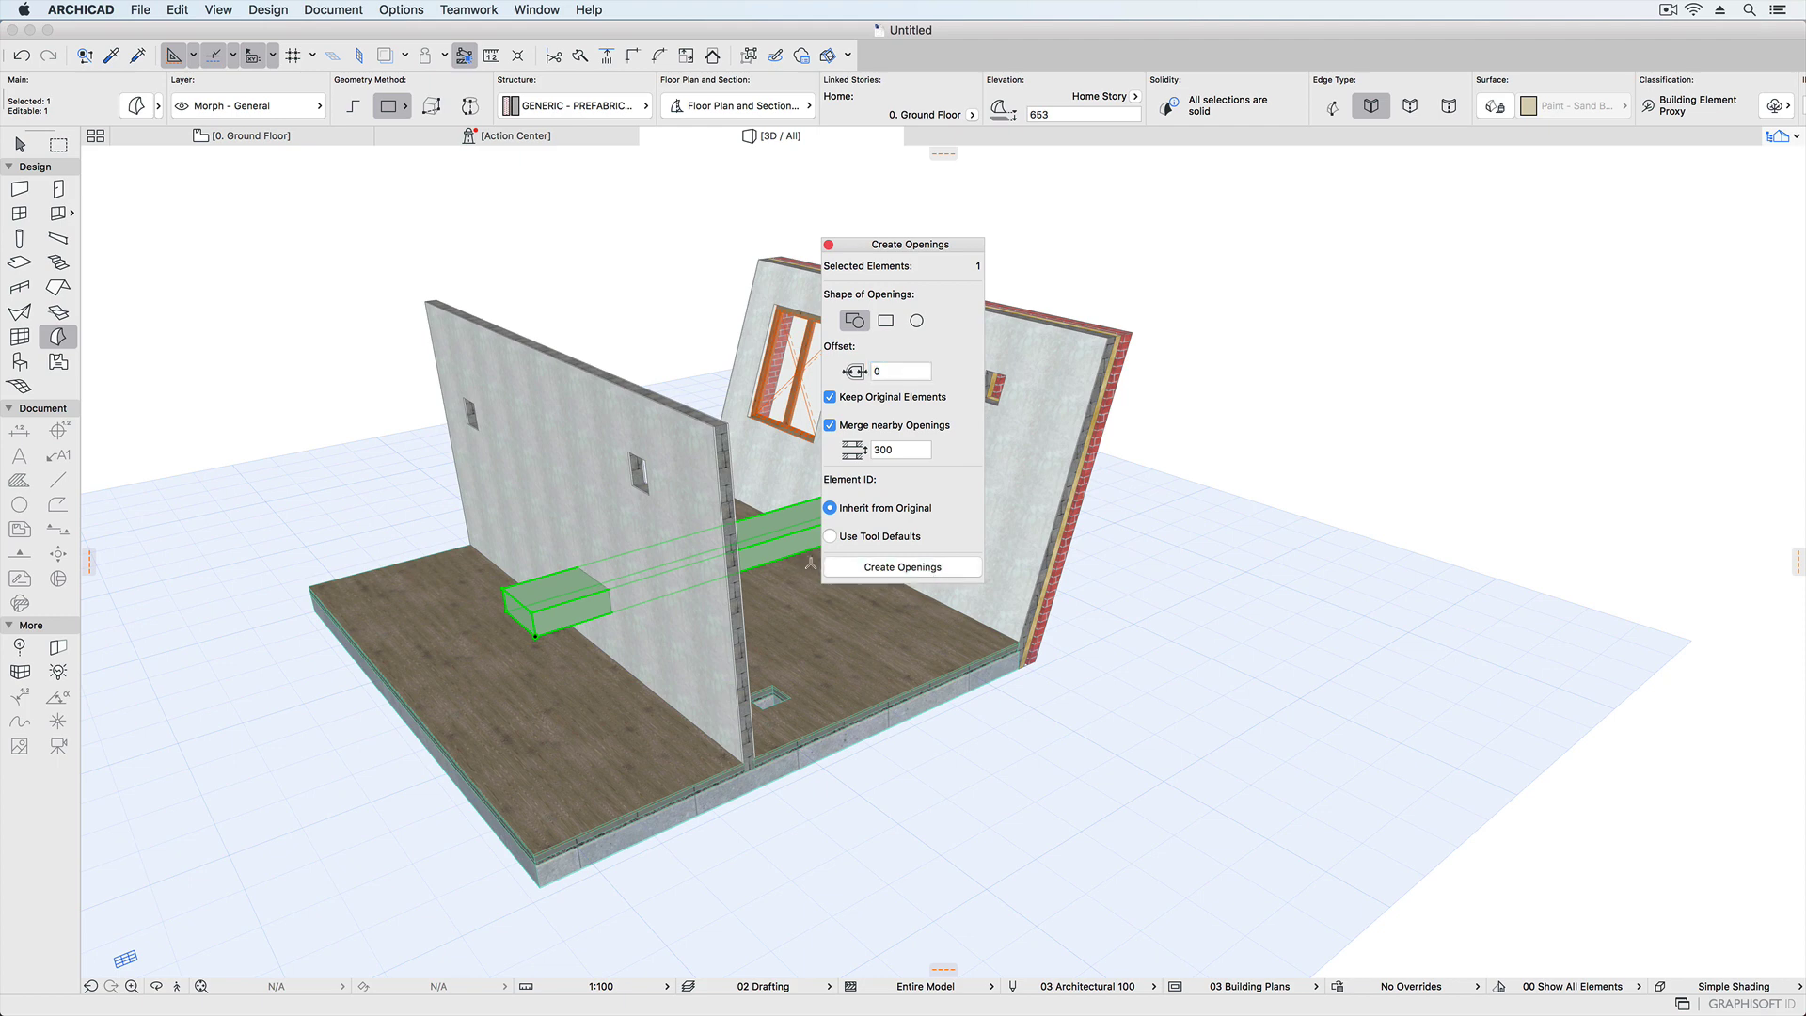
left_click(828, 245)
middle_click_drag(1236, 682, 956, 649, "shift")
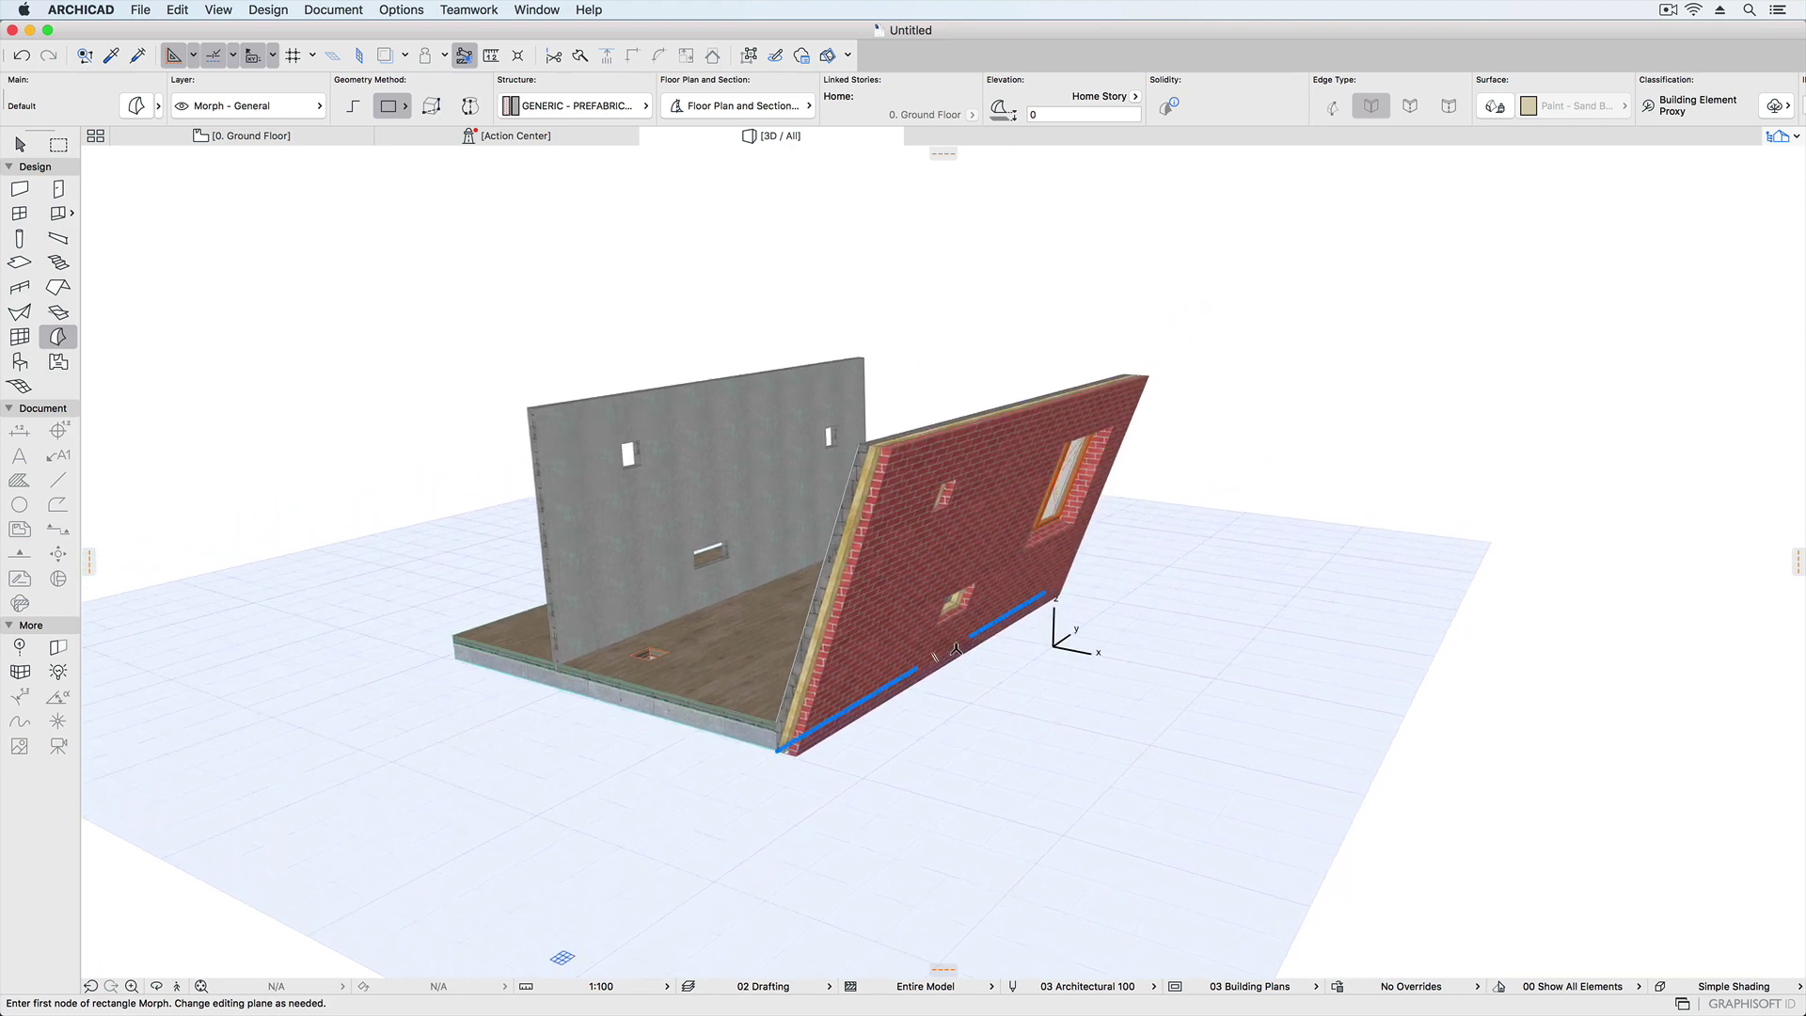